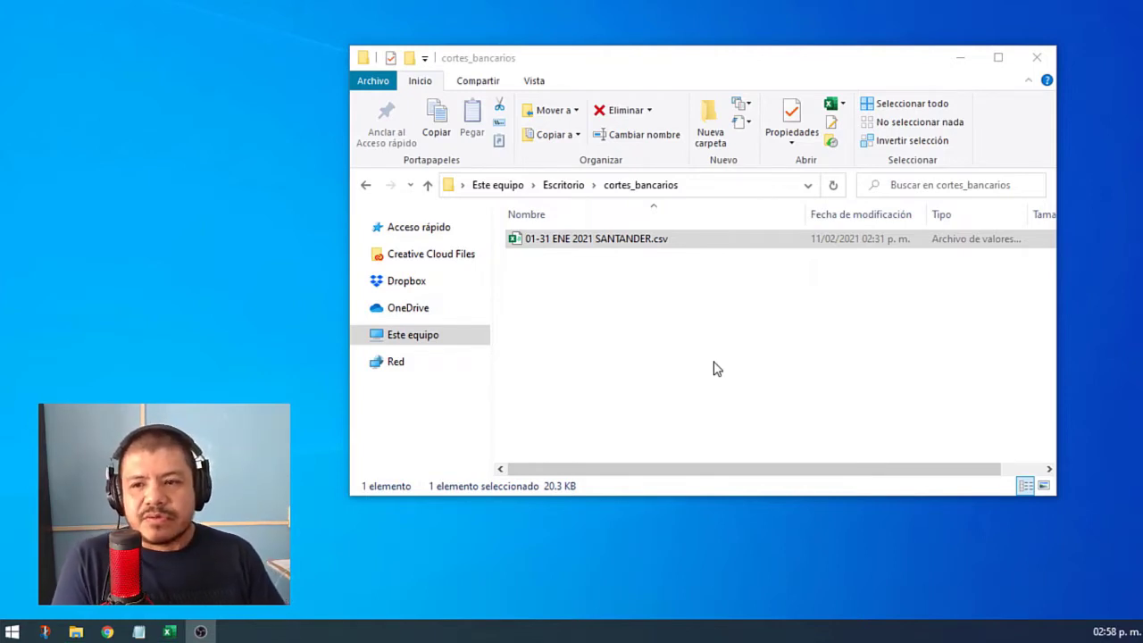
Step: Open 01-31 ENE 2021 SANTANDER.csv from the cortes_bancarios folder in Excel
double_click(634, 250)
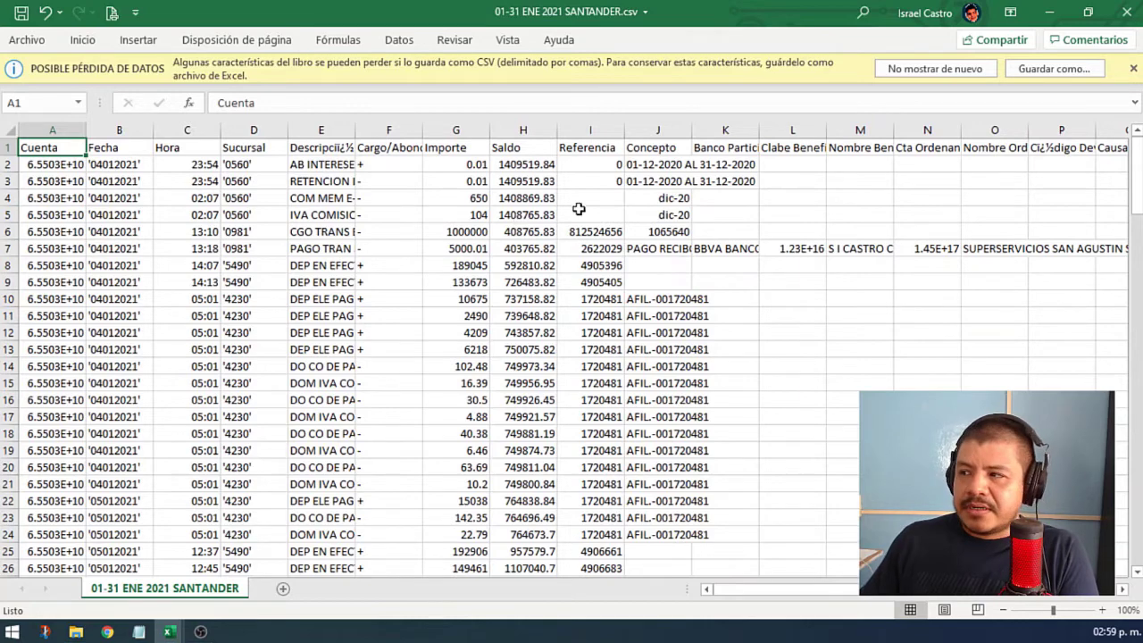
Step: Close the data-loss warning bar and bring the EstadoCta 0471 workbook to the front
click(1133, 68)
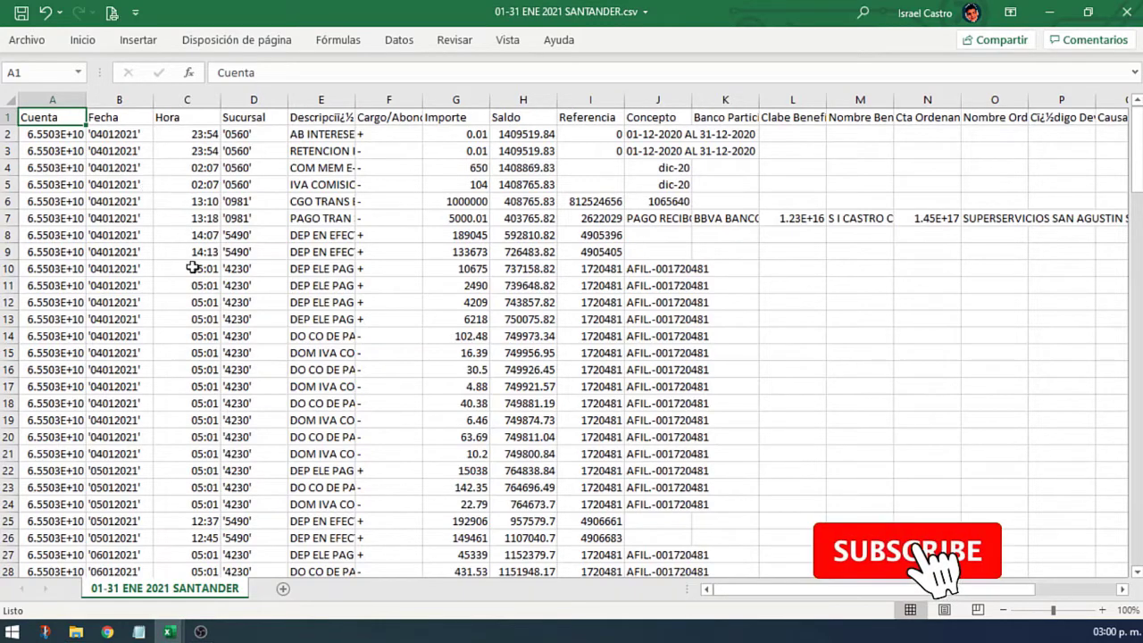
mouse_move(168, 632)
click(238, 596)
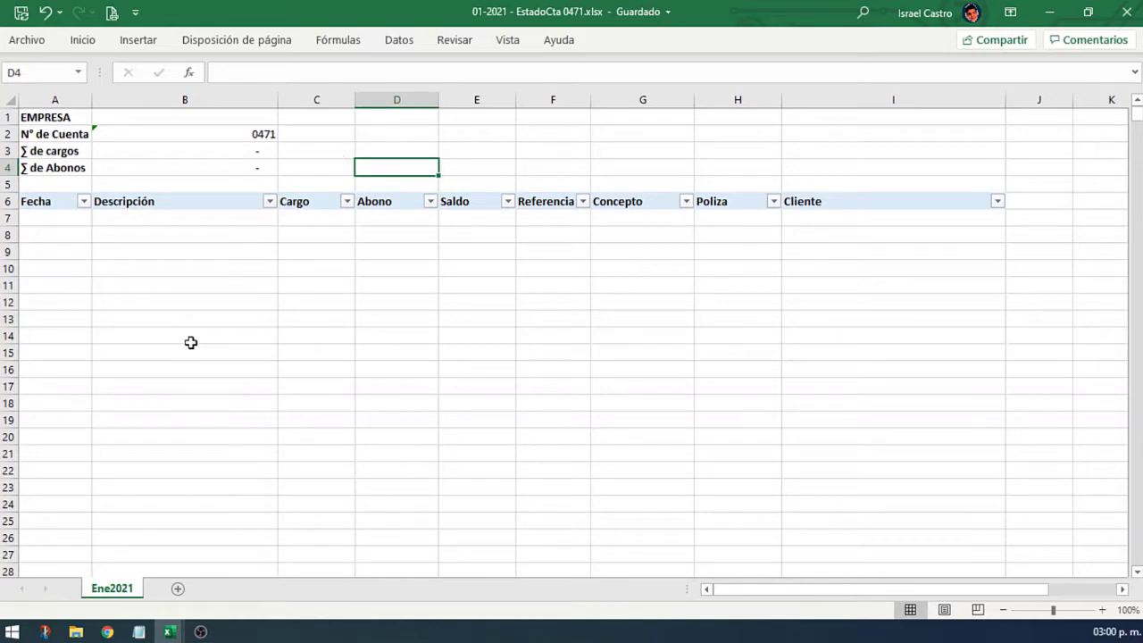
Step: Review the EstadoCta table's Fecha-to-Cliente headers, then go back to the SANTANDER csv
drag(50, 205, 796, 423)
click(354, 388)
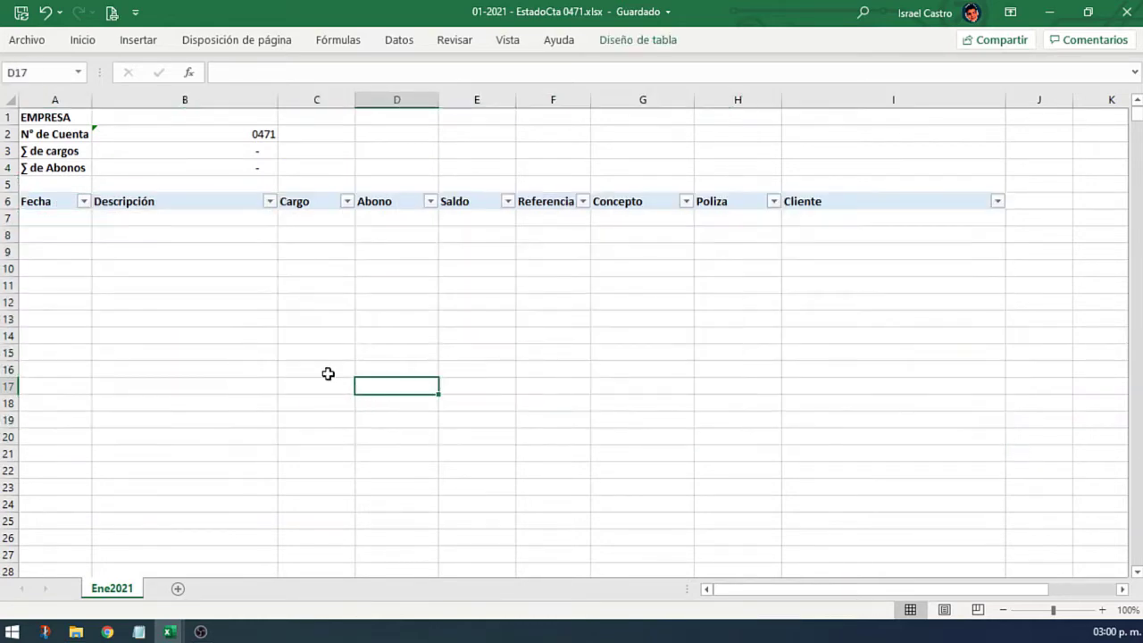
click(63, 268)
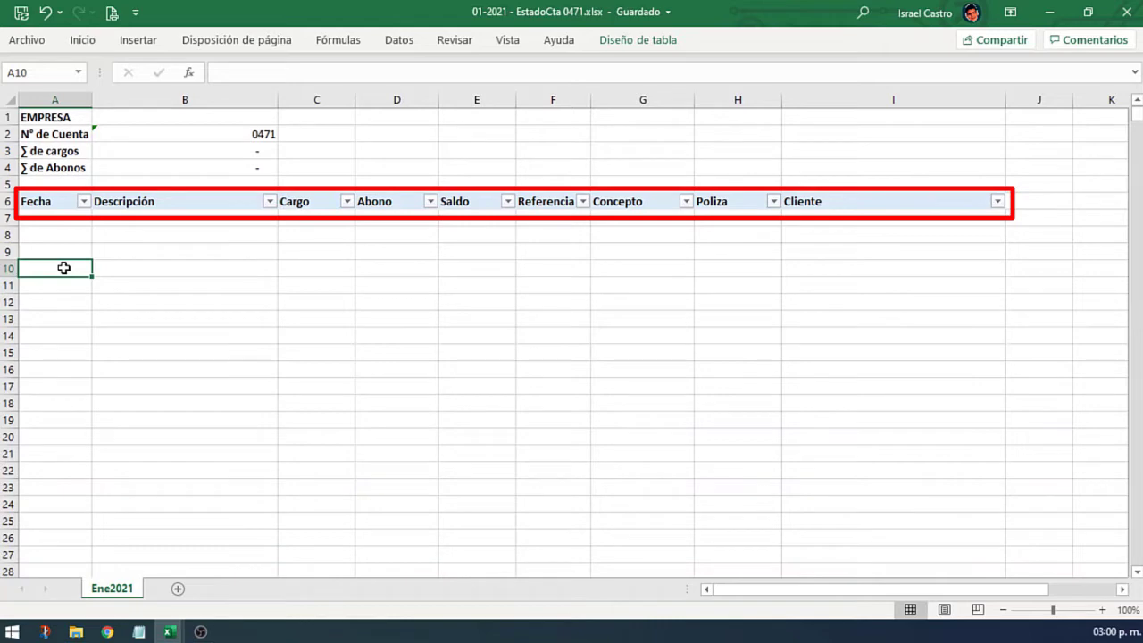
key(alt+Tab)
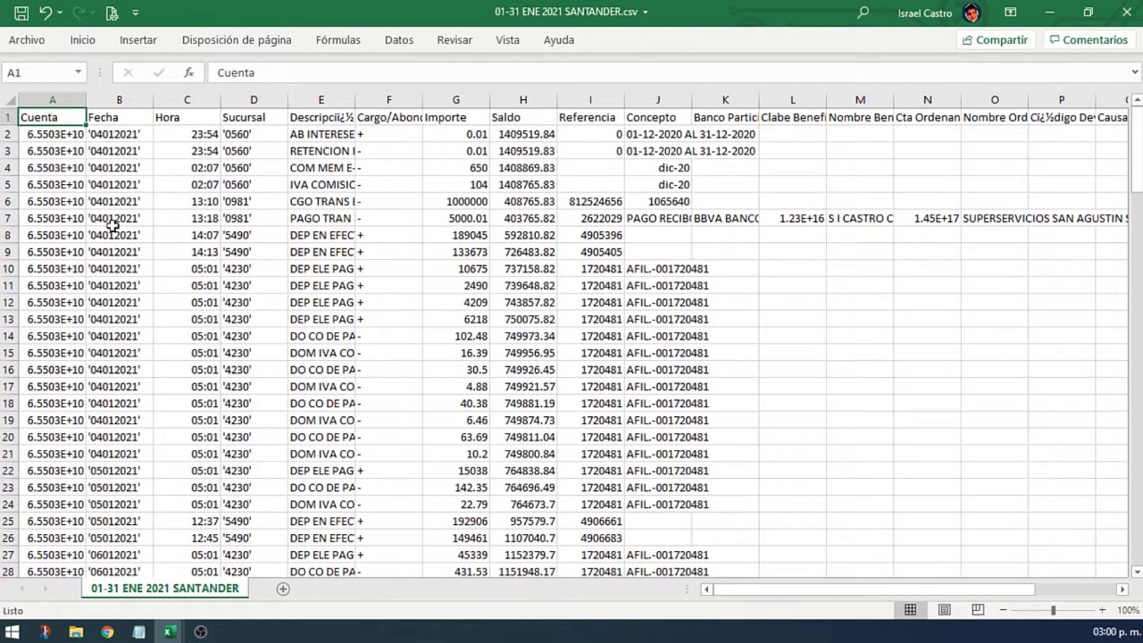
Step: Insert four blank columns, C to F, between Fecha and Hora
click(187, 99)
key(ctrl+plus)
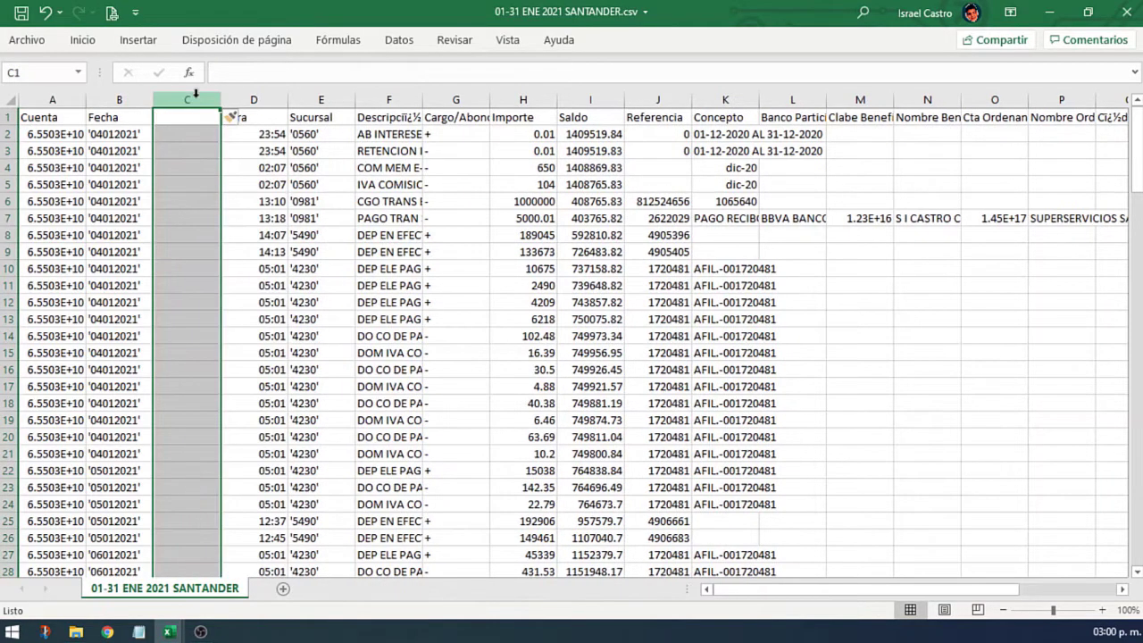
right_click(195, 95)
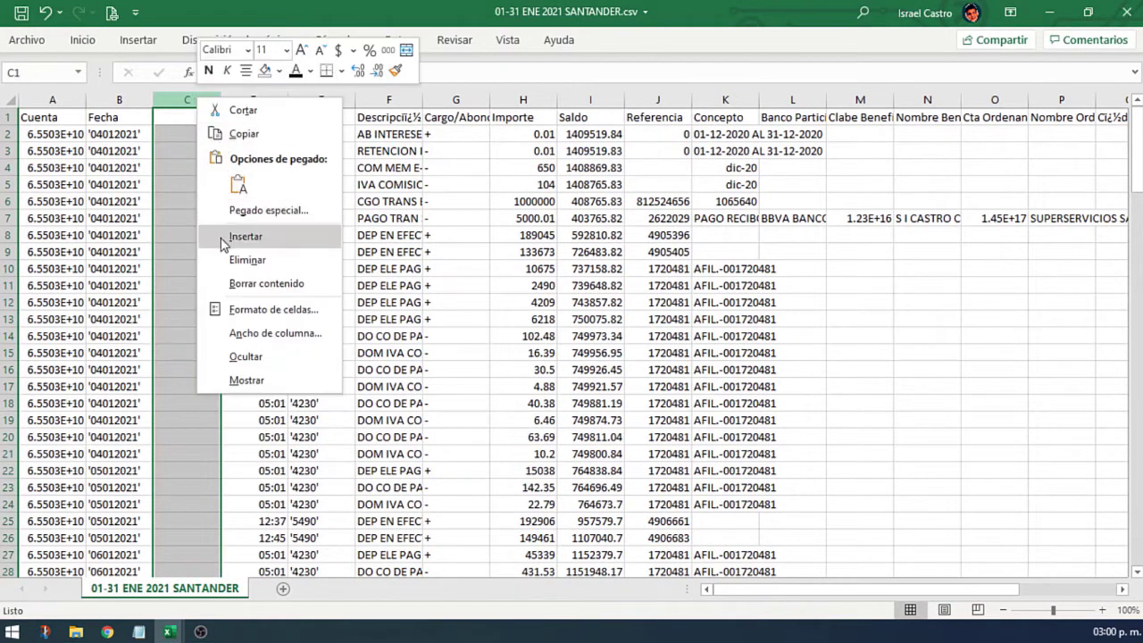
key(ctrl+plus)
key(ctrl+plus)
key(ctrl+plus)
key(ctrl+plus)
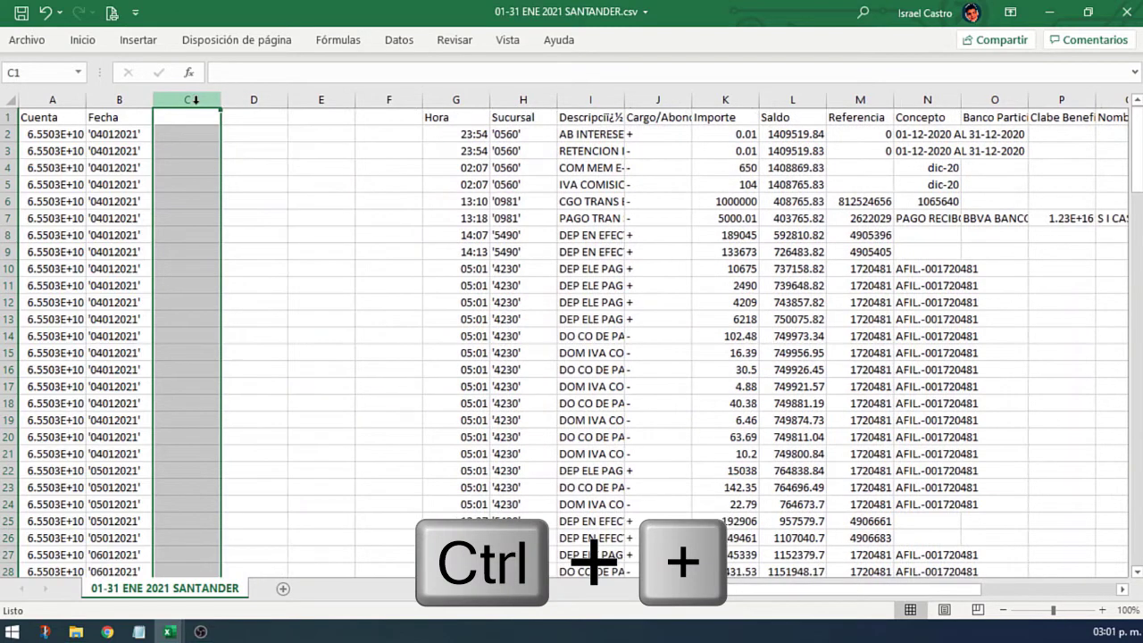
key(Down)
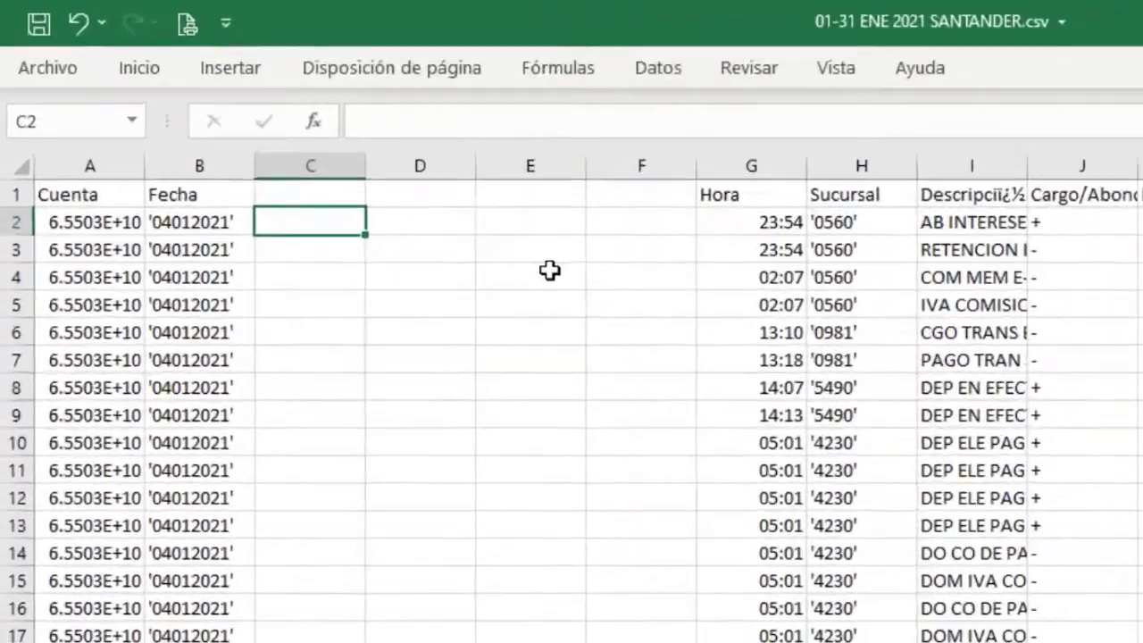
Step: Put =+EXTRAE(B2,2,2) in C2 so it returns the day 04
text(+)
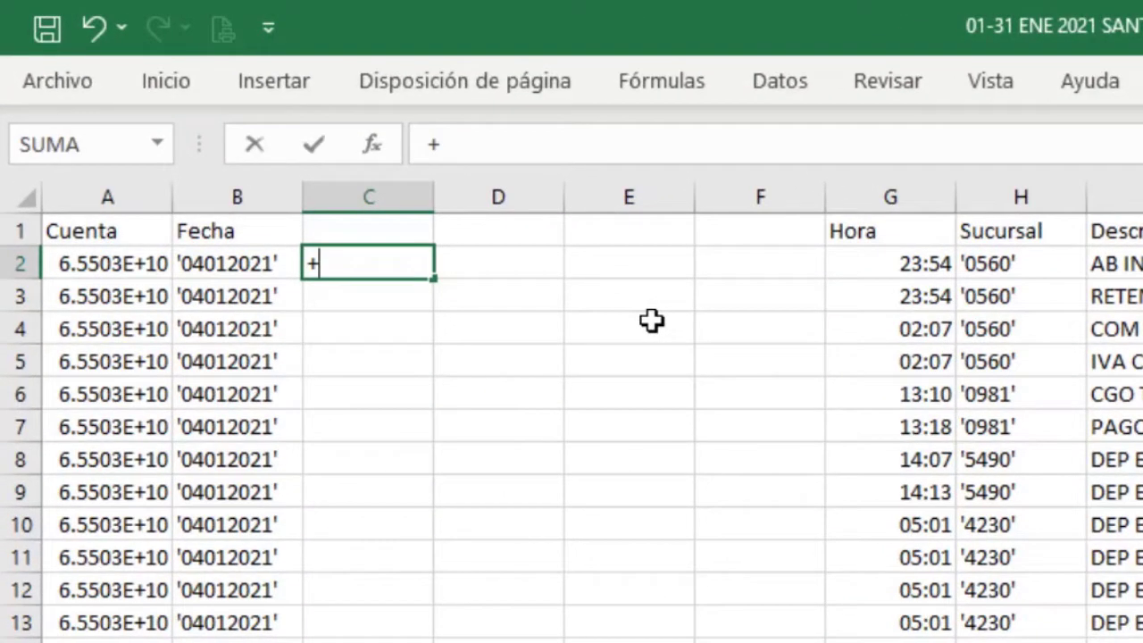
text(extra)
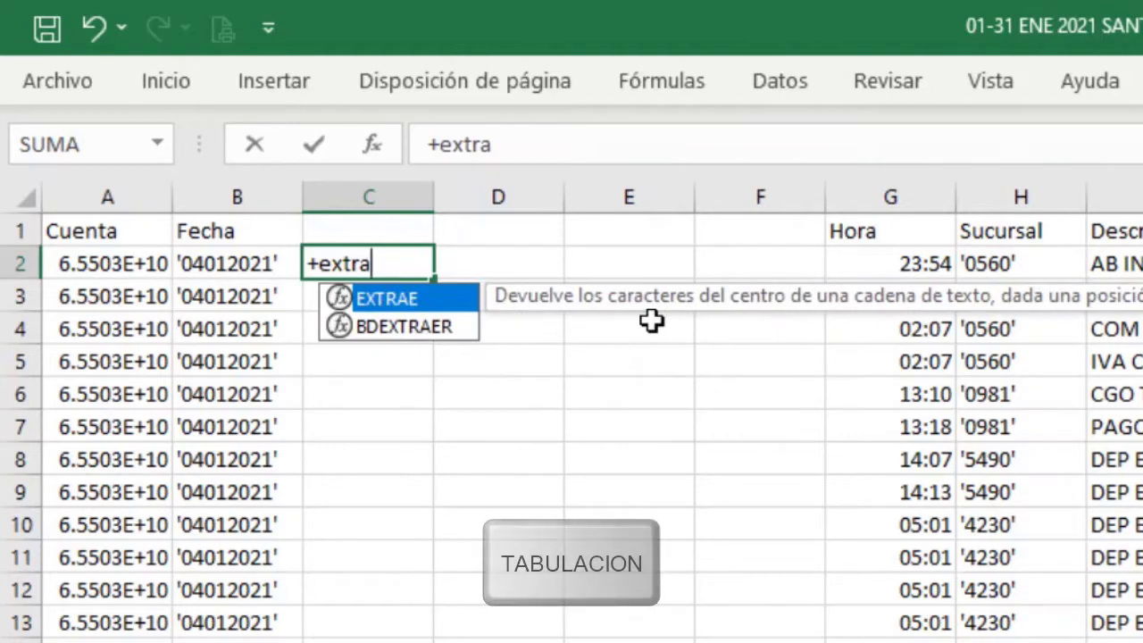
key(Down)
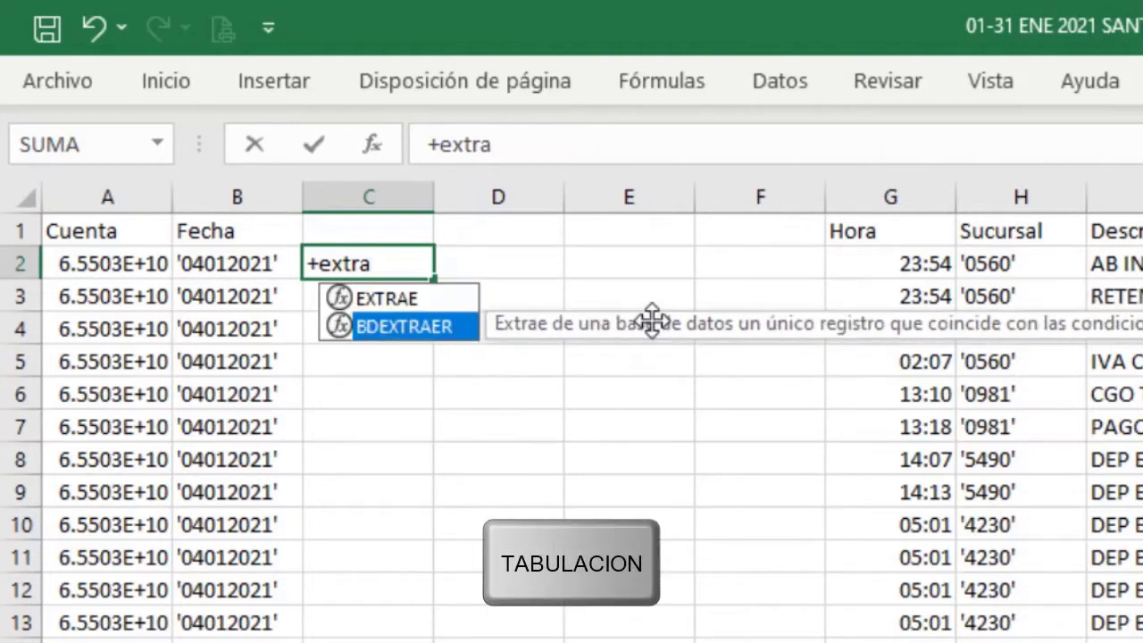
key(Up)
key(Tab)
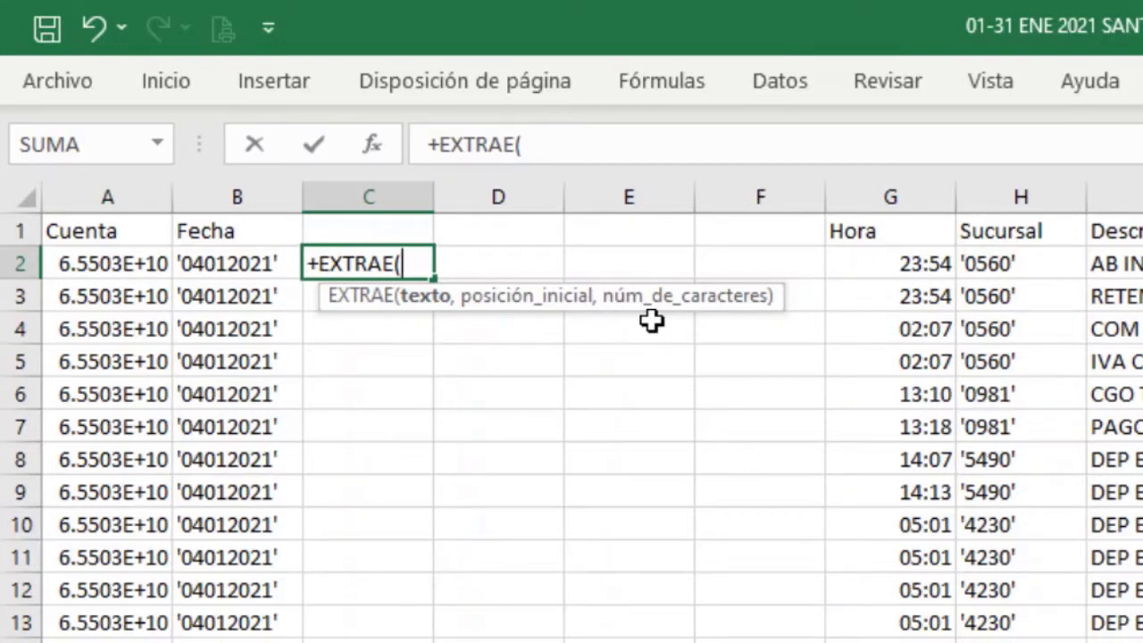
click(220, 259)
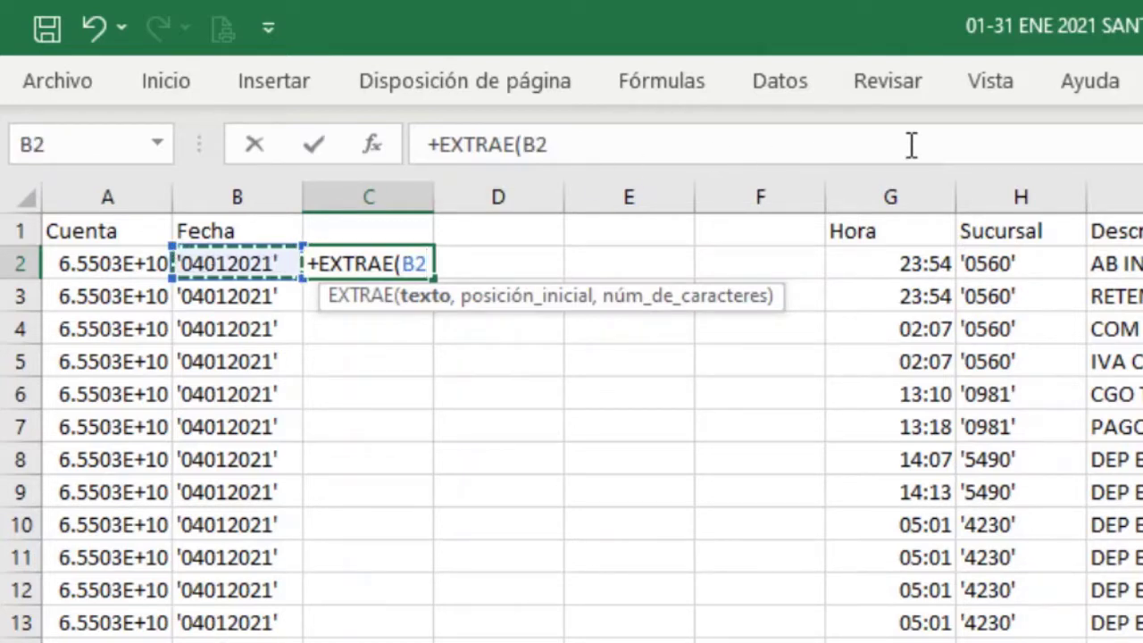
text(,)
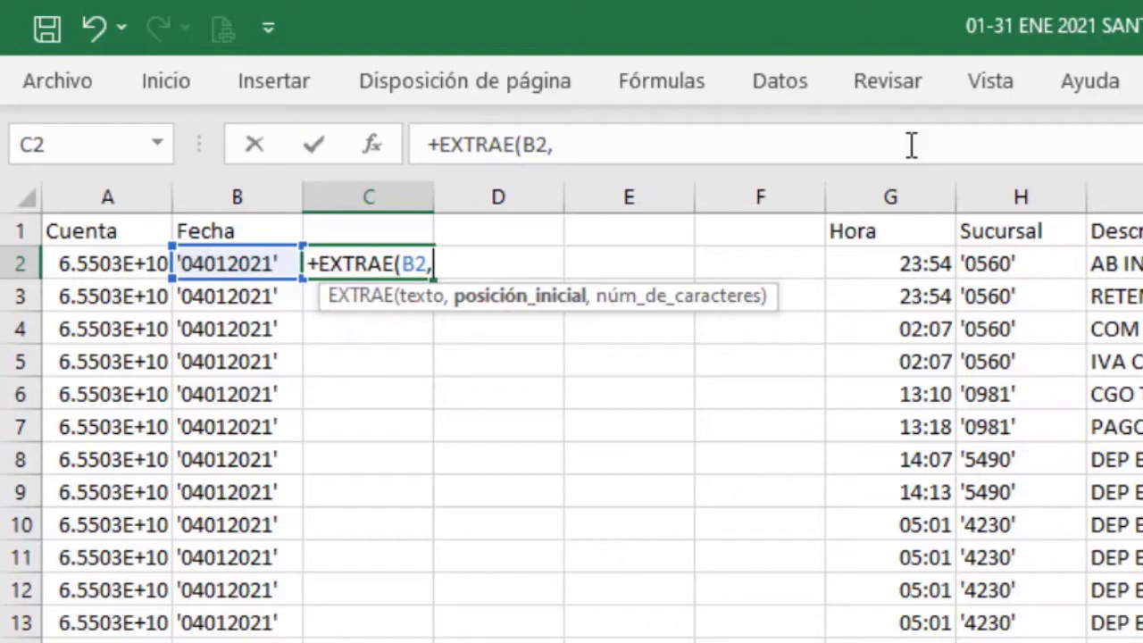
text(2,)
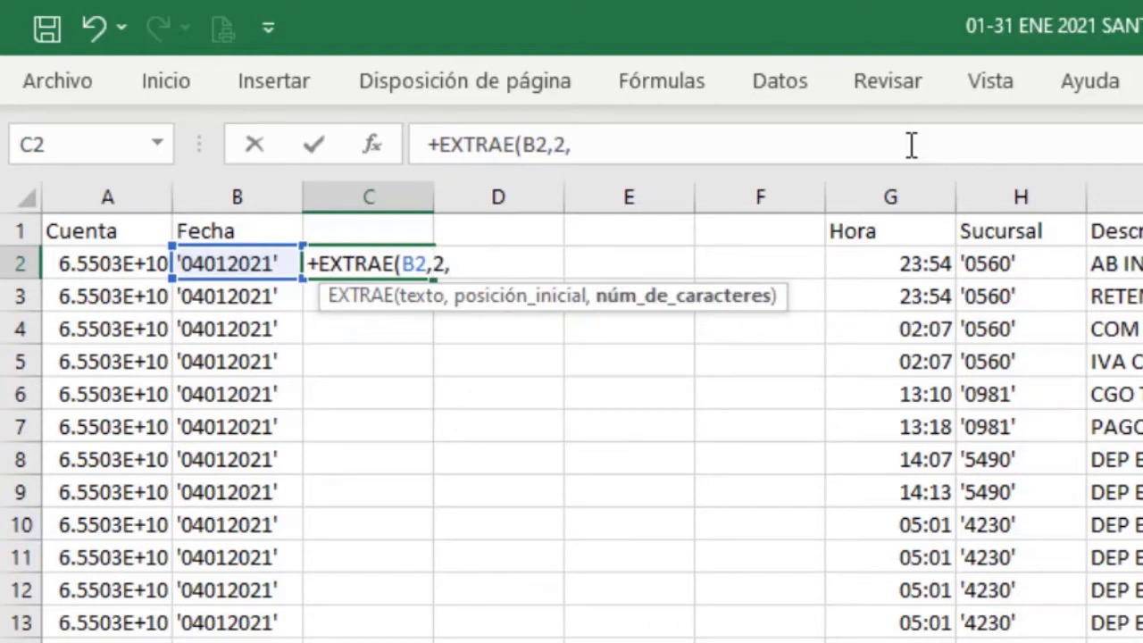
text(2))
key(Return)
key(Up)
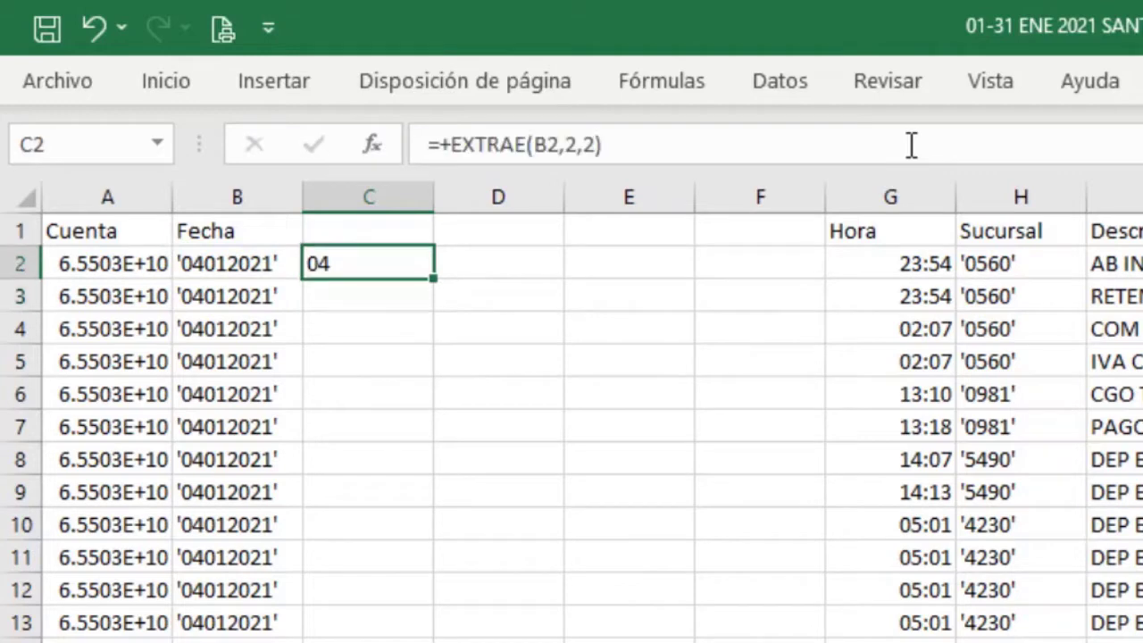
key(Right)
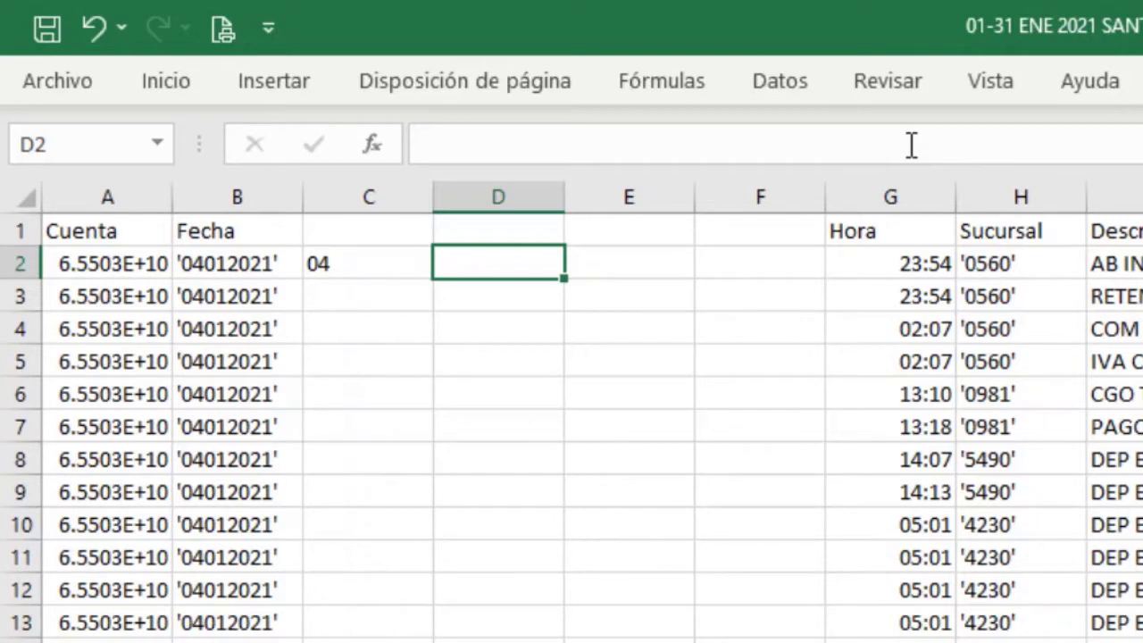
Step: Put a CONCATENAR formula in D2 joining C2 with "/01/2021", giving 04/01/2021
text(+)
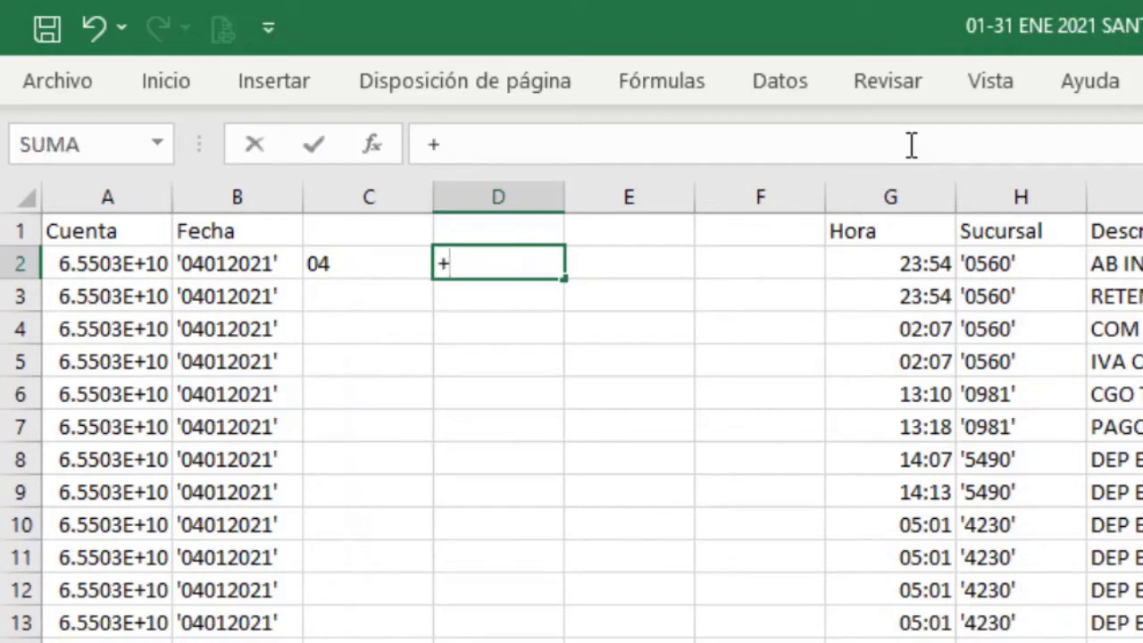
text(conca)
key(Down)
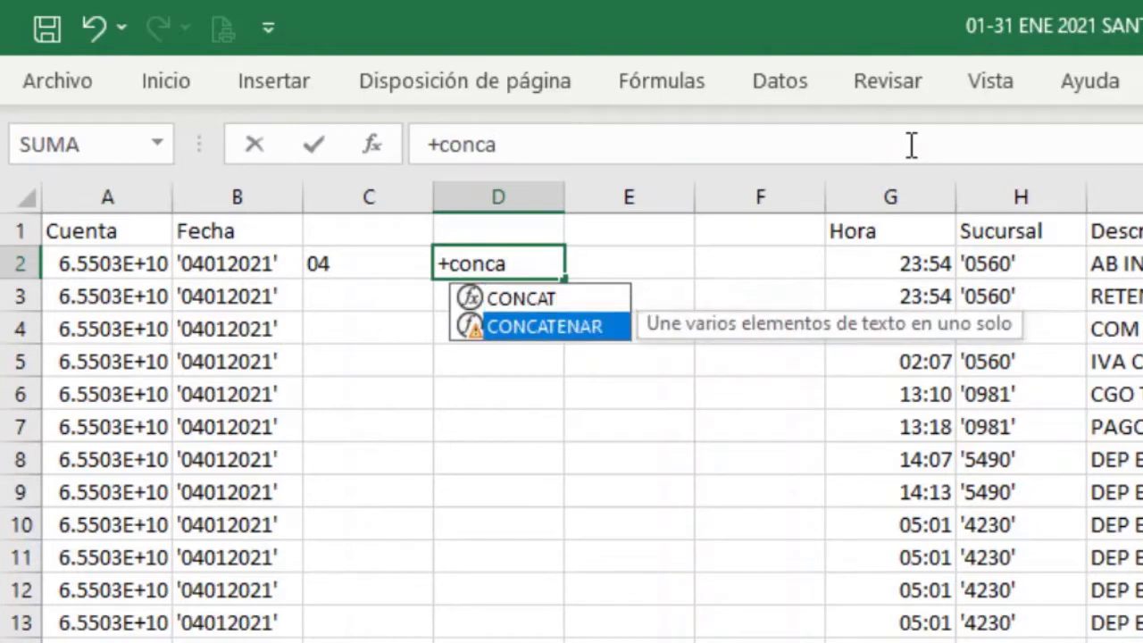
key(Tab)
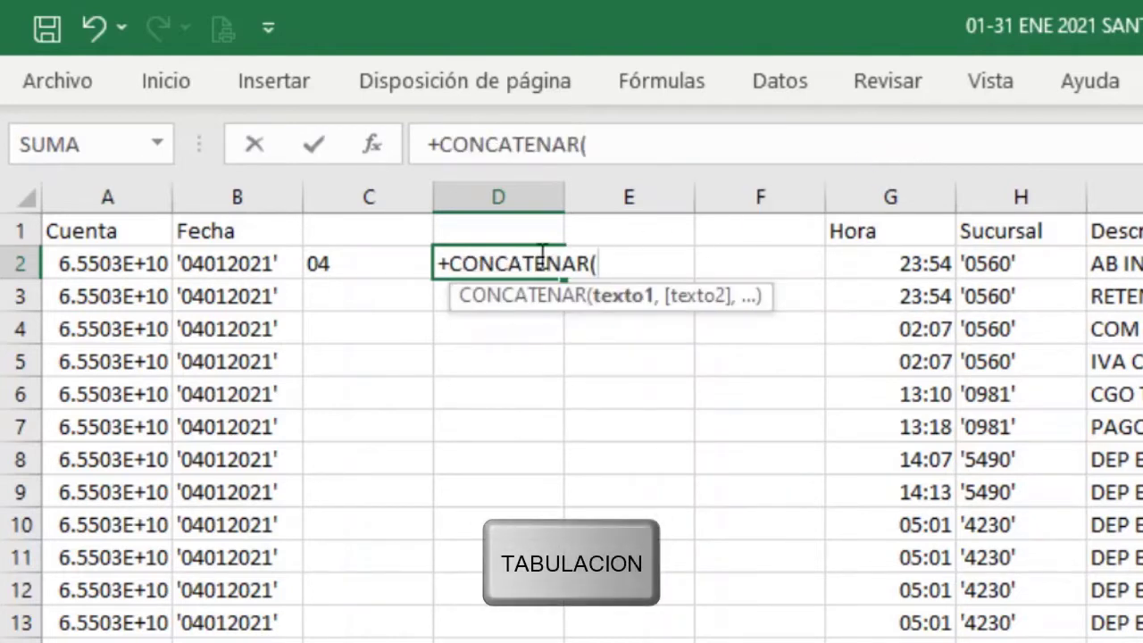
click(370, 269)
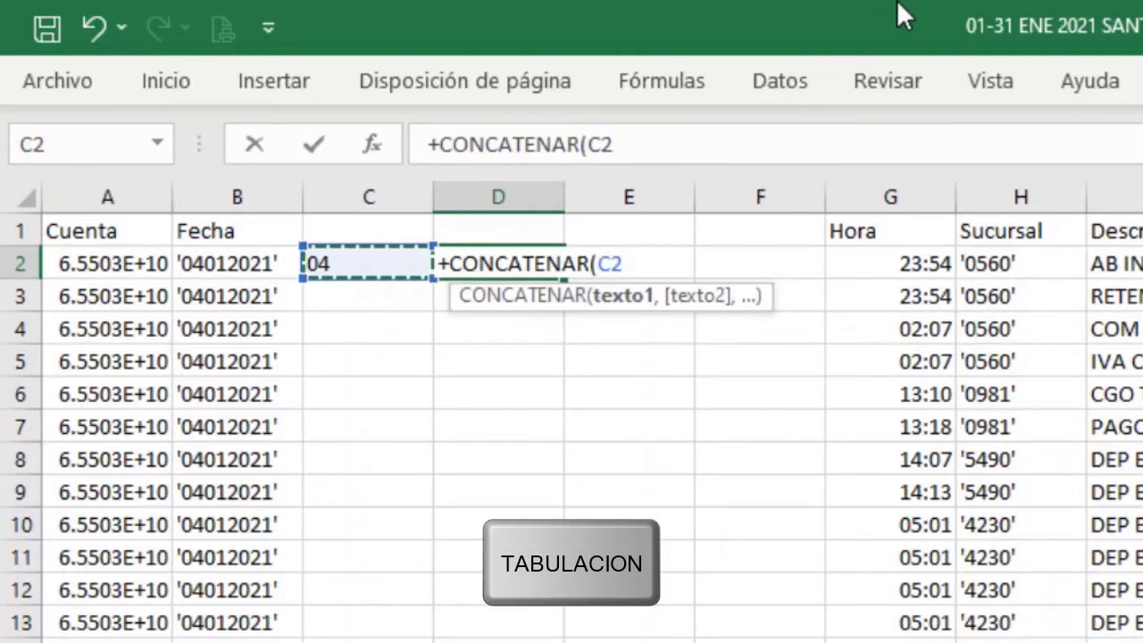
text(,)
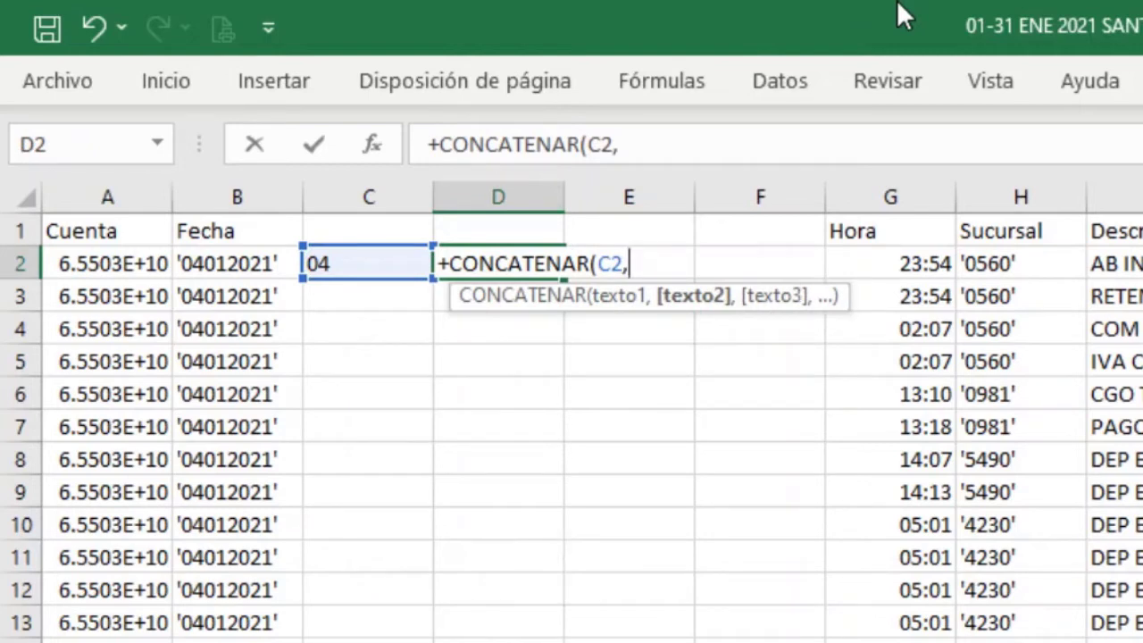
text("/01/2021)
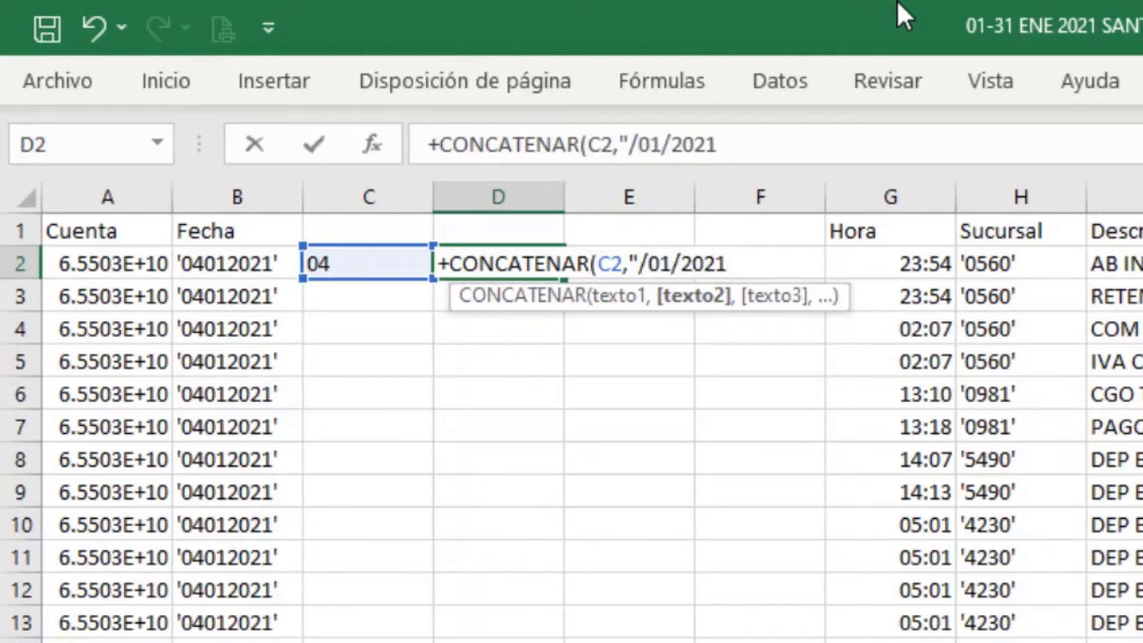
text("))
key(Return)
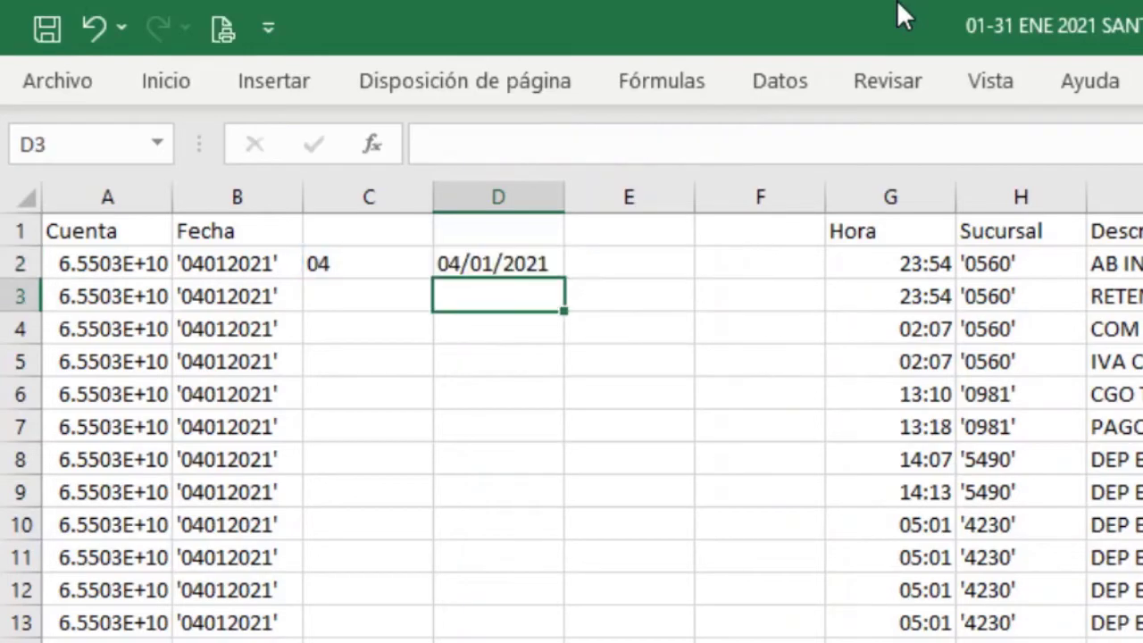
key(Up)
key(Right)
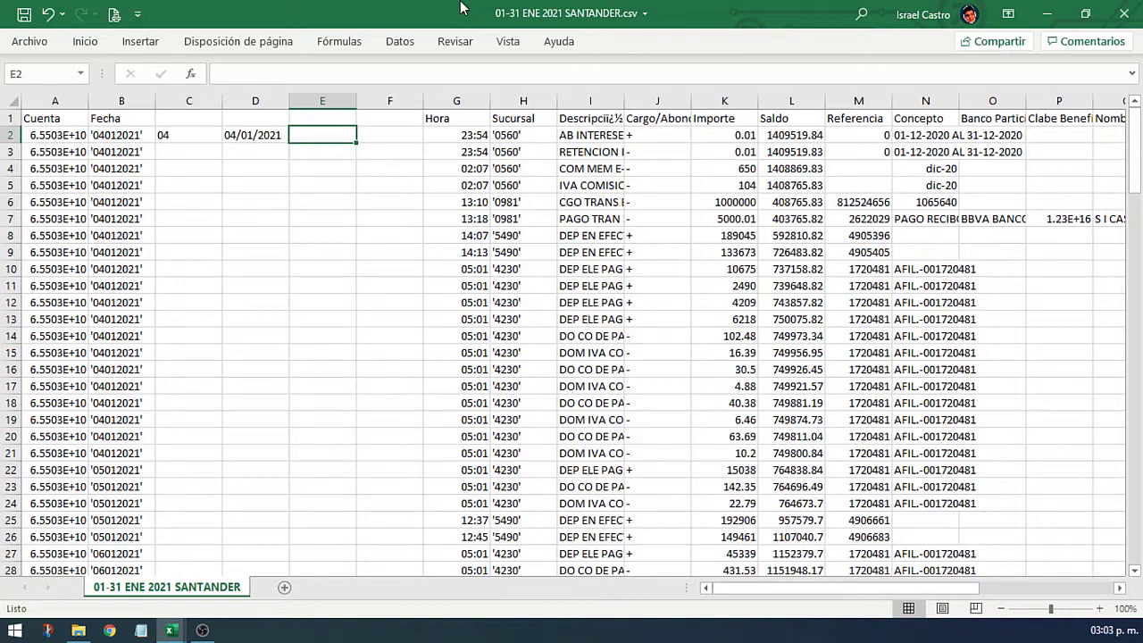
Step: Fill the C2 and D2 formulas down the whole statement to row 142
drag(178, 135, 276, 136)
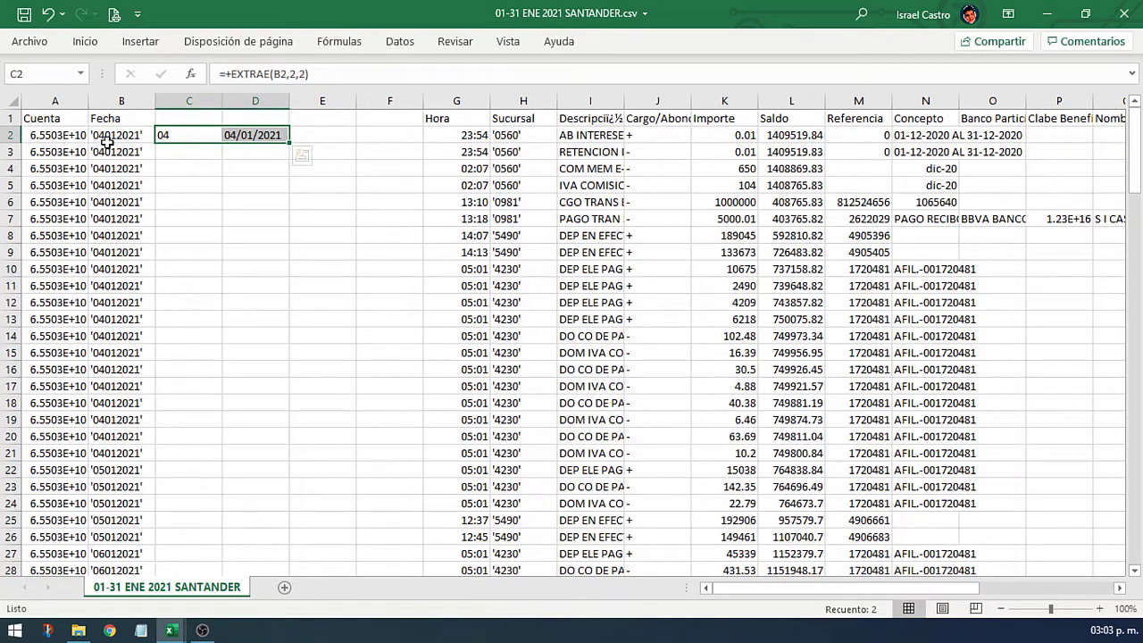
drag(70, 138, 257, 354)
click(309, 266)
click(190, 136)
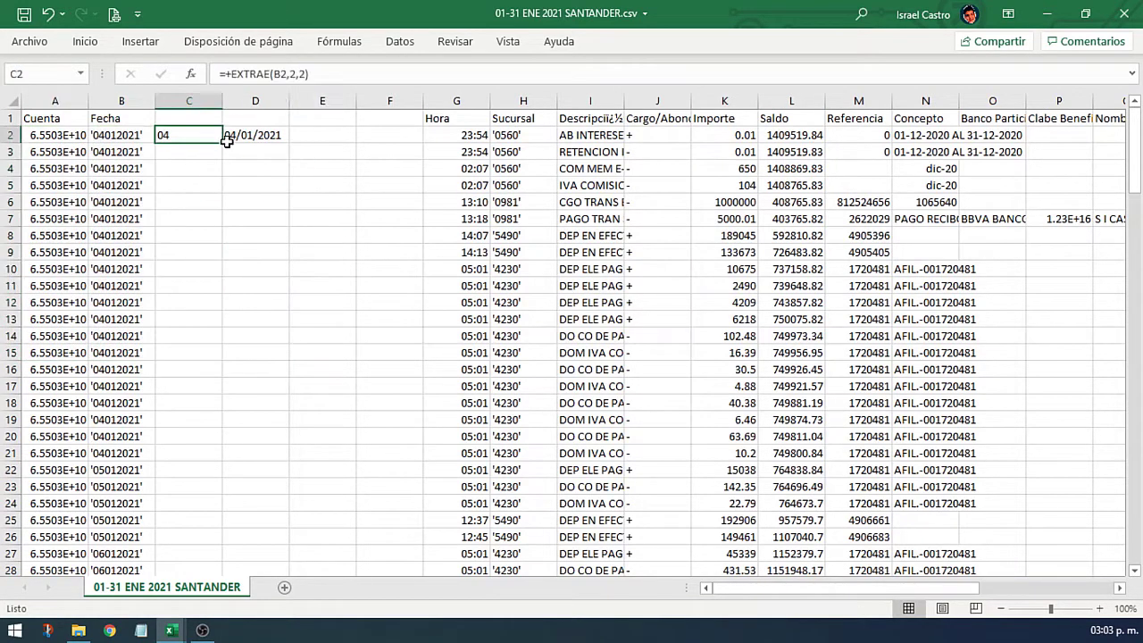
drag(226, 140, 251, 140)
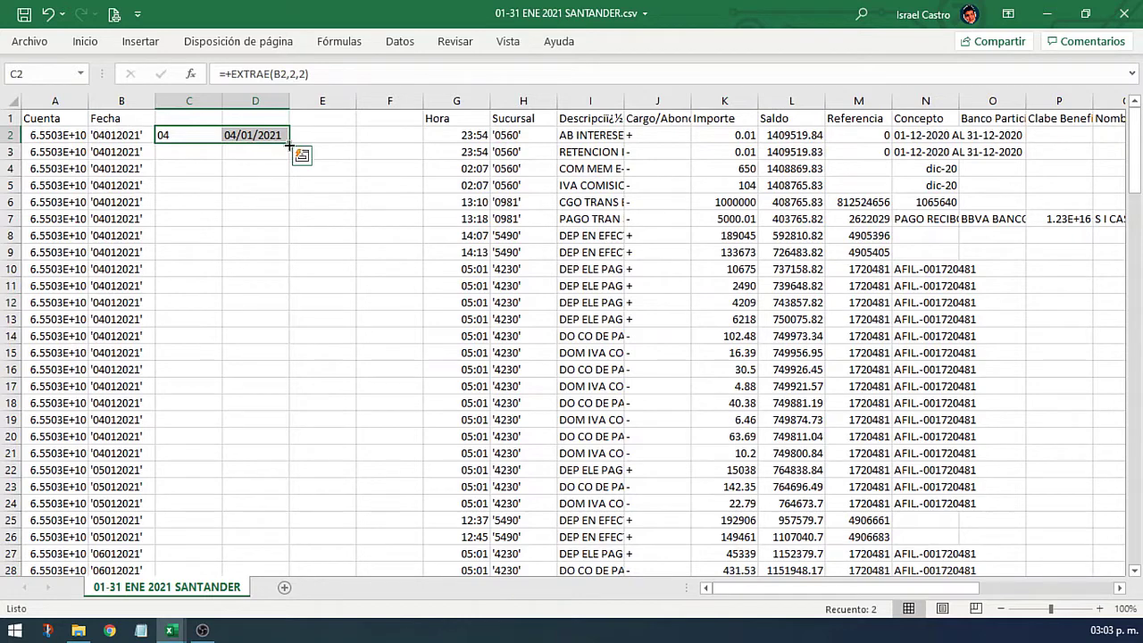
double_click(289, 144)
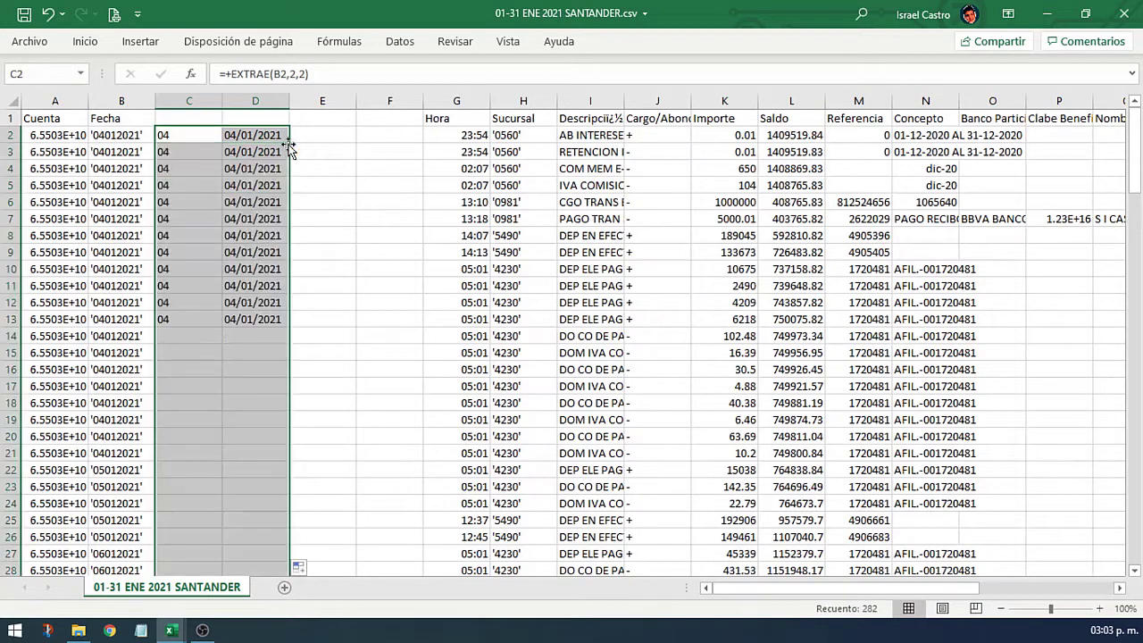
Step: Copy the converted dates D2:D142
click(268, 137)
key(ctrl+Down)
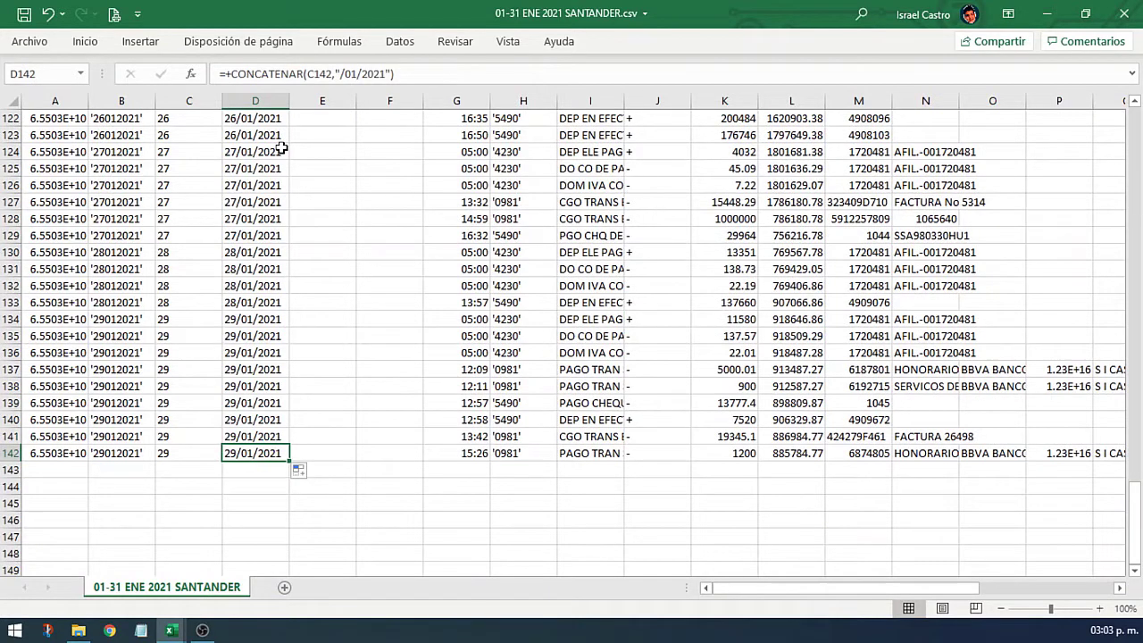
key(ctrl+Up)
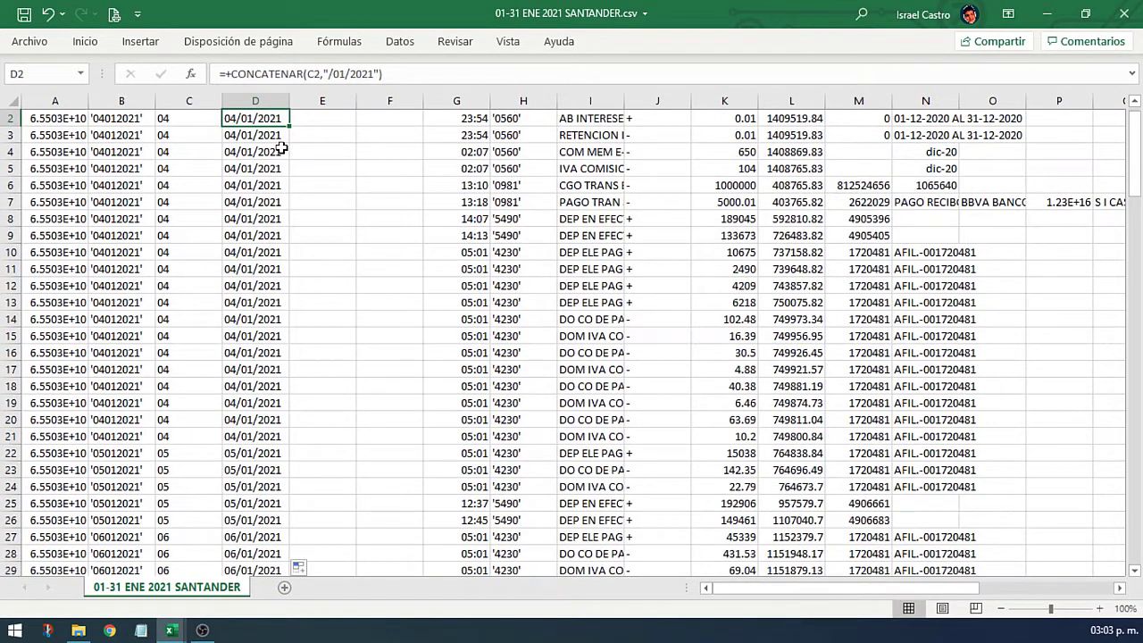
scroll(282, 148, up, 1)
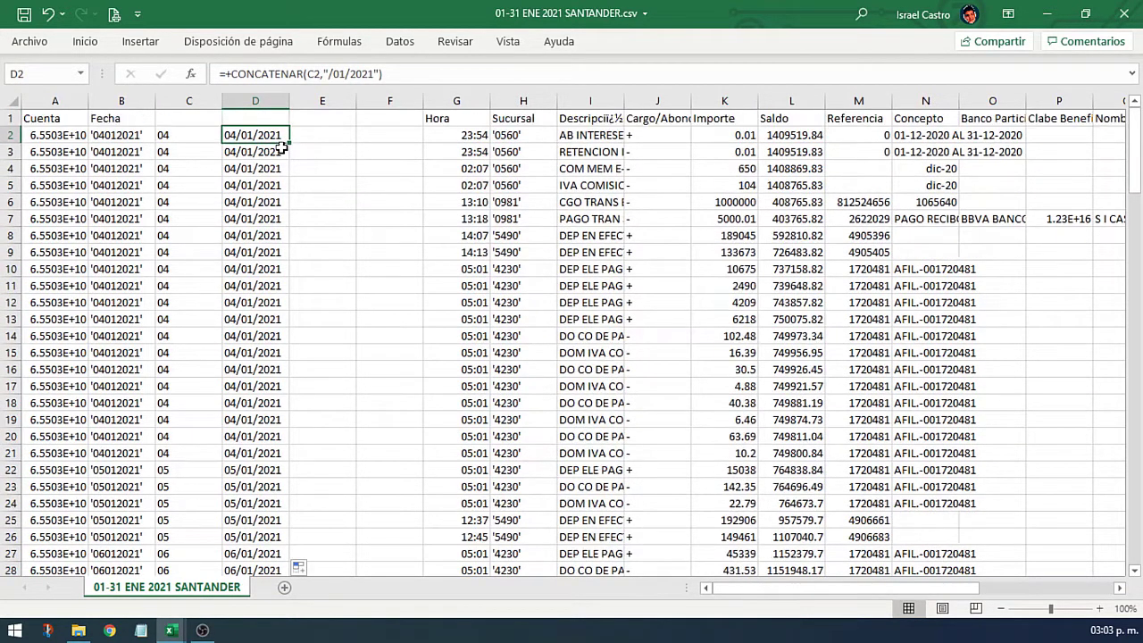
key(ctrl+shift+Down)
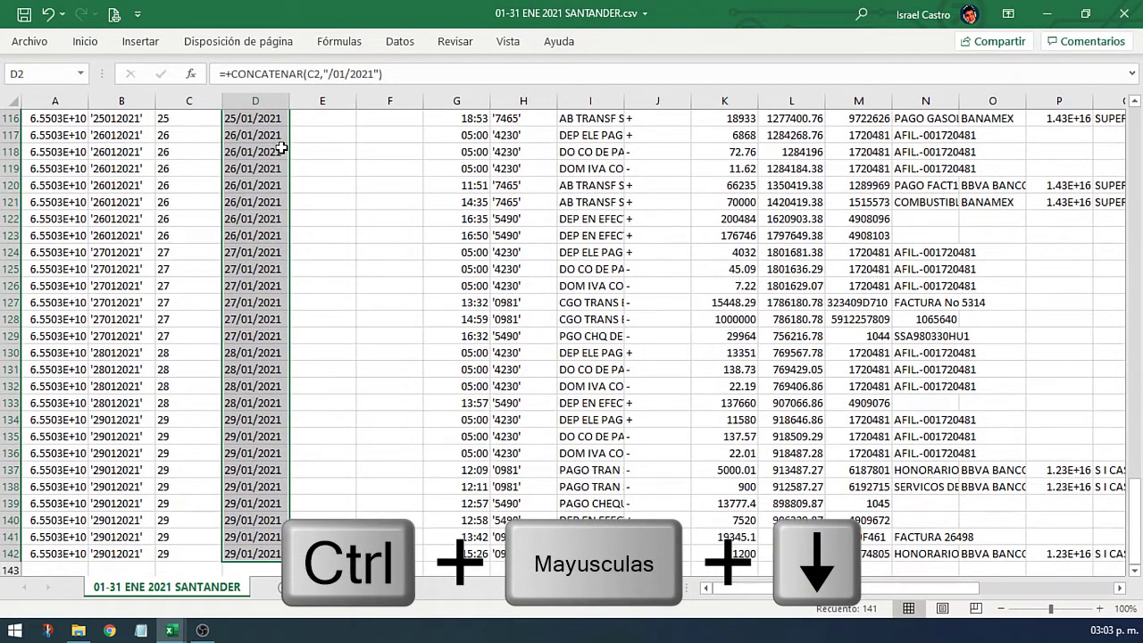
key(ctrl+c)
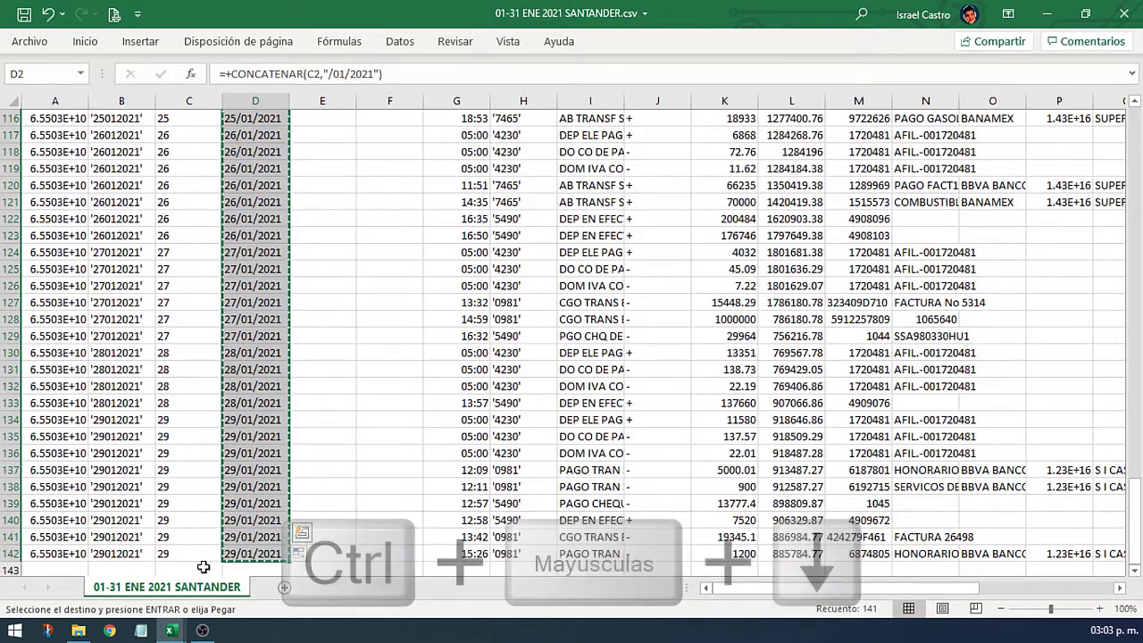
Step: Paste the copied dates as values into A7 of the EstadoCta Ene2021 sheet
mouse_move(174, 634)
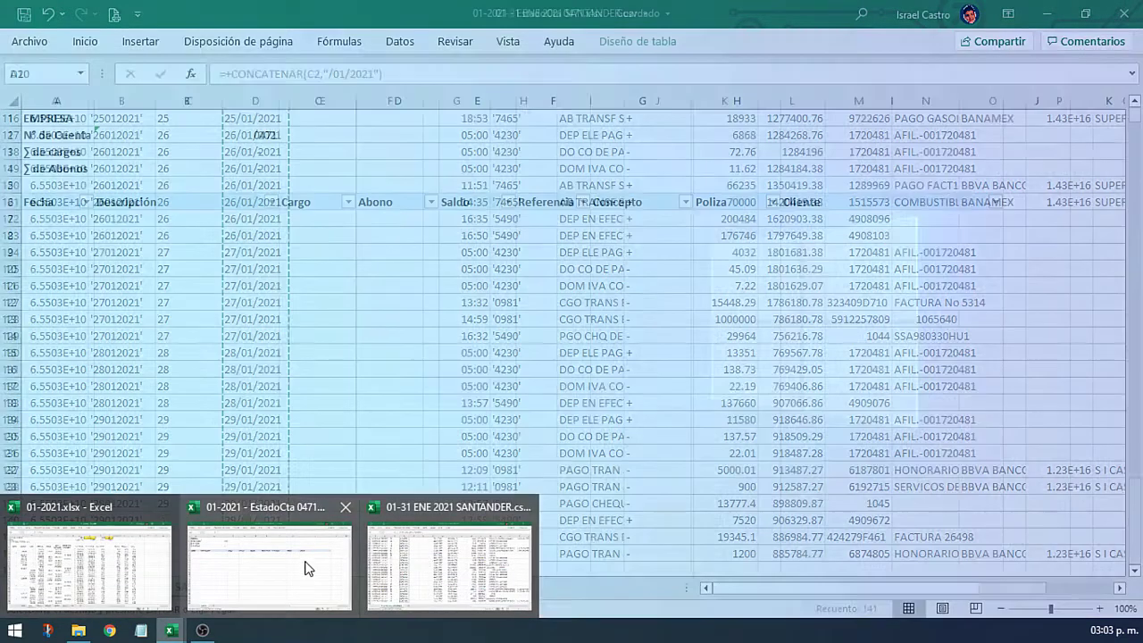
click(304, 568)
click(61, 217)
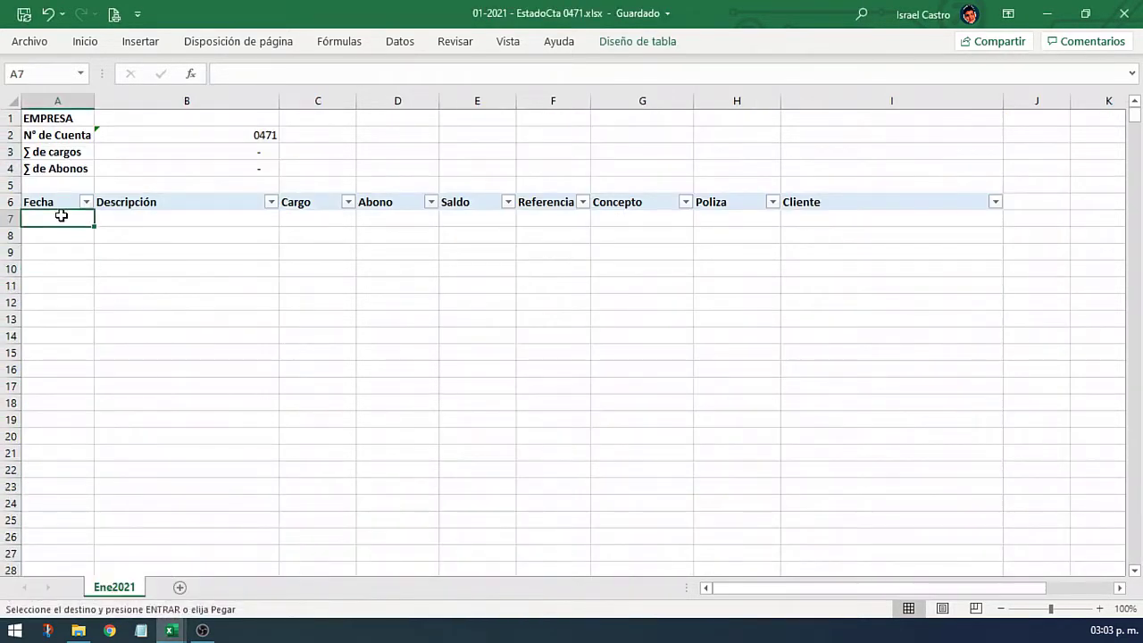
right_click(55, 217)
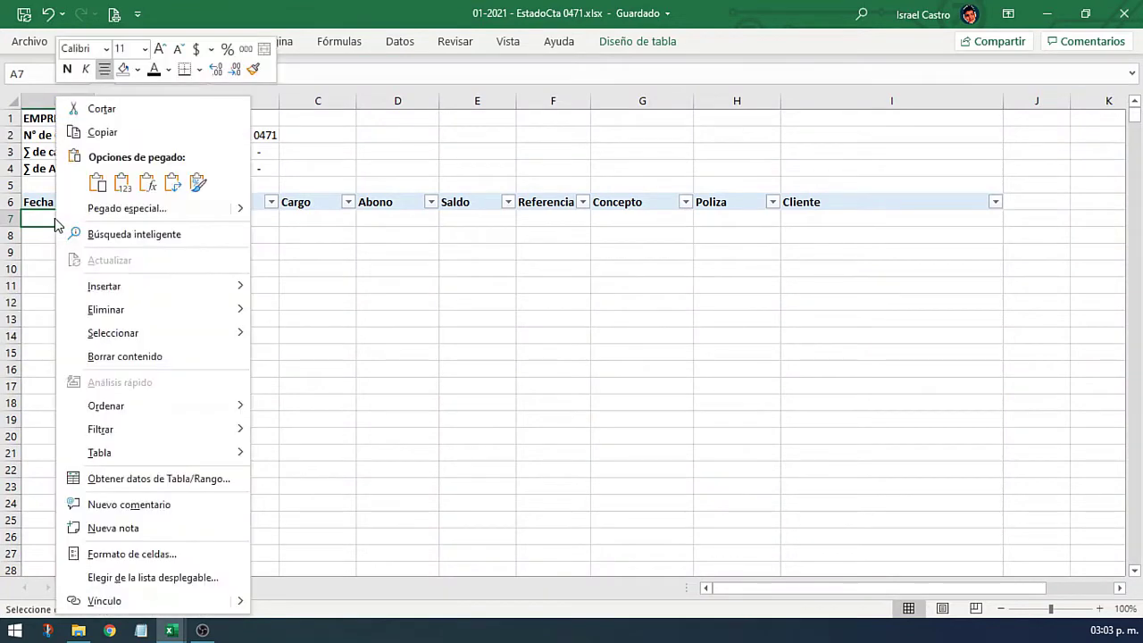
click(121, 185)
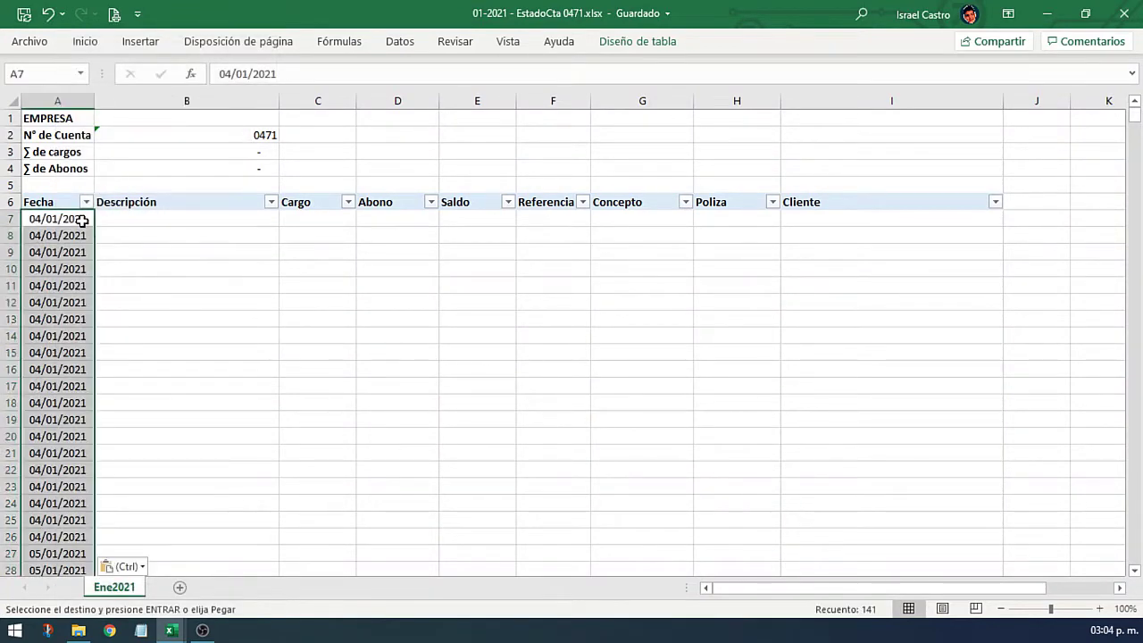
Step: Check that the pasted dates run to row 147, and inspect the Fecha filter list
key(ctrl+Down)
scroll(105, 268, down, 4)
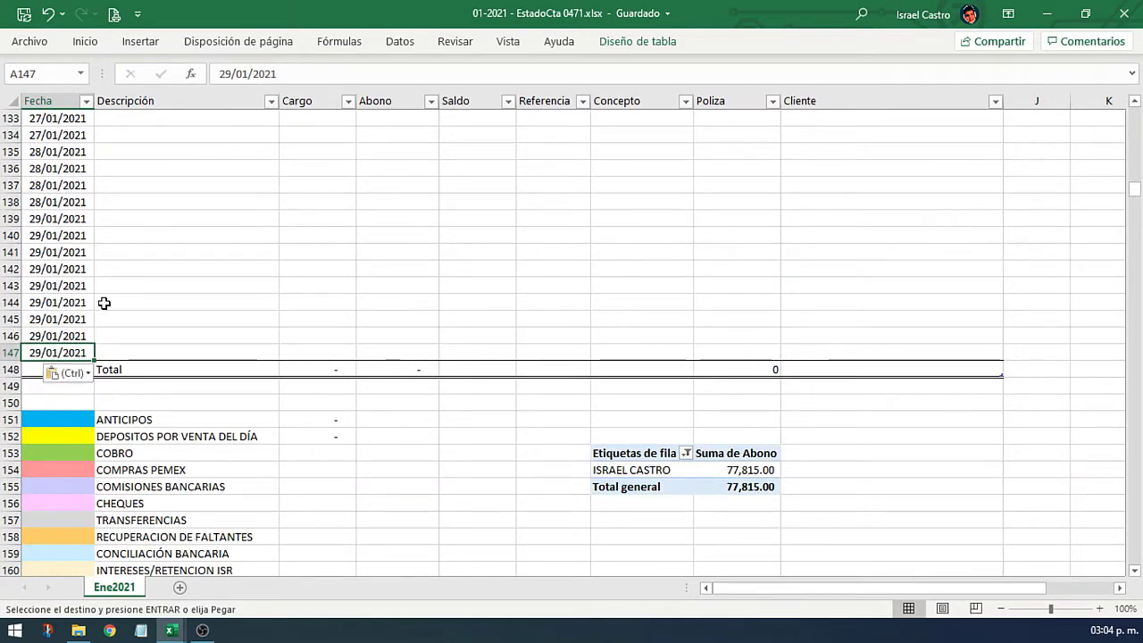
key(ctrl+Up)
scroll(104, 304, up, 2)
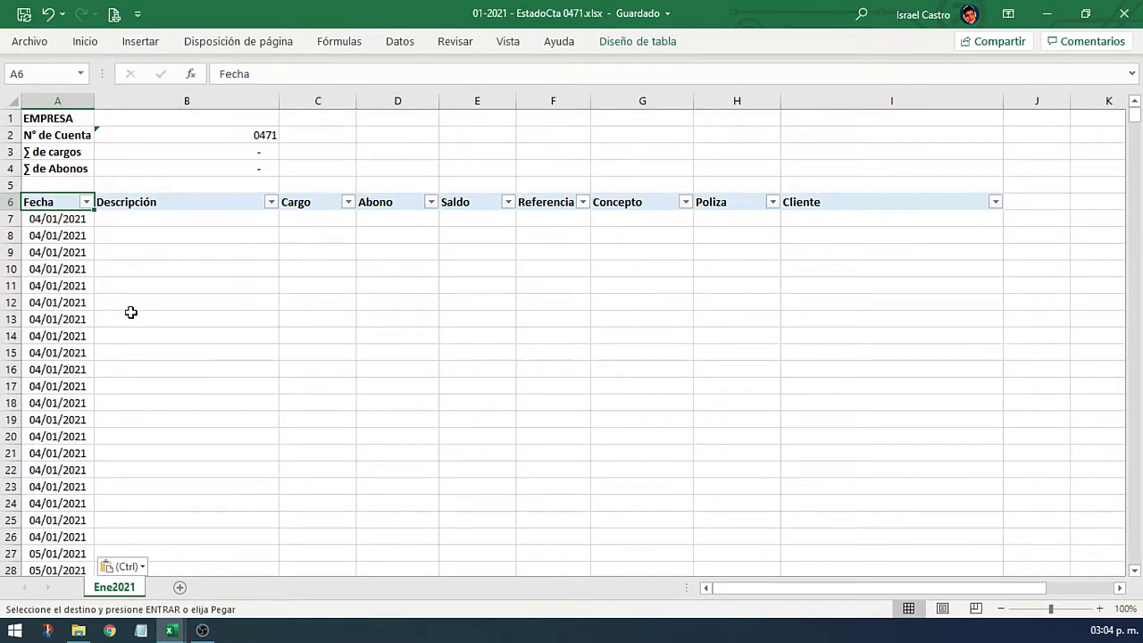
click(86, 202)
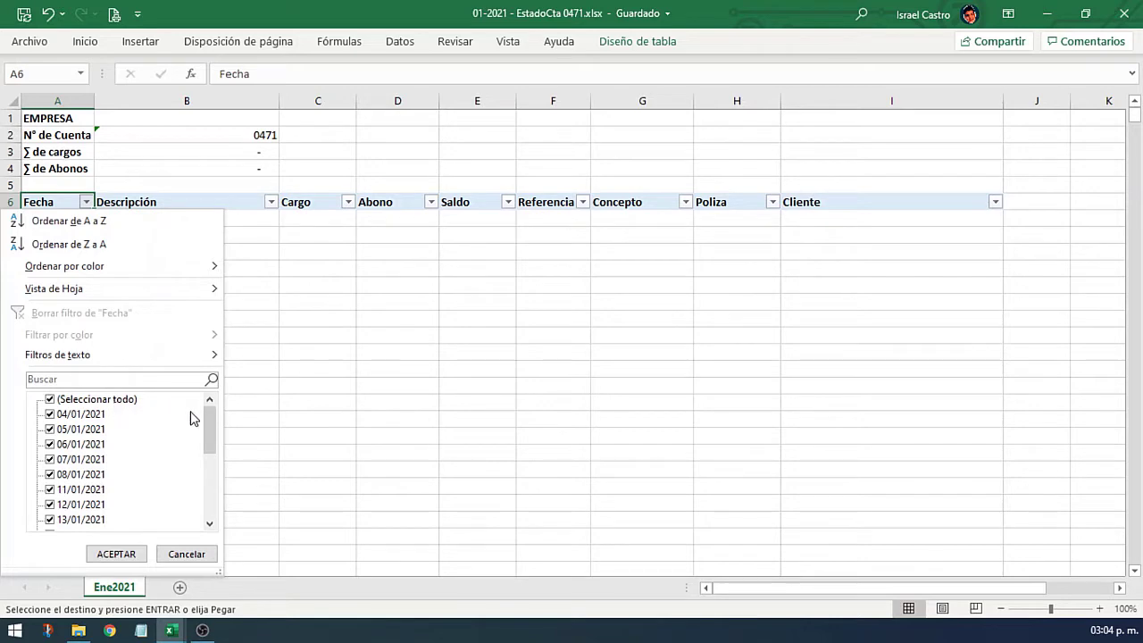
drag(209, 431, 215, 409)
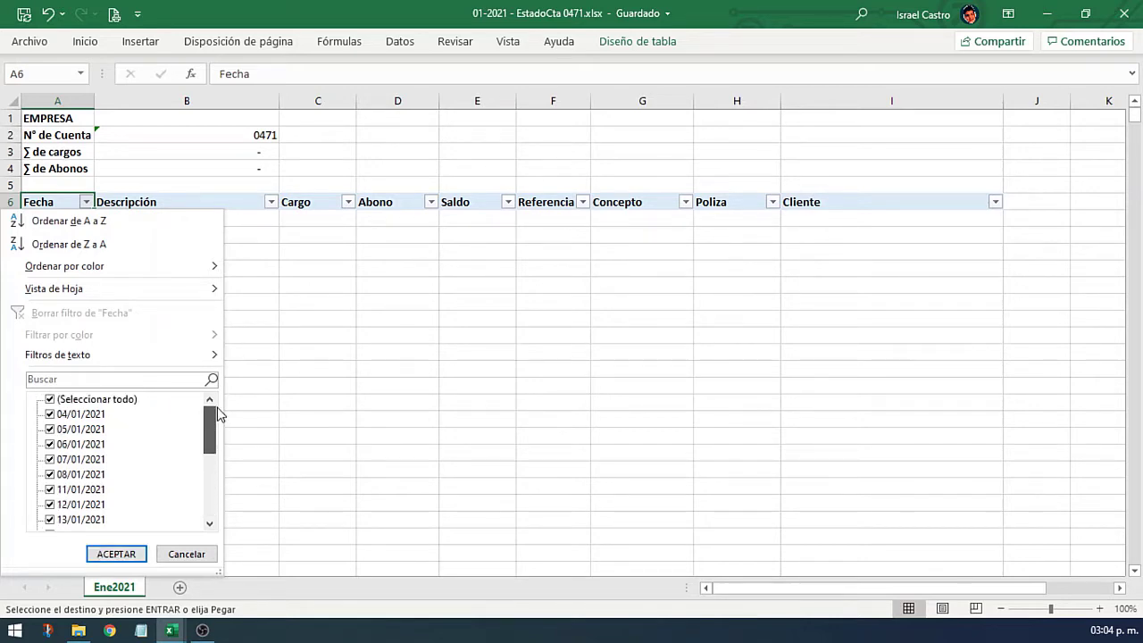
click(297, 365)
click(50, 285)
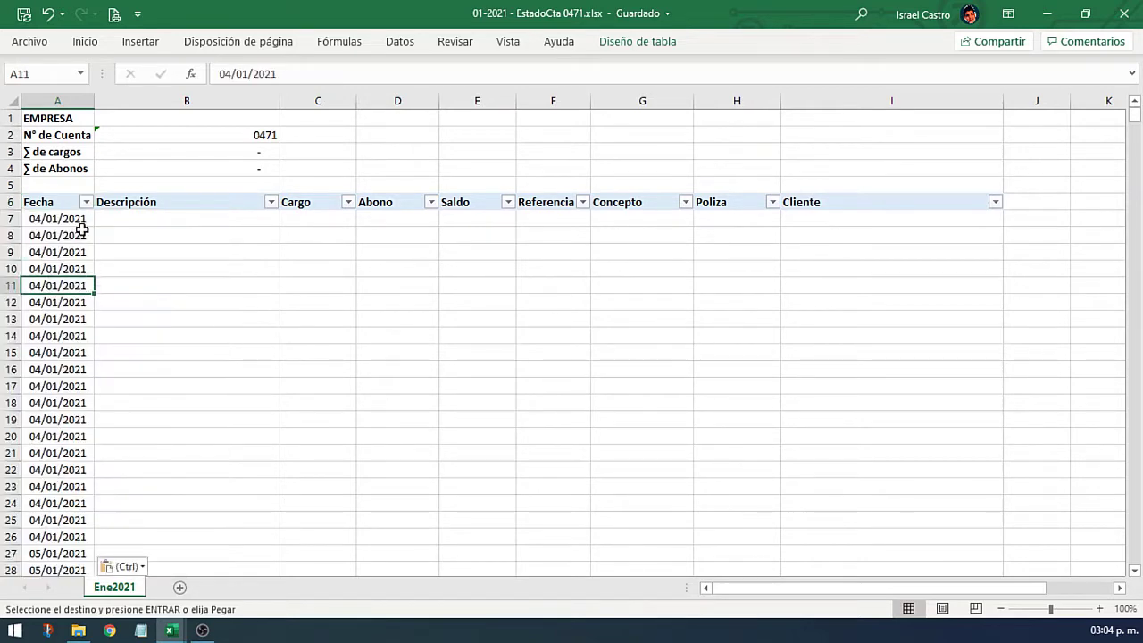
key(Up)
Step: Replace all "/" with "/" to convert the Fecha text into dates (284 replacements)
key(ctrl+b)
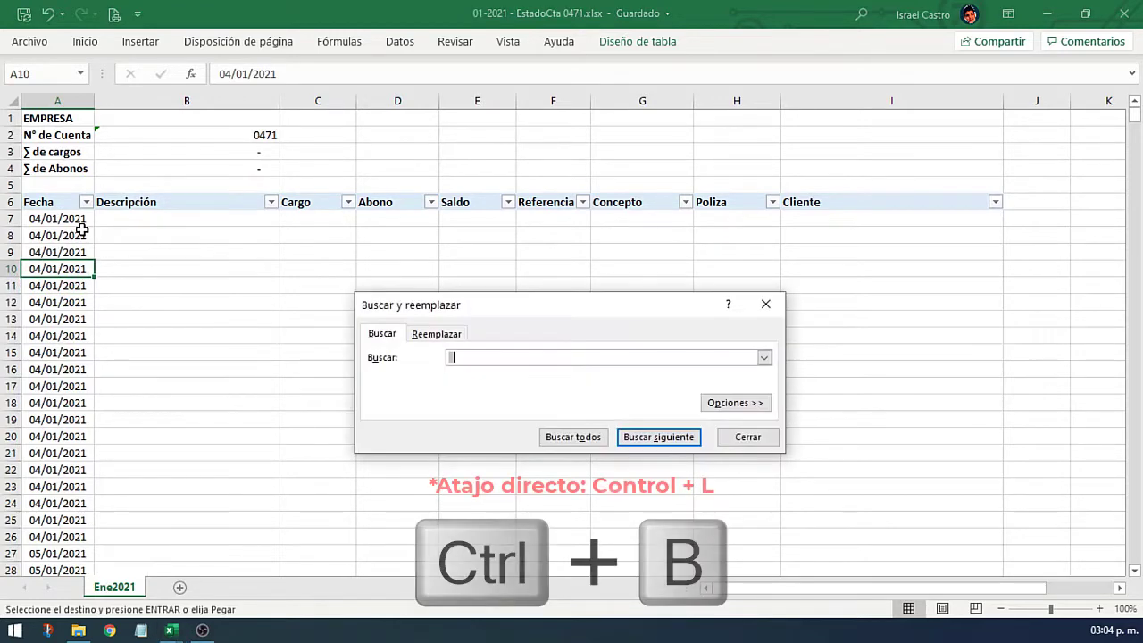
click(441, 336)
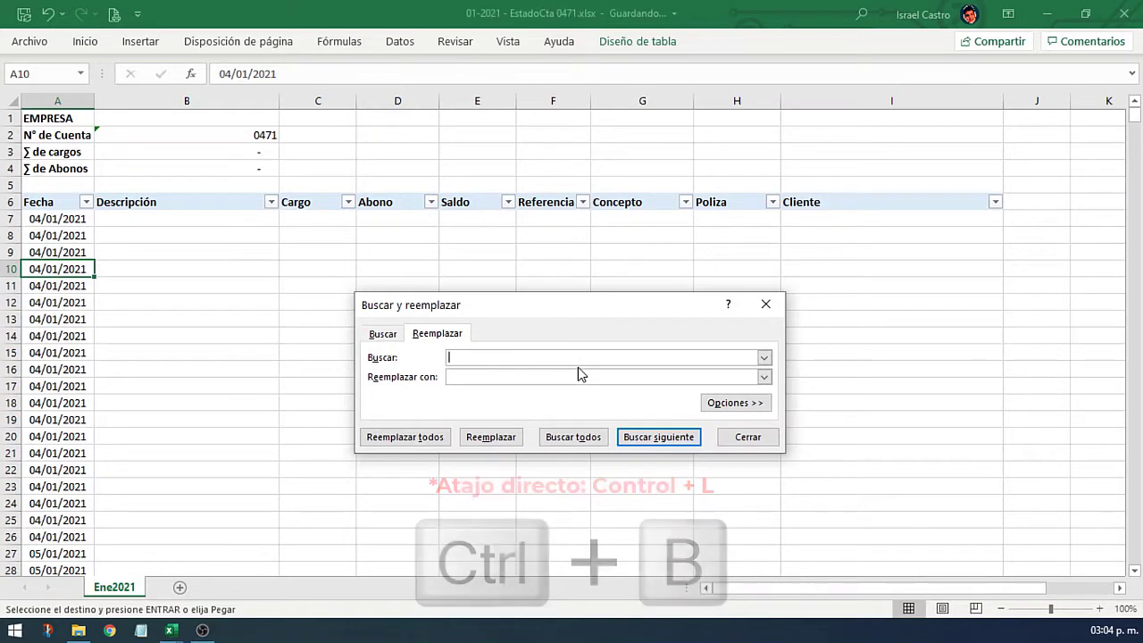
text(/)
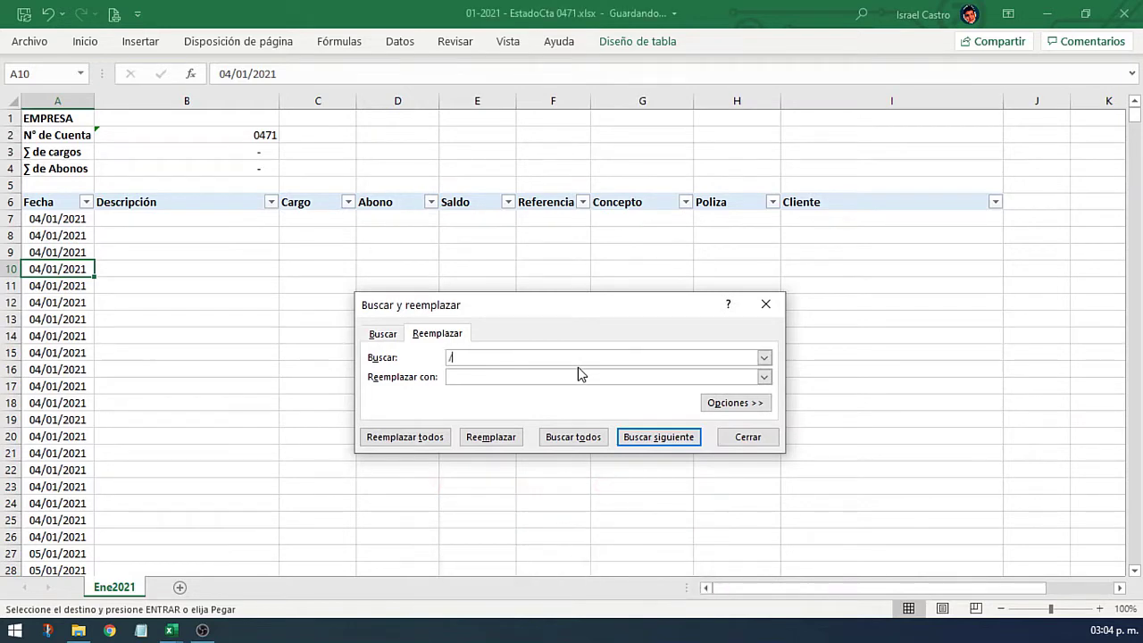
click(525, 376)
text(/)
click(419, 437)
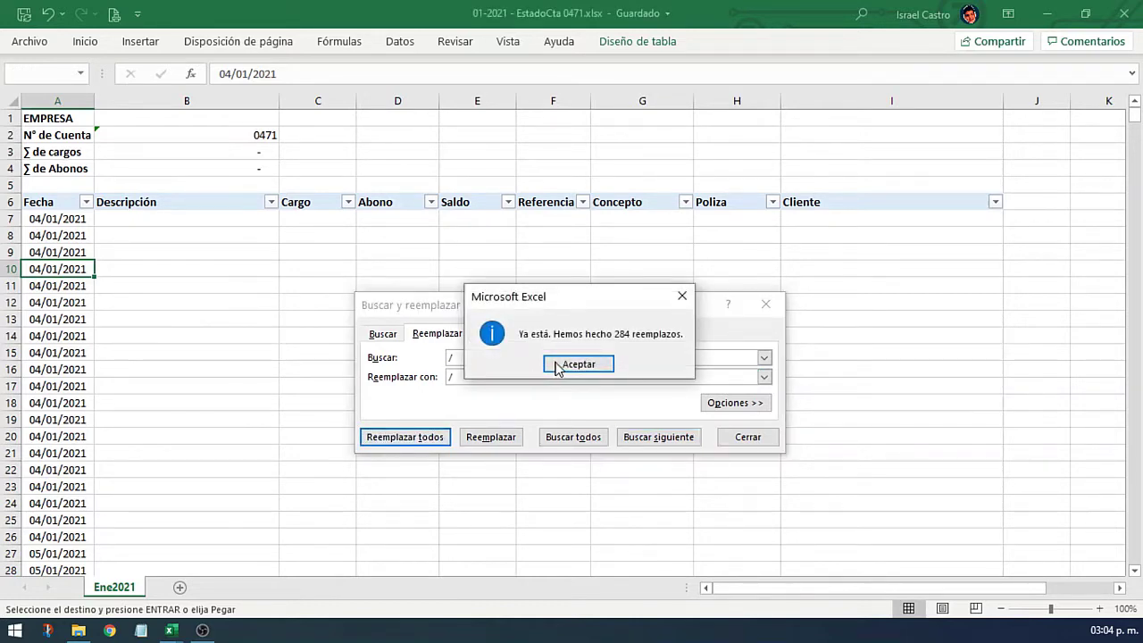
click(558, 366)
click(746, 438)
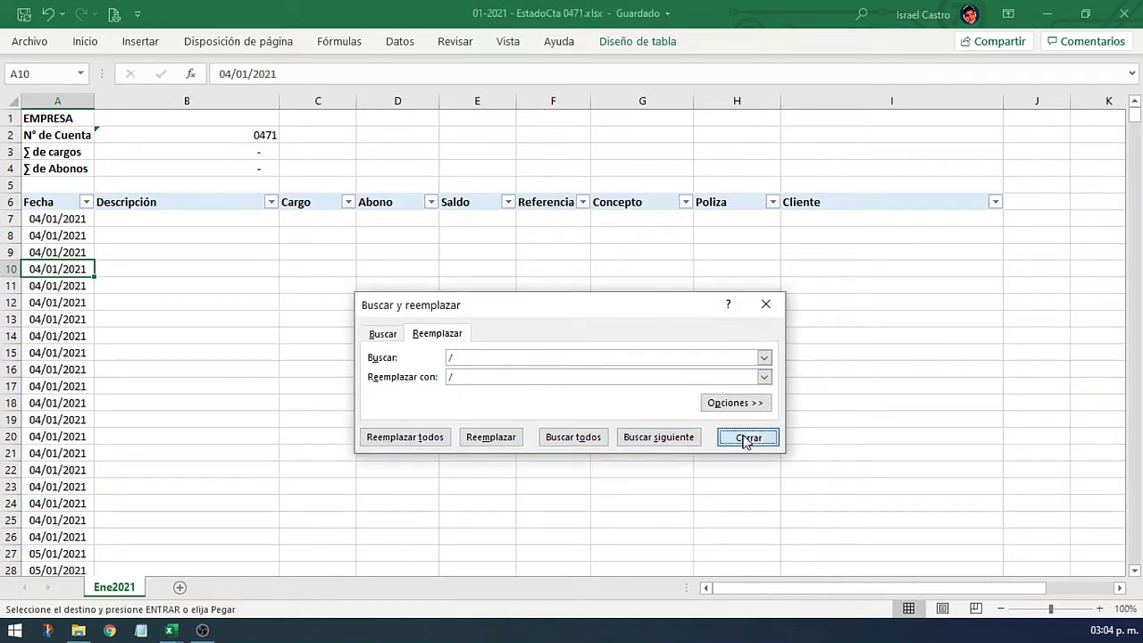
Step: Confirm that the Fecha filter now groups the dates under 2021 and enero
click(78, 381)
key(ctrl+Down)
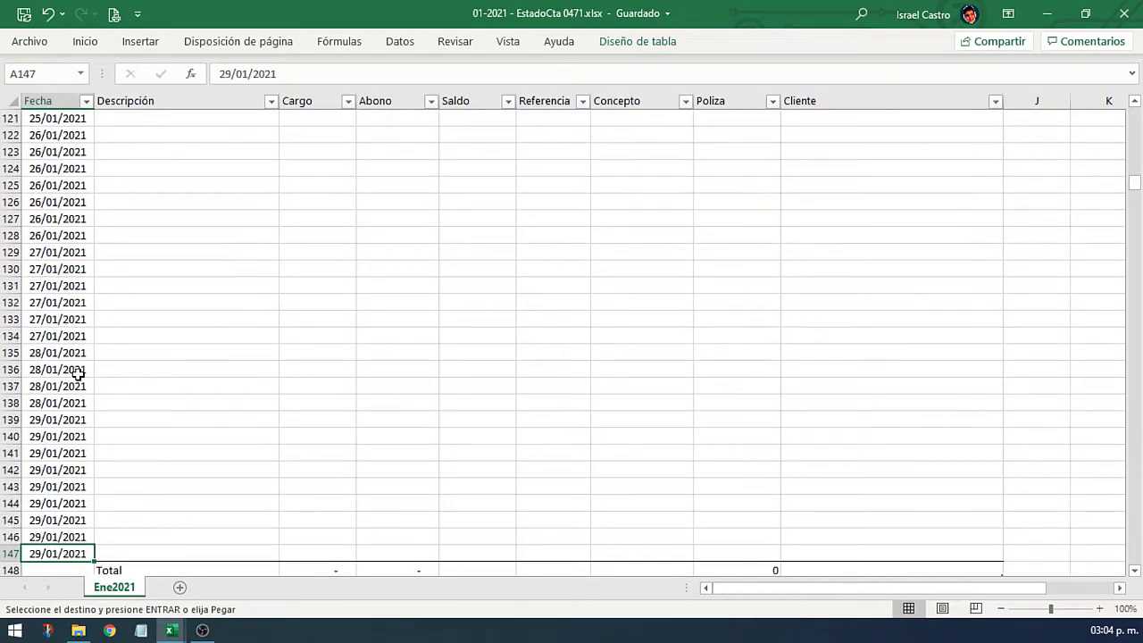
key(ctrl+Up)
click(87, 204)
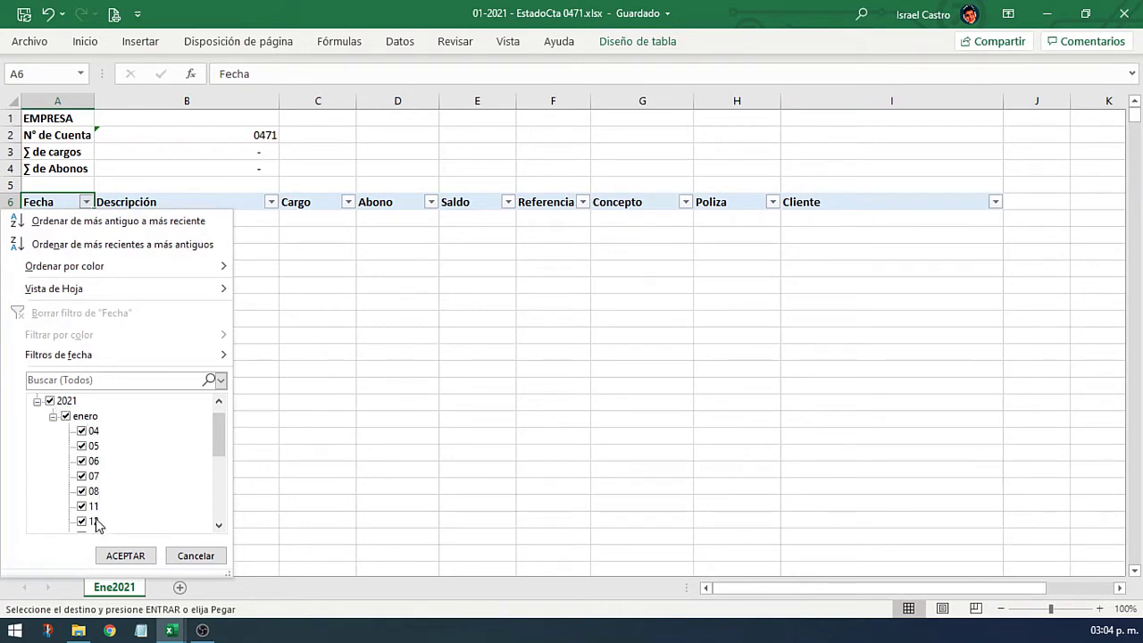
click(191, 558)
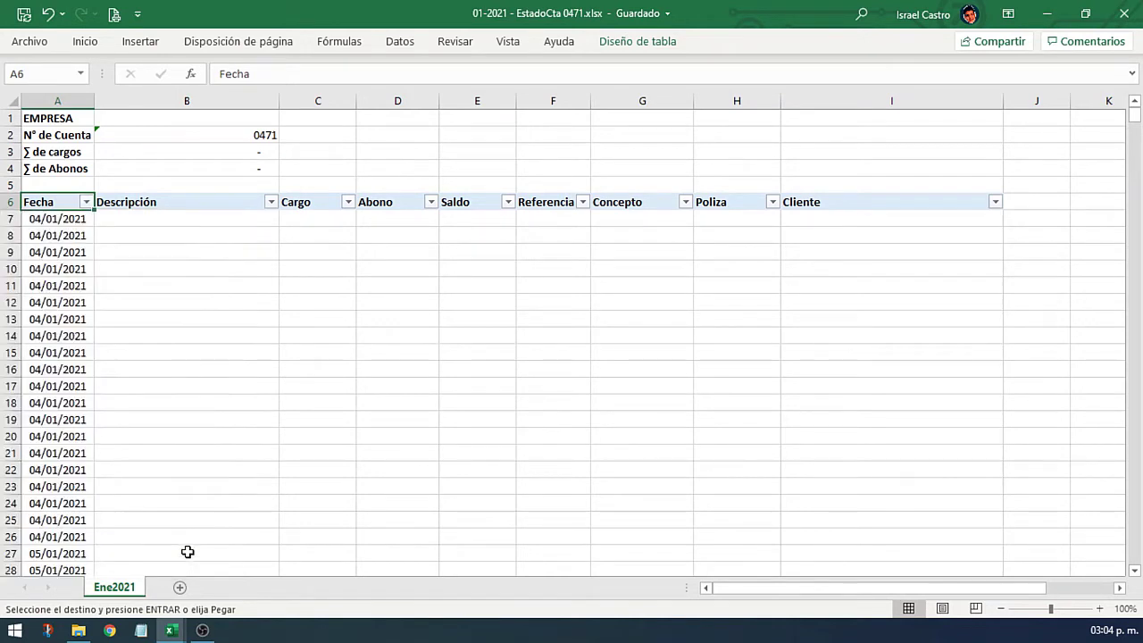
click(175, 336)
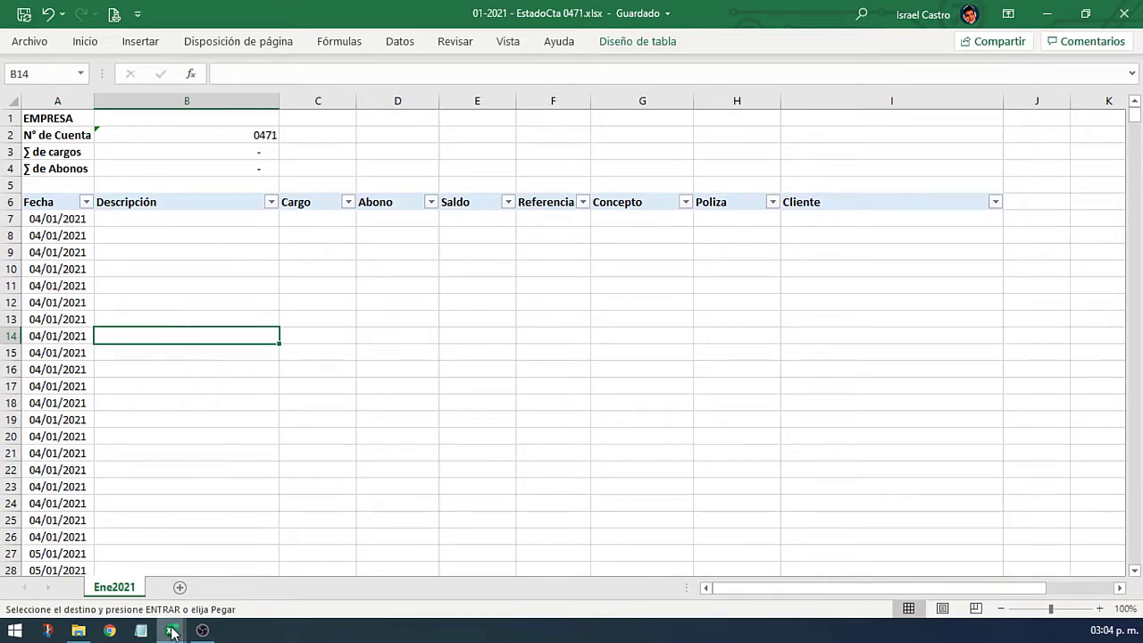
Step: In the SANTANDER statement, insert two more blank columns before Hora
mouse_move(172, 629)
click(450, 558)
click(350, 282)
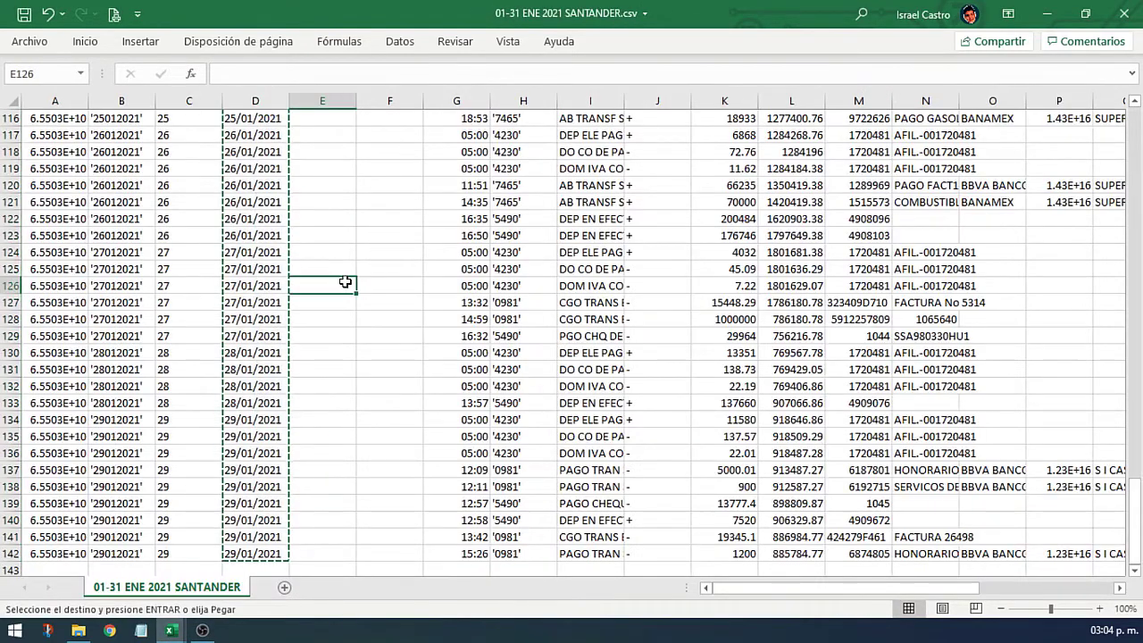
key(Left)
key(ctrl+Up)
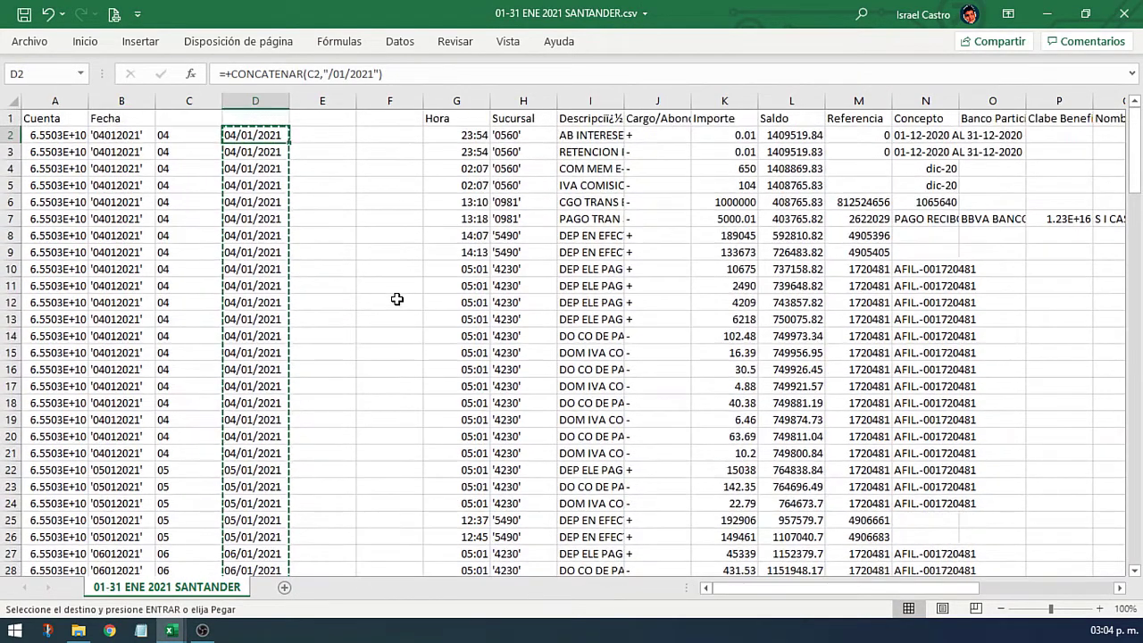
key(Left)
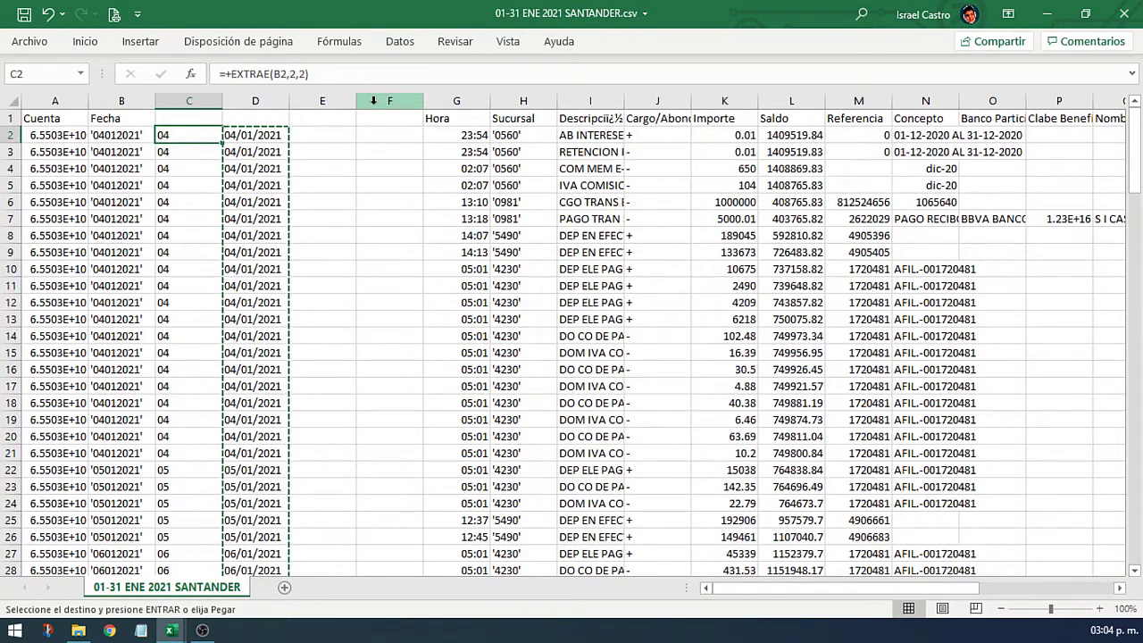
click(373, 101)
key(ctrl+plus)
key(ctrl+plus)
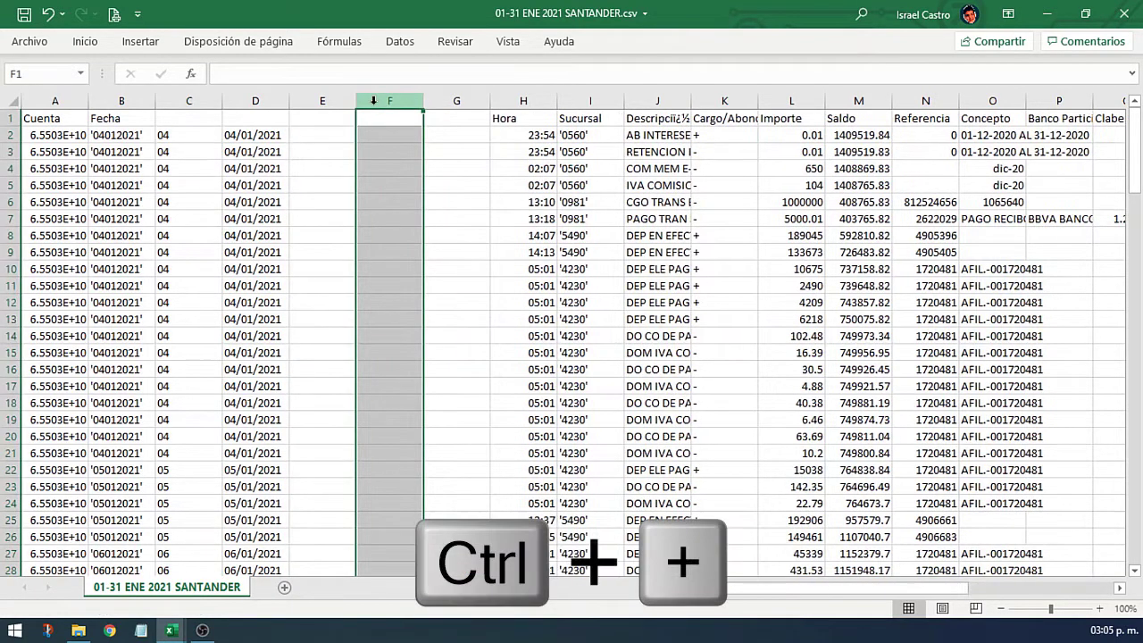
Step: Clear the helper formulas in C2:D142
click(182, 137)
key(shift+Right)
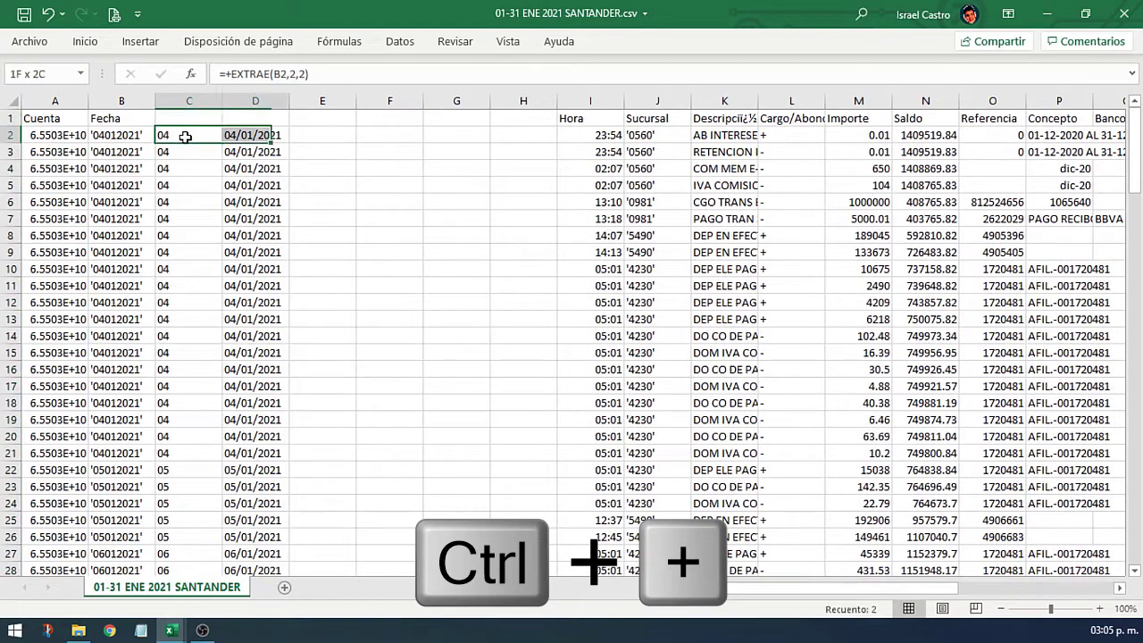
key(shift+Right)
key(shift+Left)
key(ctrl+shift+Down)
key(Delete)
key(ctrl+BackSpace)
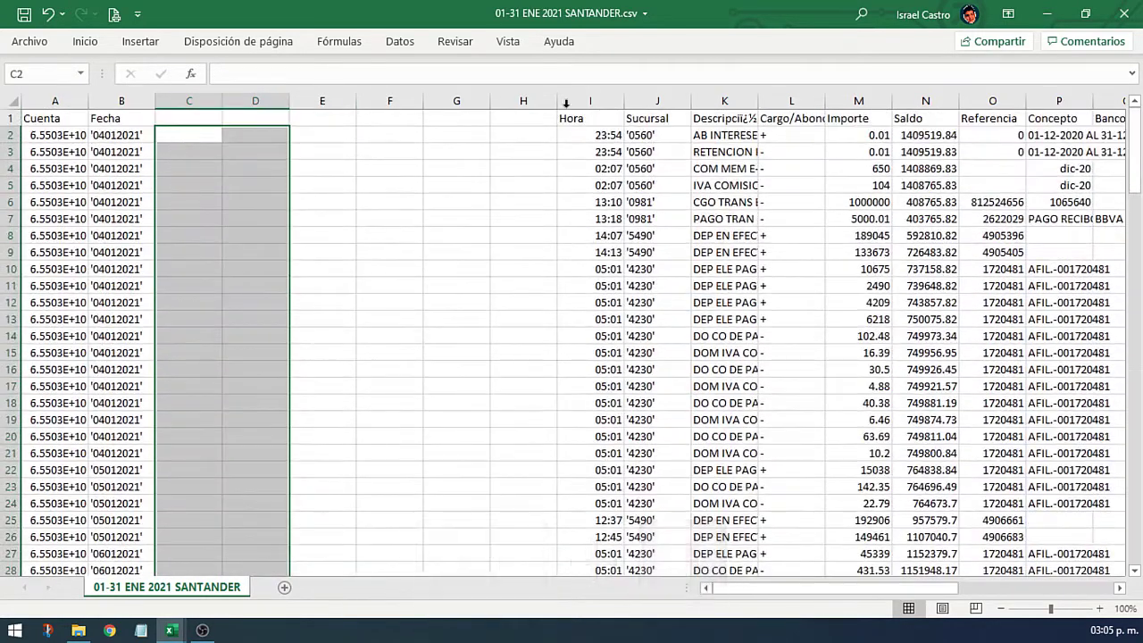
click(205, 134)
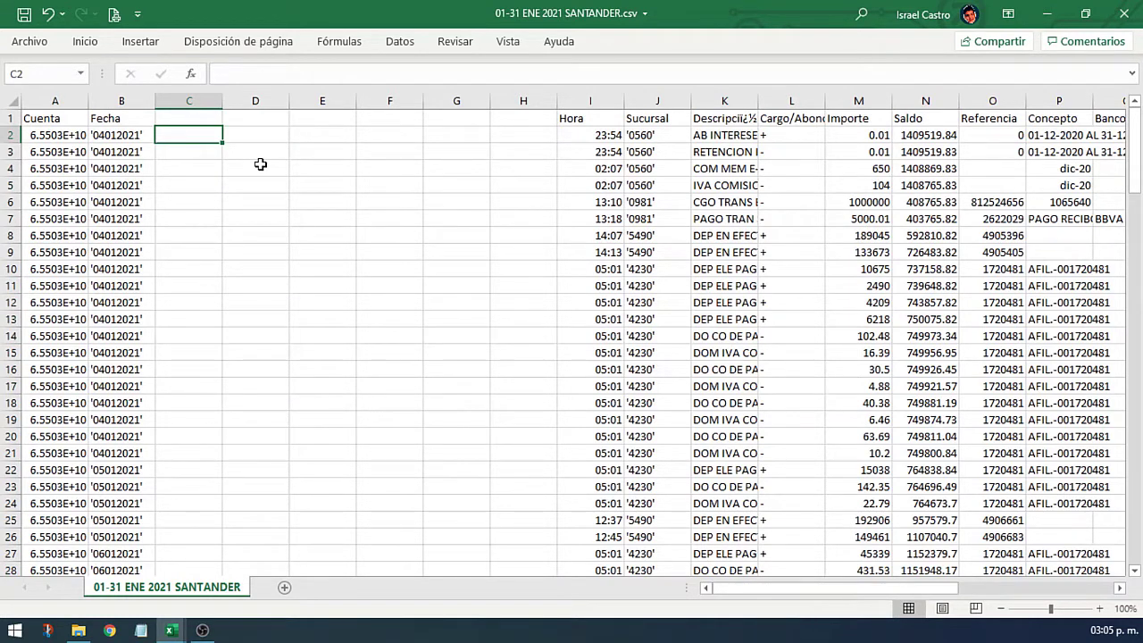
Step: Enter =+EXTRAE(K2,1,100) in C2 so it shows the description AB INTERESES
click(725, 116)
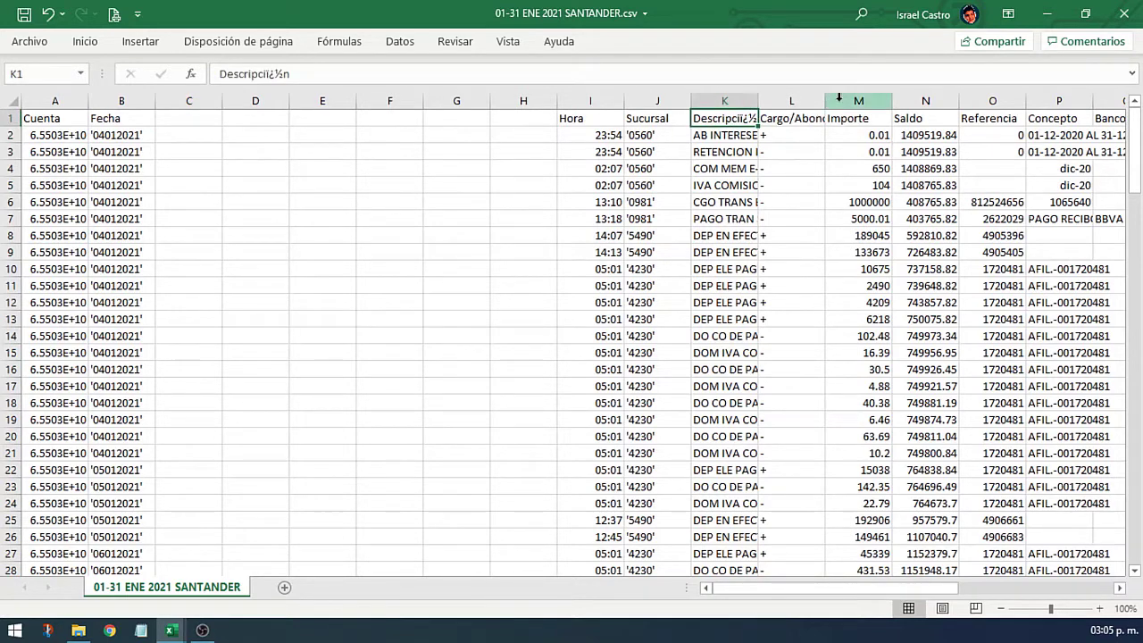
click(991, 100)
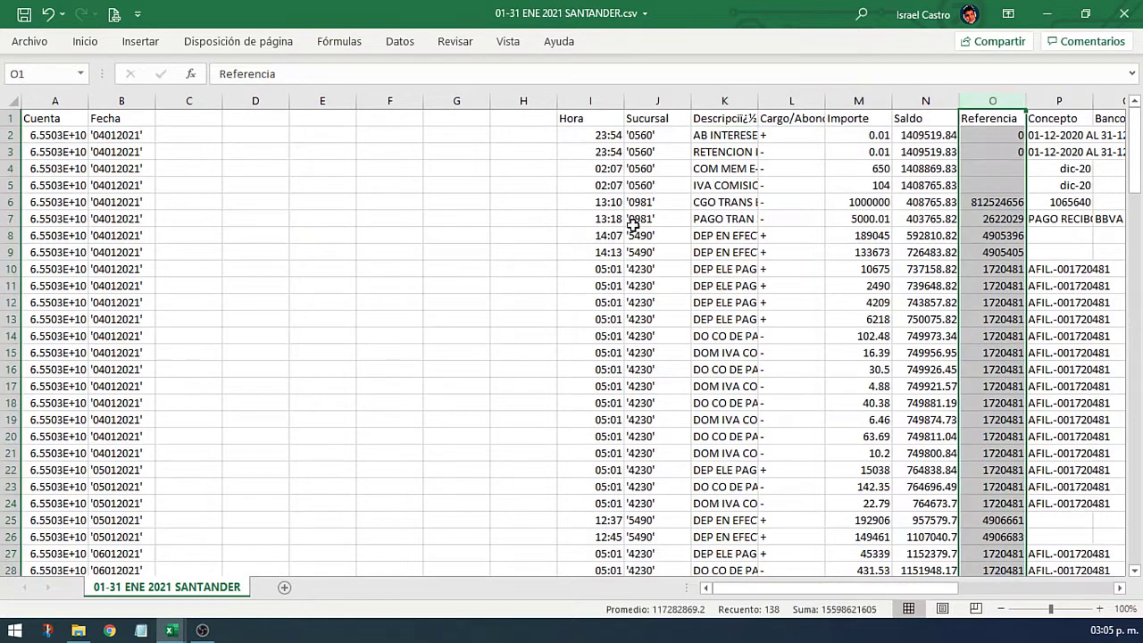
click(198, 135)
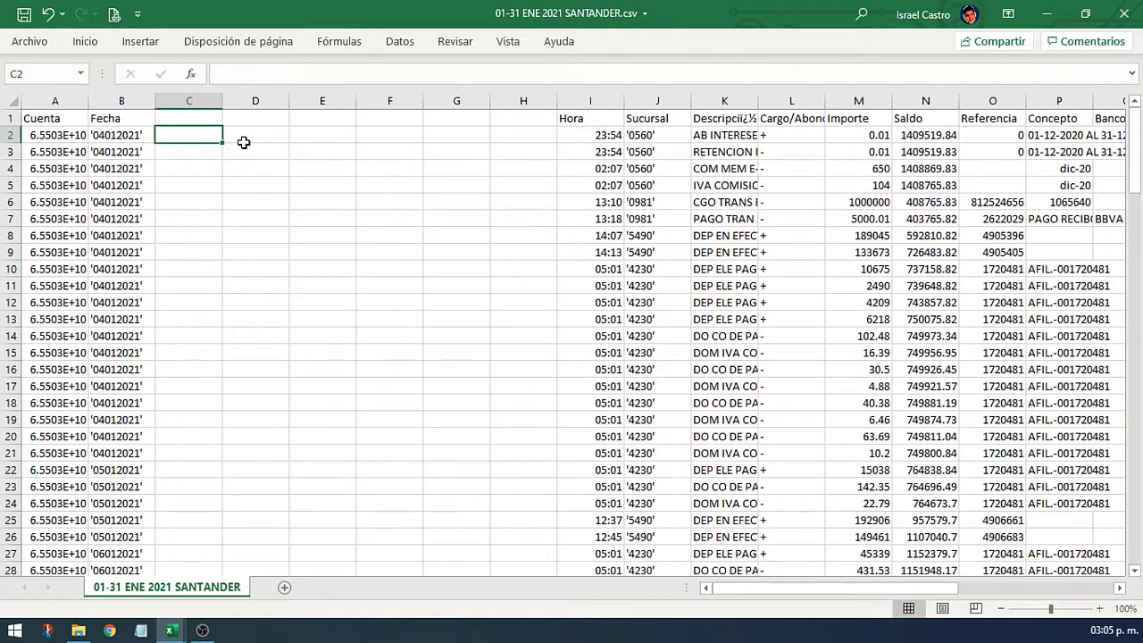
text(+)
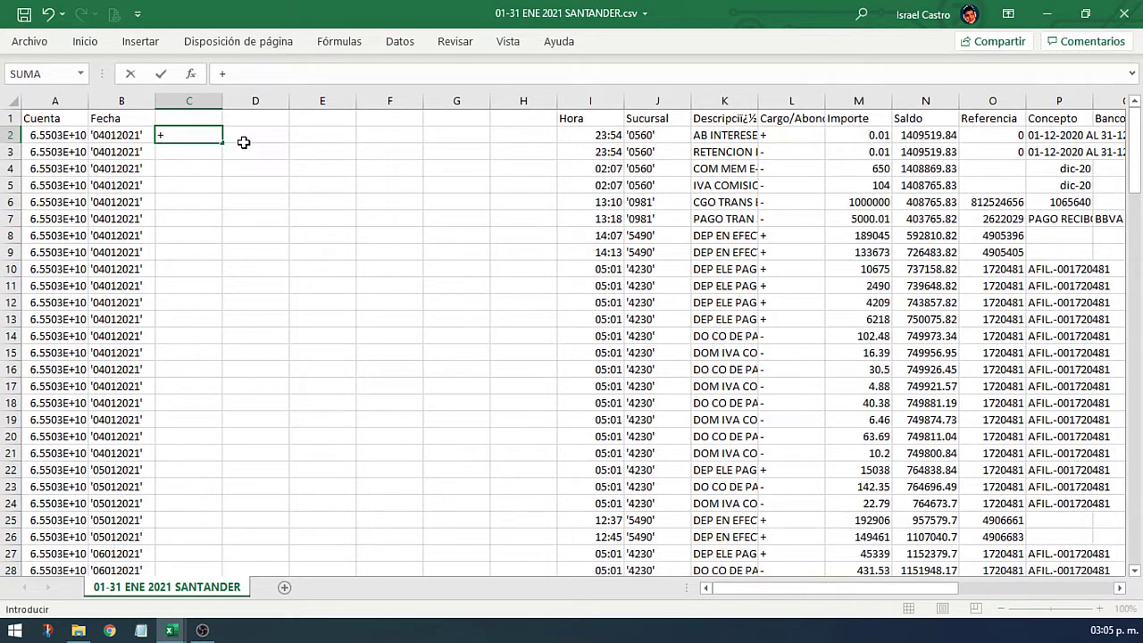
text(ex)
key(Down)
key(Tab)
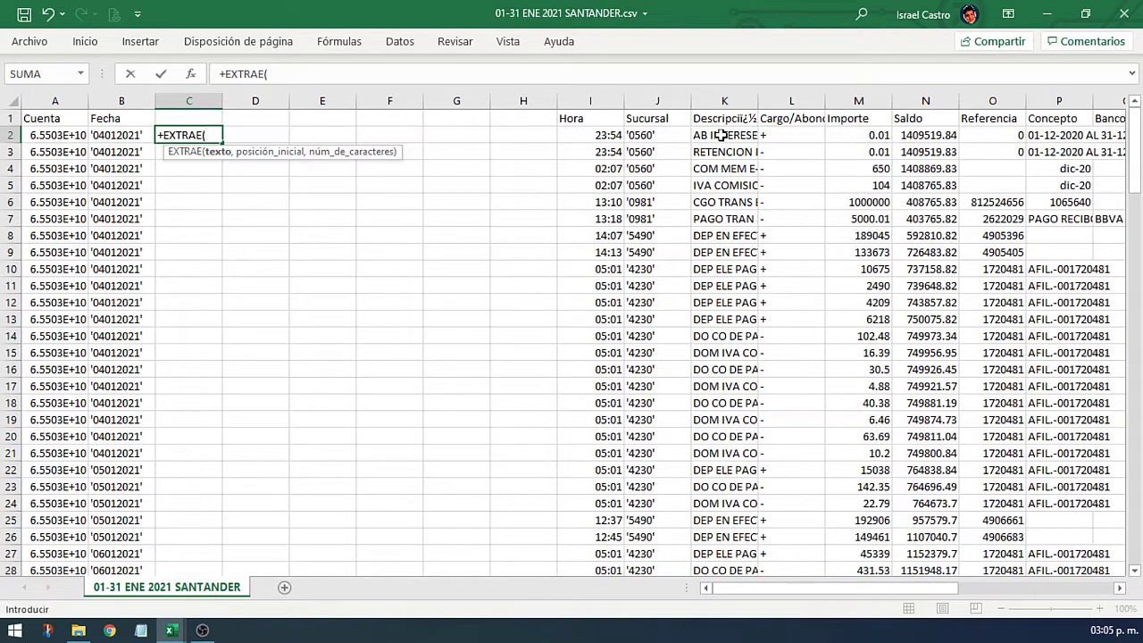
click(721, 135)
text(,)
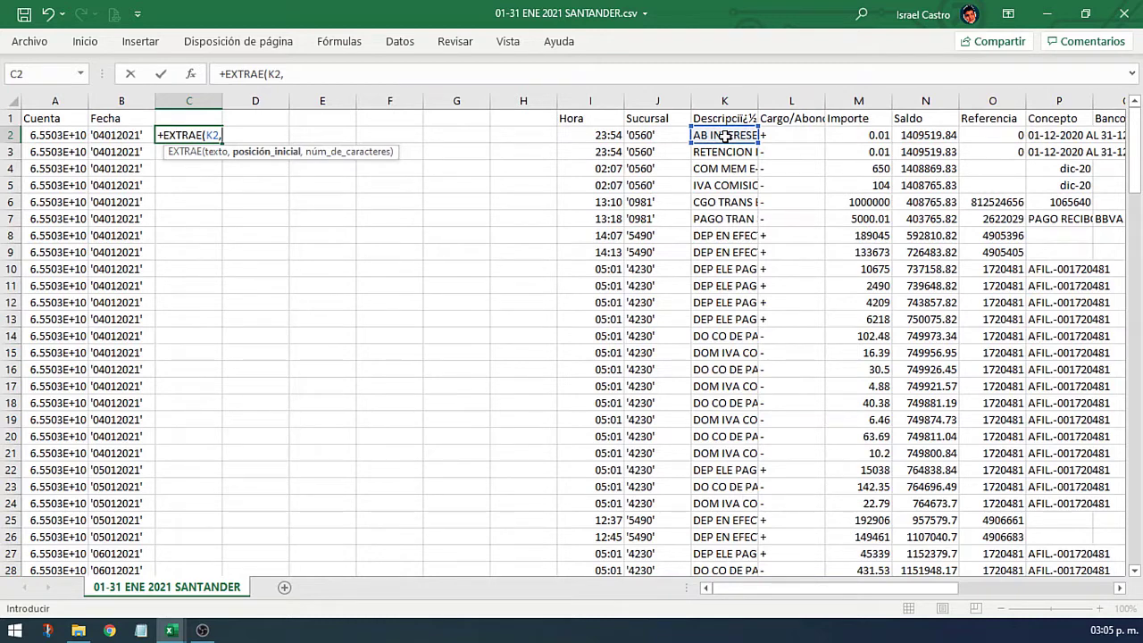
text(1,)
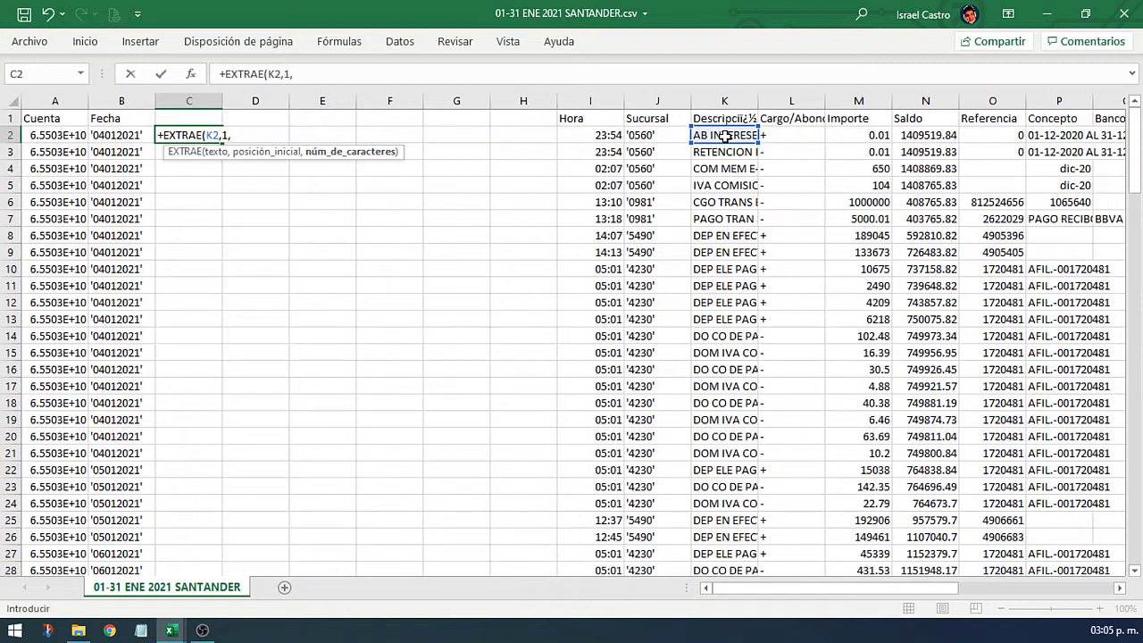
text(100))
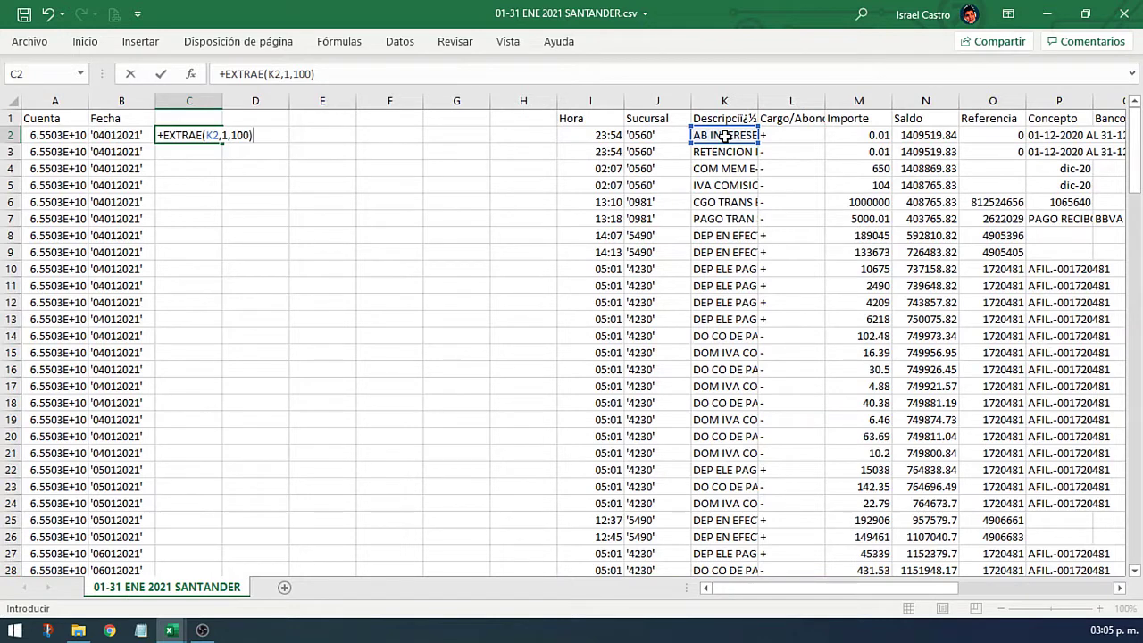
key(Return)
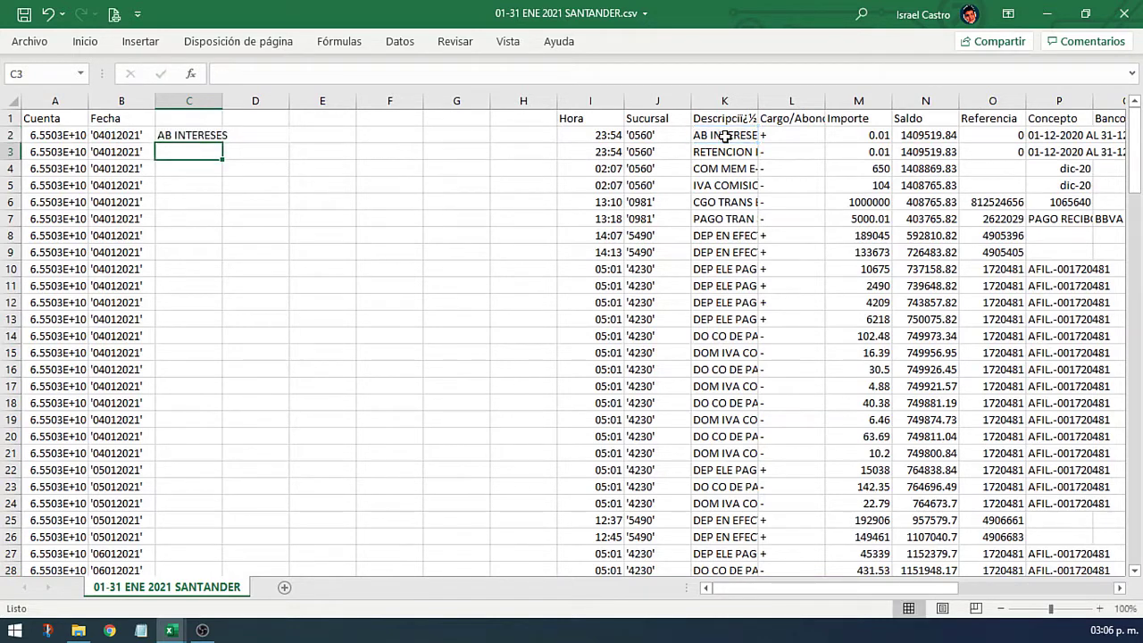
click(214, 138)
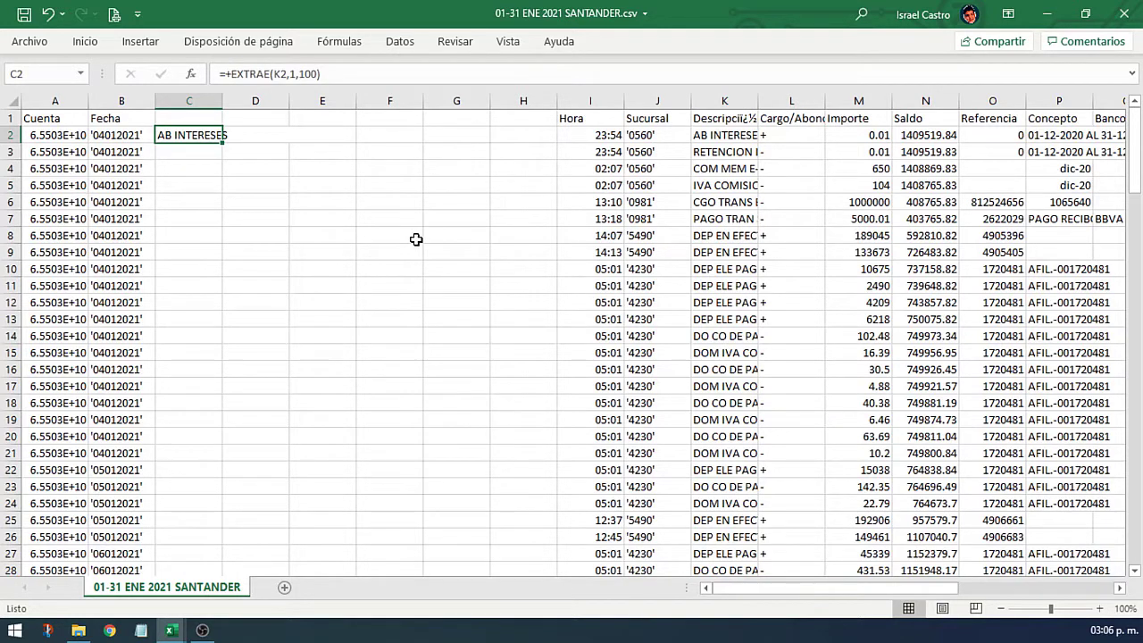
Step: Copy the extraction formula from C2 into D2, E2, F2 and G2
key(ctrl+c)
key(Right)
key(ctrl+v)
key(Right)
key(ctrl+v)
key(Right)
key(ctrl+v)
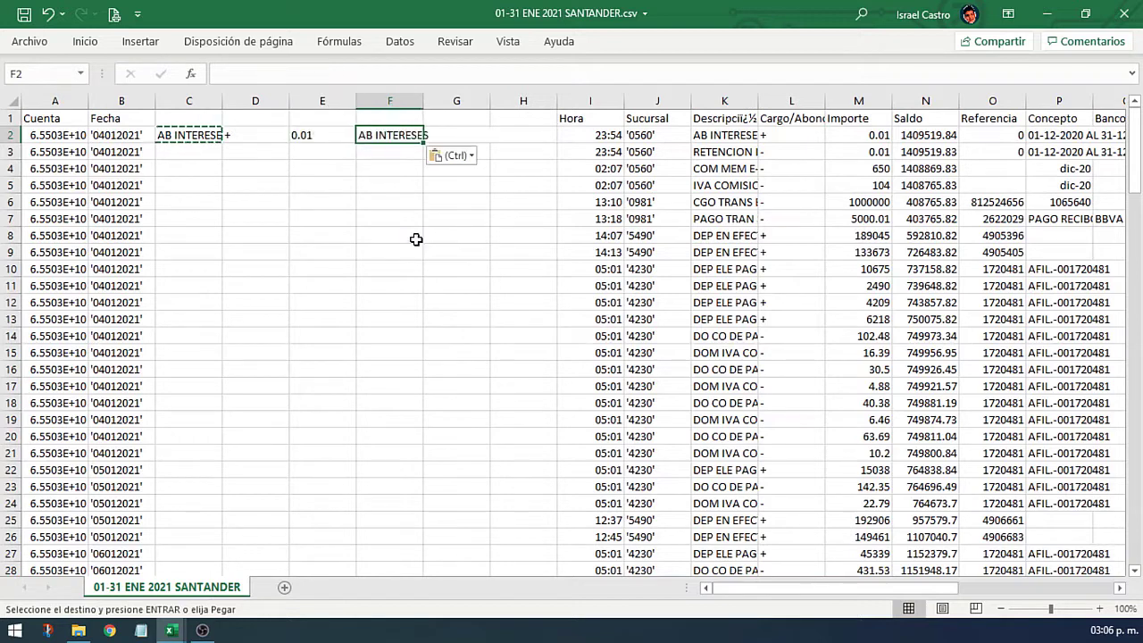
key(Right)
key(ctrl+v)
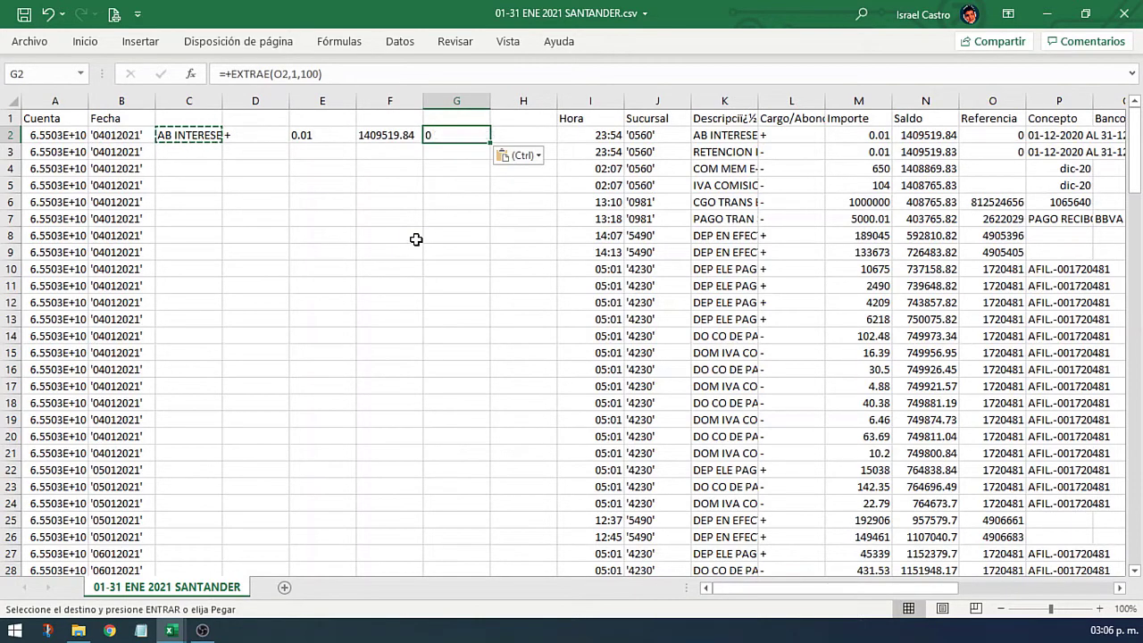
key(Left)
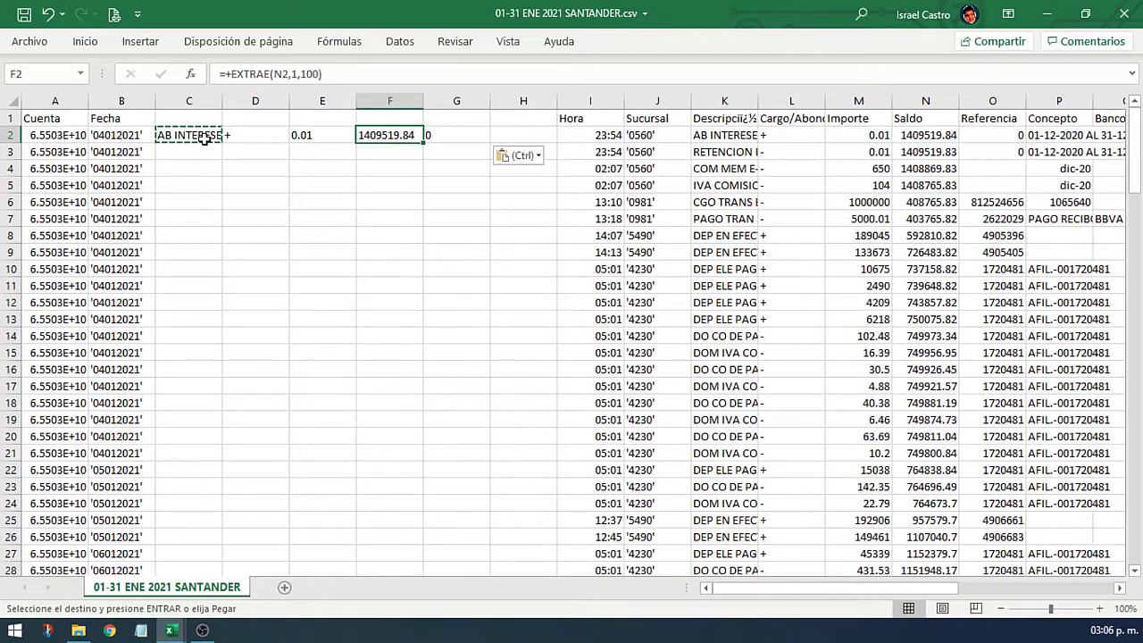
Step: Fill C2:G2 down to row 142 and copy the extracted columns C–G
drag(204, 138, 455, 135)
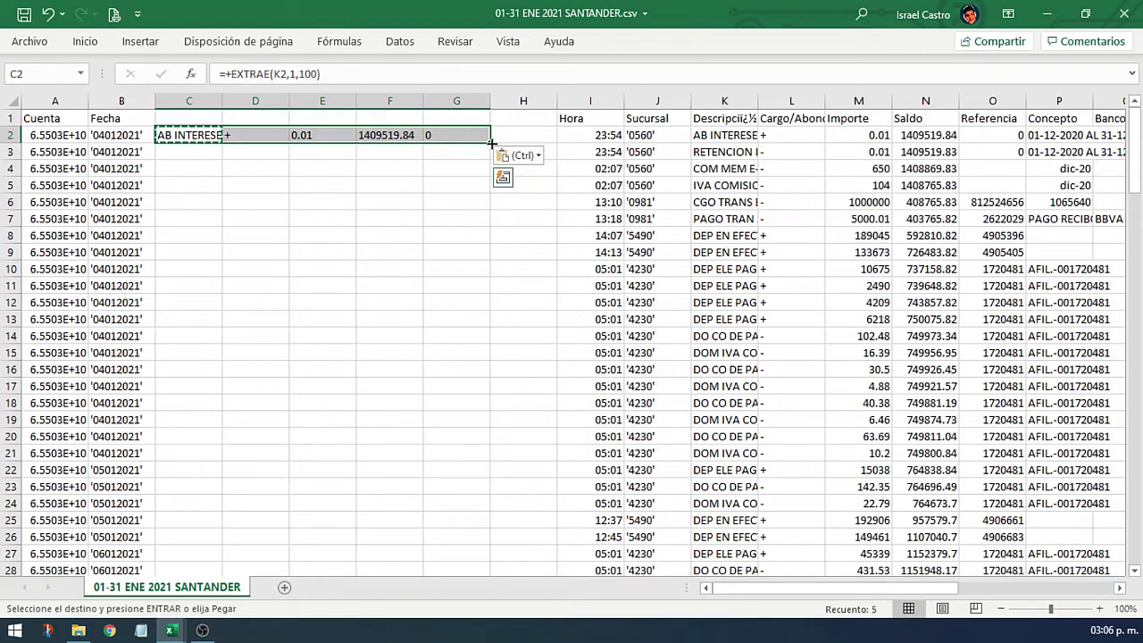
double_click(490, 143)
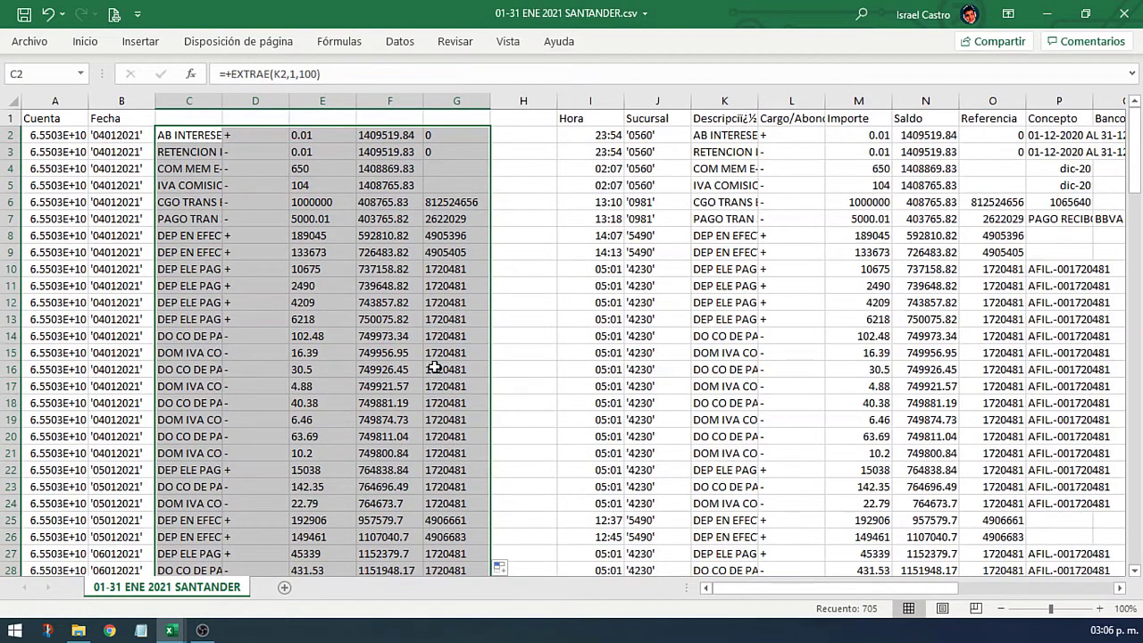
scroll(435, 368, down, 20)
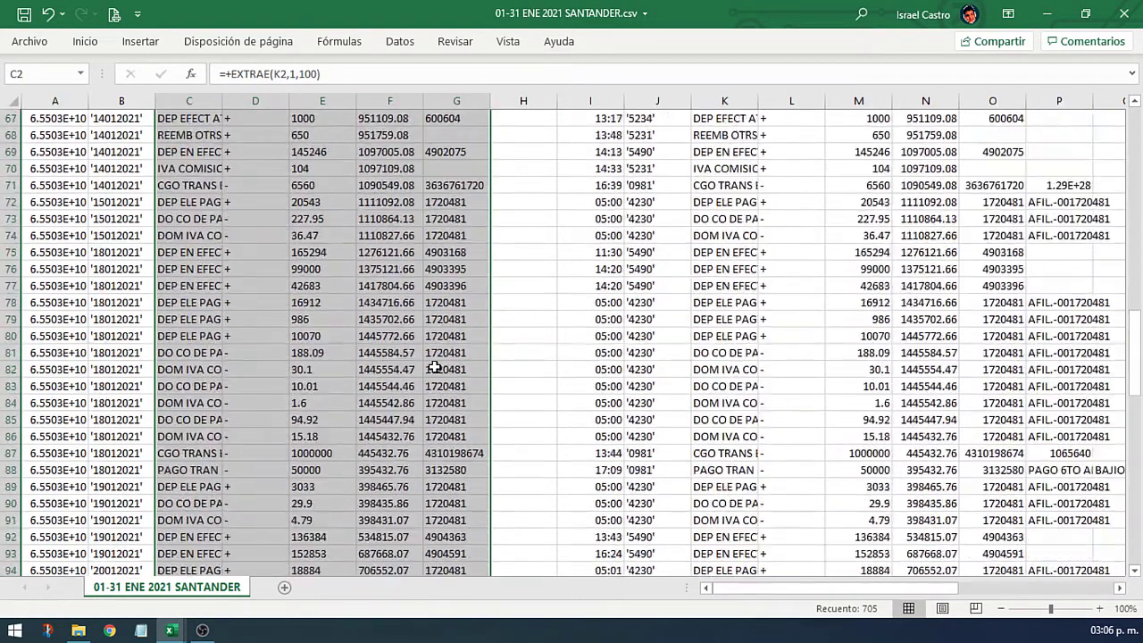
scroll(435, 368, down, 20)
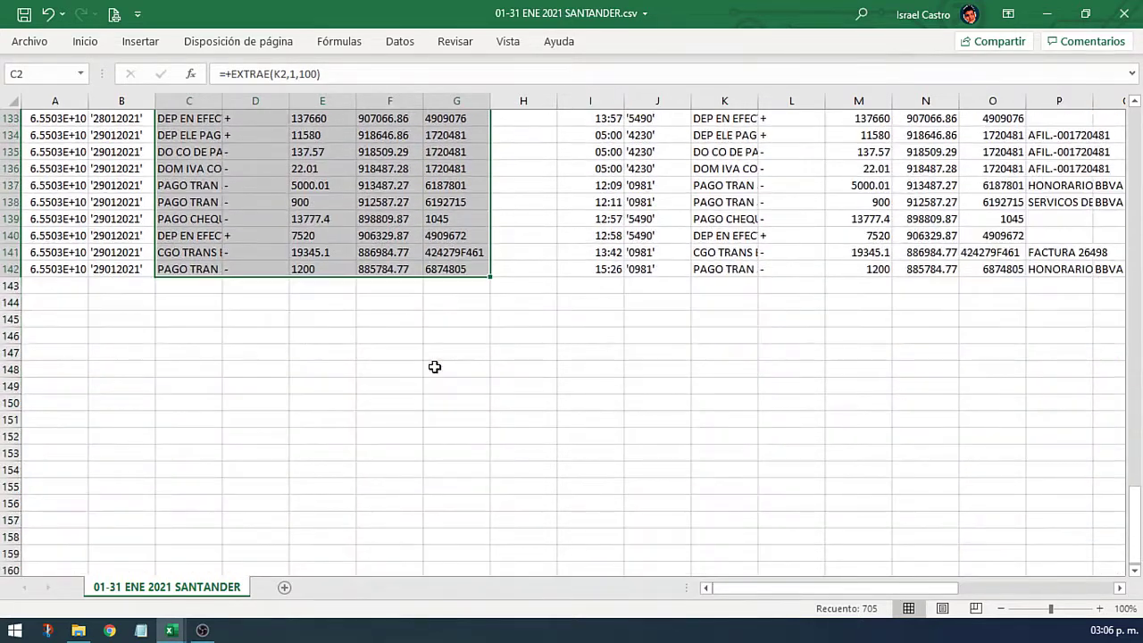
scroll(435, 367, up, 5)
key(ctrl+c)
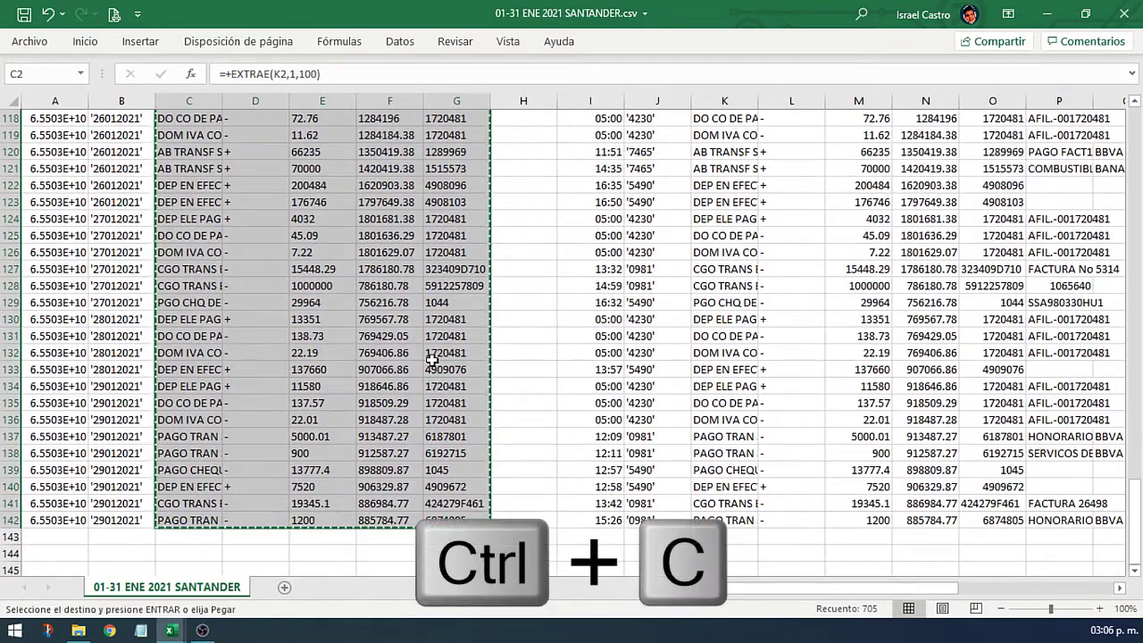
click(186, 634)
Step: Paste the copied Santander movements as values into B7 of EstadoCta 0471
click(280, 590)
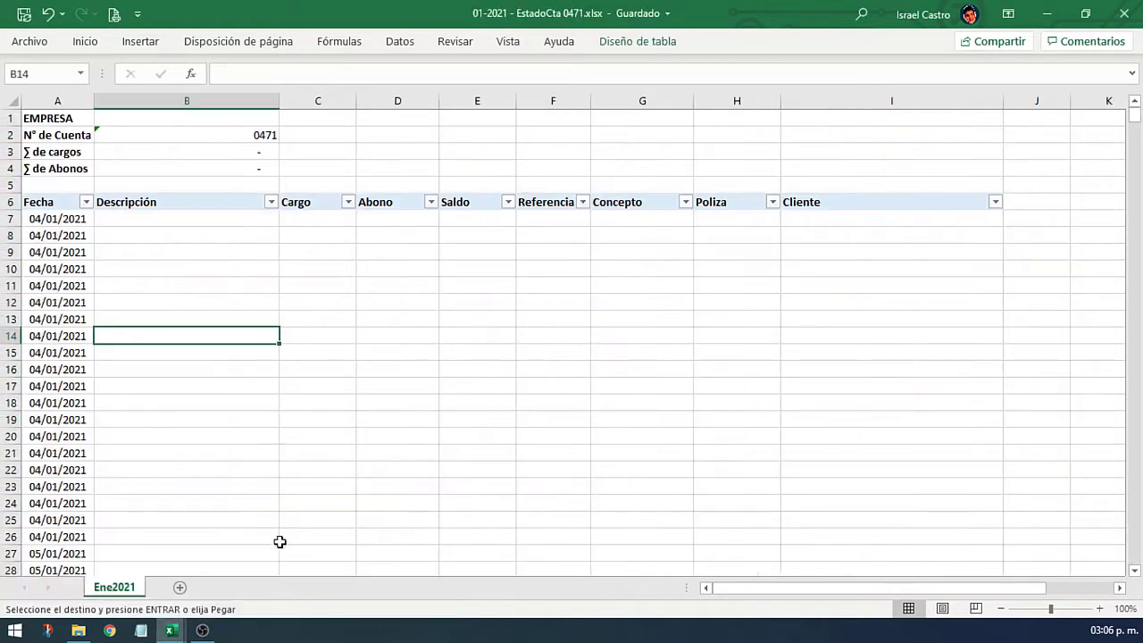
click(216, 220)
right_click(216, 220)
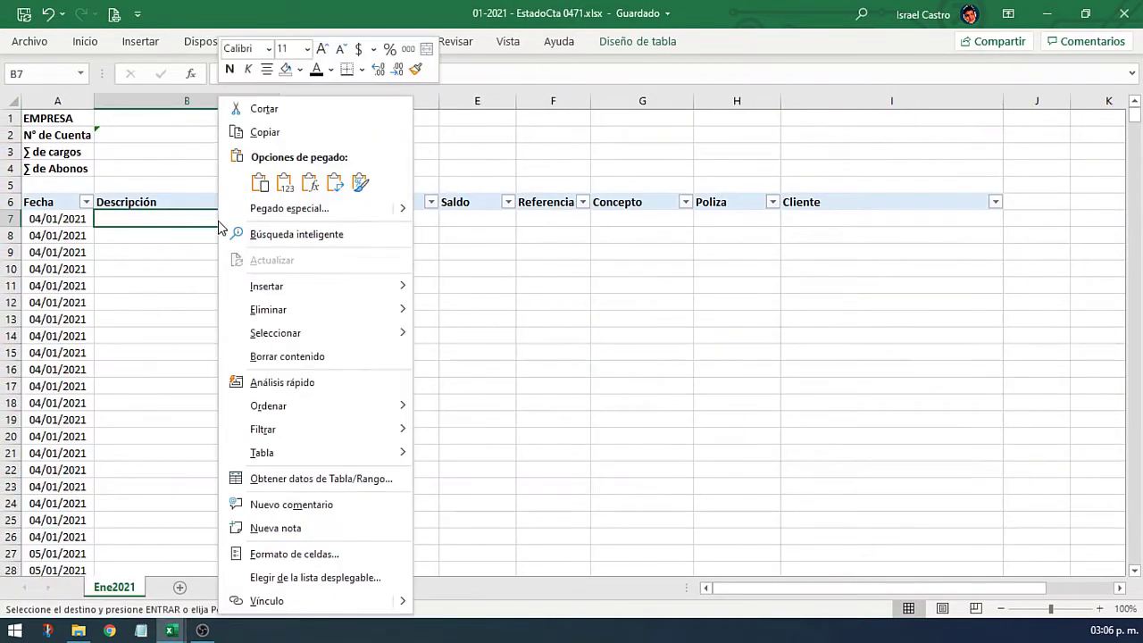
click(282, 183)
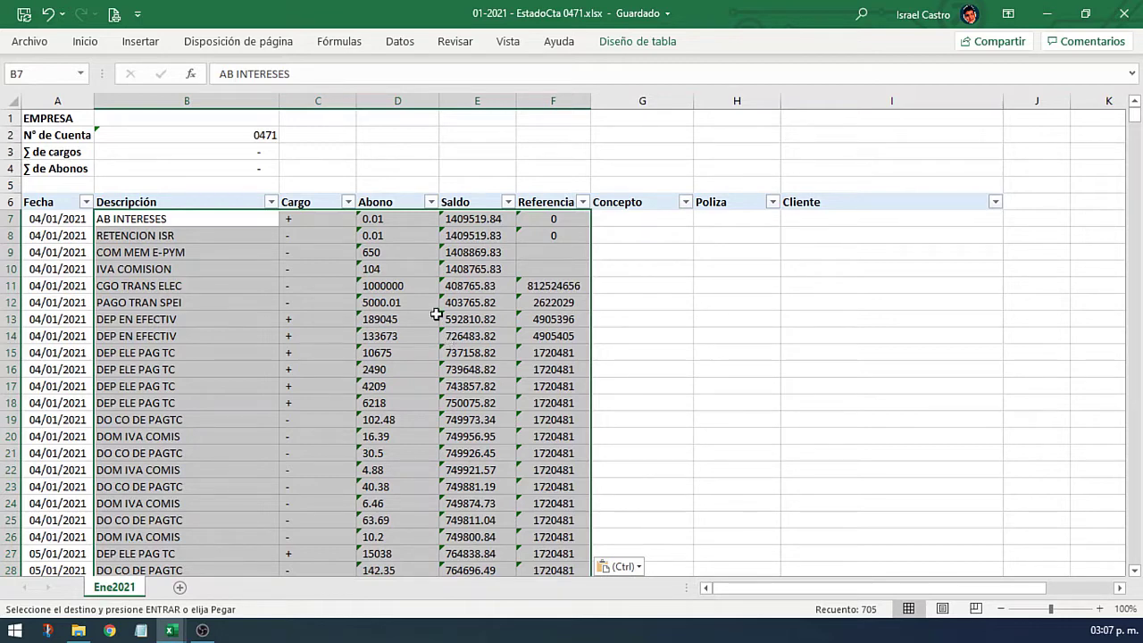
Step: Convert the Abono and Saldo text values to numbers, making ∑ de Abonos 8,063,537.20
click(396, 220)
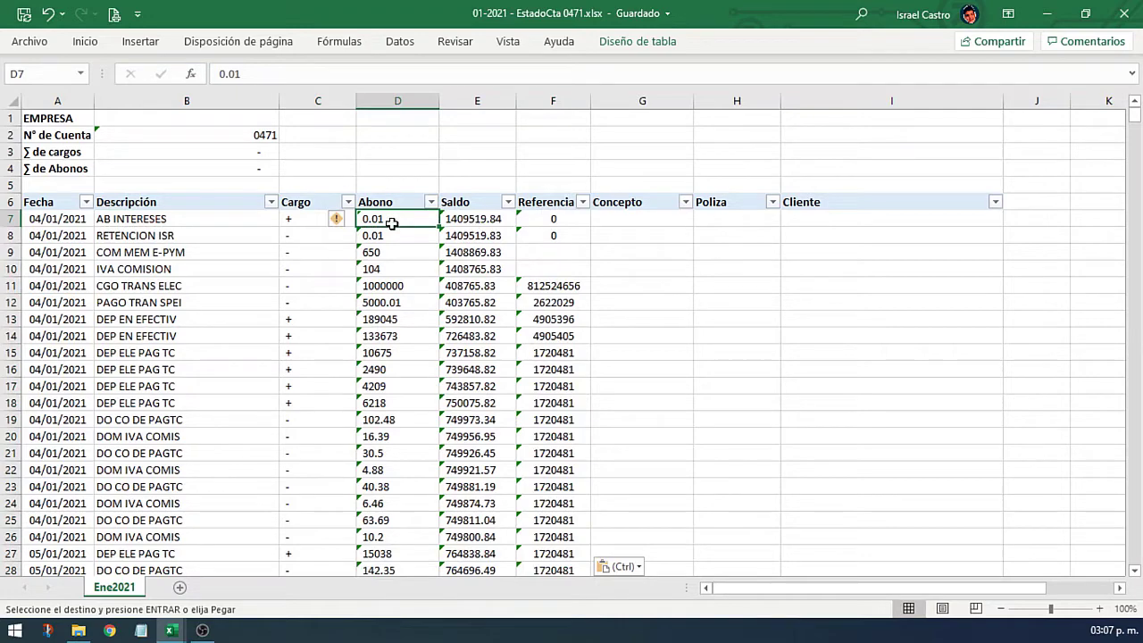
key(shift+Right)
key(ctrl+shift+Down)
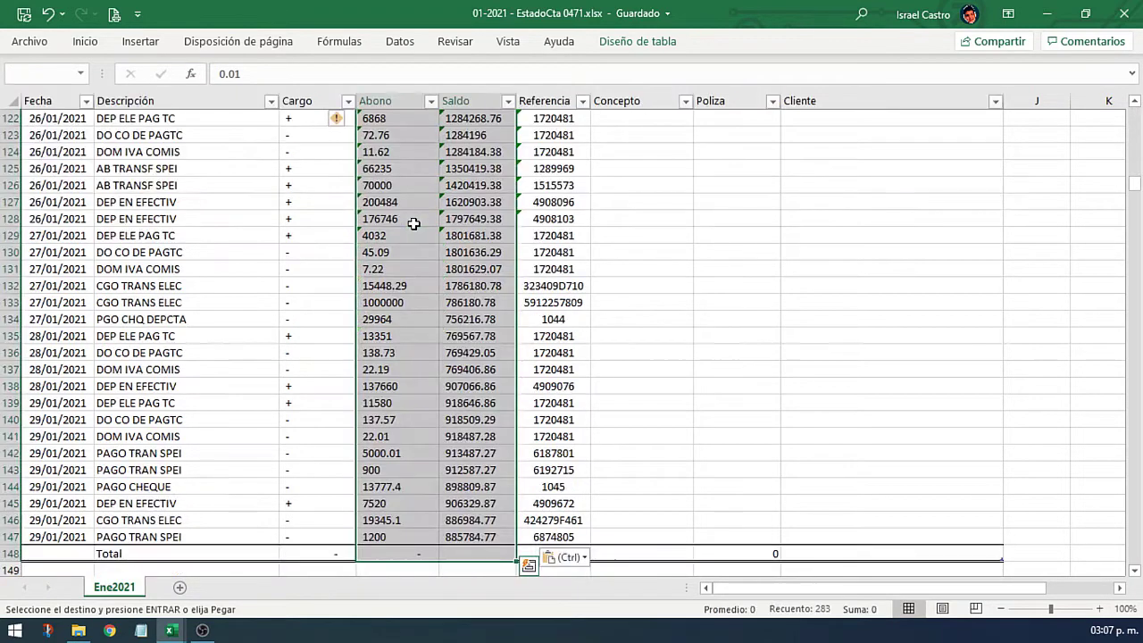
scroll(417, 286, up, 6)
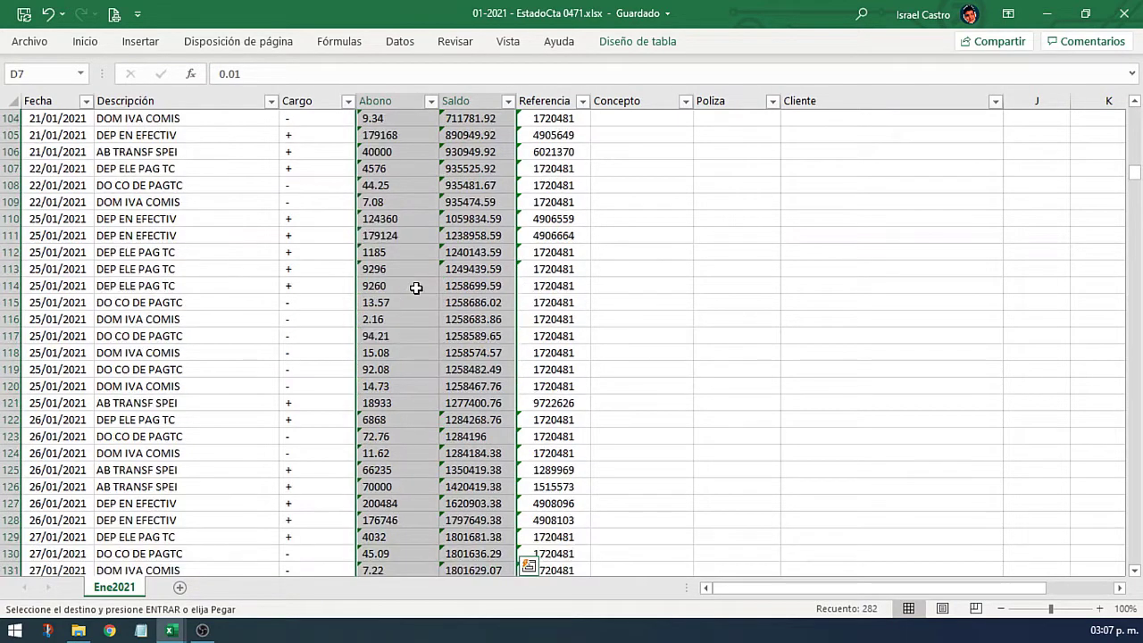
scroll(396, 414, down, 6)
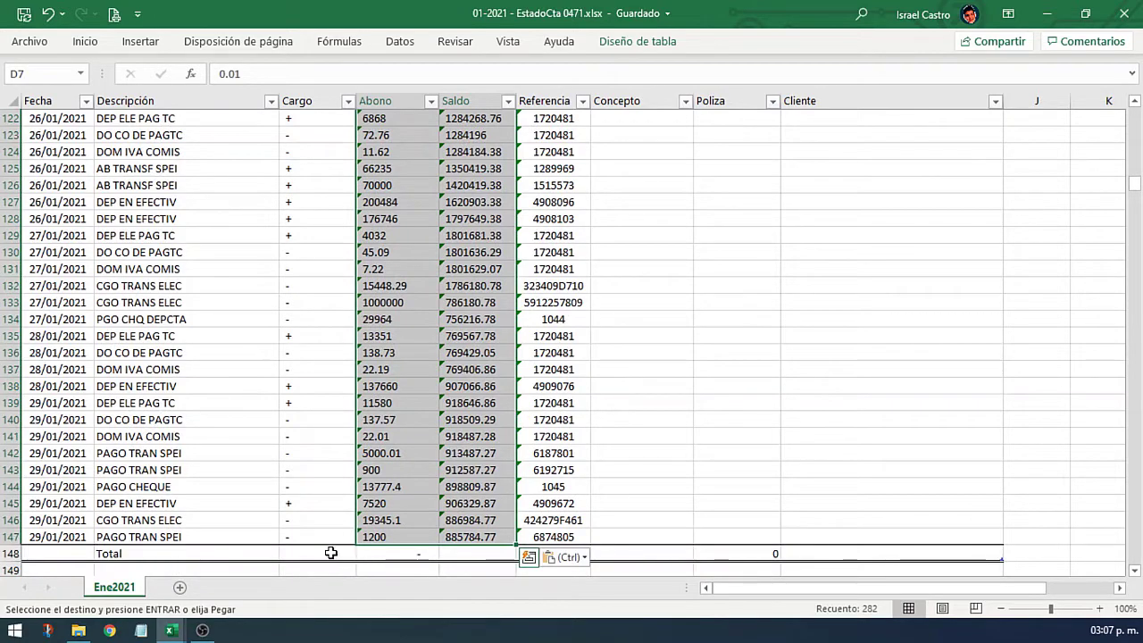
scroll(376, 476, up, 2)
scroll(376, 476, up, 20)
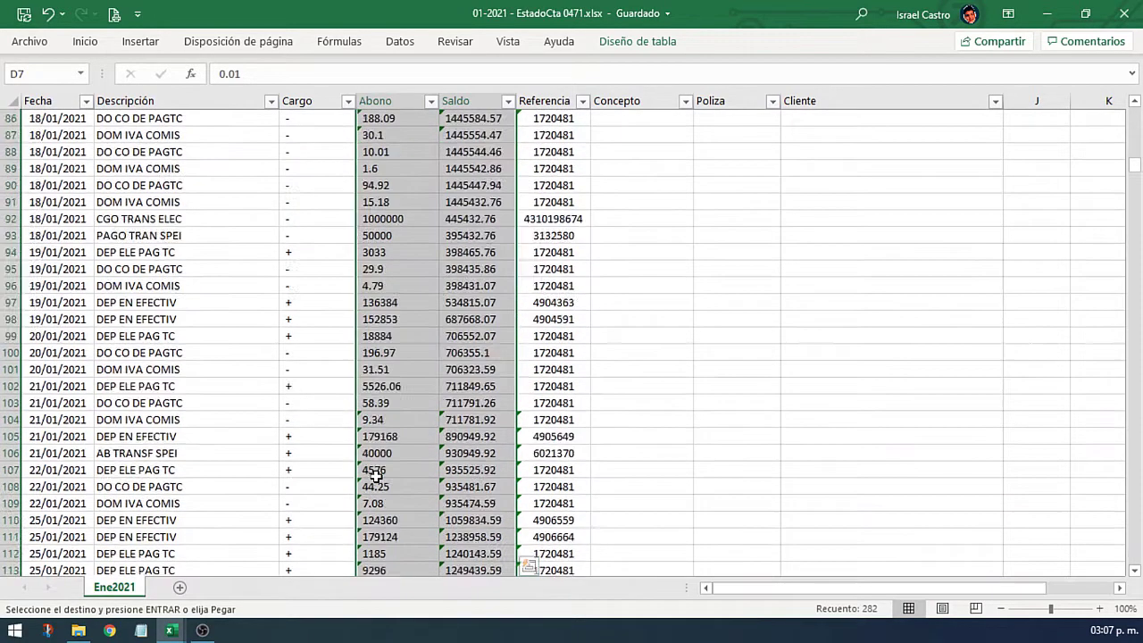
scroll(381, 469, up, 10)
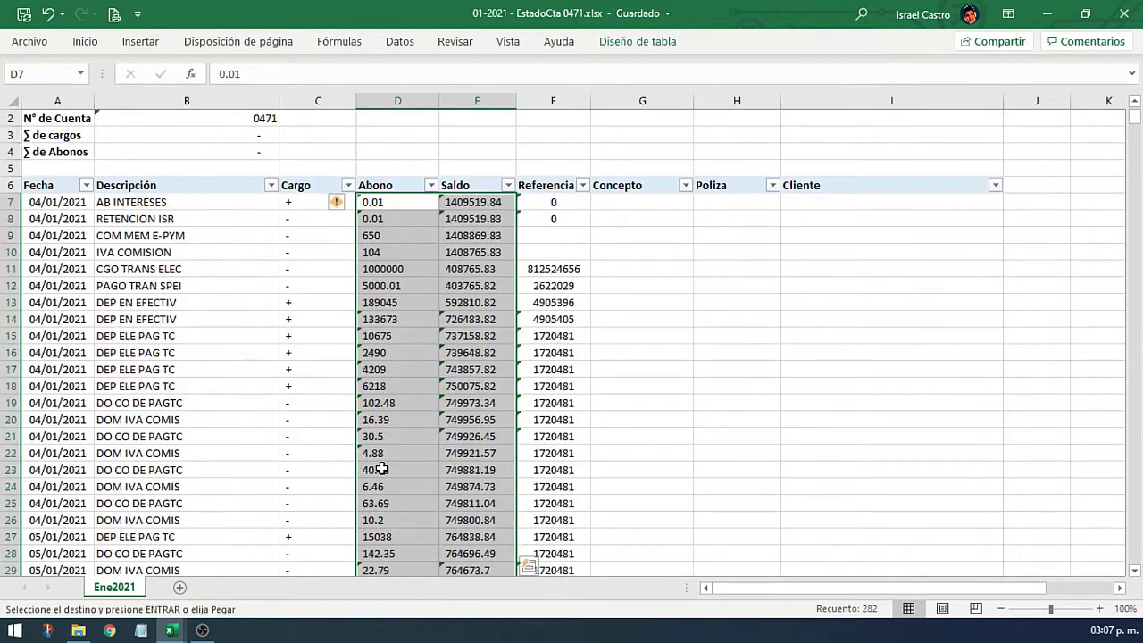
click(351, 219)
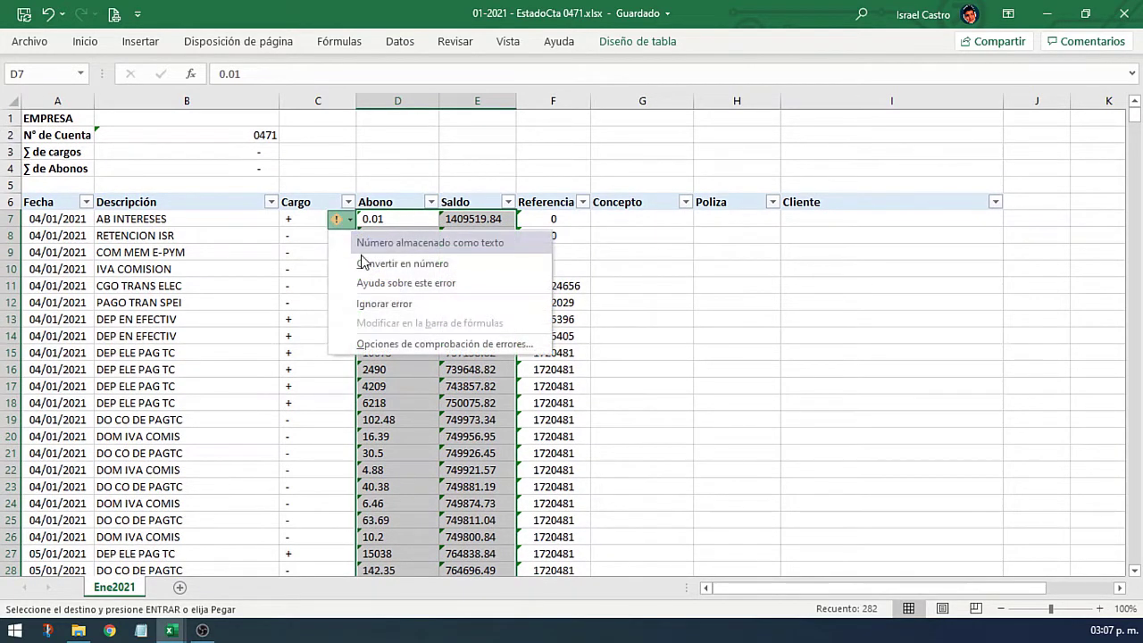
click(431, 266)
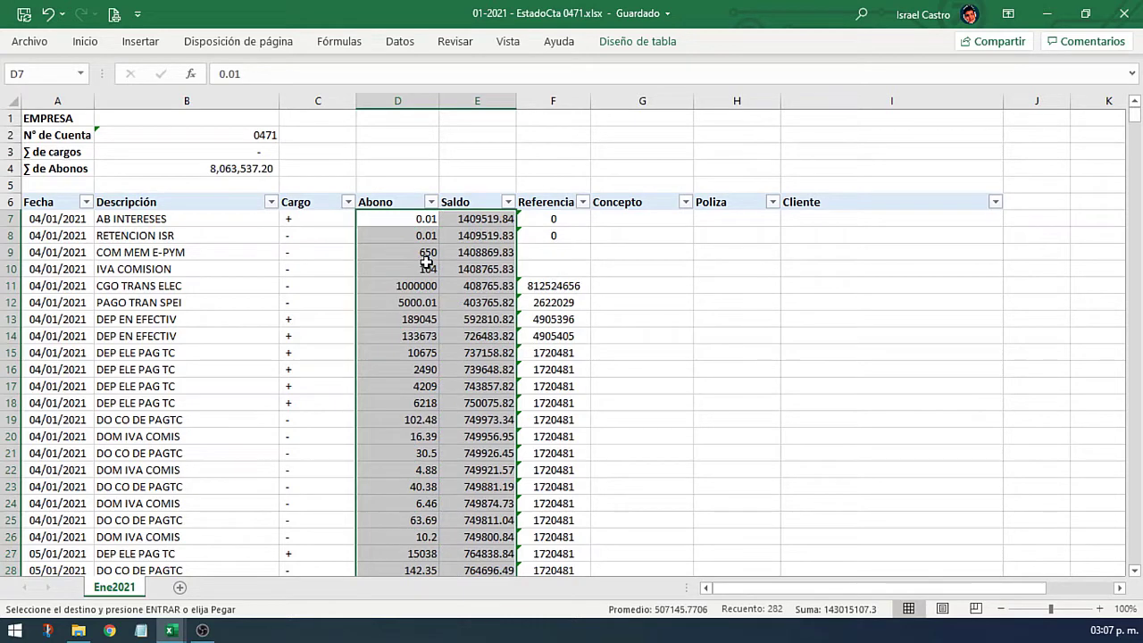
click(625, 221)
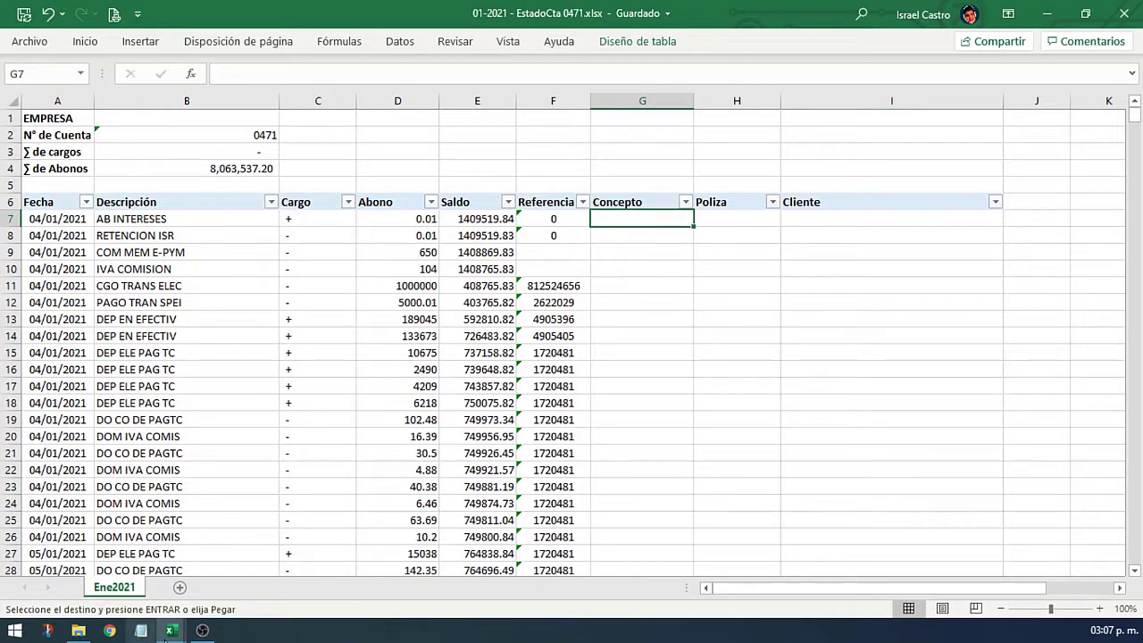
mouse_move(171, 629)
click(449, 558)
Step: Put the extraction formula in H2 of the bank CSV and fill it down to row 142
scroll(458, 201, up, 1)
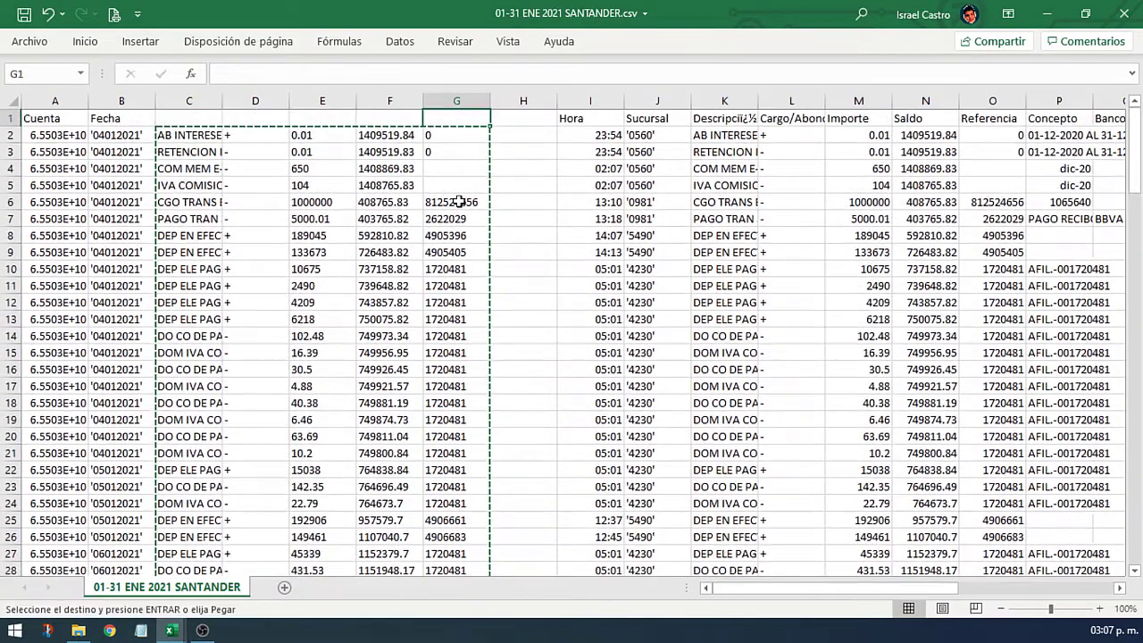
key(Right)
key(ctrl+v)
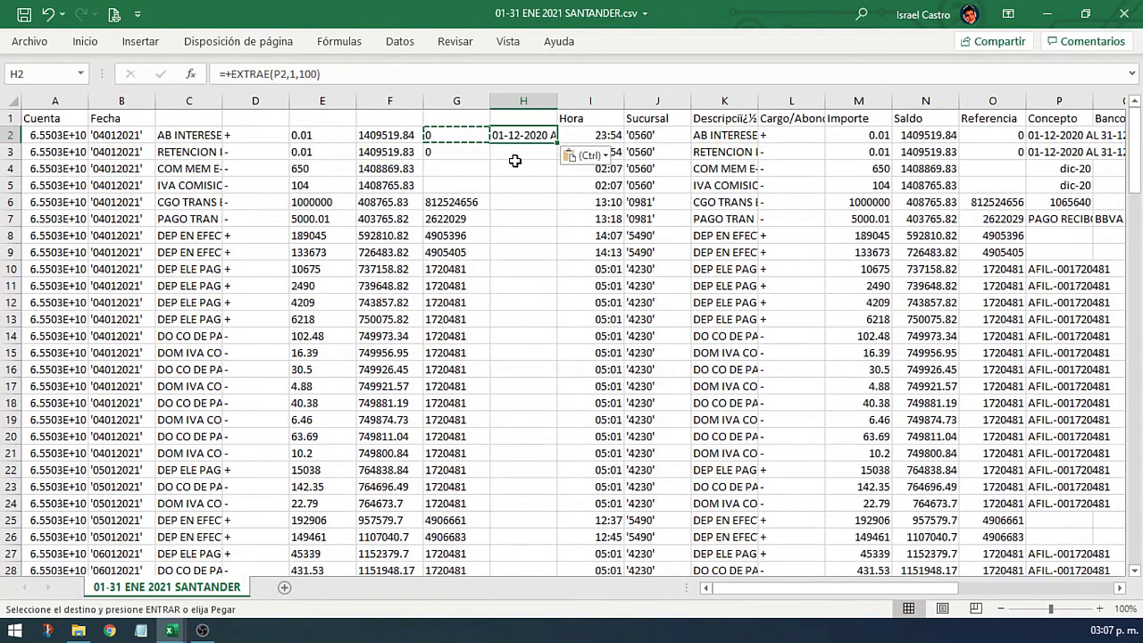
key(shift+Page_Down)
key(shift+Page_Down)
key(shift+Page_Down)
key(shift+Page_Down)
key(shift+Page_Down)
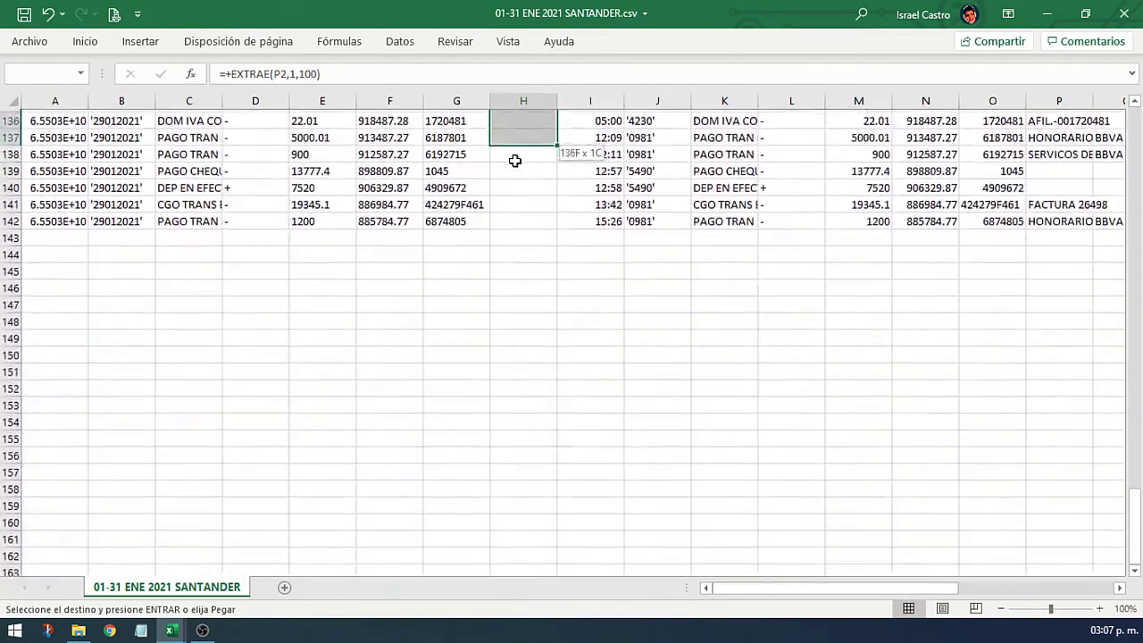
key(shift+Down)
key(shift+Down)
key(shift+Down)
key(shift+Down)
key(shift+Down)
key(shift+Down)
key(shift+Up)
key(ctrl+j)
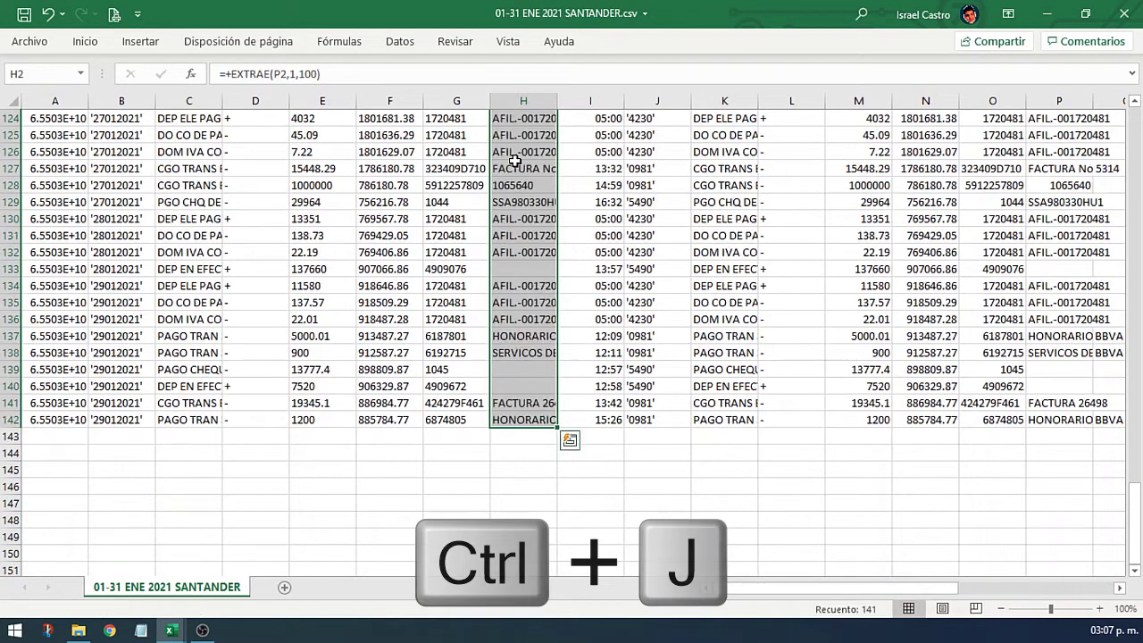
Step: Copy column H's concepts and paste them into the EstadoCta Concepto column at G7
right_click(518, 247)
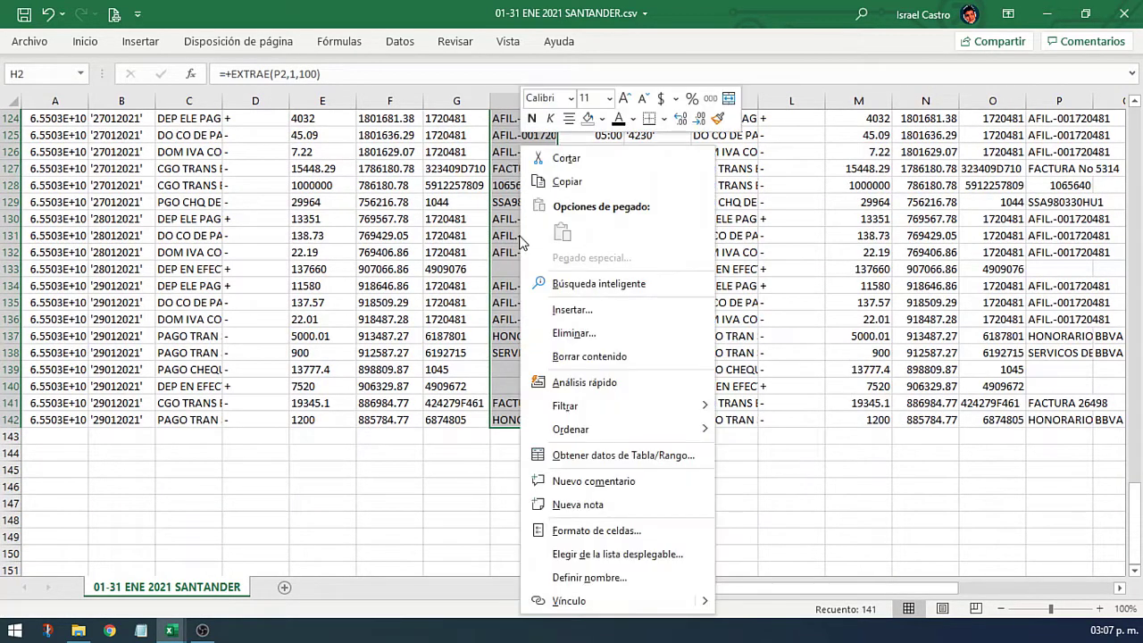
click(580, 181)
mouse_move(167, 632)
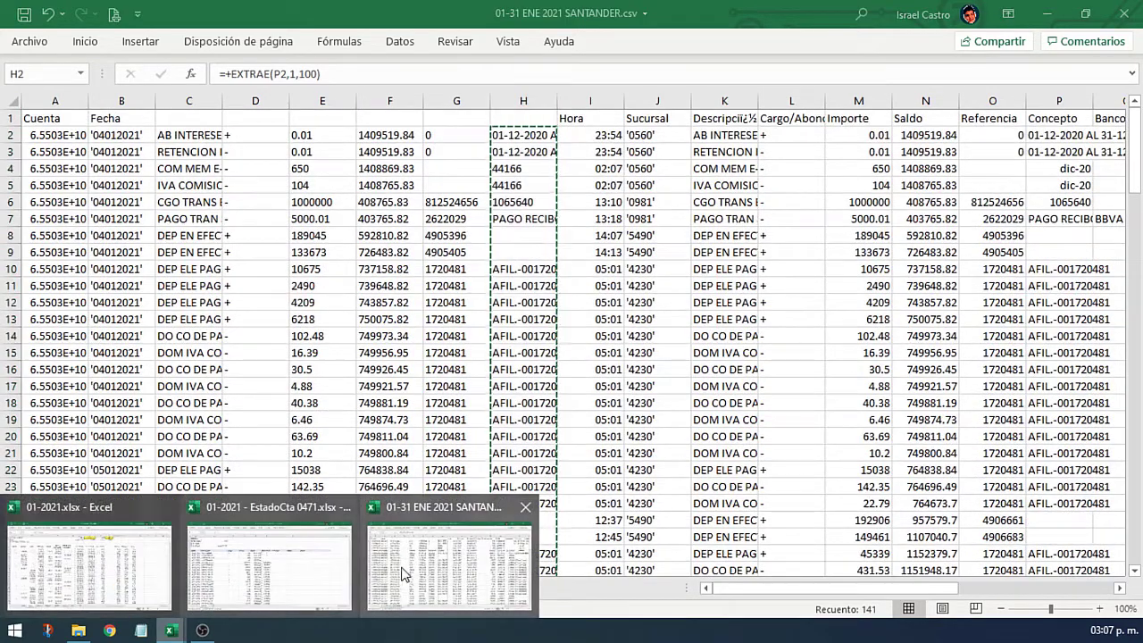
click(268, 563)
right_click(668, 222)
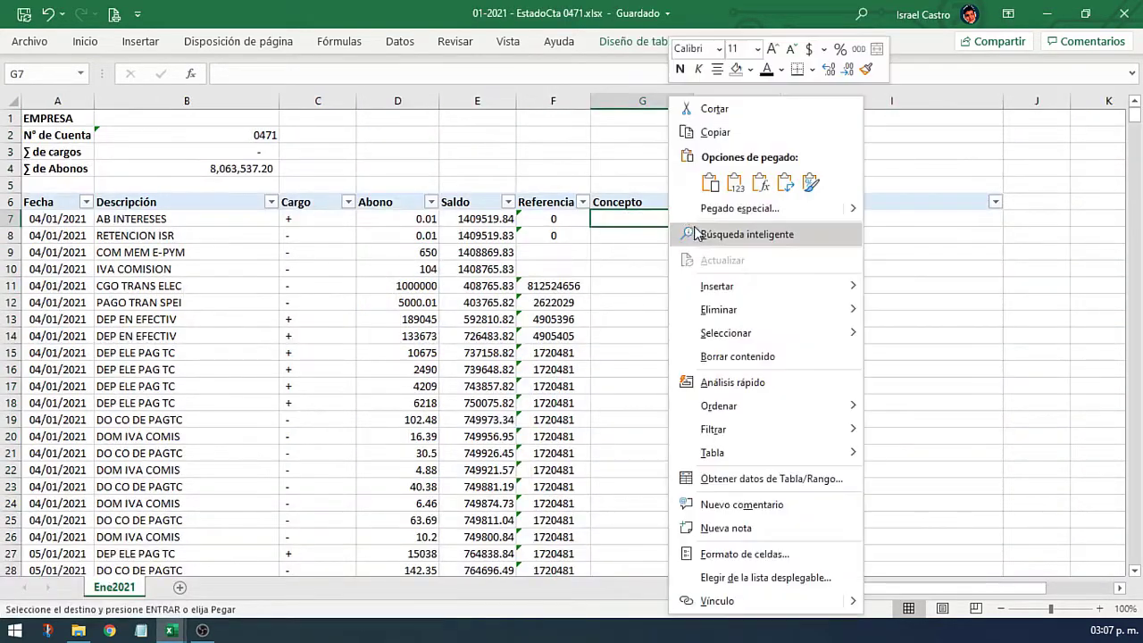
click(728, 186)
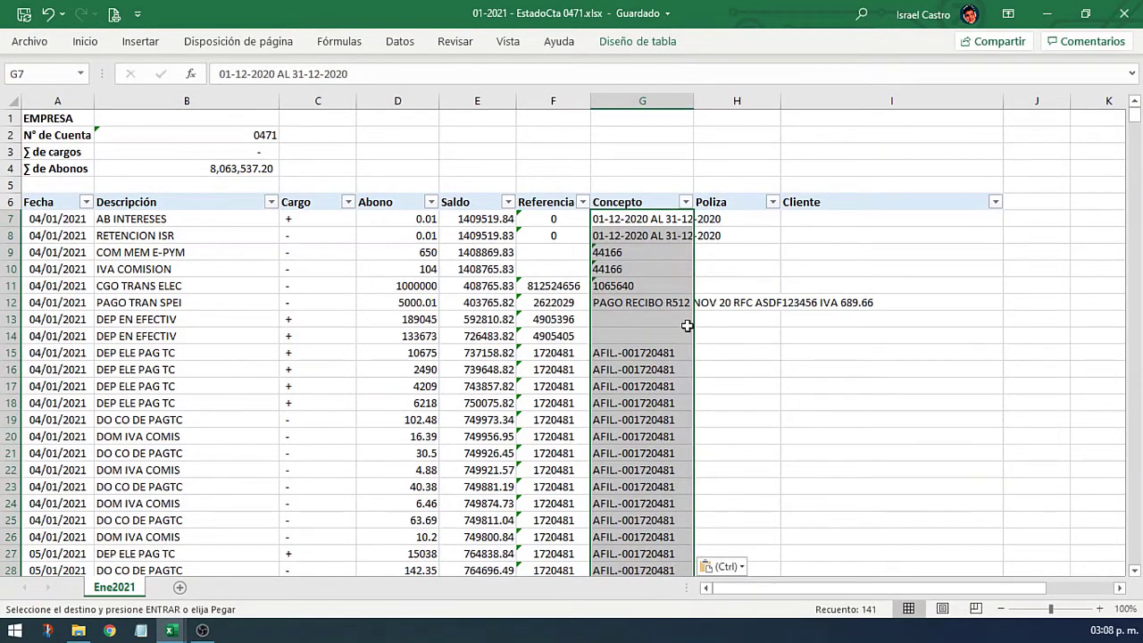
scroll(662, 394, down, 9)
scroll(662, 393, down, 12)
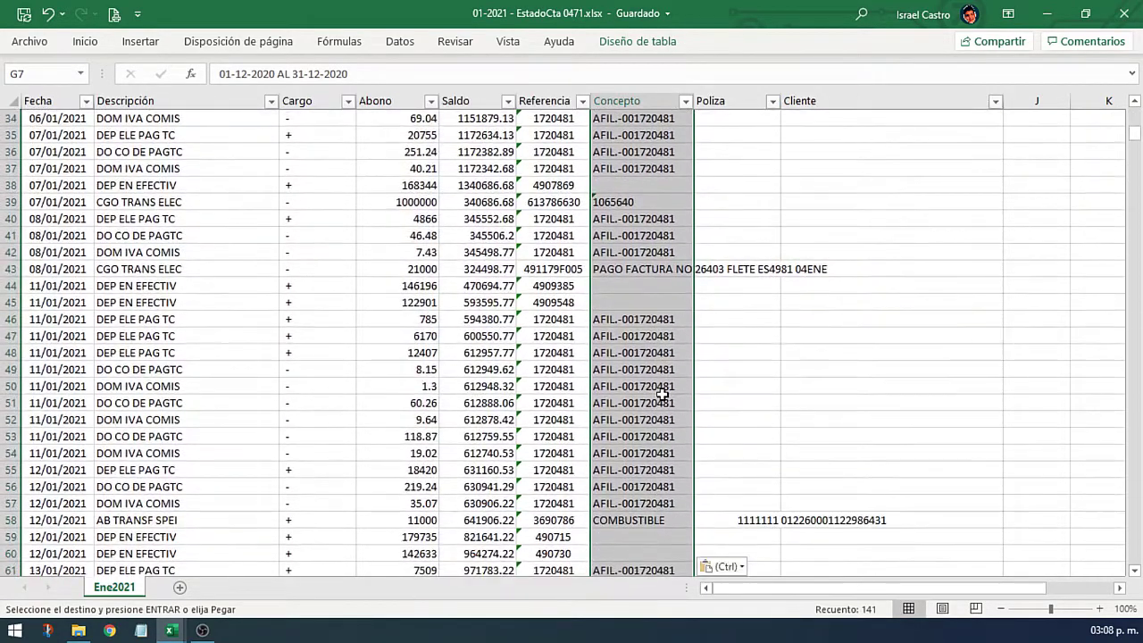
scroll(662, 394, up, 20)
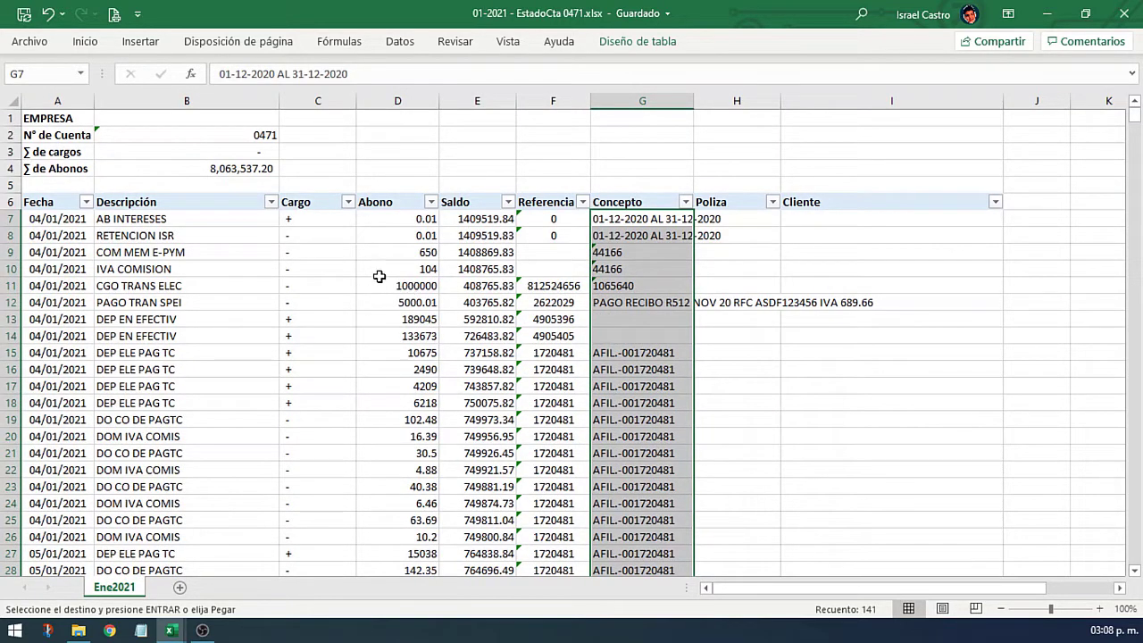
Step: Apply comma-style thousands format with two decimals to Abono and Saldo from D7 to the last movement
click(387, 263)
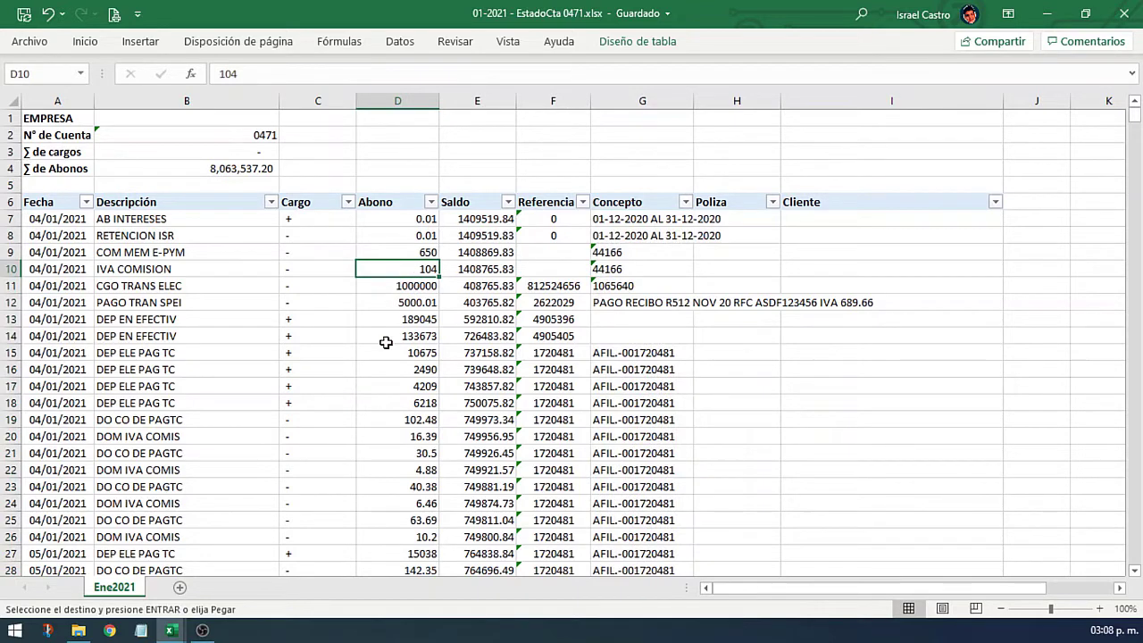
key(Up)
key(Up)
key(Up)
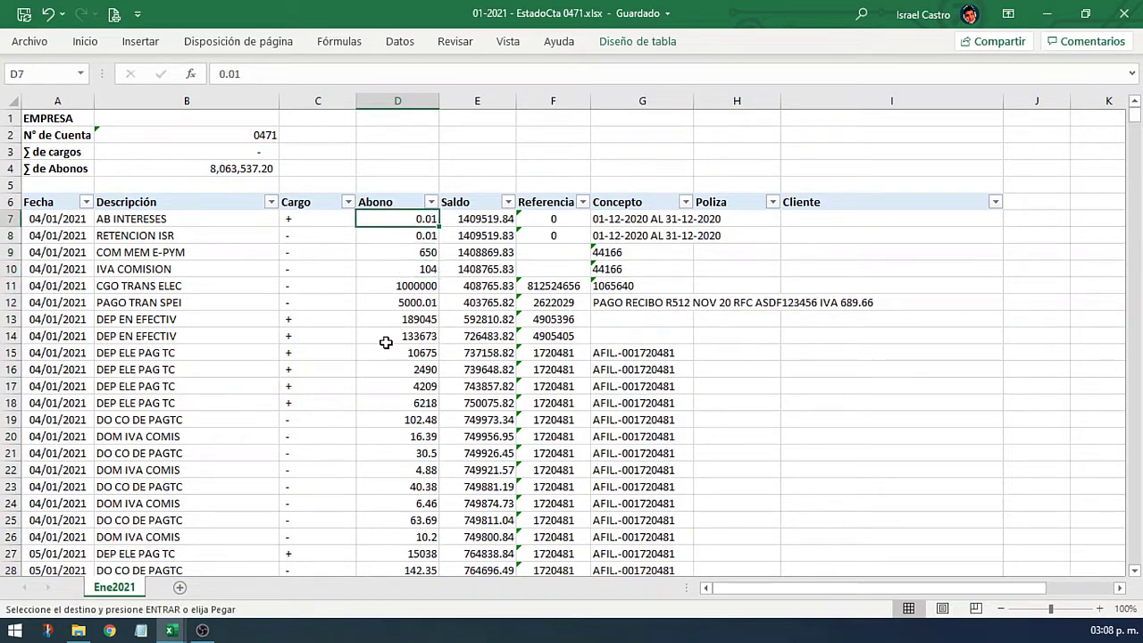
key(shift+Right)
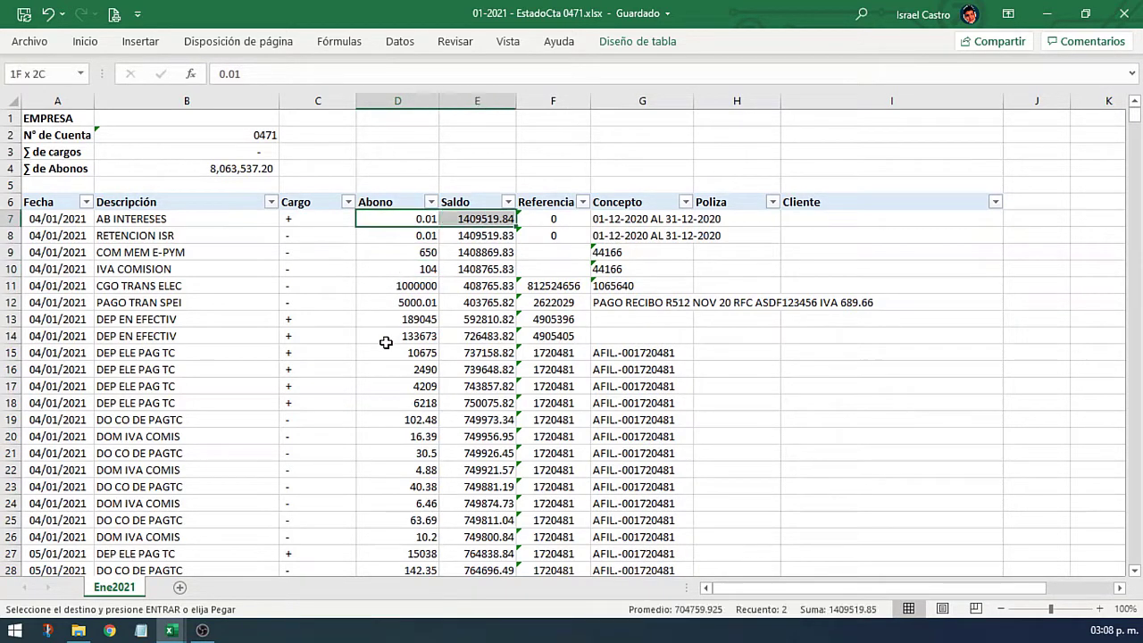
key(ctrl+shift+Down)
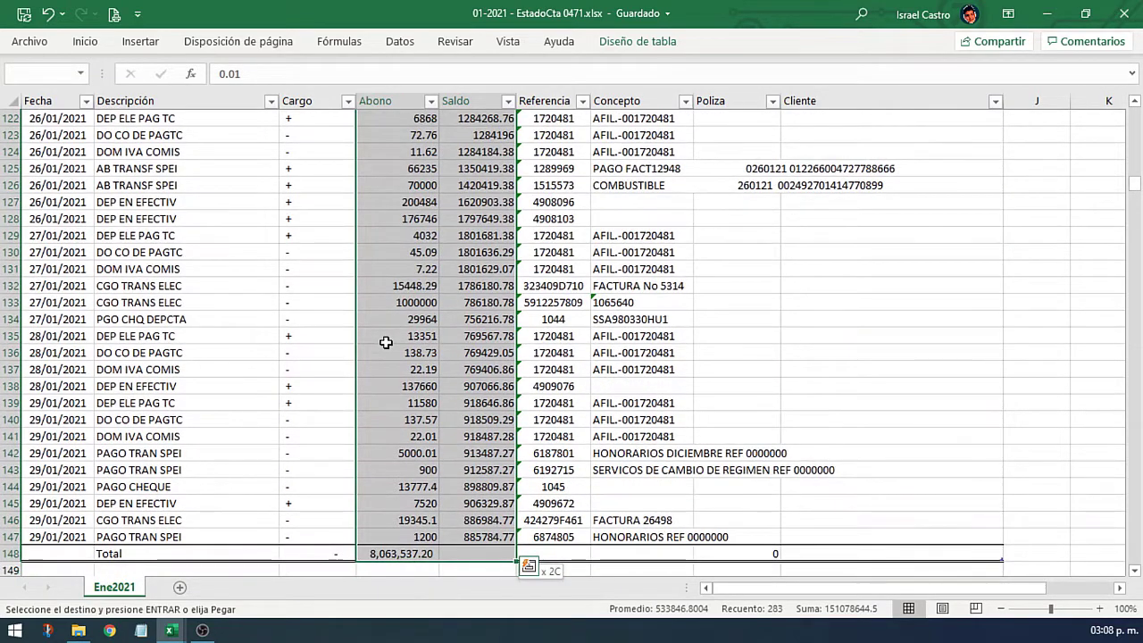
right_click(386, 342)
click(578, 50)
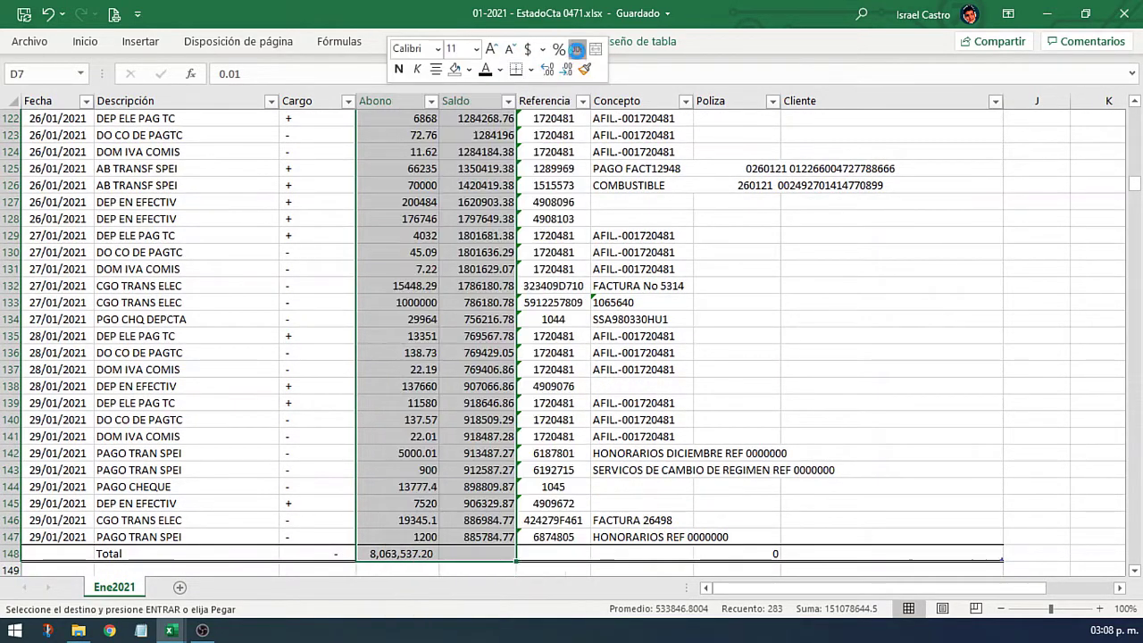
scroll(464, 259, up, 20)
click(418, 284)
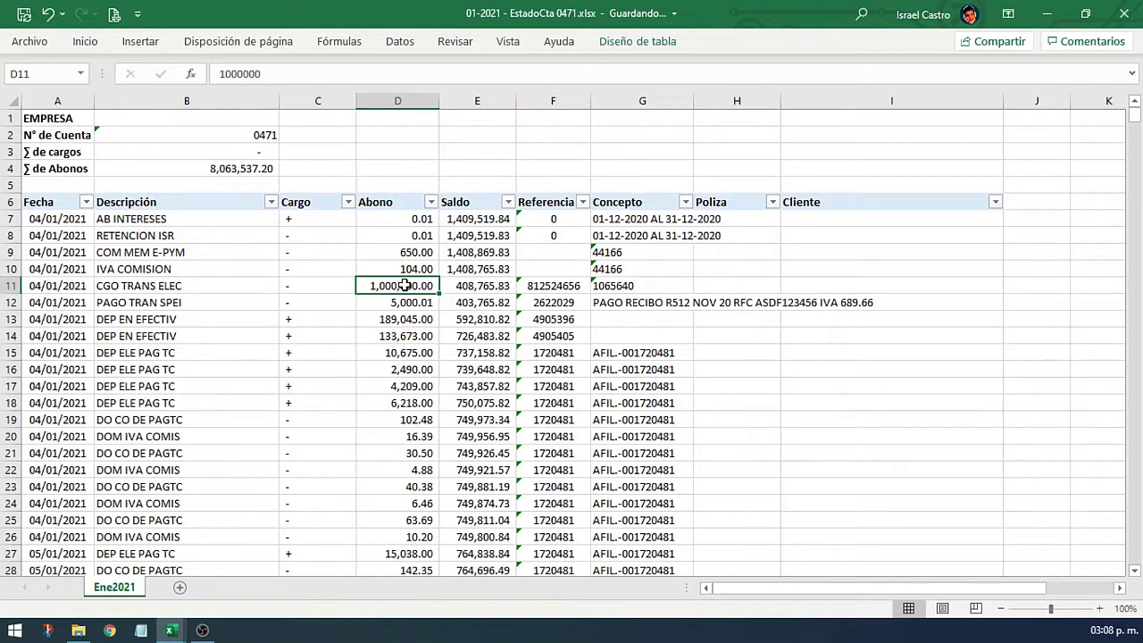
Step: Filter the Cargo column to show only the '-' charge rows
click(347, 202)
click(241, 400)
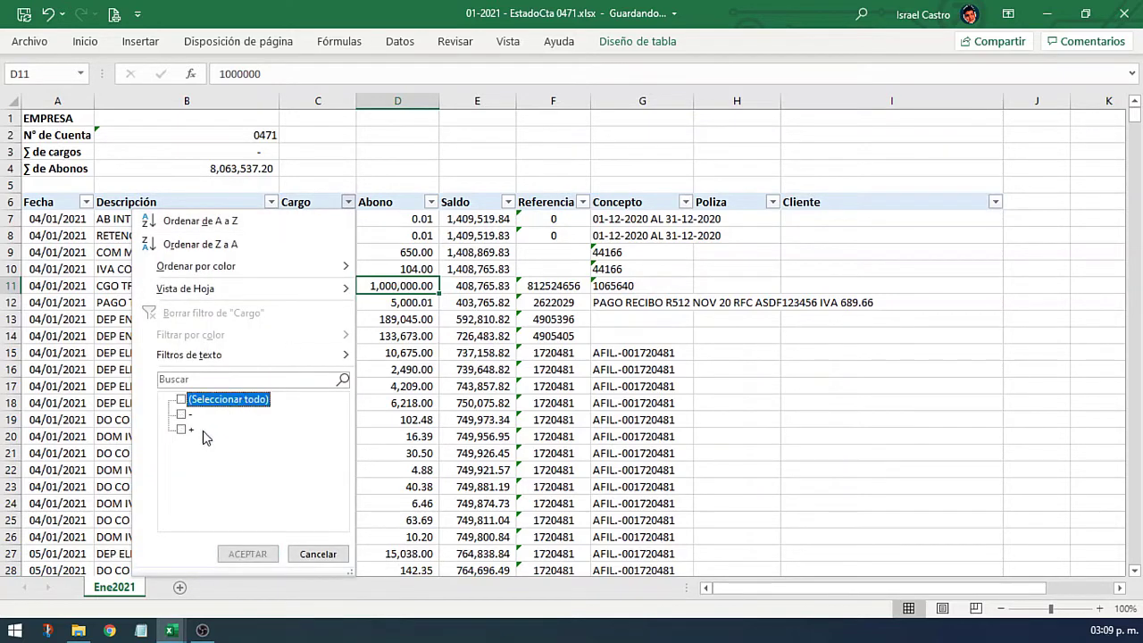
click(188, 416)
click(249, 555)
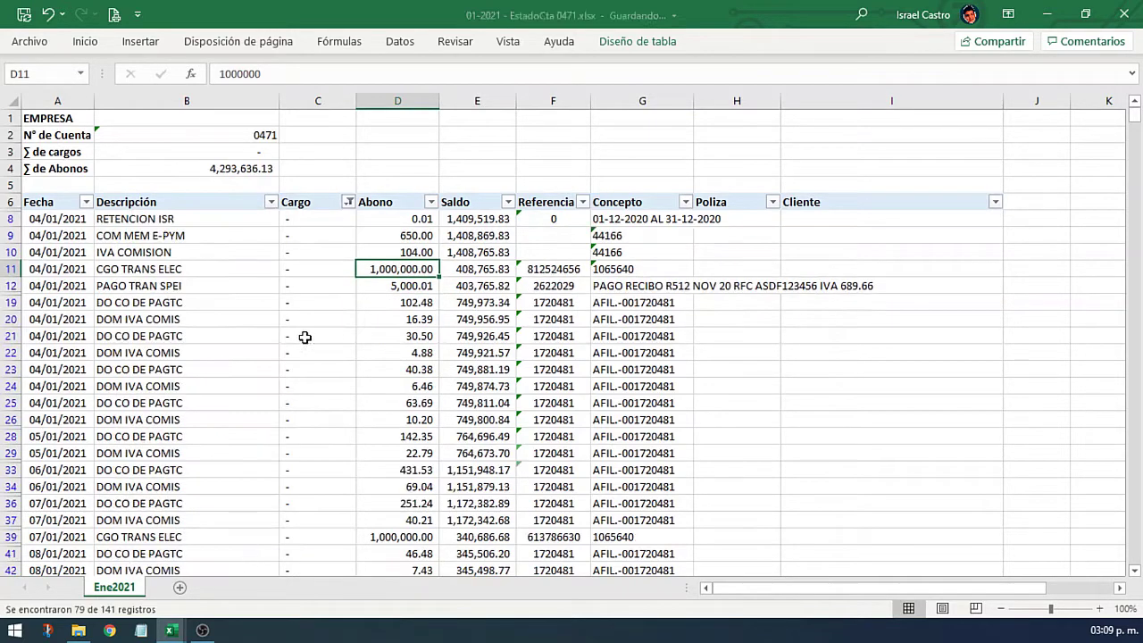
click(318, 220)
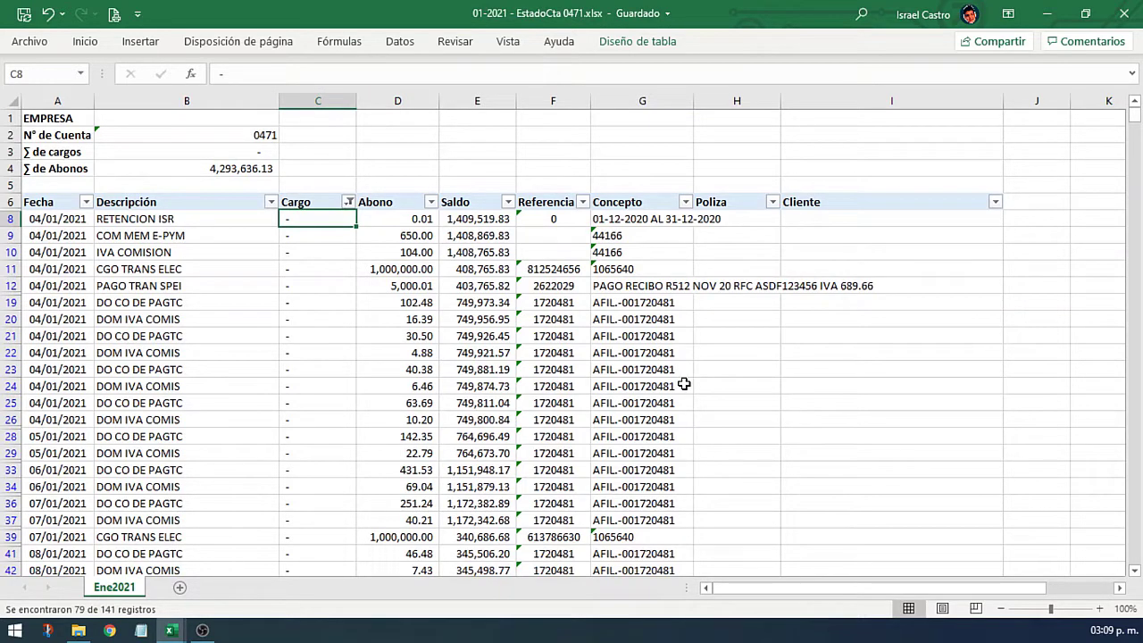
text(+)
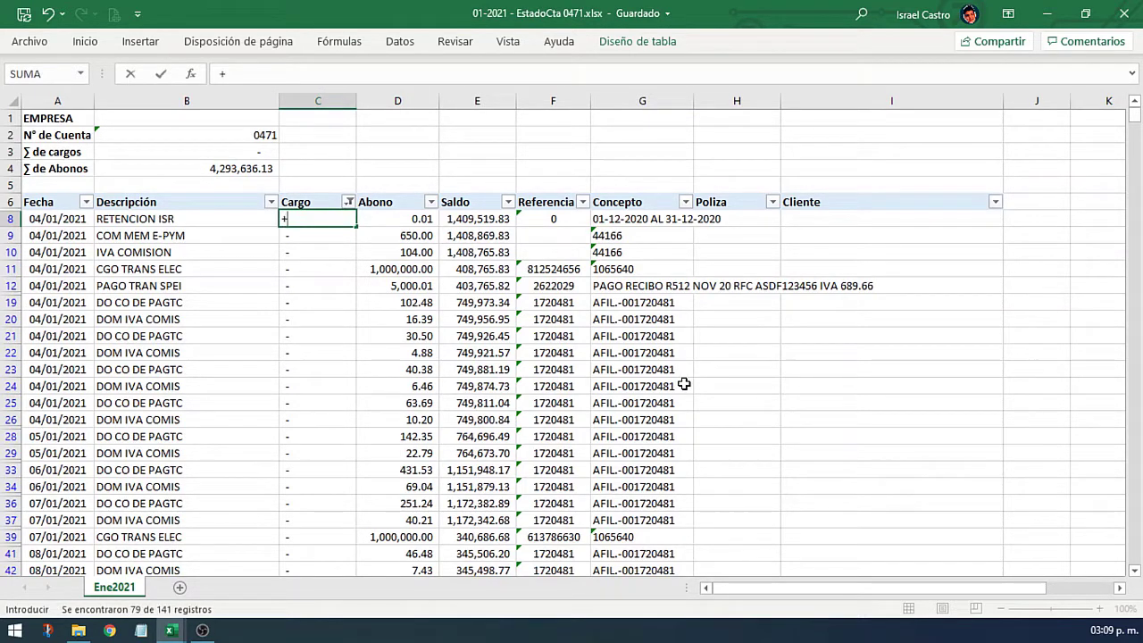
click(416, 222)
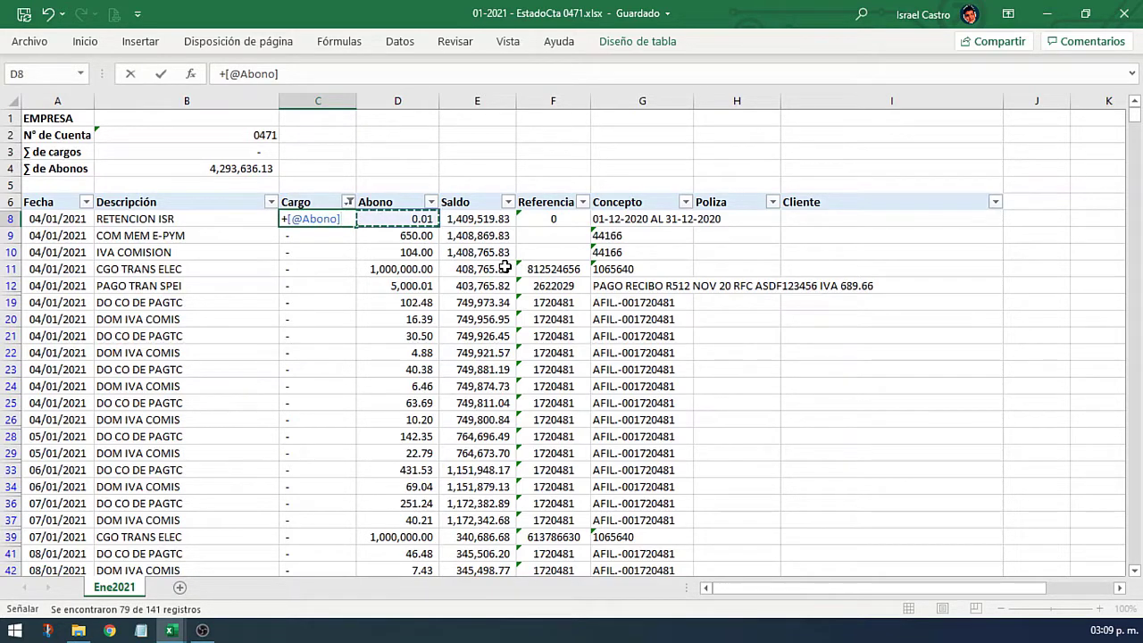
key(Return)
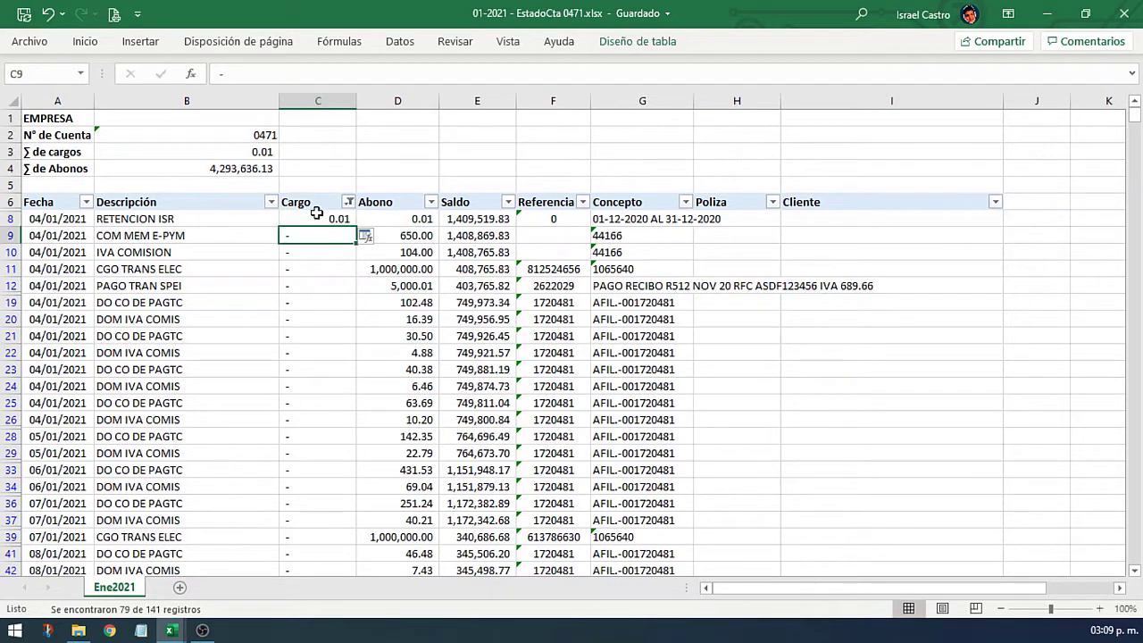
click(344, 219)
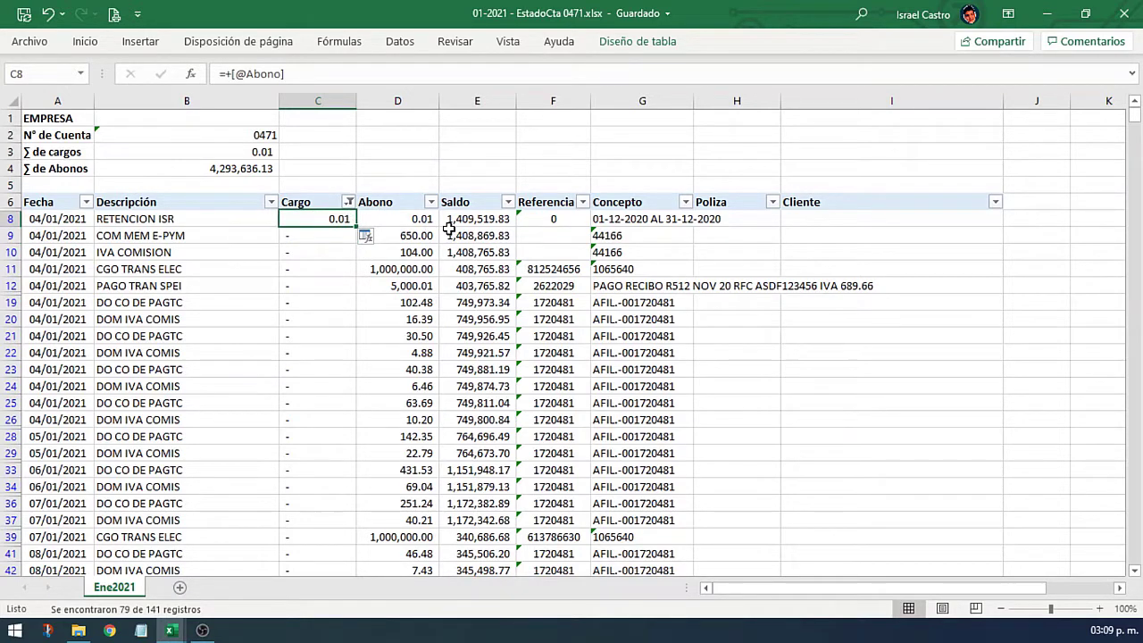
key(ctrl+shift+Down)
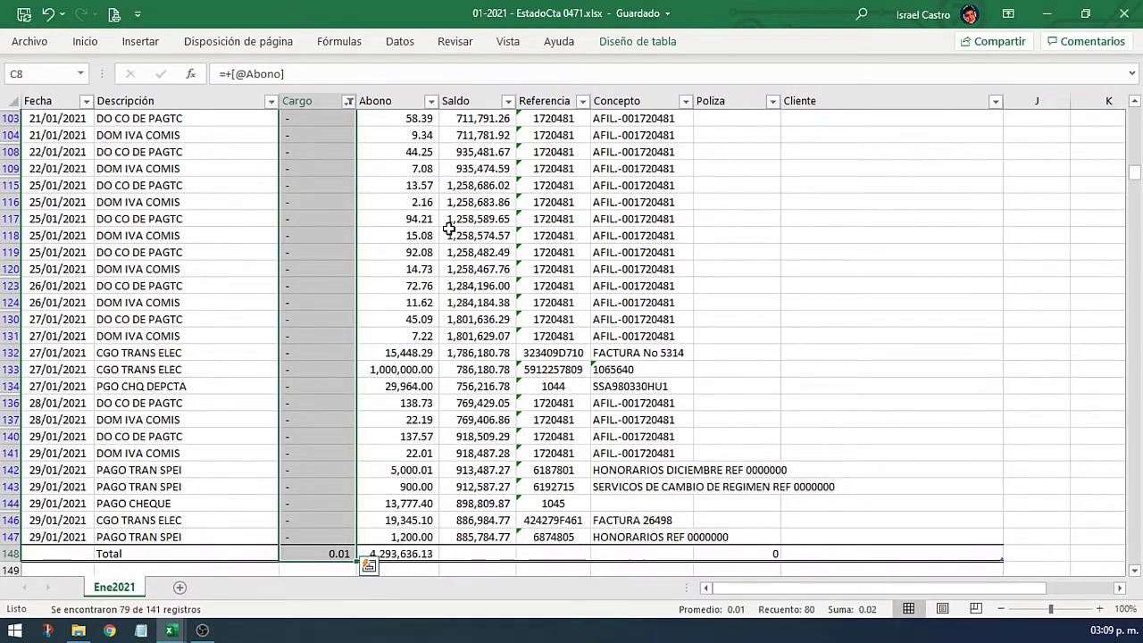
scroll(393, 312, down, 3)
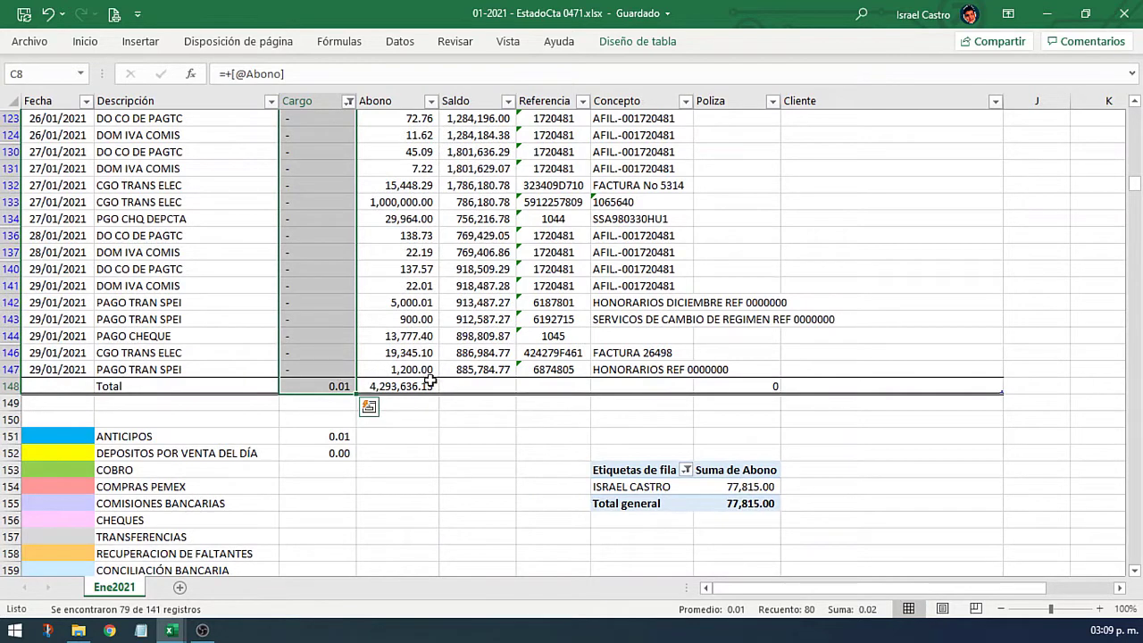
key(shift+Up)
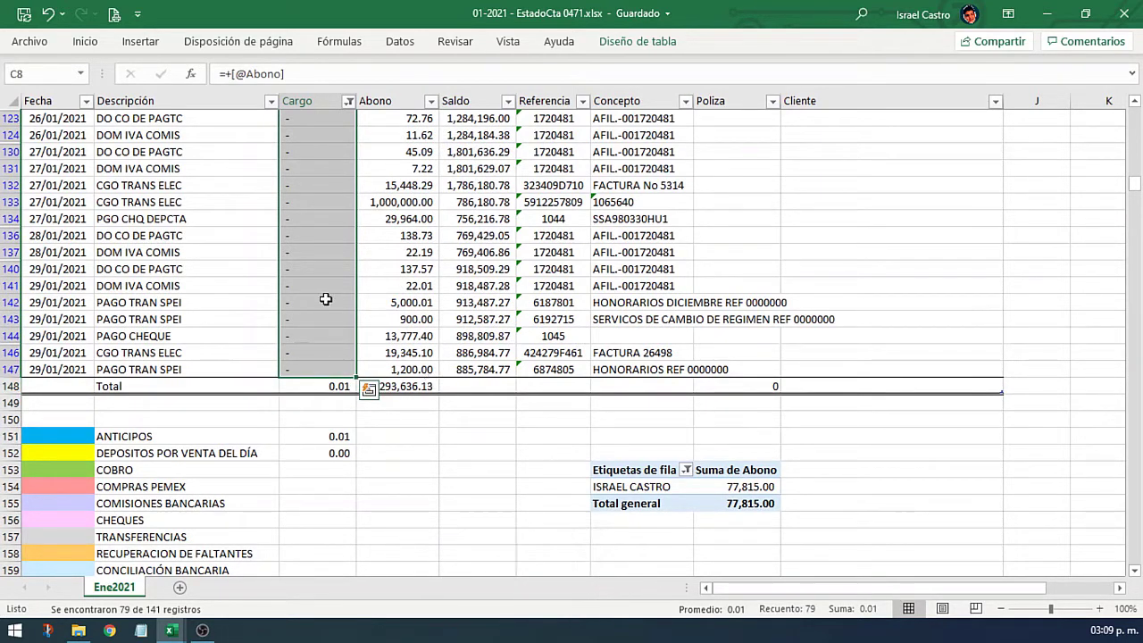
key(ctrl+j)
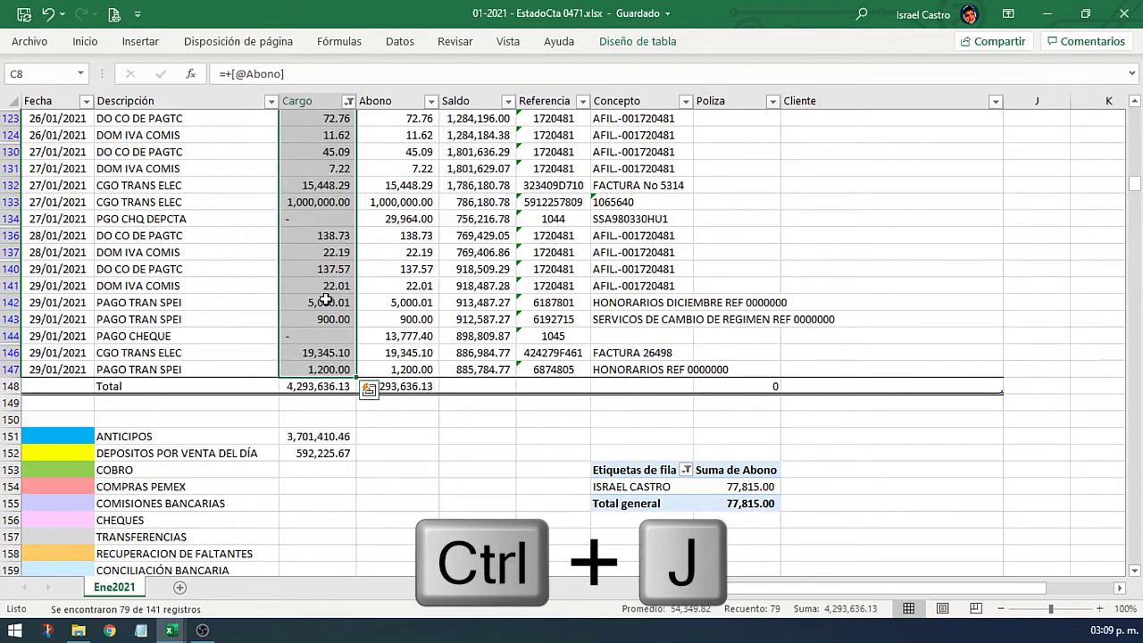
click(333, 251)
key(ctrl+Up)
scroll(332, 248, up, 2)
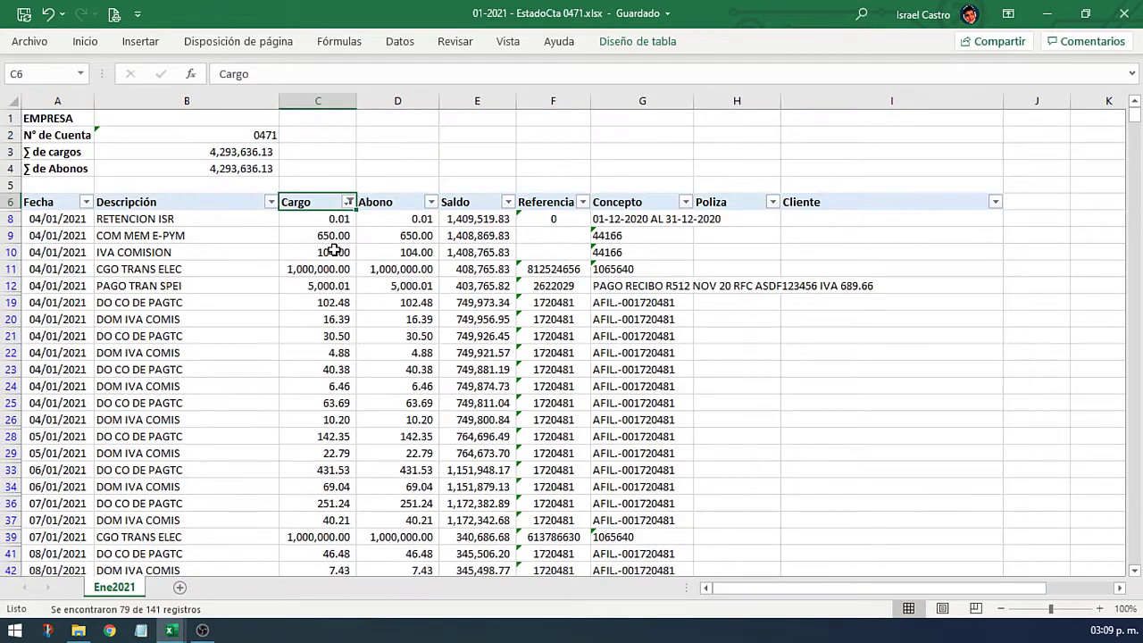
Step: Clear the Cargo filter so all movements show again
click(344, 223)
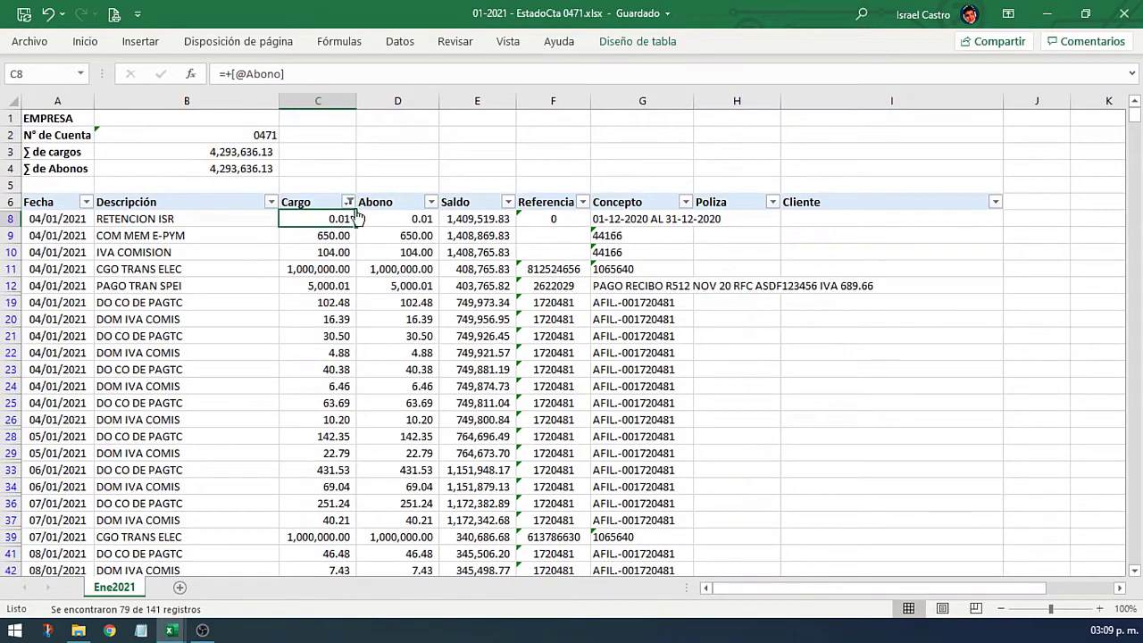
click(350, 203)
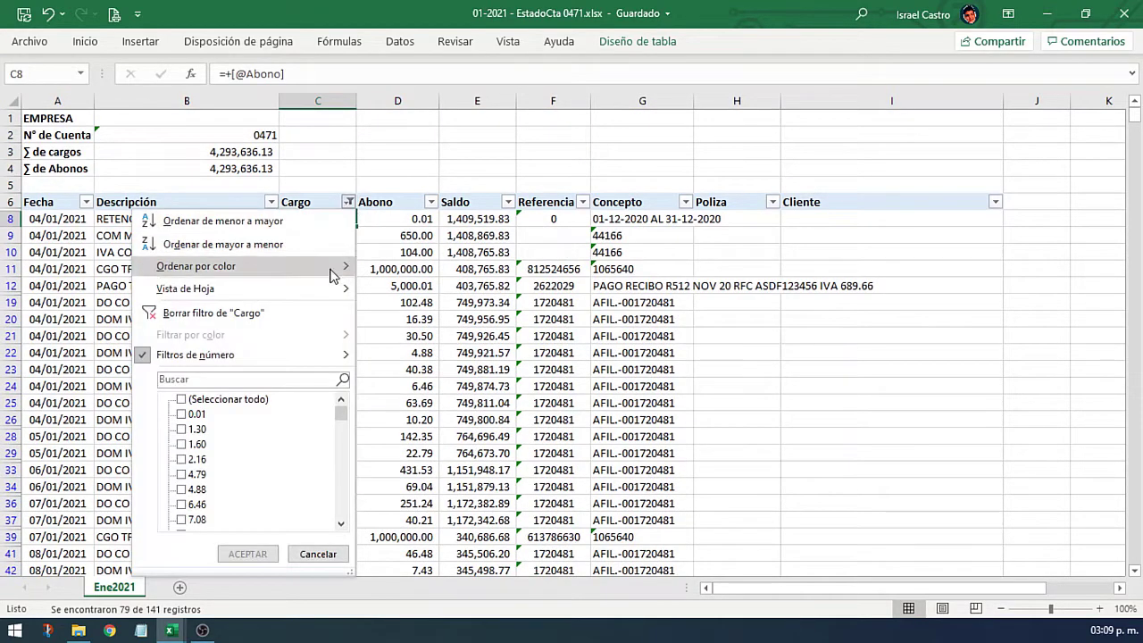
click(245, 312)
click(317, 269)
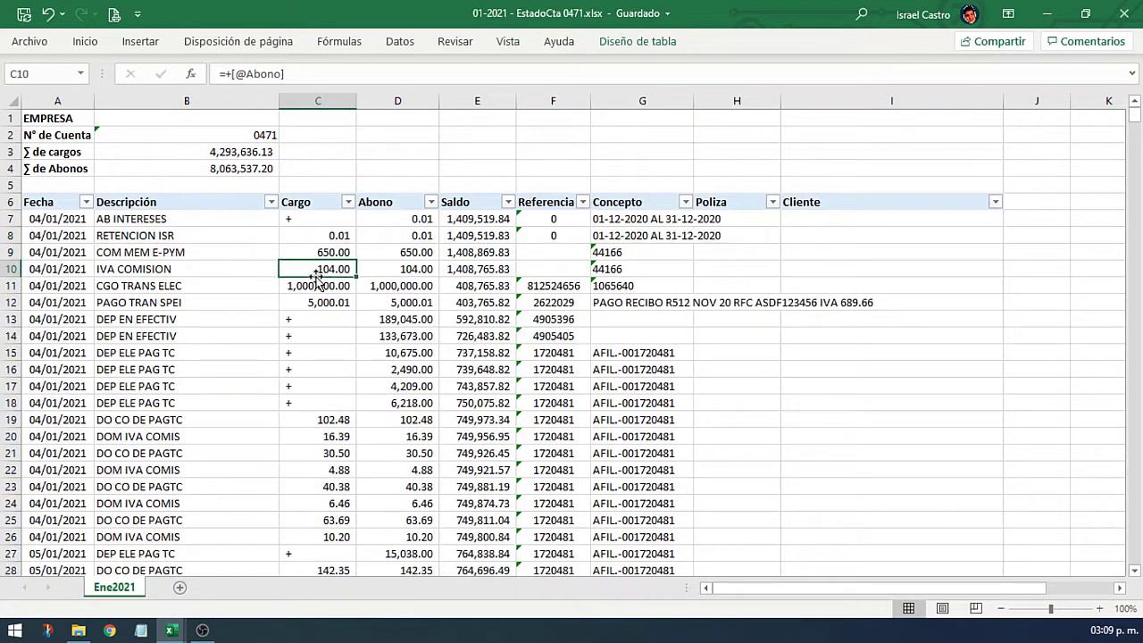
click(343, 235)
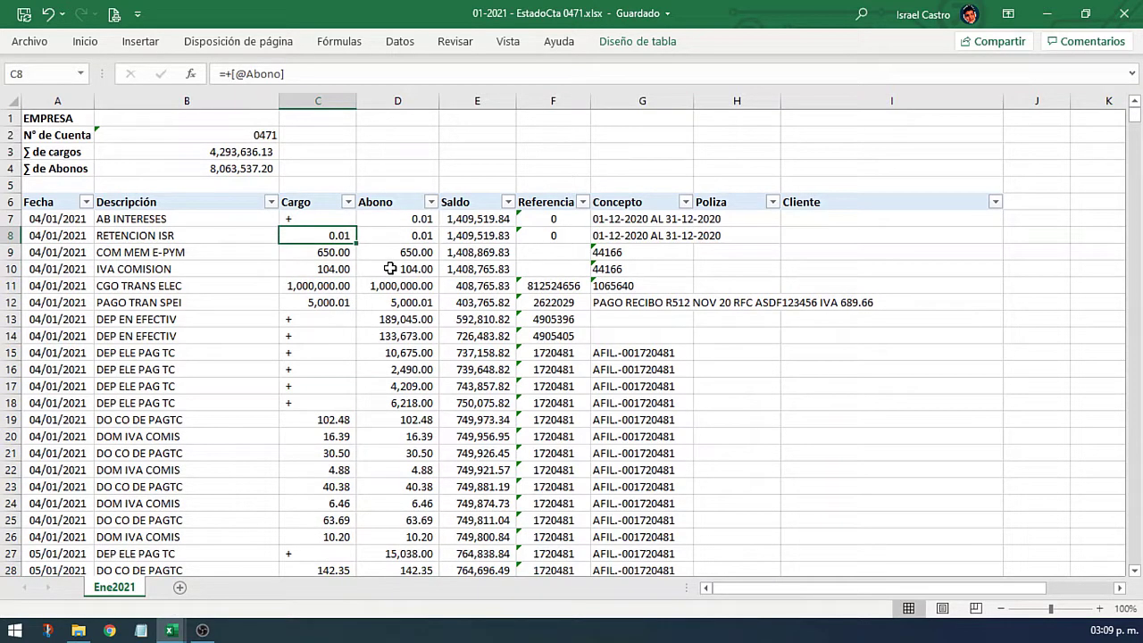
Step: Test-delete and restore D8's 0.01, then select the Cargo column from C7 to the last movement
key(Right)
key(Left)
key(Right)
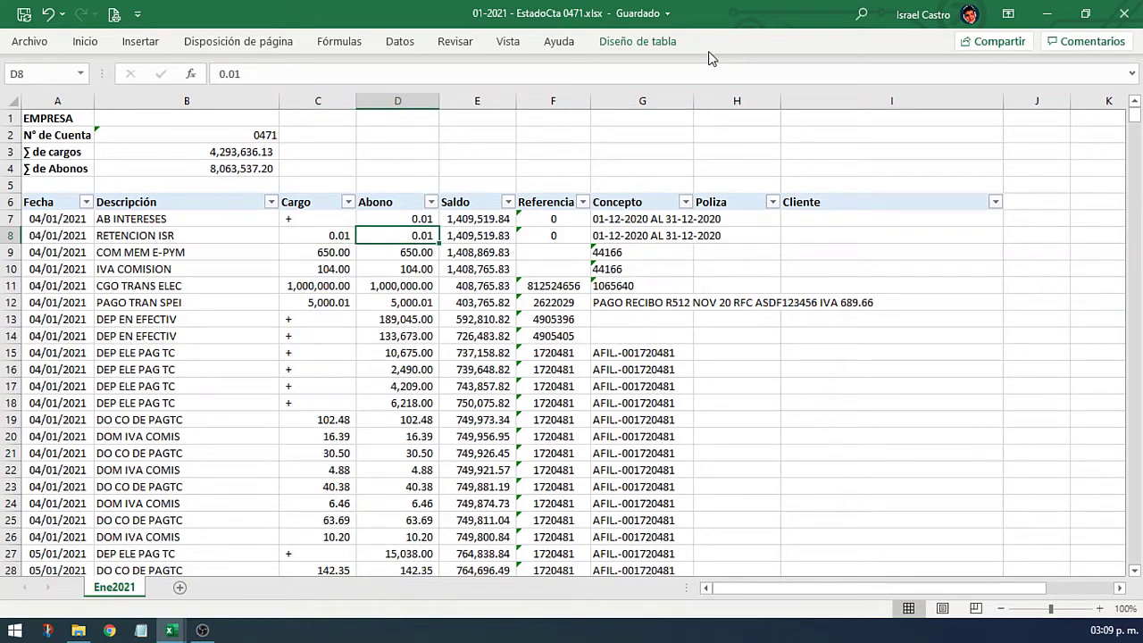
key(Delete)
key(ctrl+z)
key(Left)
key(Up)
key(Down)
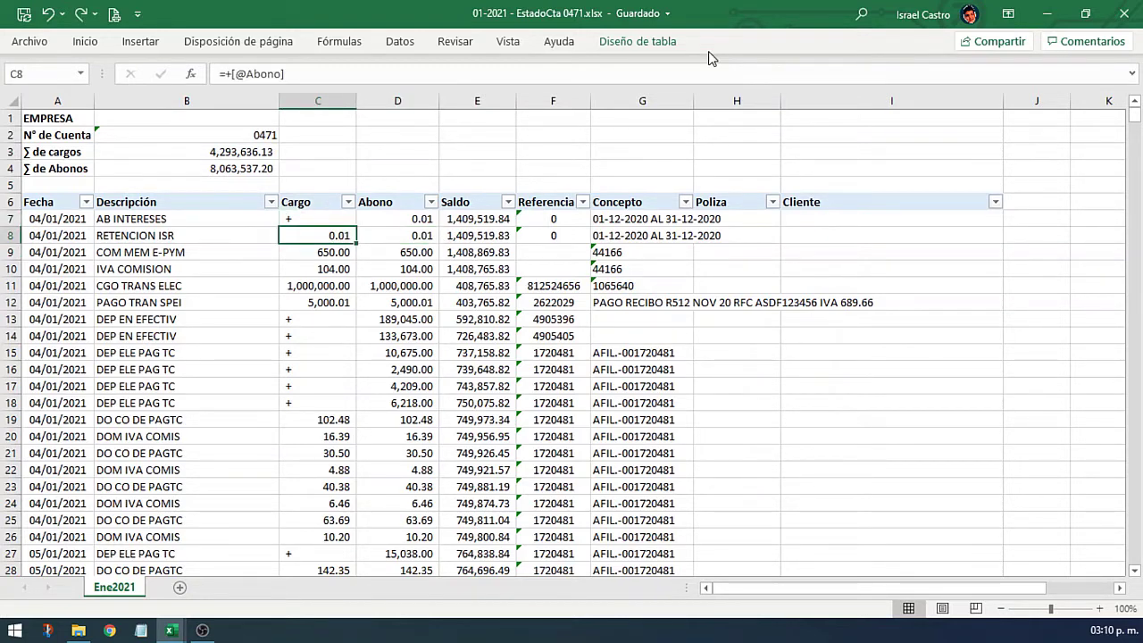
key(Up)
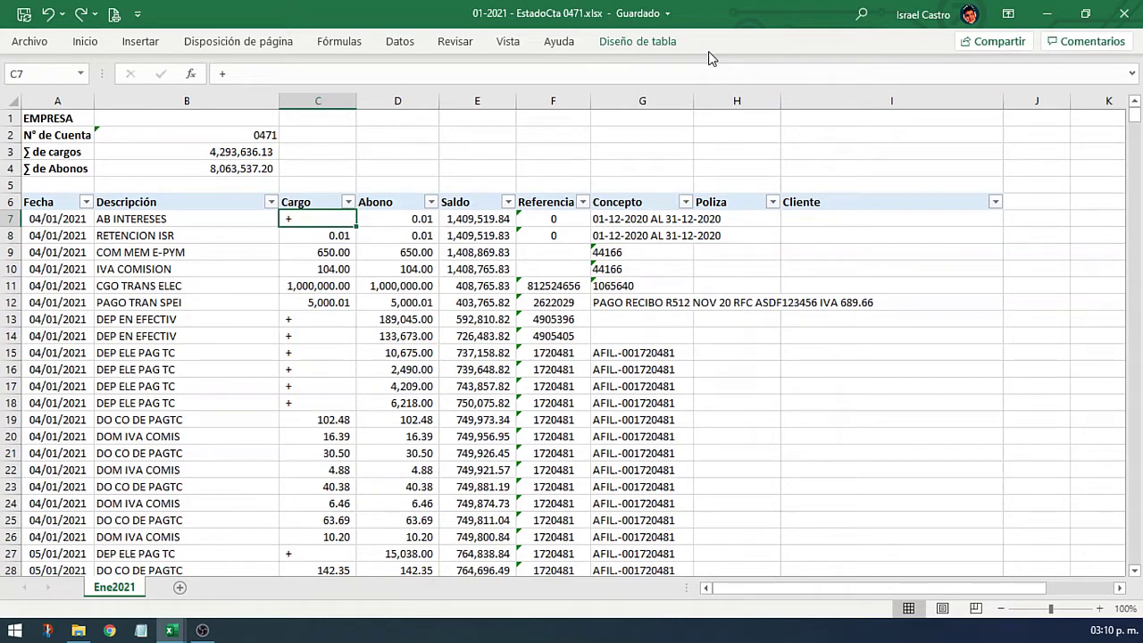
key(ctrl+shift+Down)
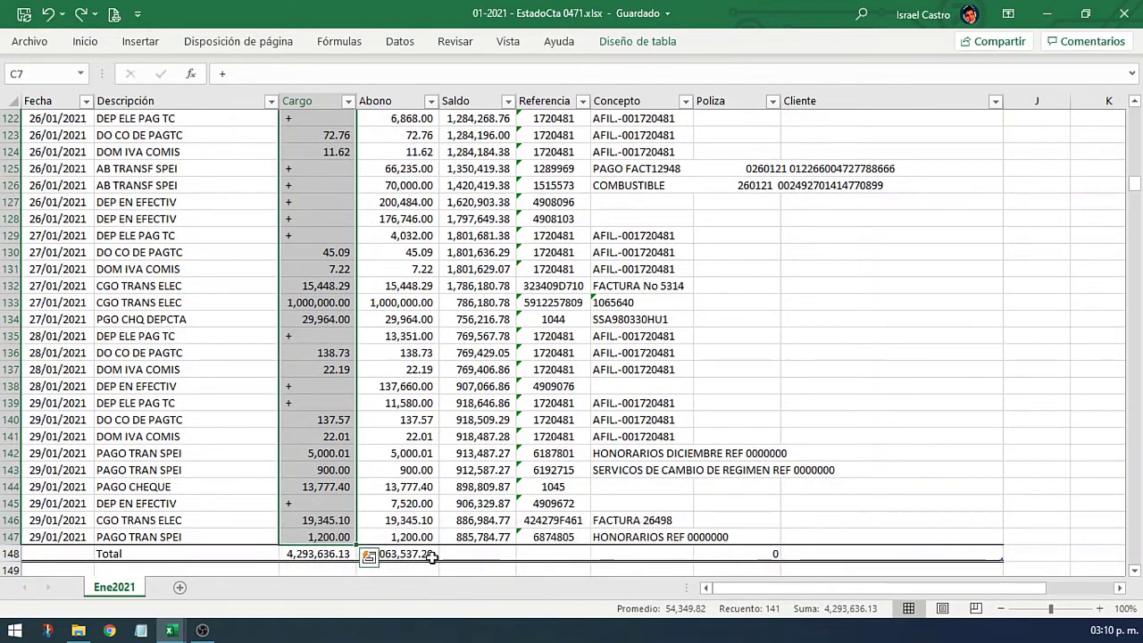
Step: Convert the Cargo column C7:C147 to plain values
key(ctrl+c)
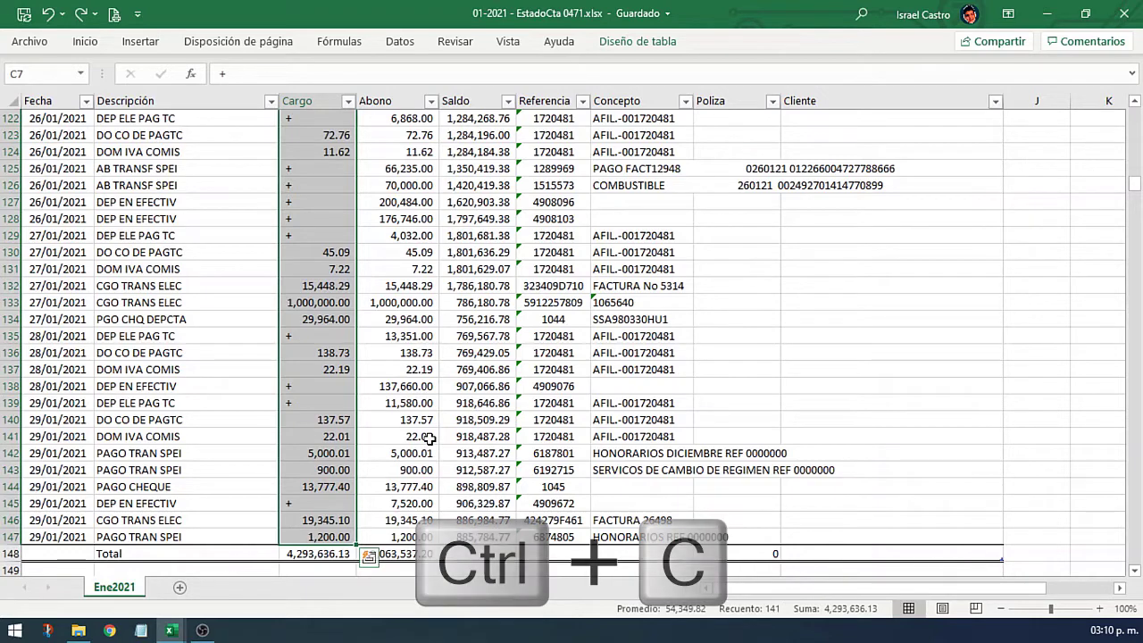
right_click(324, 379)
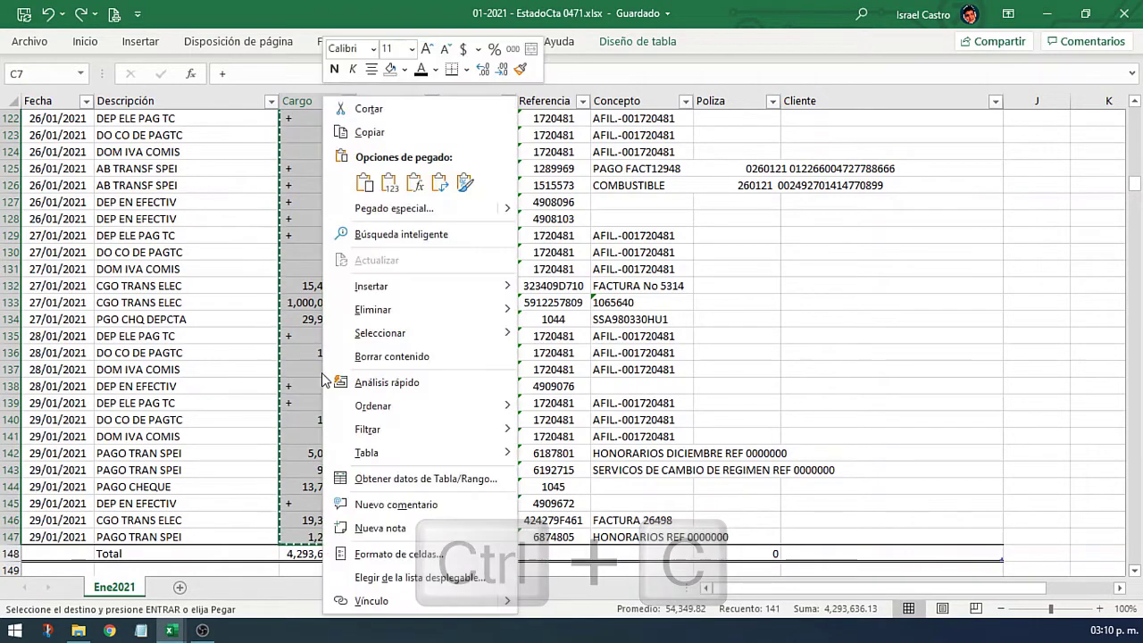
click(390, 183)
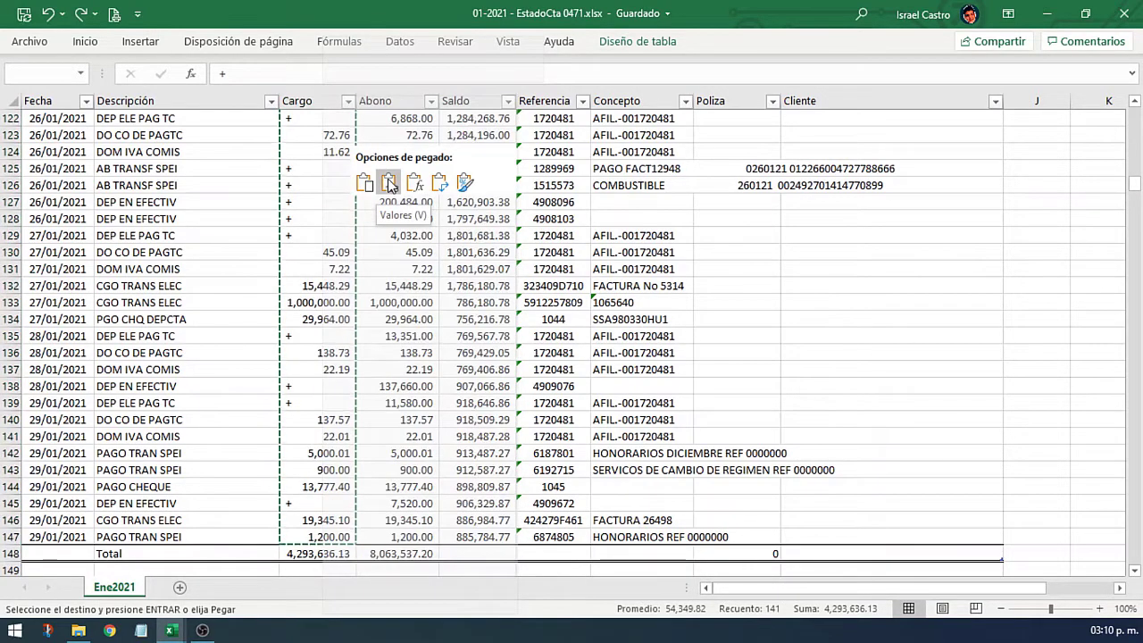
Step: Clear the duplicated 0.01, 650.00 and 104.00 Abono amounts in rows 8–10
click(417, 239)
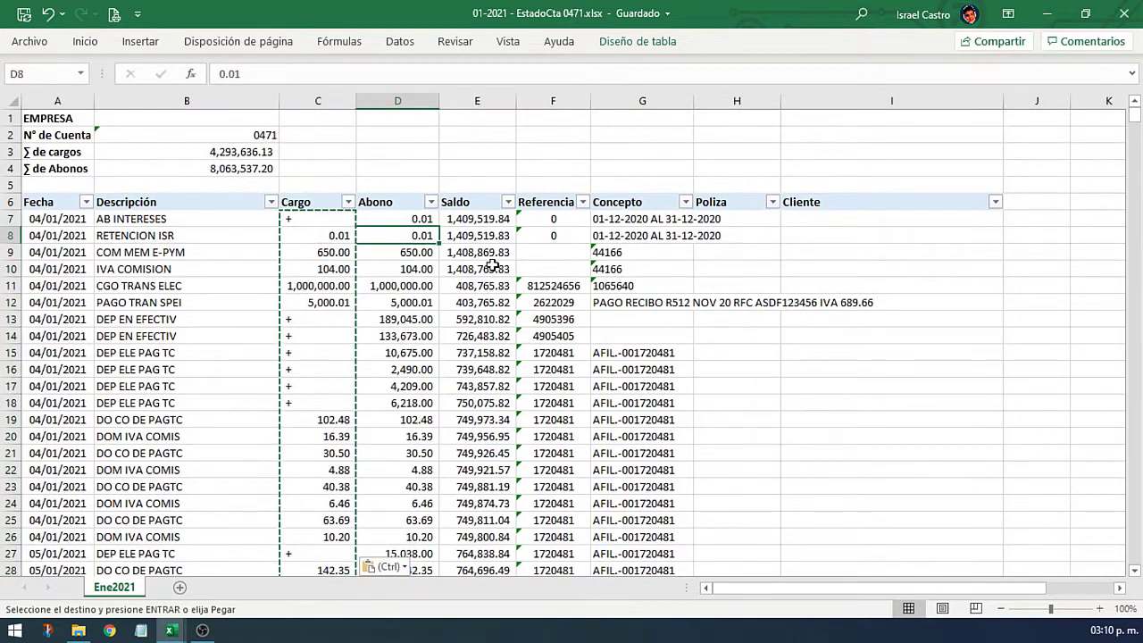
key(Delete)
key(Down)
key(Delete)
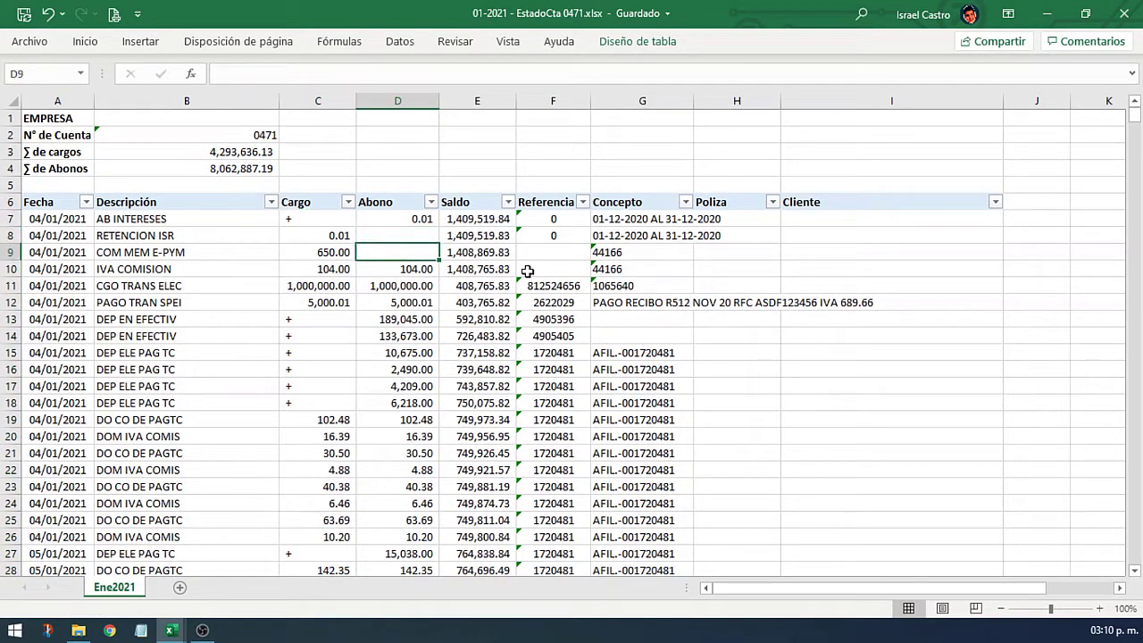
key(Down)
key(Delete)
key(Up)
key(Left)
key(Up)
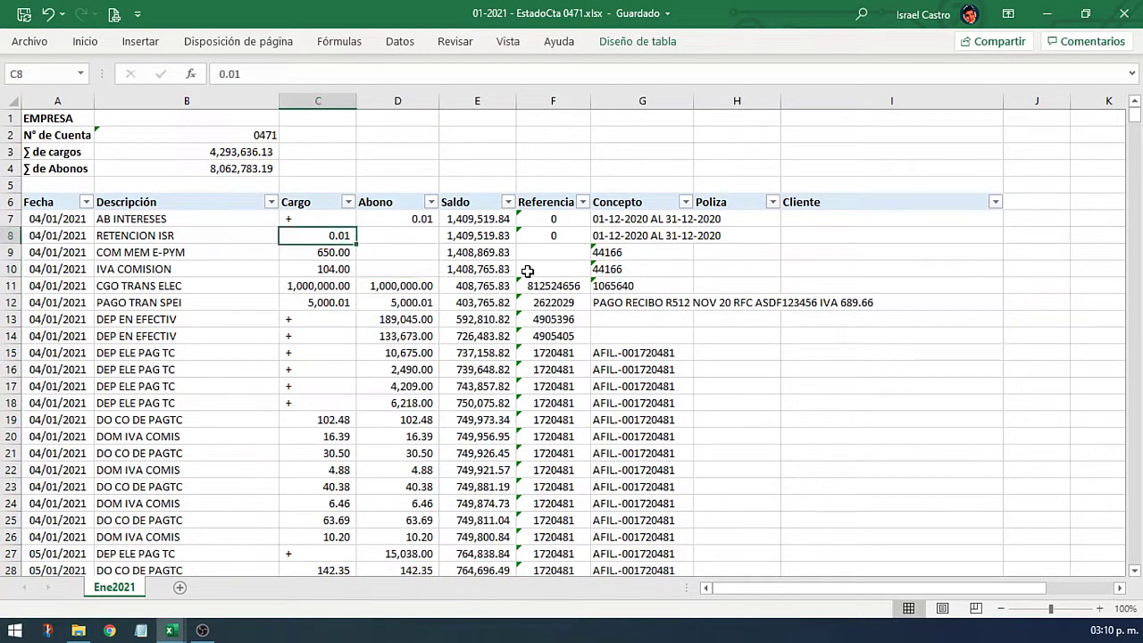
key(Down)
key(Down)
key(Down)
key(Down)
key(Up)
key(Right)
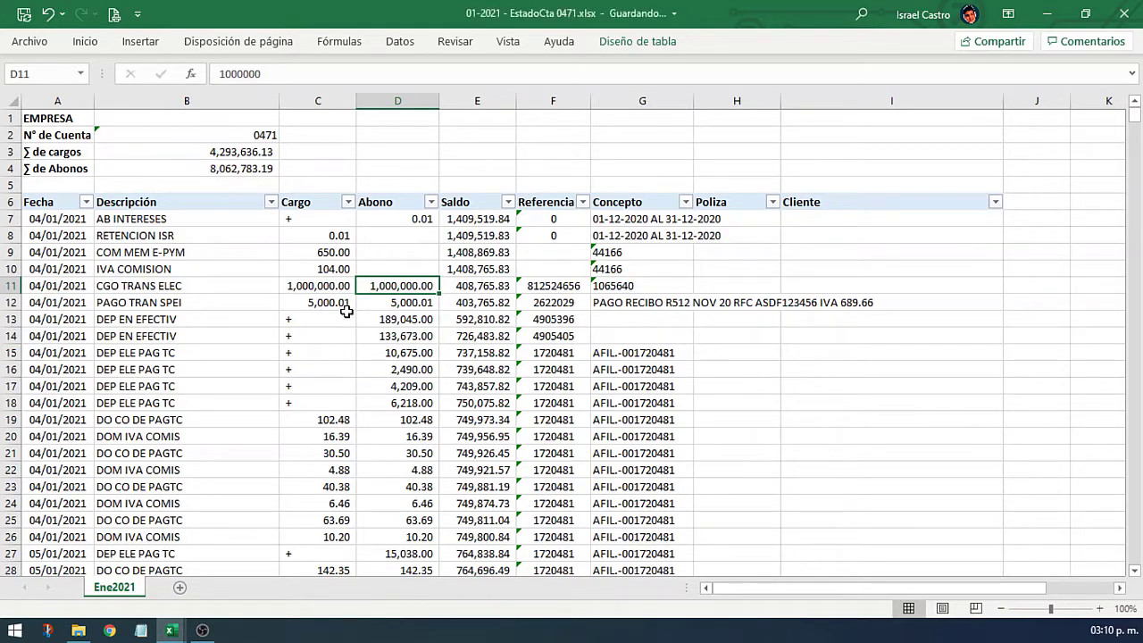
Step: Filter the Cargo column to show only rows marked '+'
click(348, 203)
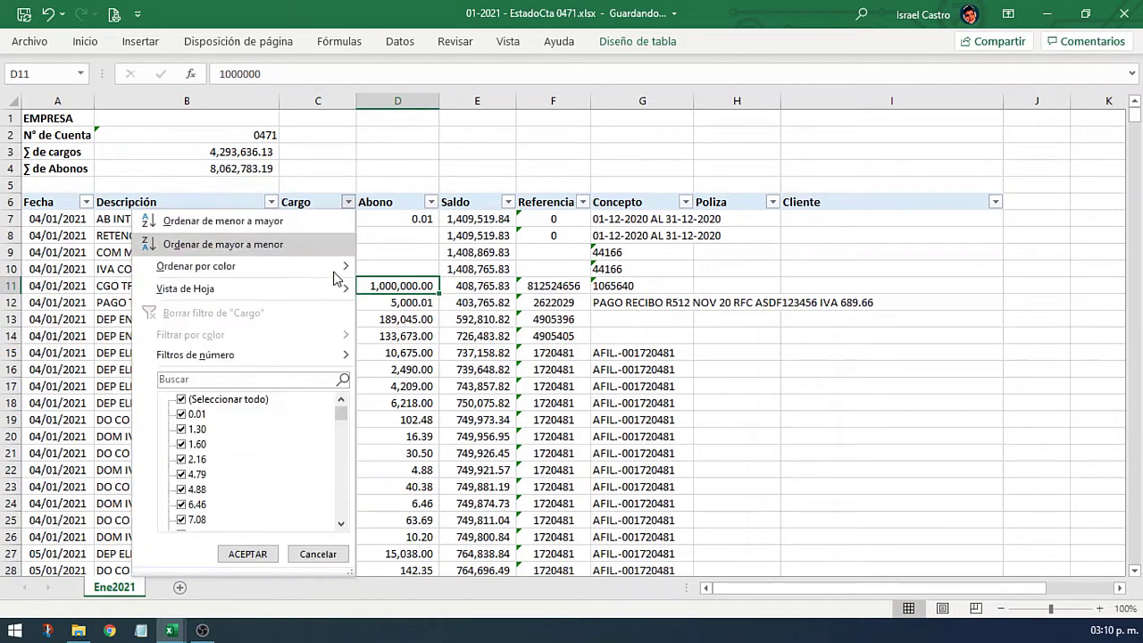
click(254, 400)
drag(341, 413, 342, 511)
click(182, 520)
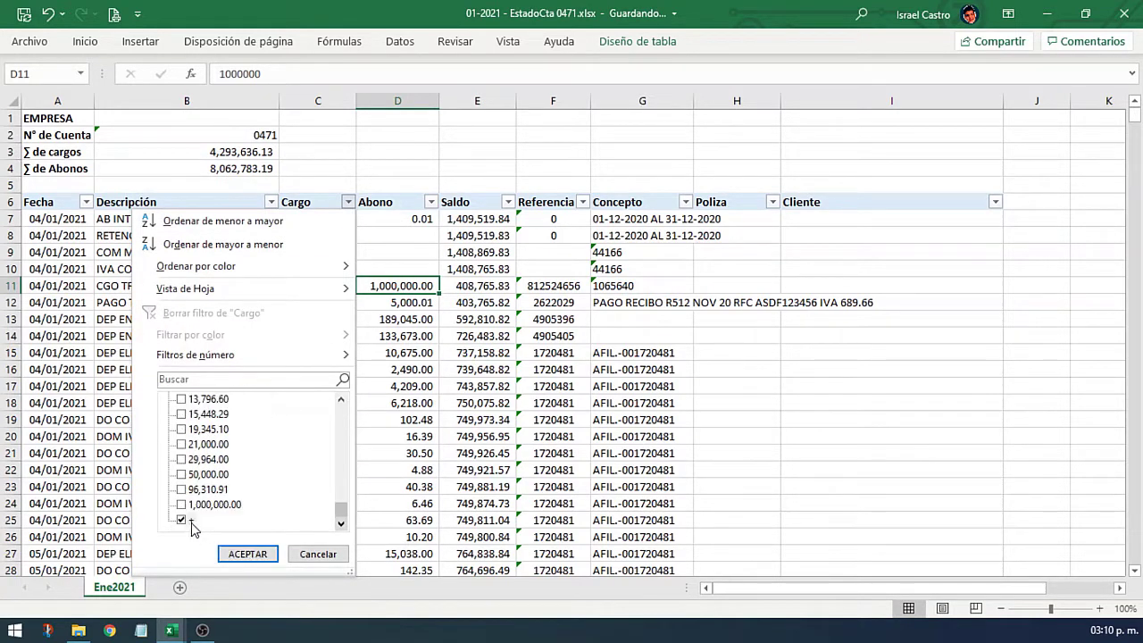
click(248, 555)
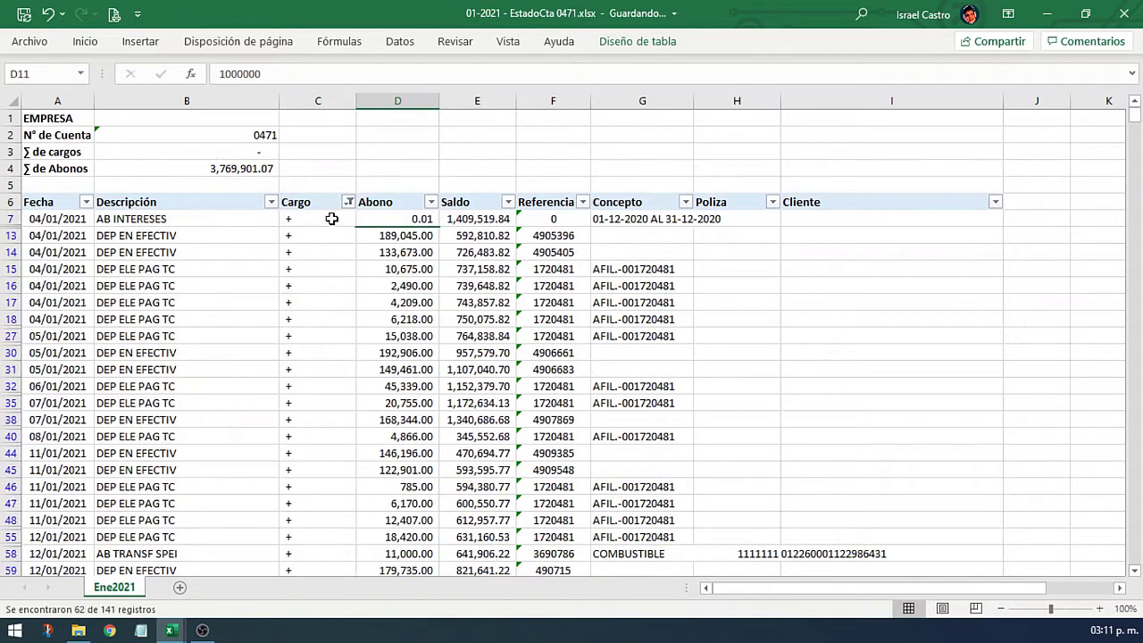
Step: Delete the '+' placeholders from Cargo and clear the Cargo filter
click(330, 219)
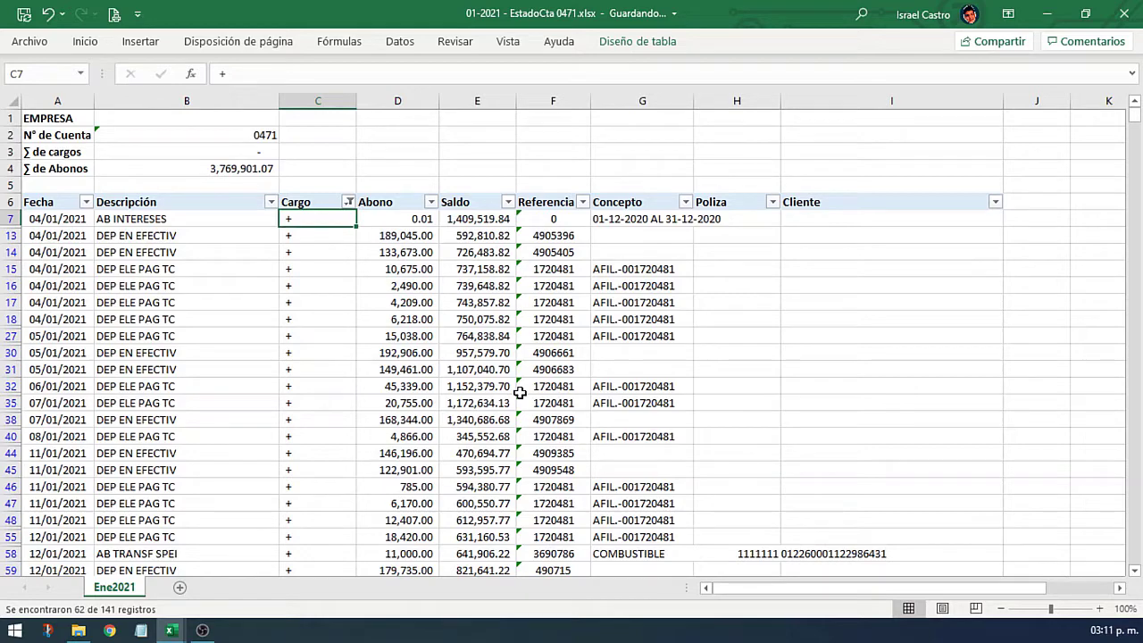
key(ctrl+shift+Down)
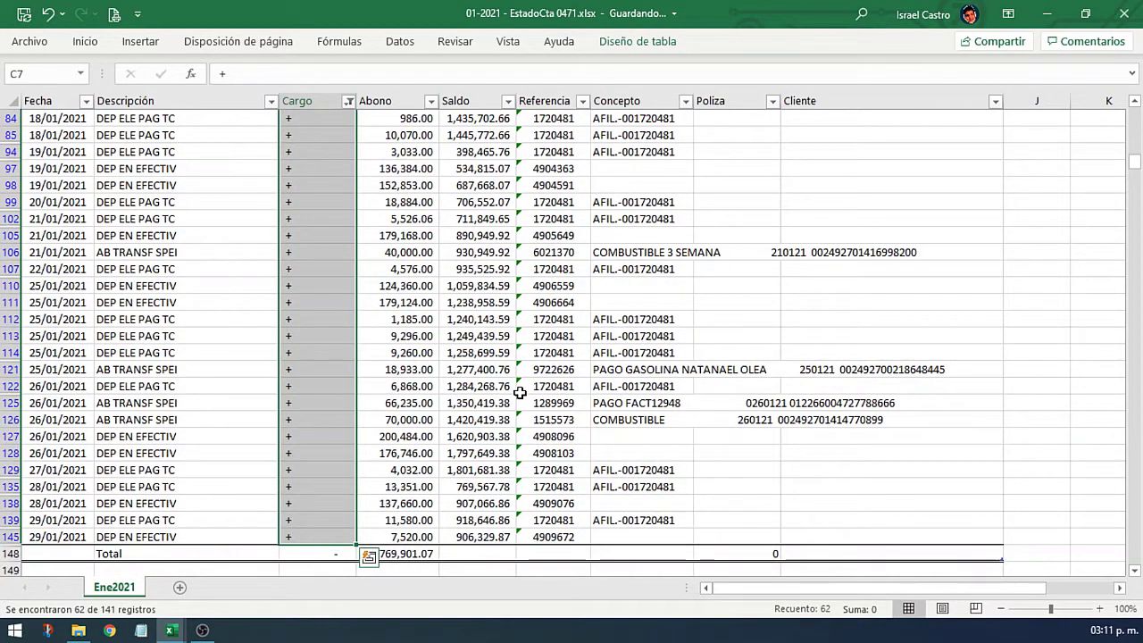
key(Delete)
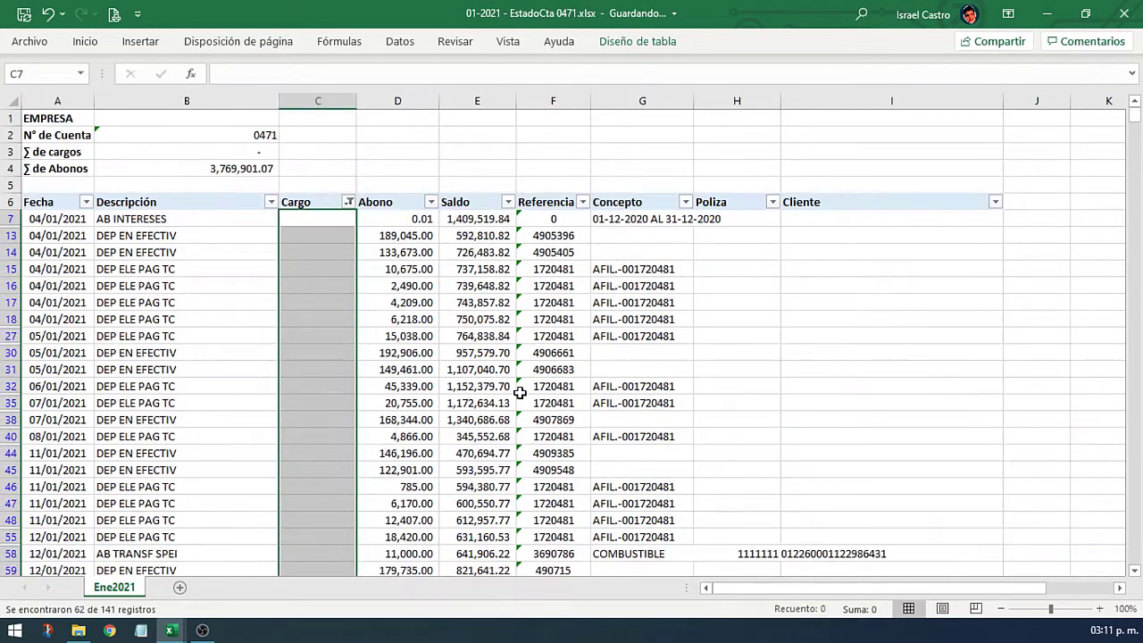
click(348, 202)
click(288, 321)
click(331, 254)
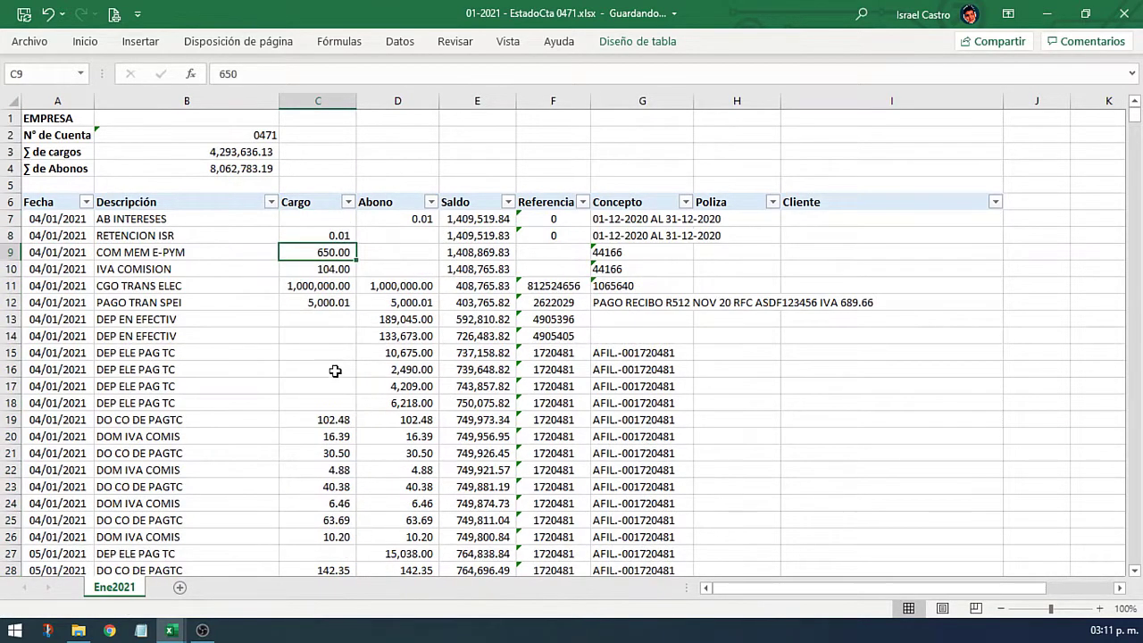
click(338, 319)
key(Down)
key(Down)
key(Down)
key(Down)
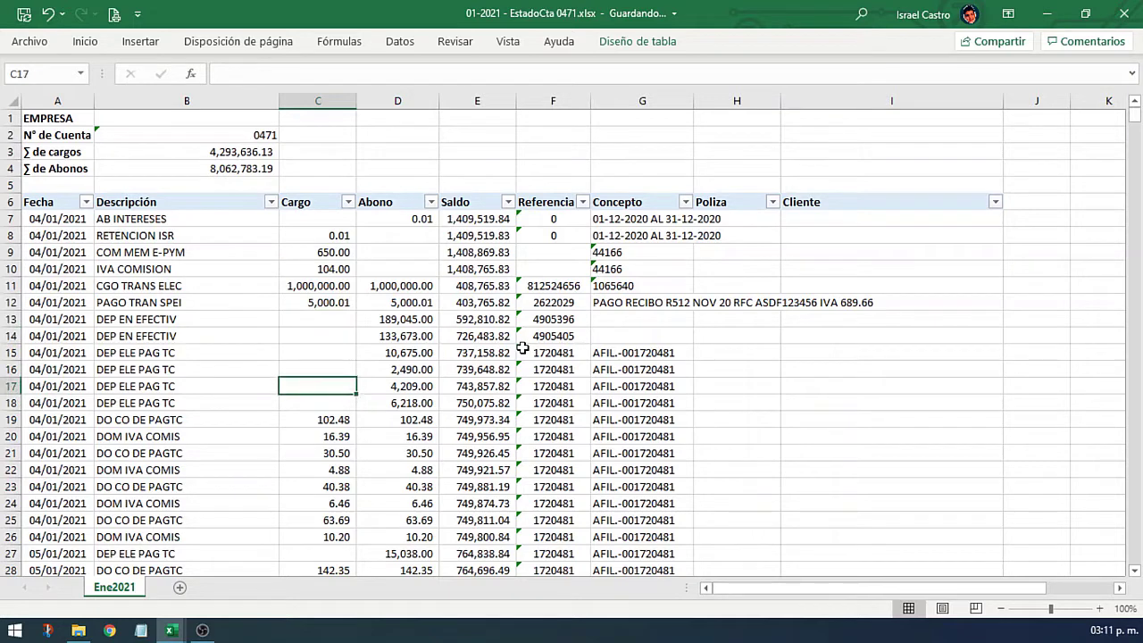
Step: Filter Cargo to exclude (Vacías), showing only charge rows
click(348, 203)
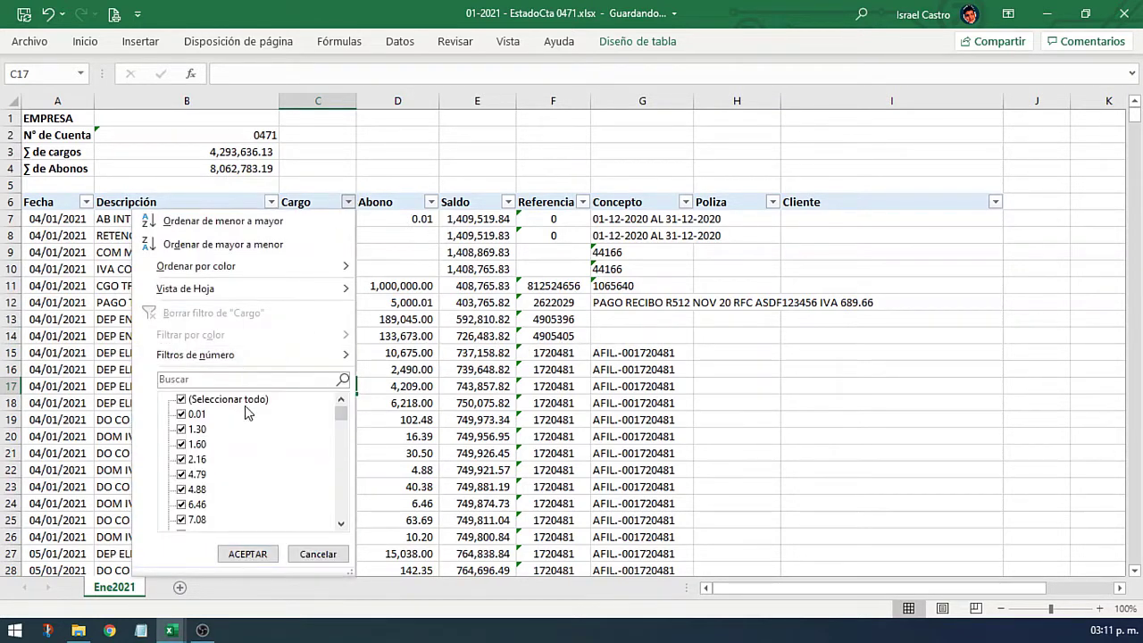
drag(340, 422, 340, 506)
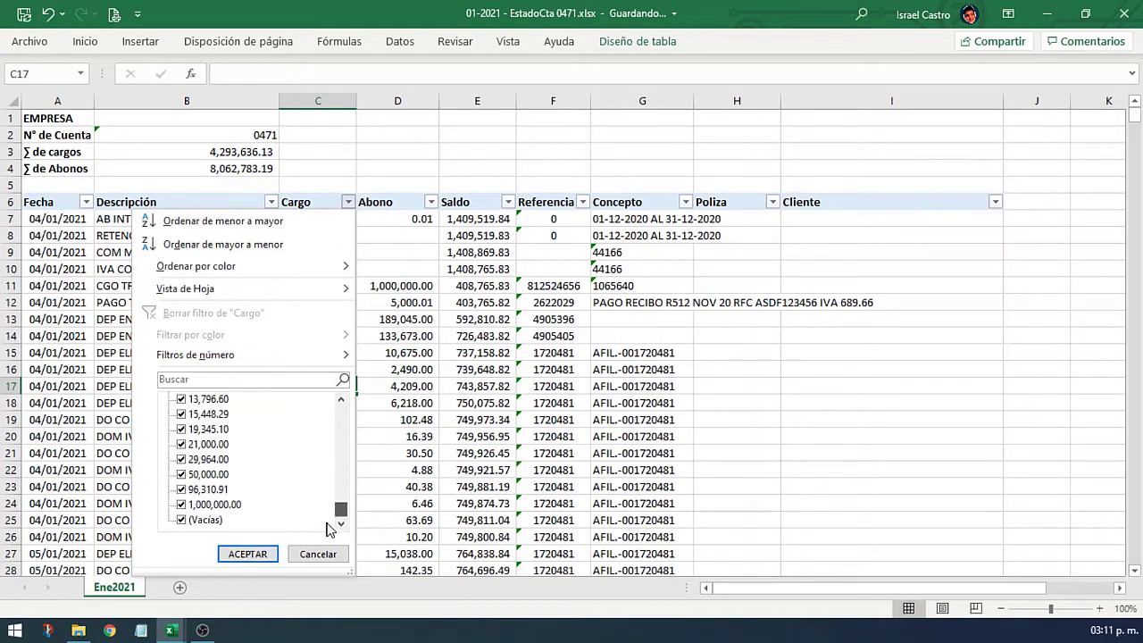
click(197, 522)
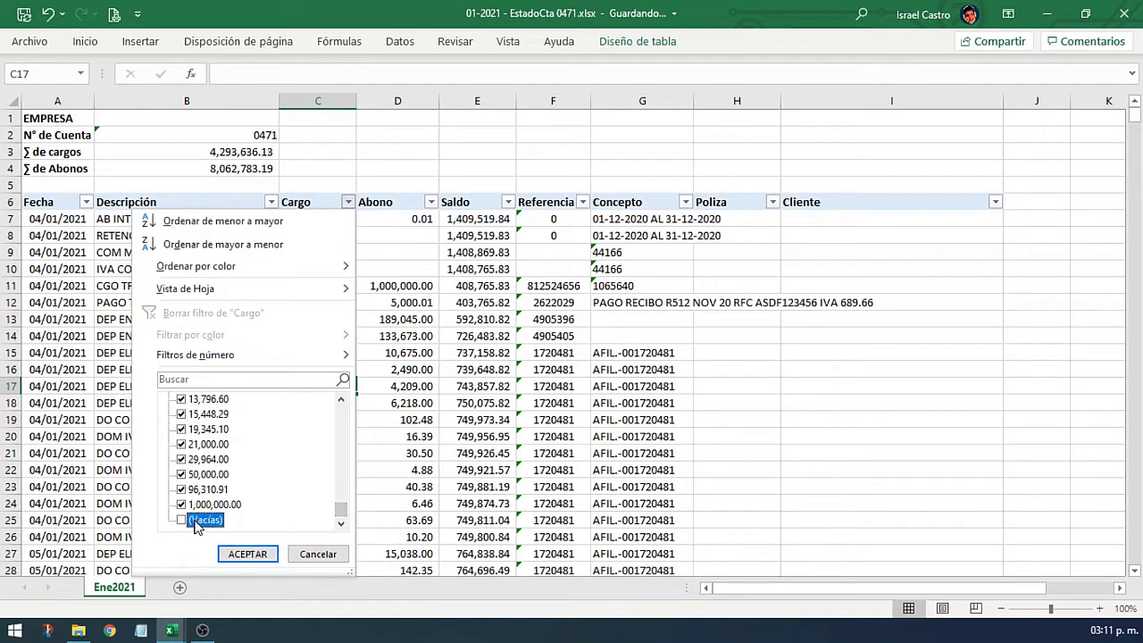
click(248, 555)
Step: Delete the Abono amounts on charge rows from D11 down and clear the Cargo filter
click(397, 269)
key(ctrl+shift+Down)
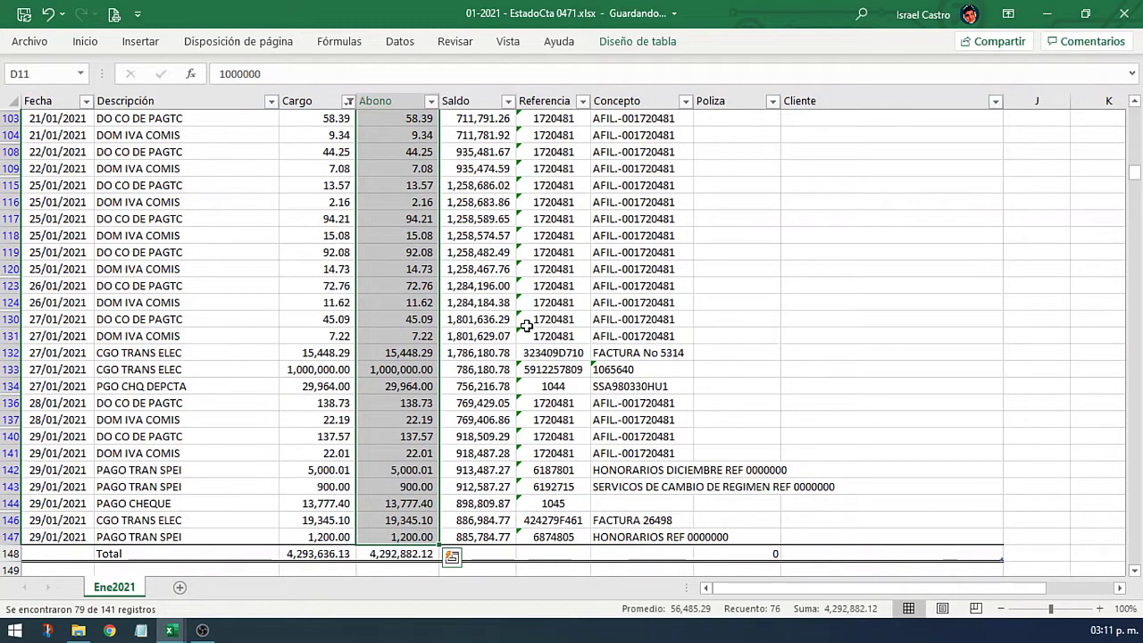
key(Delete)
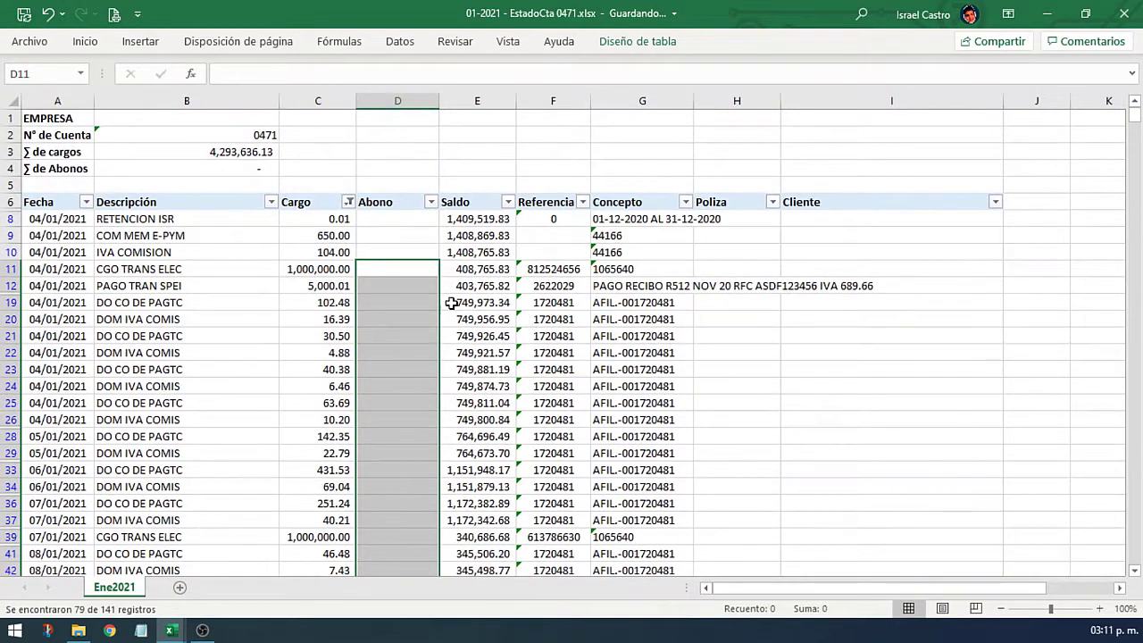
click(348, 202)
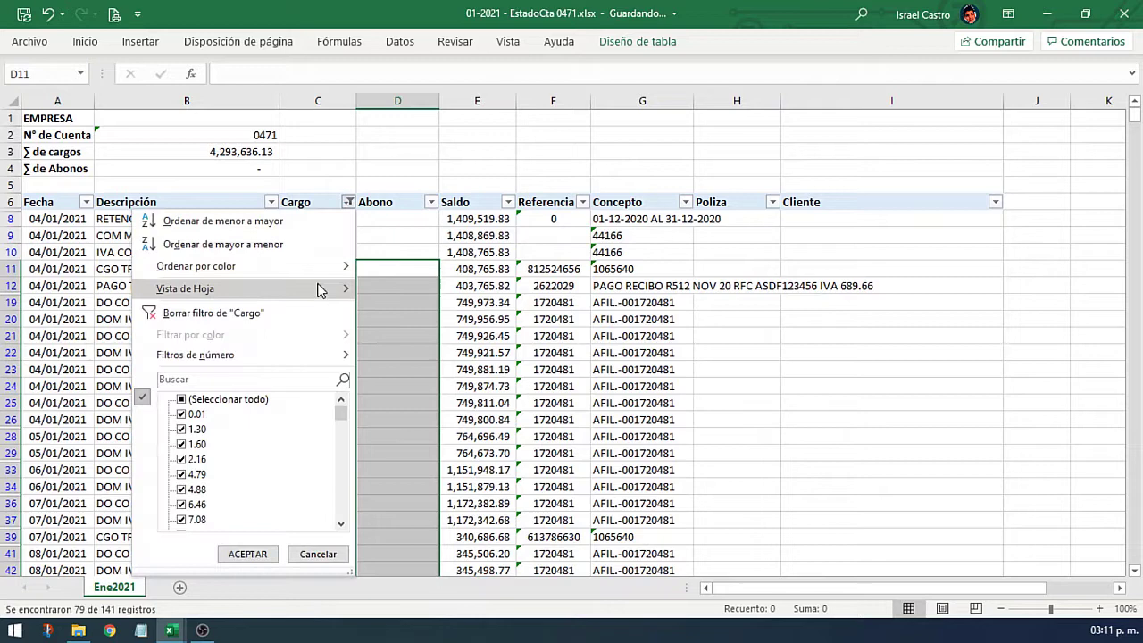
click(282, 313)
click(461, 304)
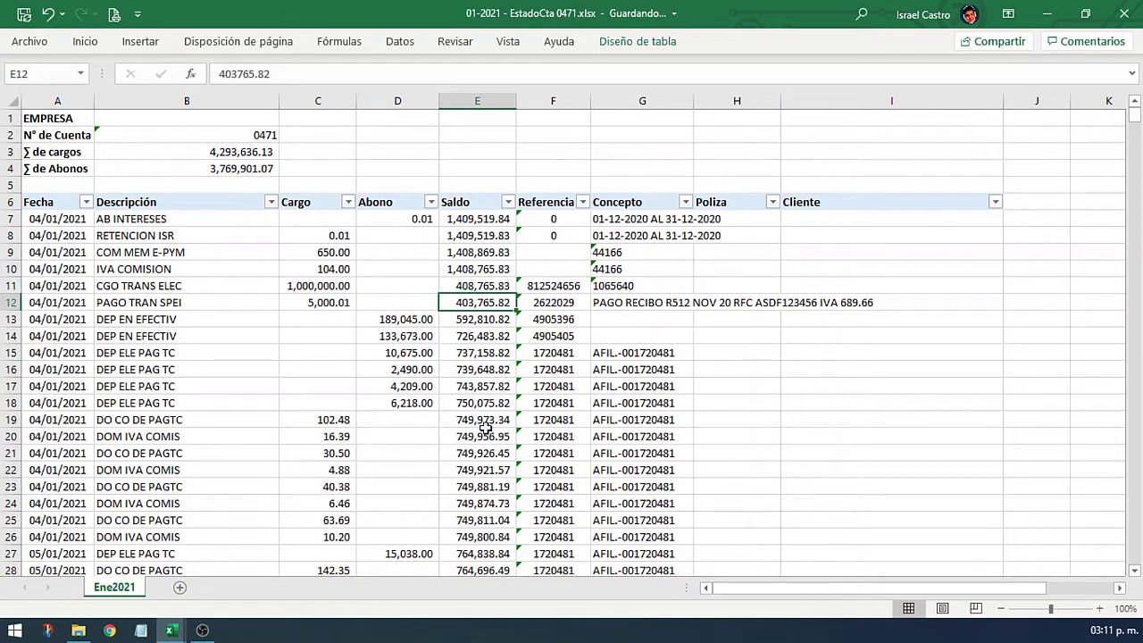
click(480, 404)
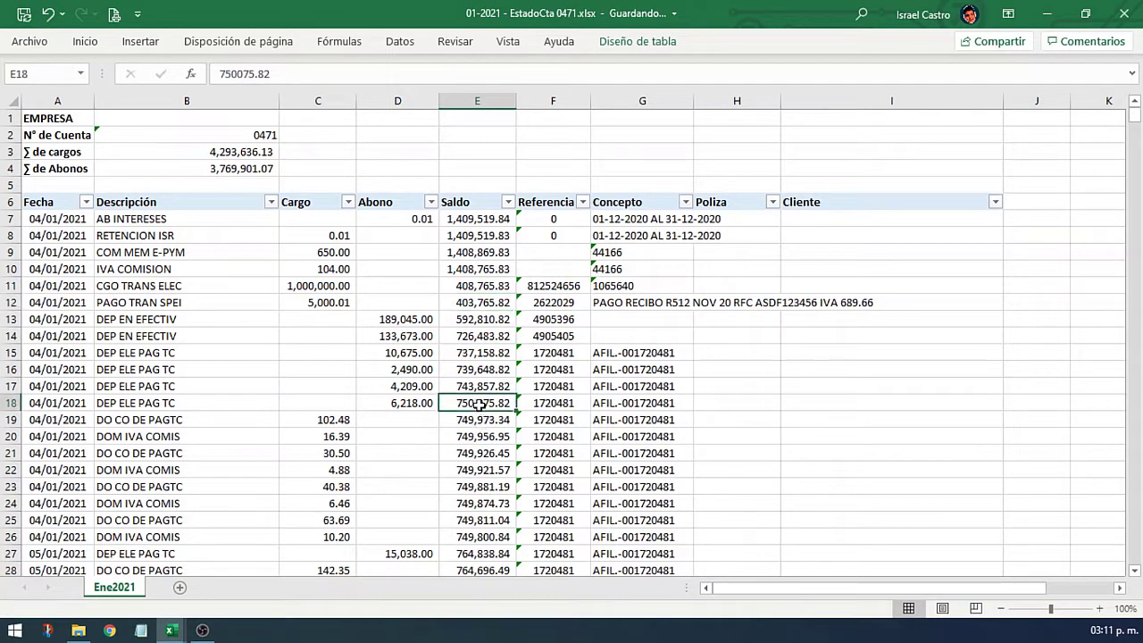
Step: Snap the statement workbook to the left half and 01-2021.xlsx to the right half
key(super+Left)
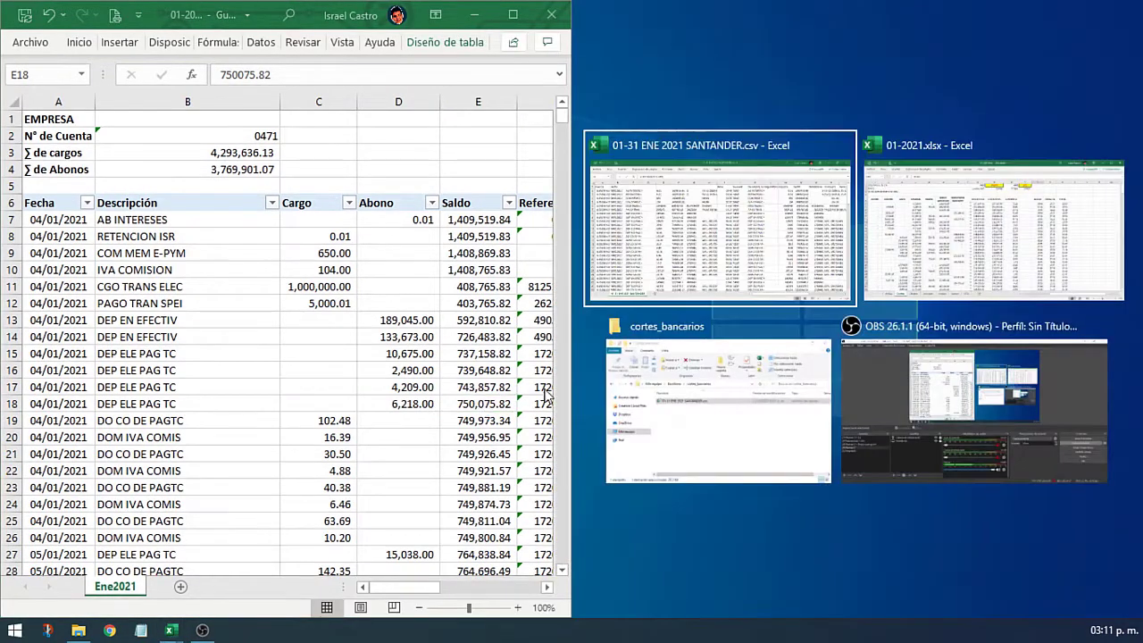
click(964, 281)
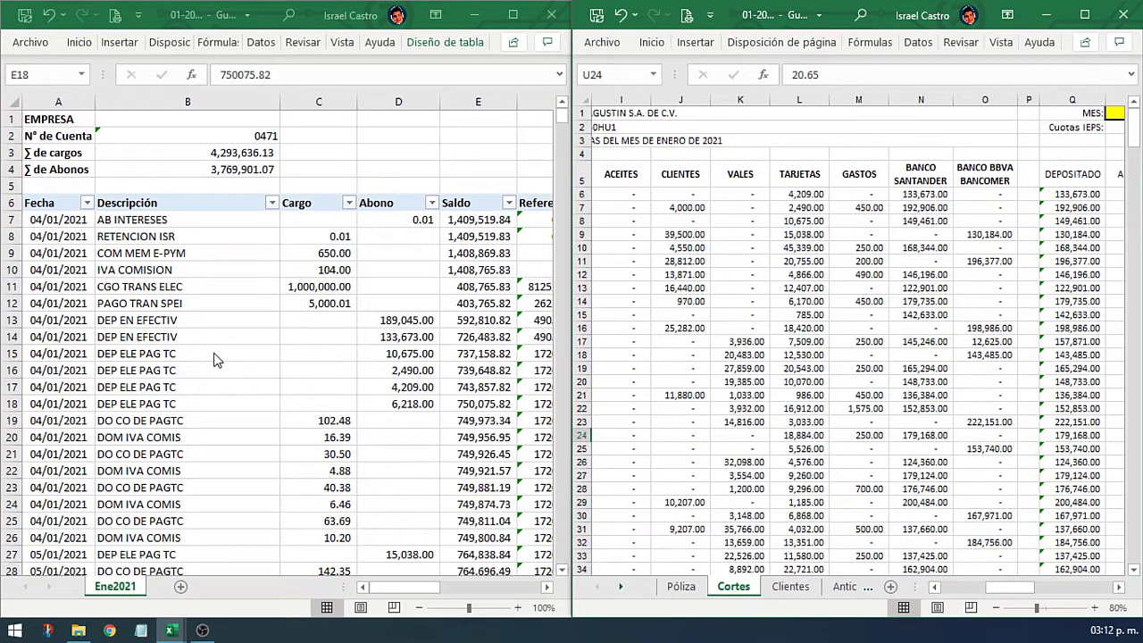
click(251, 323)
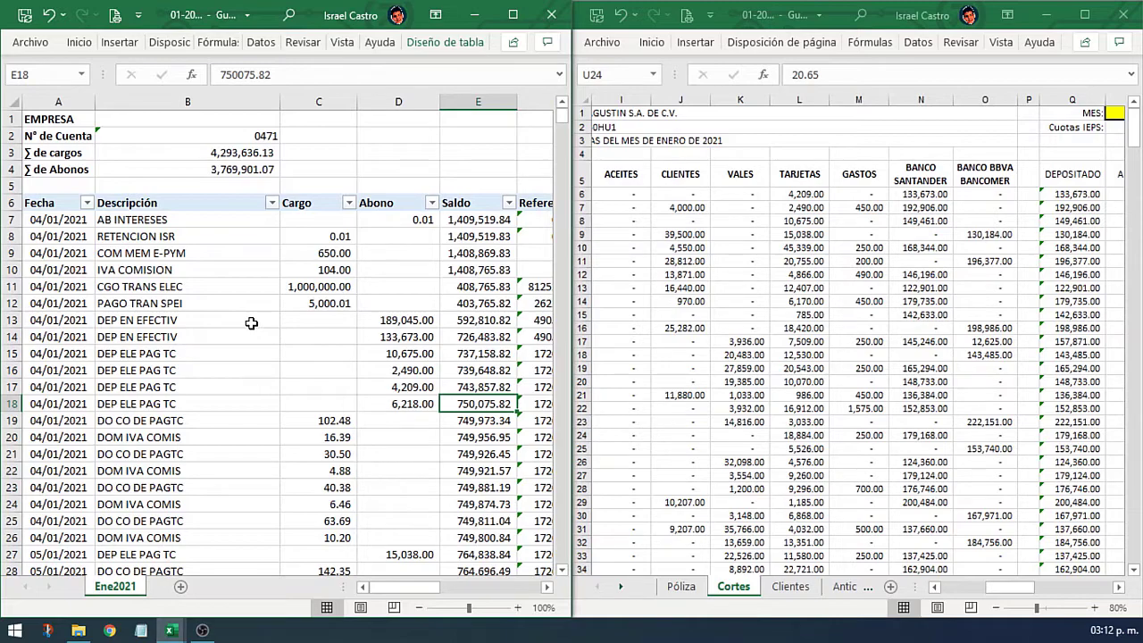
scroll(251, 323, down, 19)
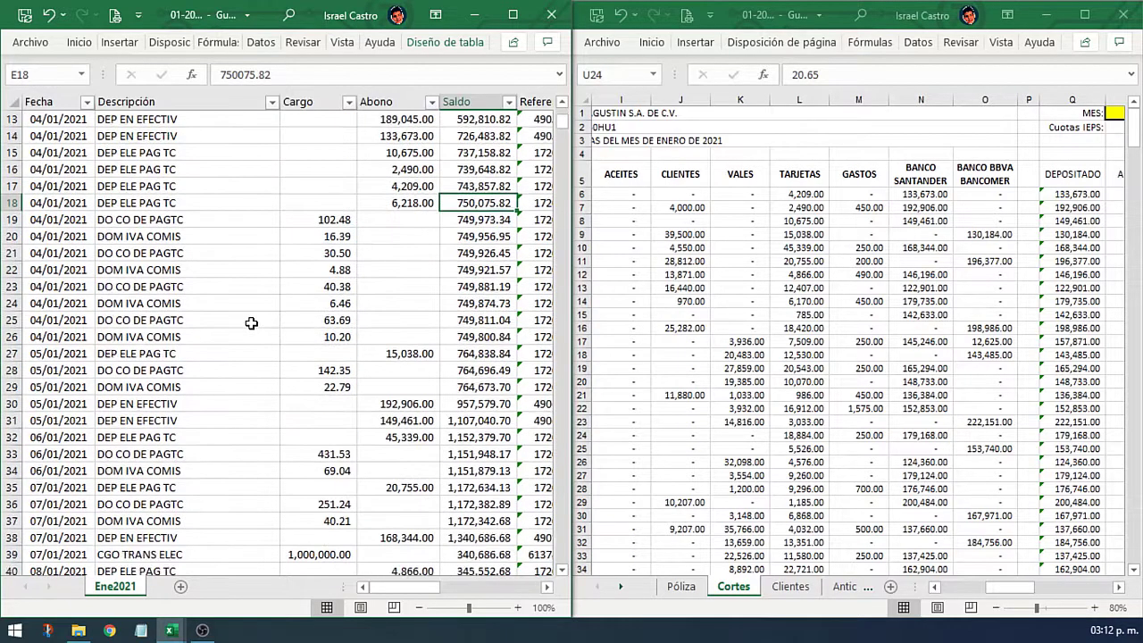
scroll(251, 323, down, 20)
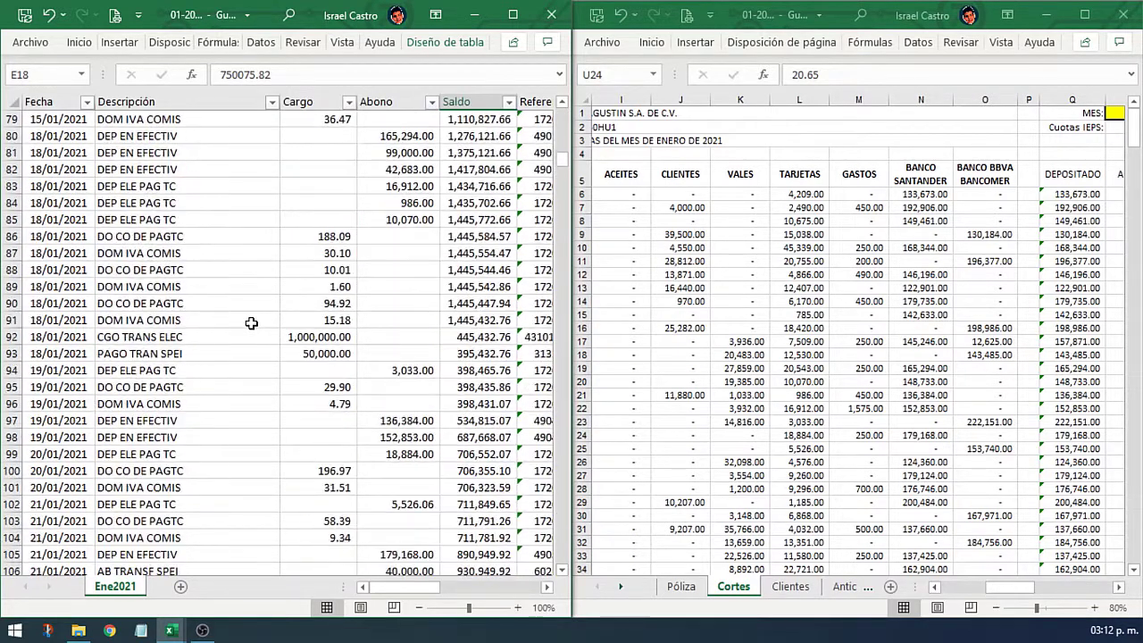
scroll(251, 323, down, 5)
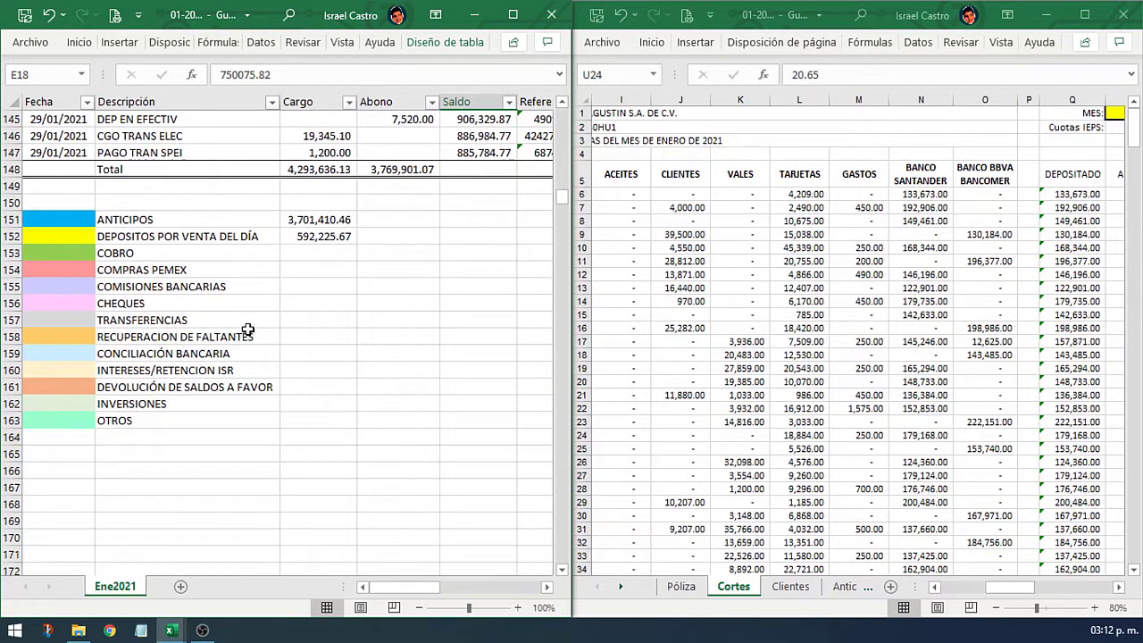
click(89, 223)
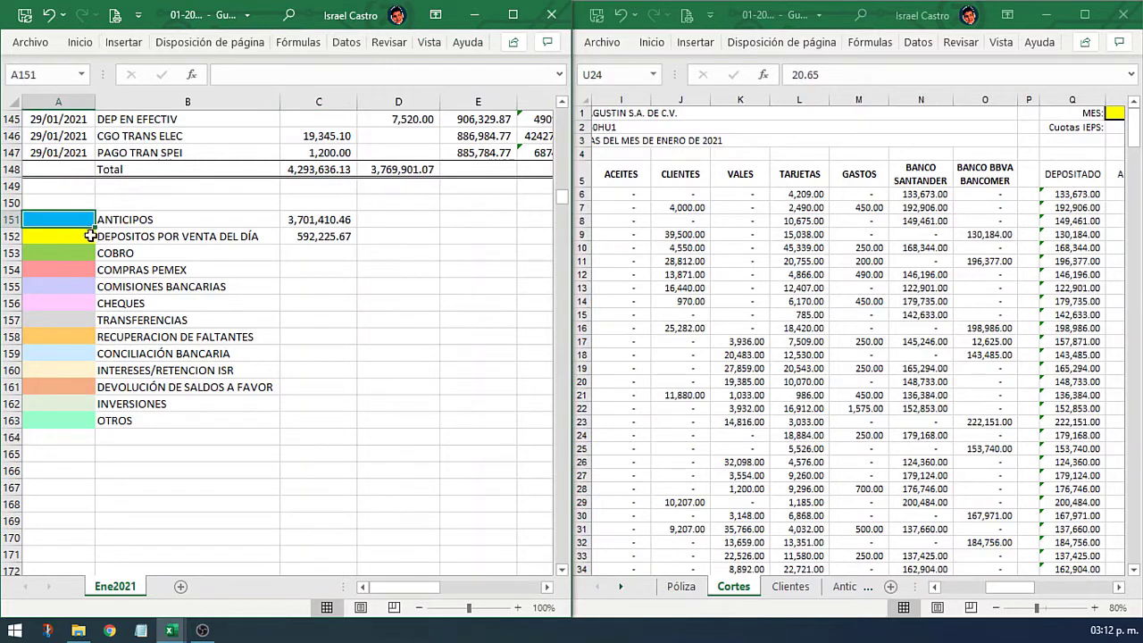
click(90, 234)
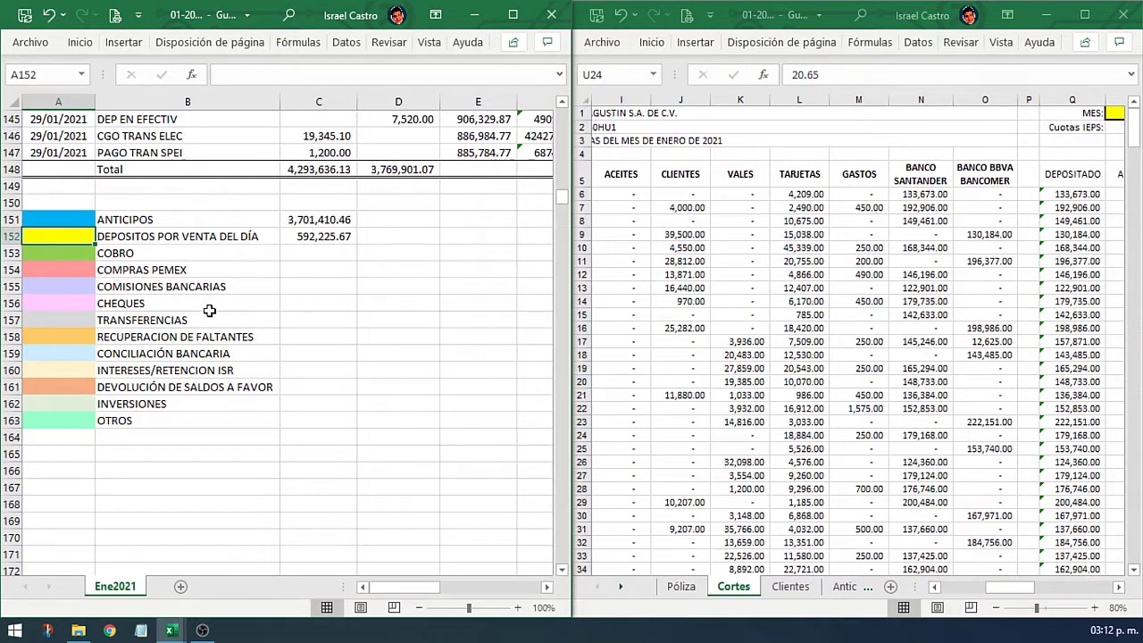
scroll(330, 306, up, 6)
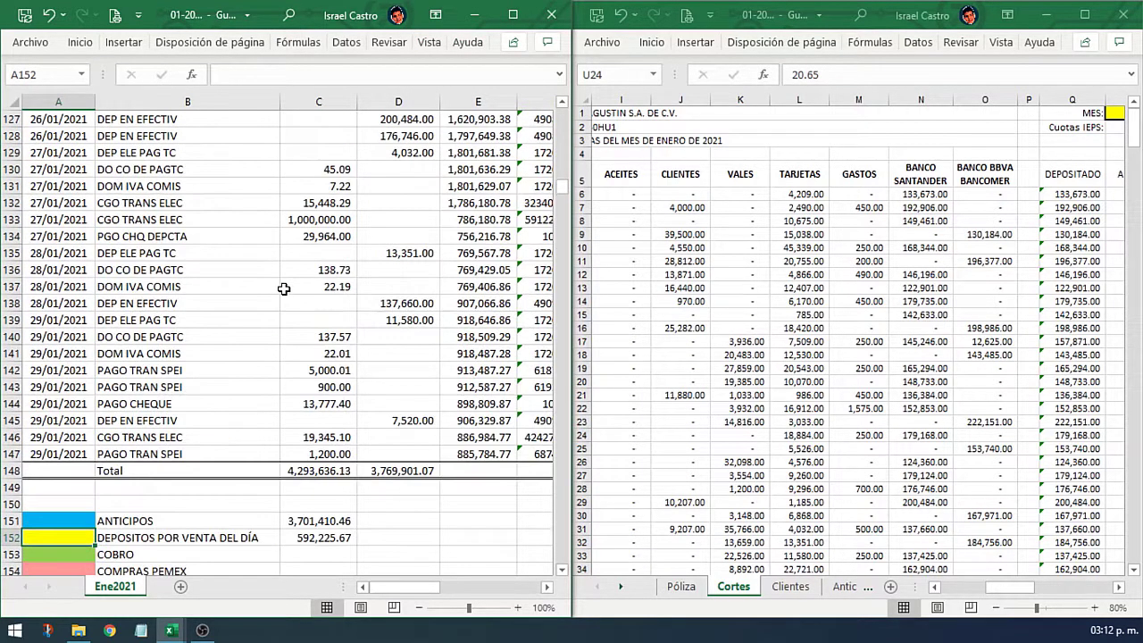
scroll(283, 289, up, 20)
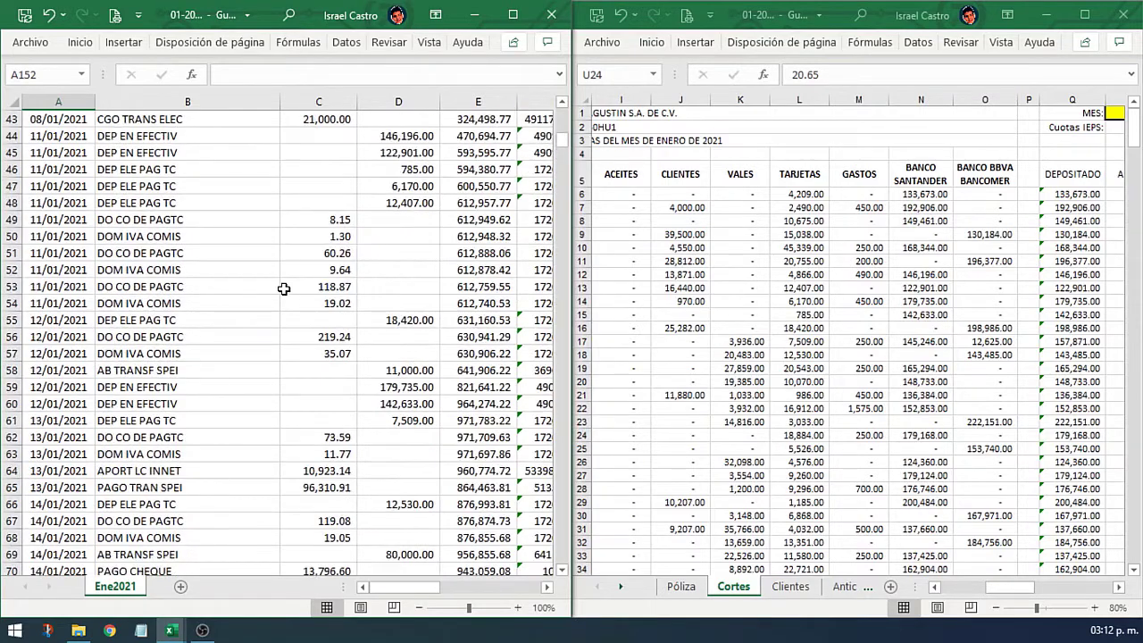
scroll(283, 289, up, 14)
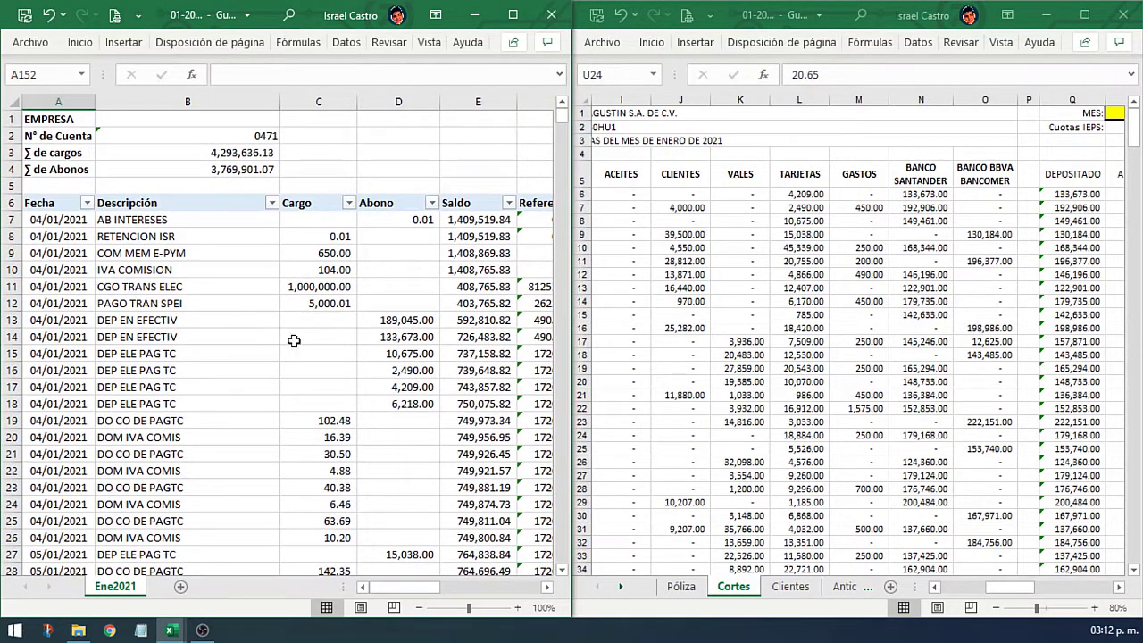
Step: Filter Descripción to only DEP EFECT ATM and DEP EN EFECTIV cash deposits
drag(257, 331, 253, 322)
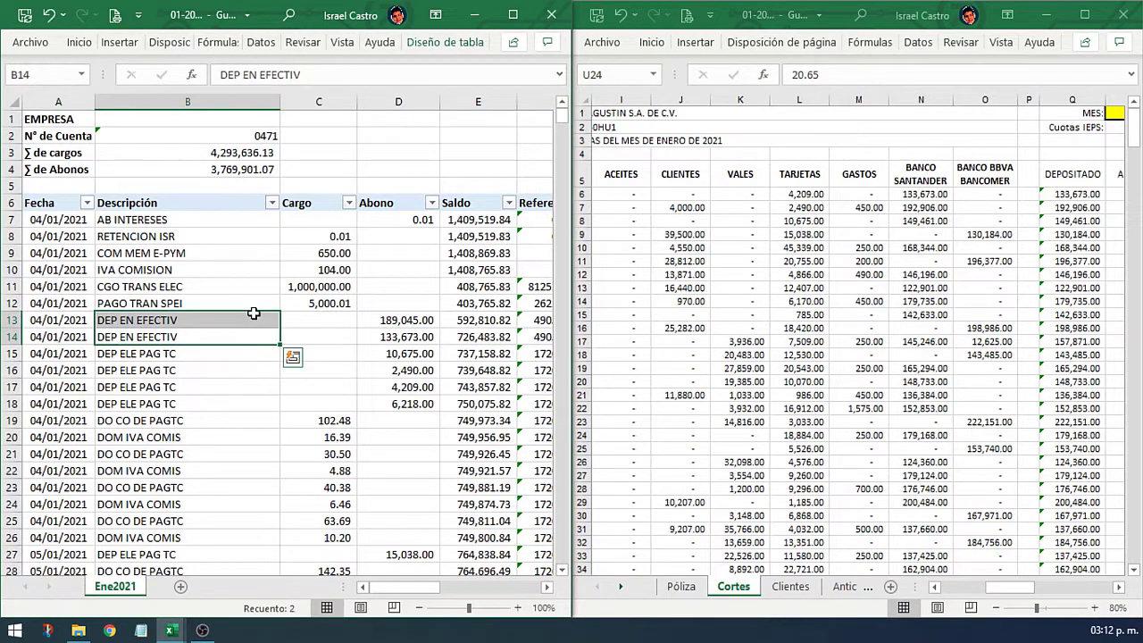
click(247, 320)
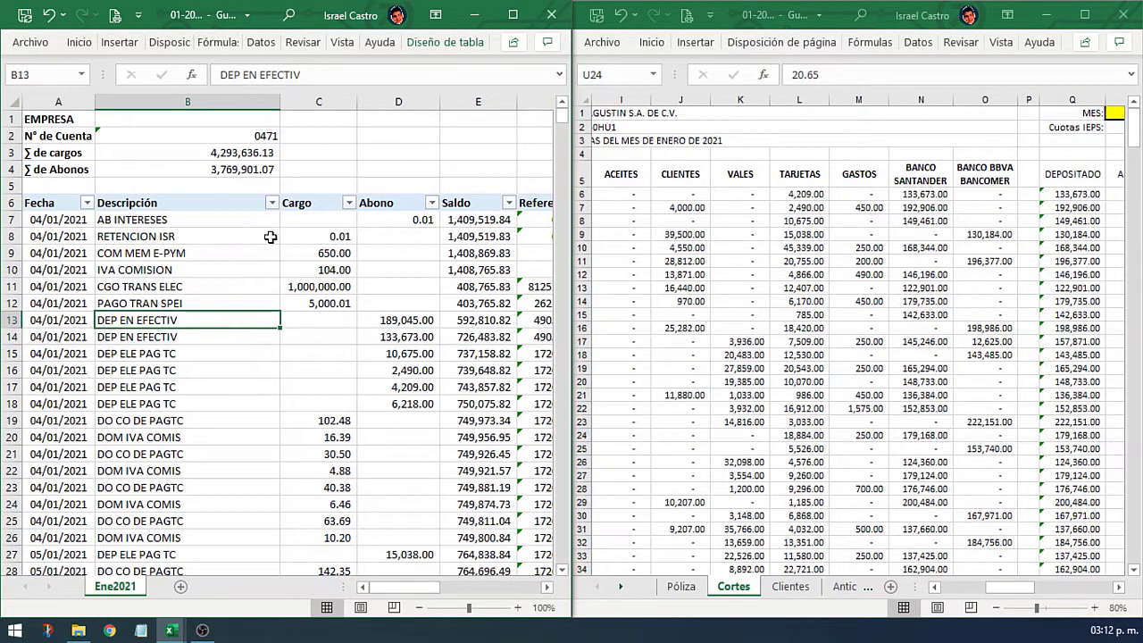
click(271, 202)
click(147, 400)
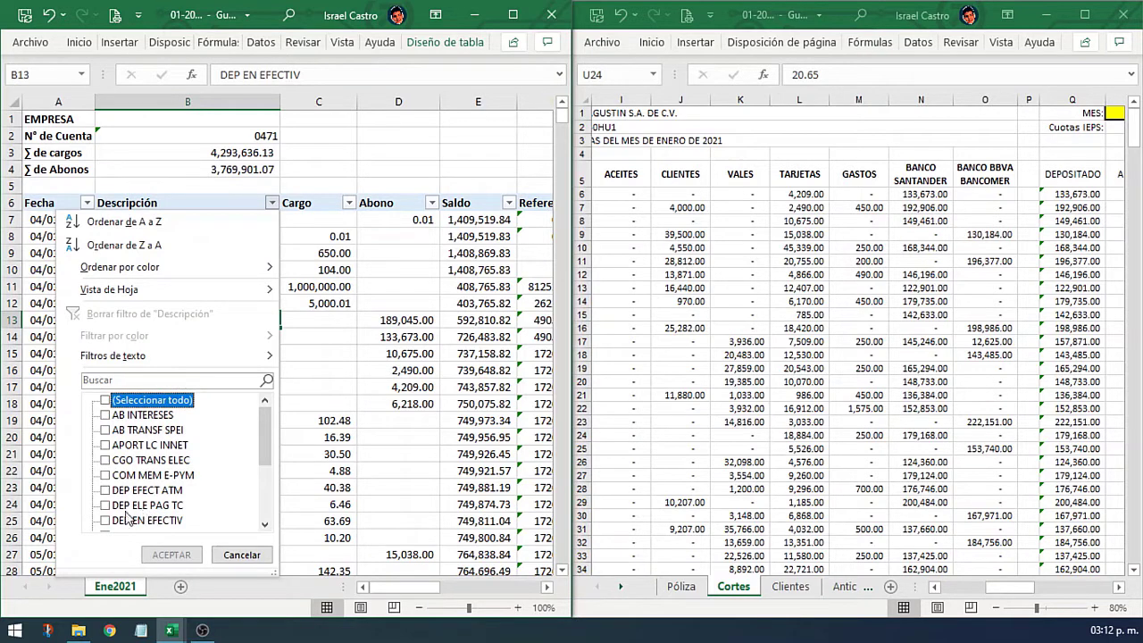
click(158, 494)
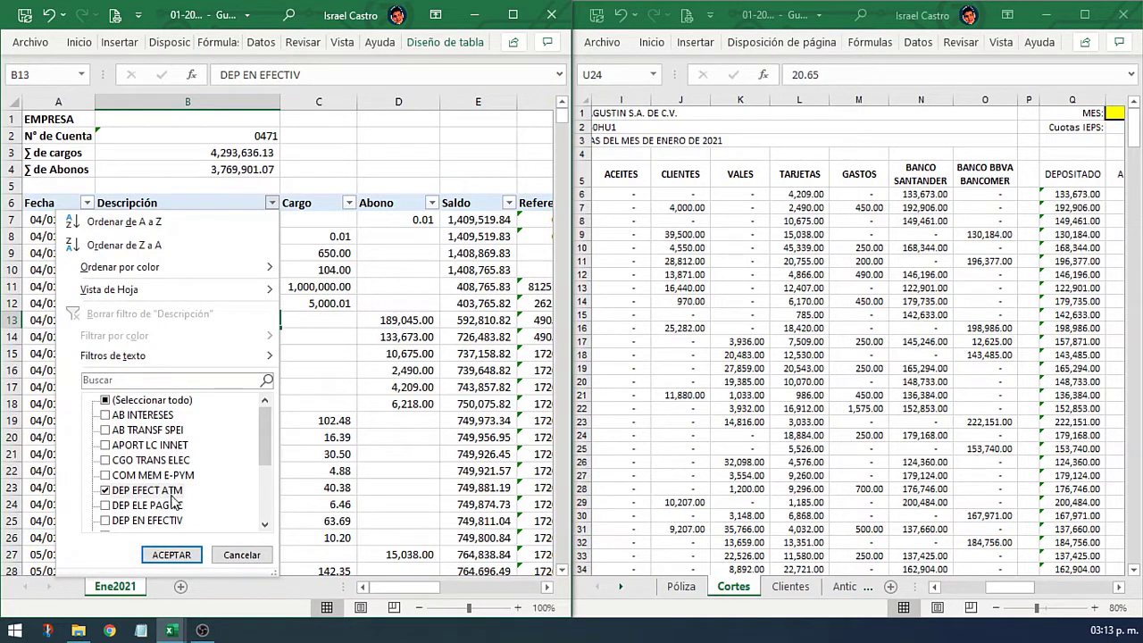
click(165, 520)
scroll(174, 507, down, 2)
scroll(175, 508, down, 1)
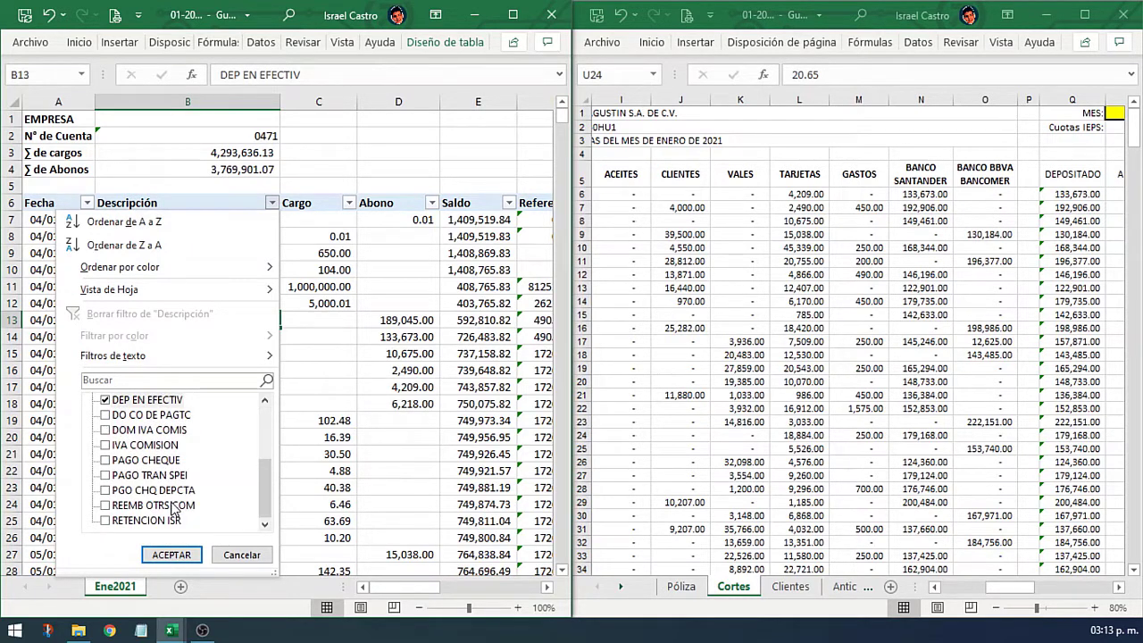
scroll(175, 509, up, 2)
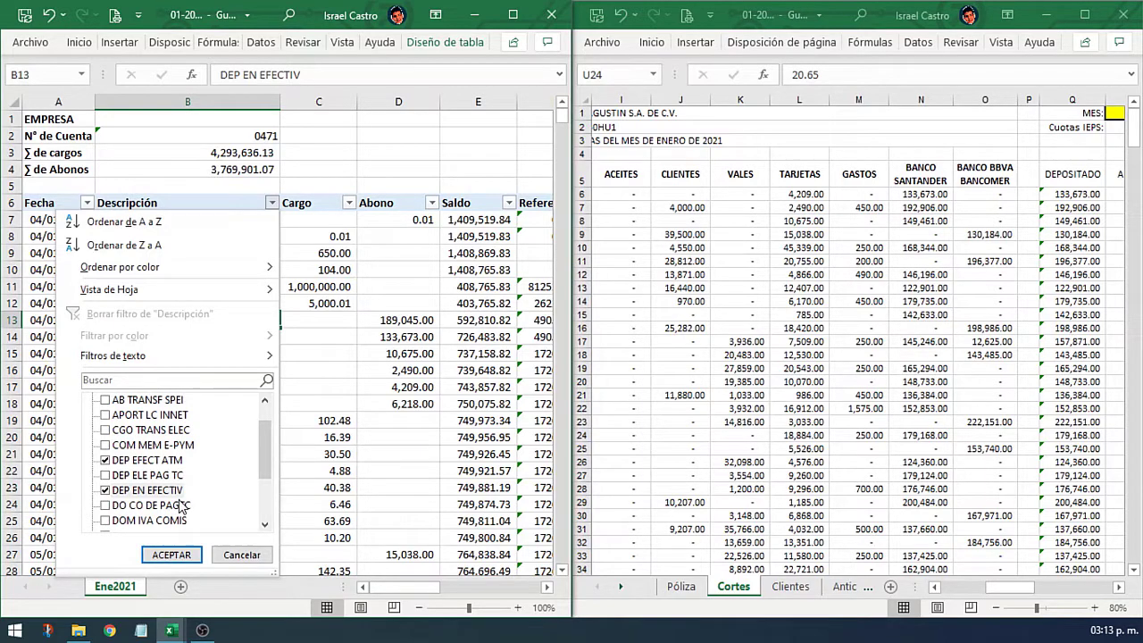
click(177, 554)
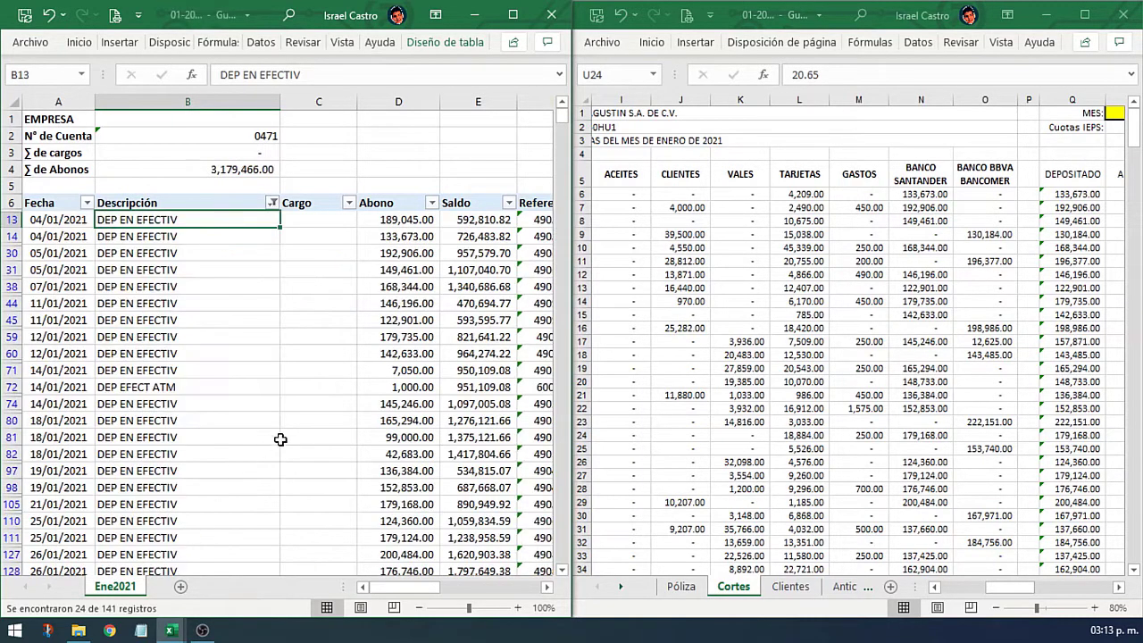
scroll(375, 287, down, 4)
scroll(376, 286, up, 1)
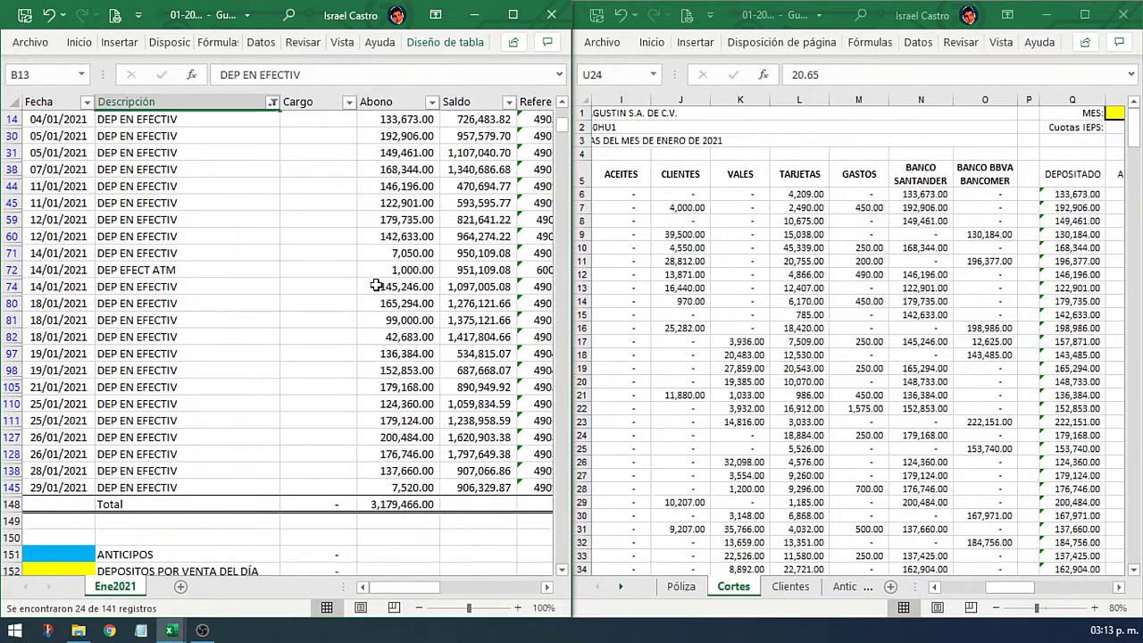
scroll(376, 286, up, 2)
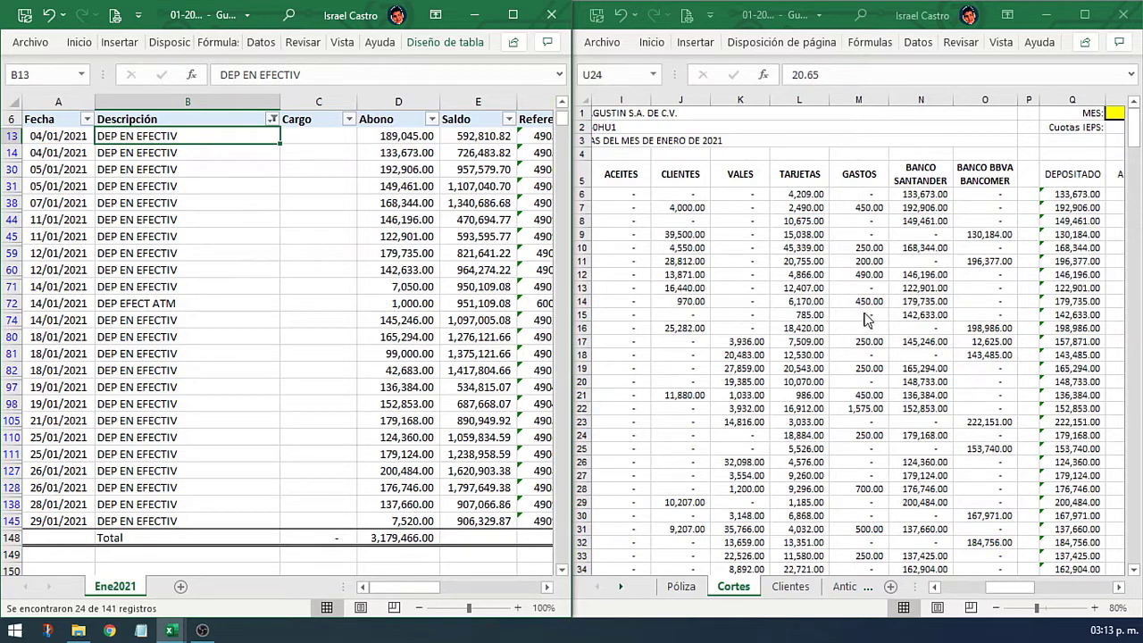
scroll(329, 226, up, 2)
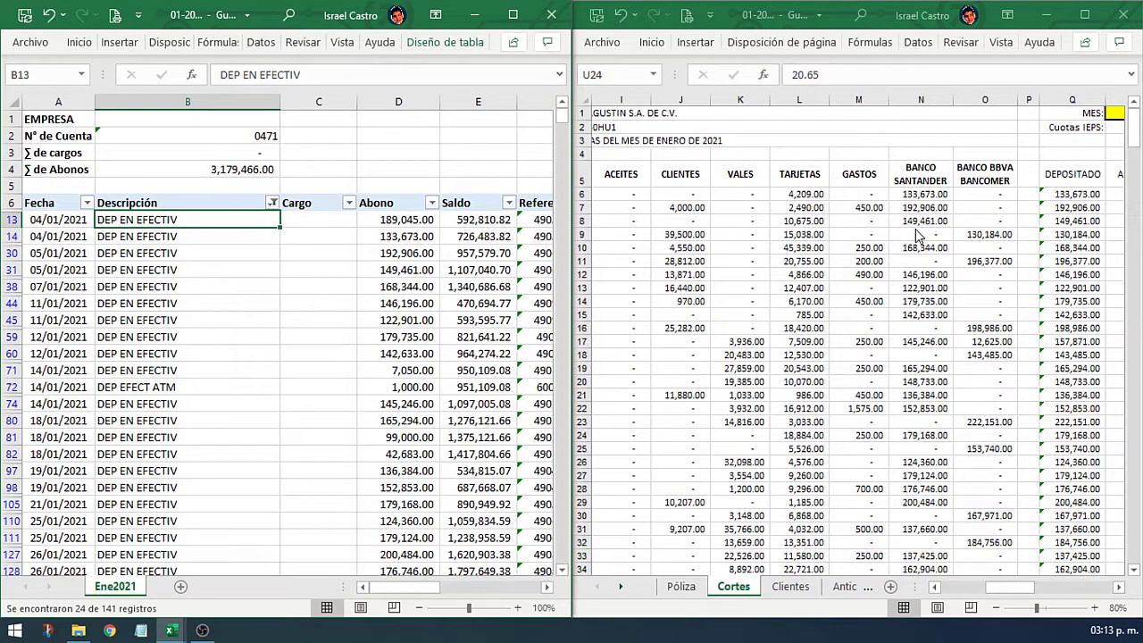
click(921, 195)
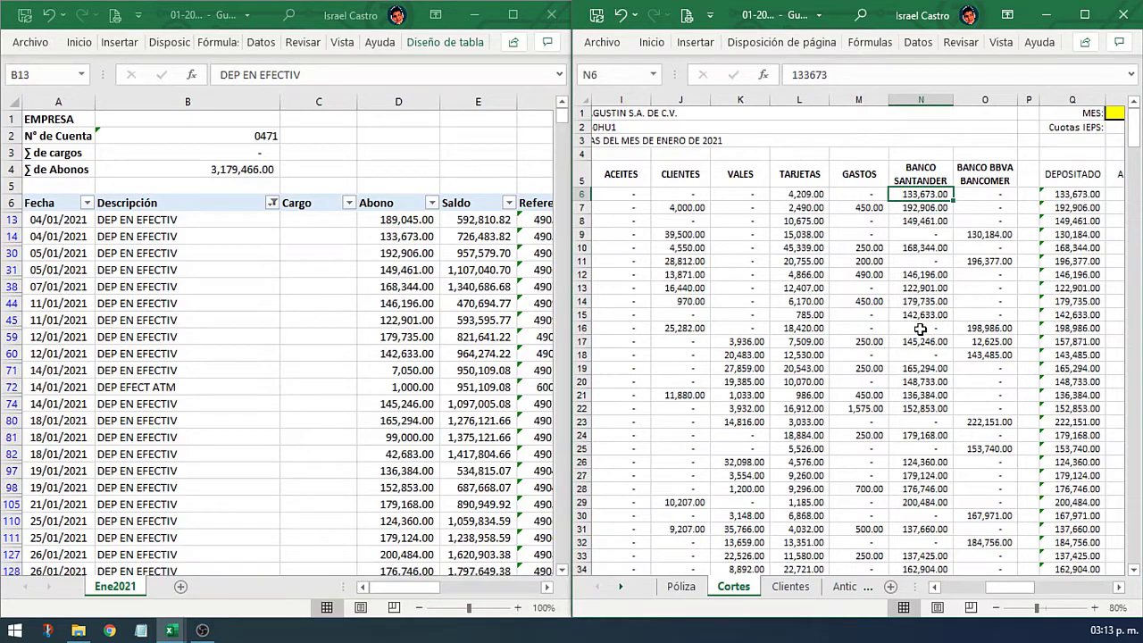
Step: Fill the 133,673.00 deposit yellow in the statement and in Cortes' Banco Santander column
click(407, 240)
right_click(406, 239)
click(483, 69)
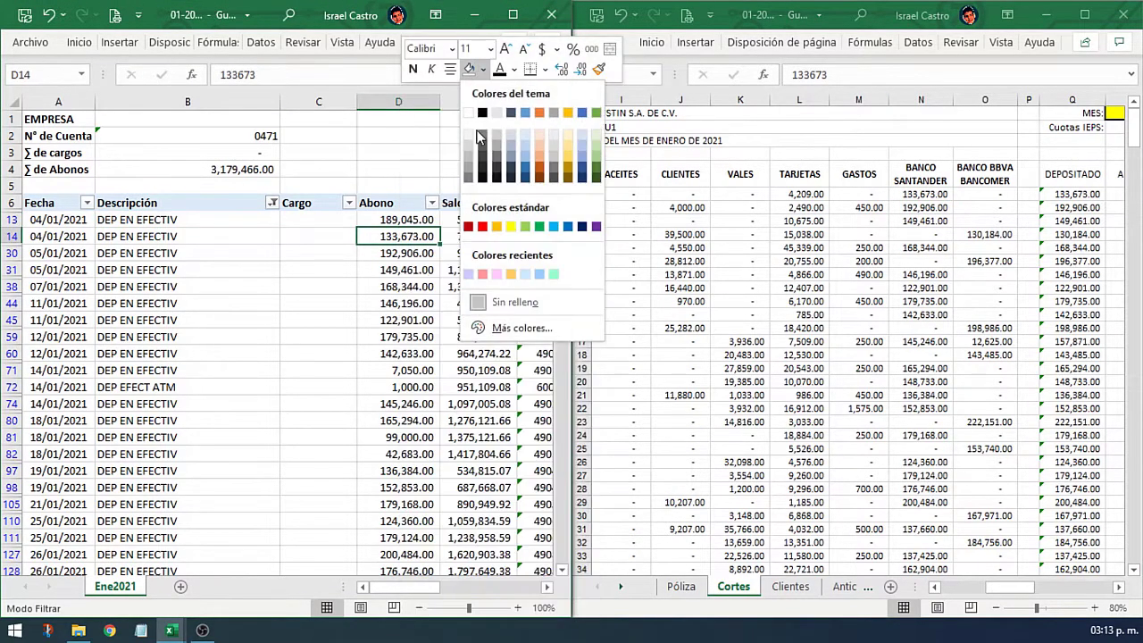
click(511, 226)
click(911, 195)
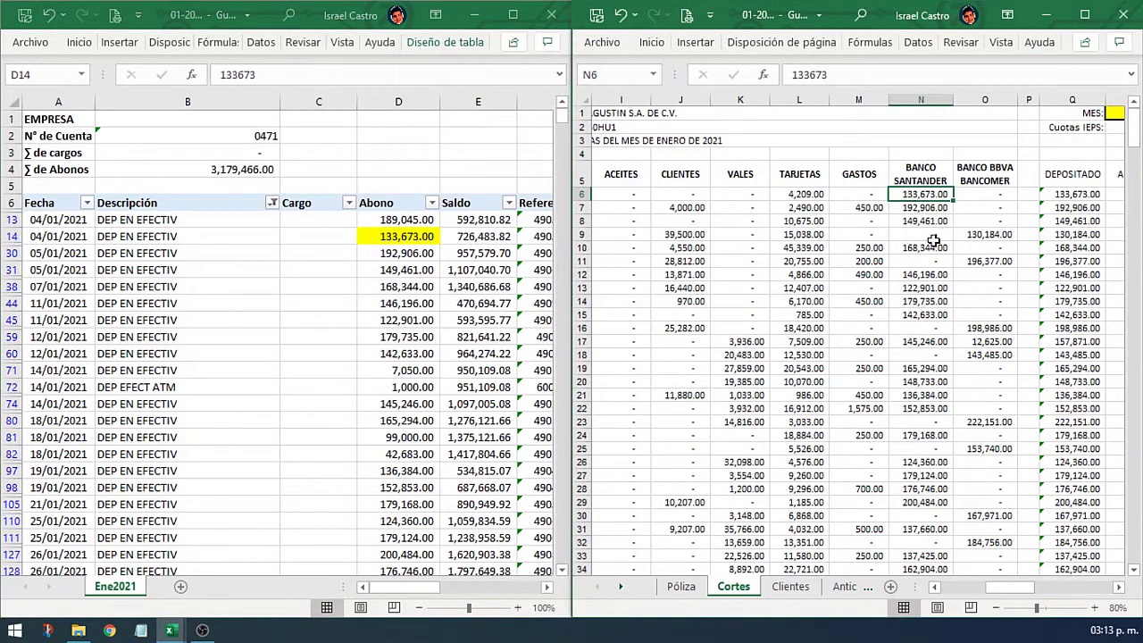
key(F4)
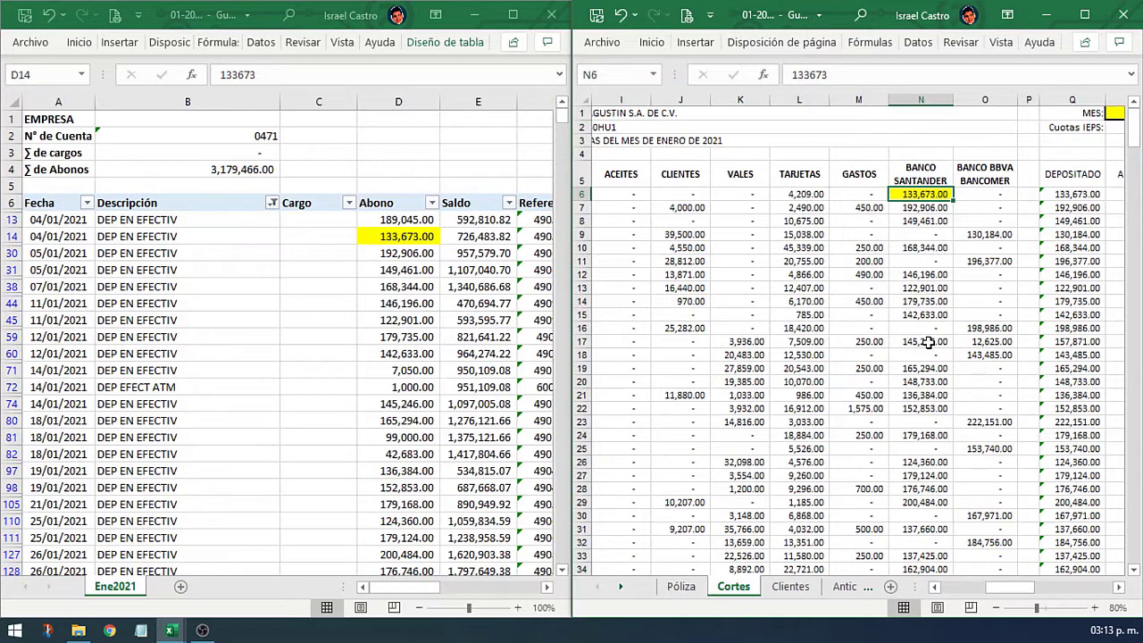
key(Down)
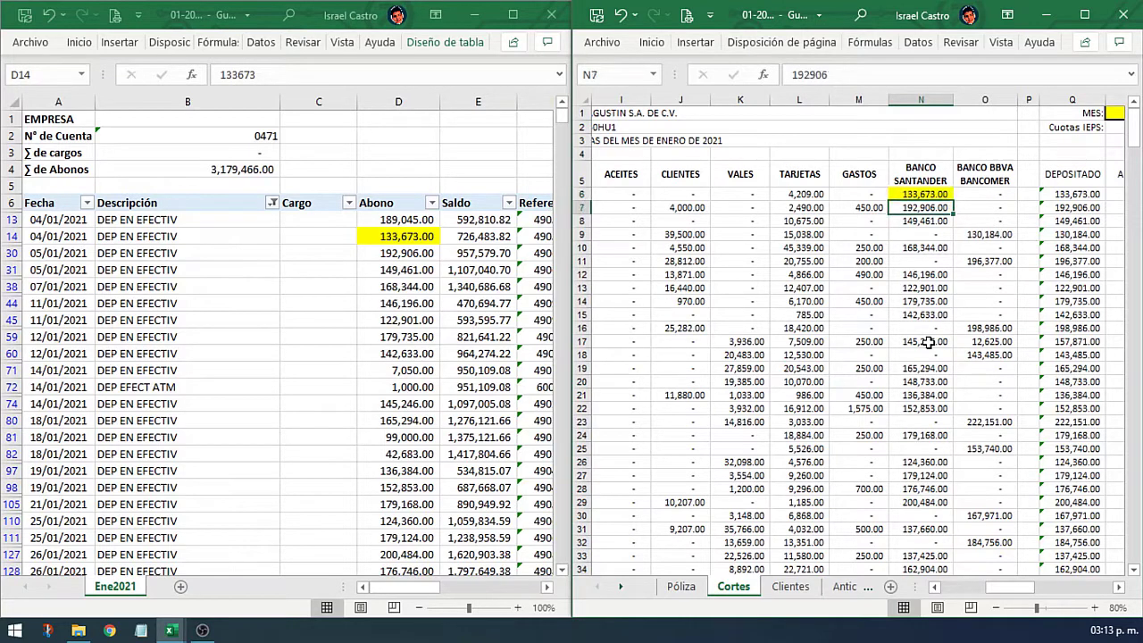
Step: Repeat the yellow fill on 192,906.00 in both sheets and on Santander 149,461.00
click(402, 253)
key(F4)
click(928, 211)
key(F4)
click(931, 221)
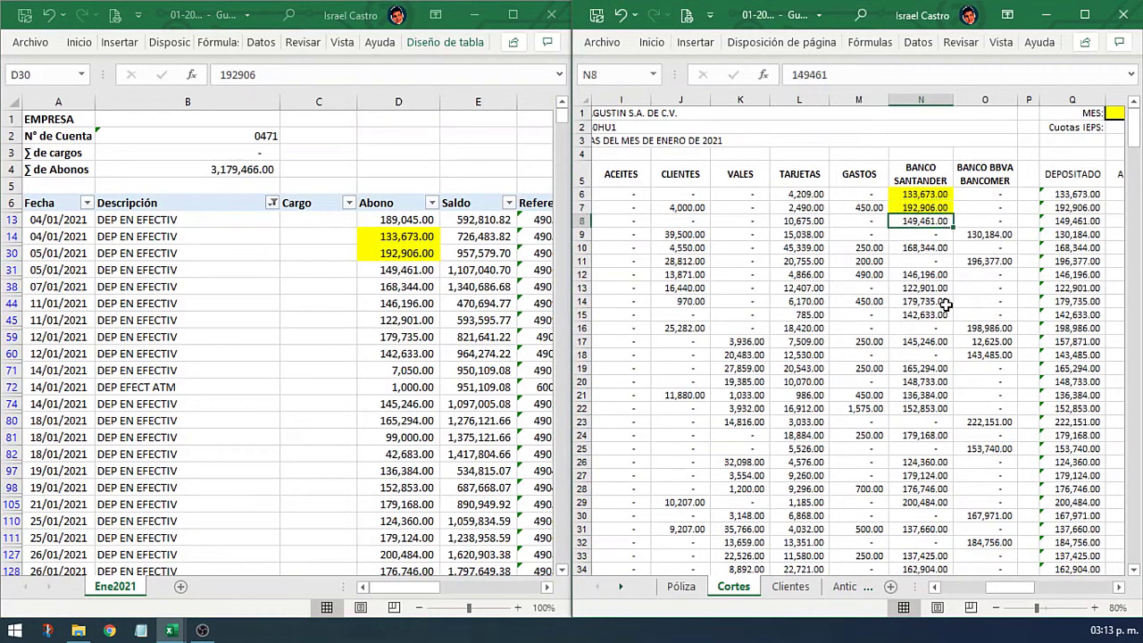
key(F4)
Step: Fill the statement's 149,461.00 and both 168,344.00 amounts yellow
click(405, 270)
key(F4)
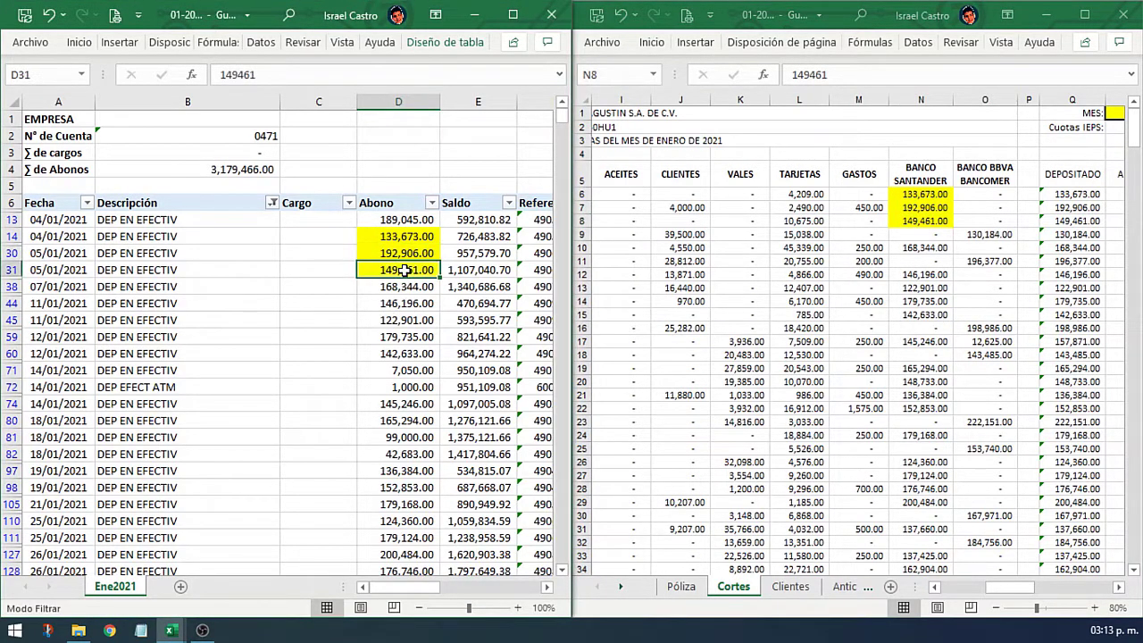
click(896, 251)
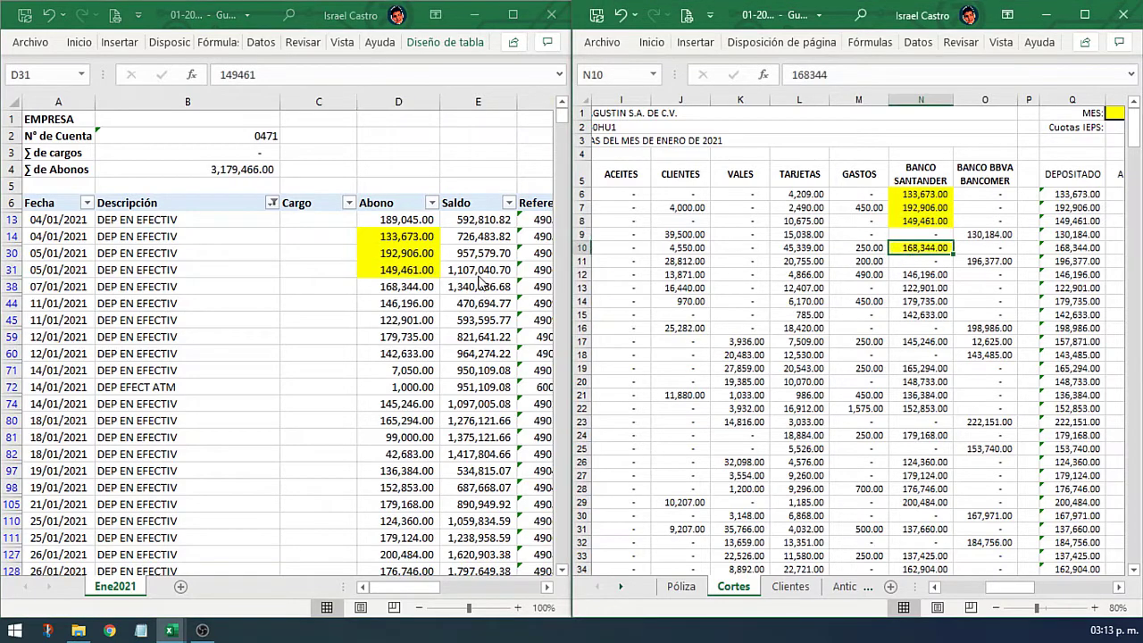
key(F4)
click(407, 287)
key(F4)
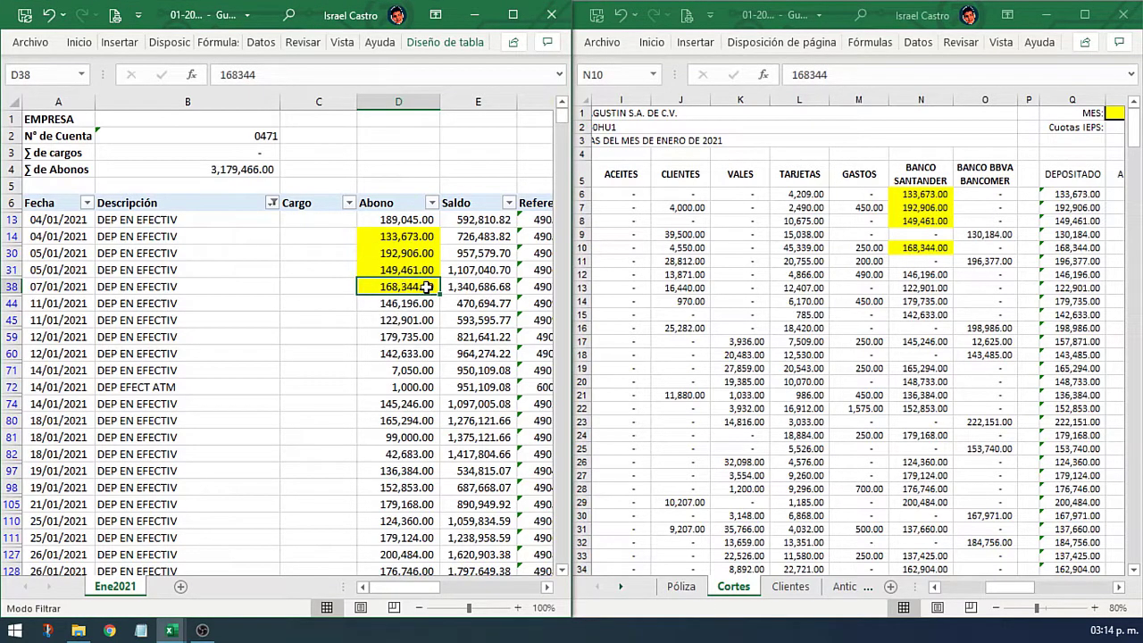
click(920, 274)
scroll(919, 272, down, 5)
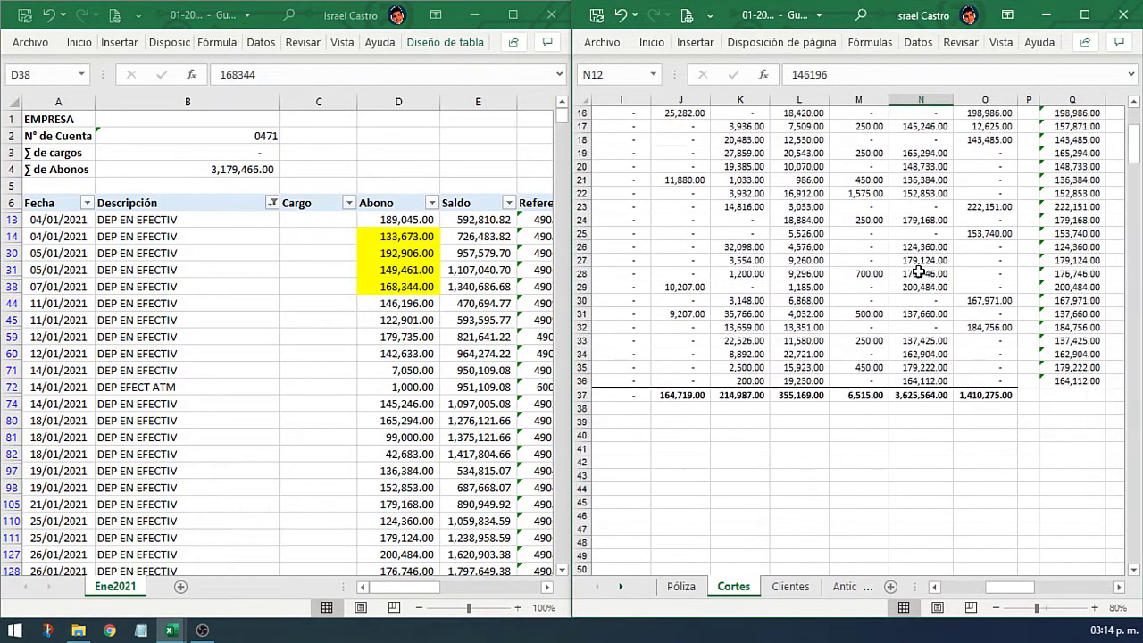
shift+click(924, 381)
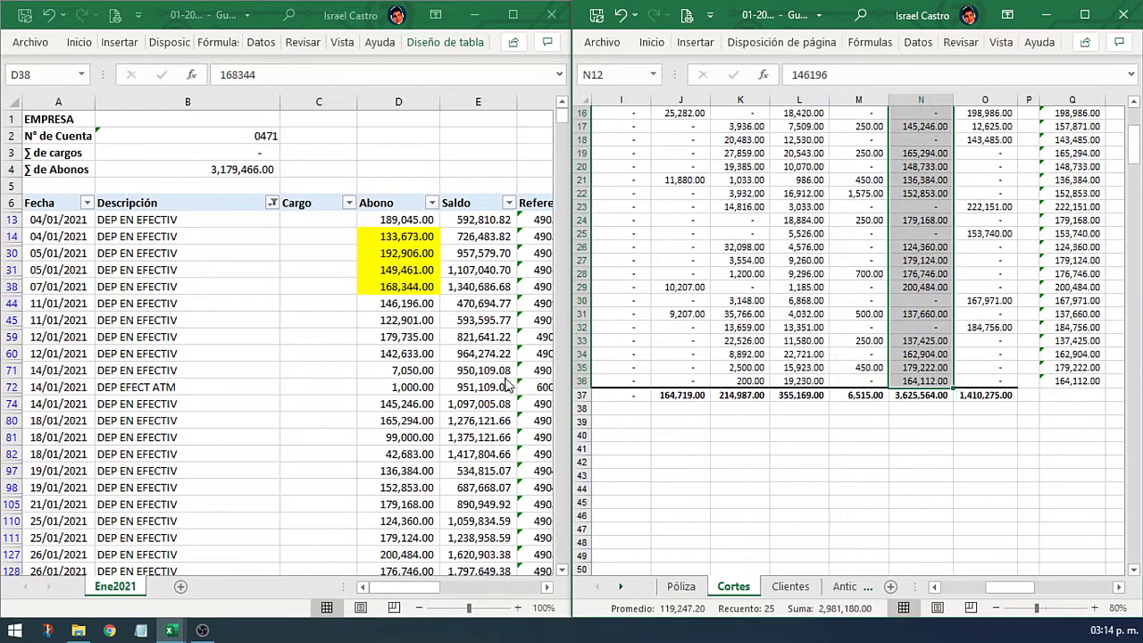
click(406, 287)
click(419, 303)
scroll(418, 303, down, 3)
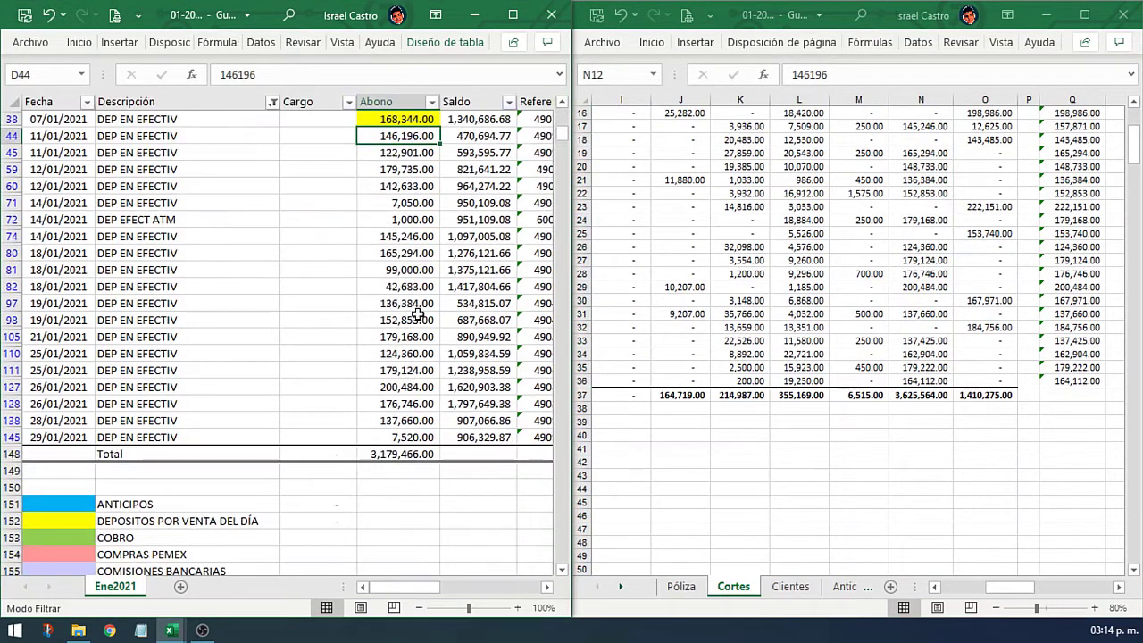
shift+click(401, 437)
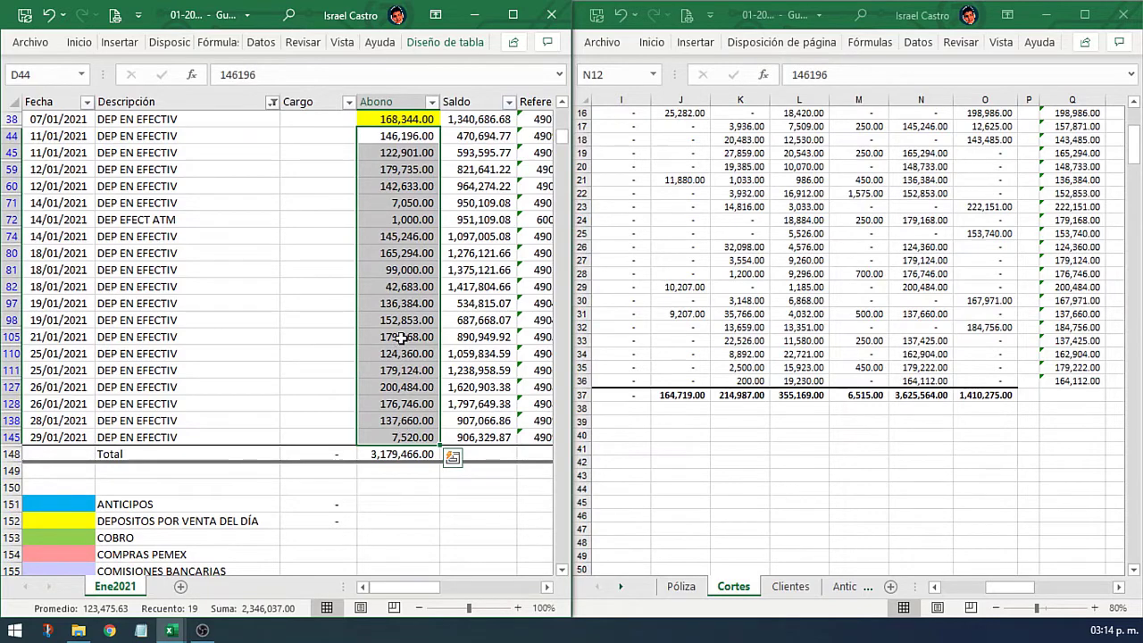
right_click(402, 357)
click(470, 69)
click(471, 253)
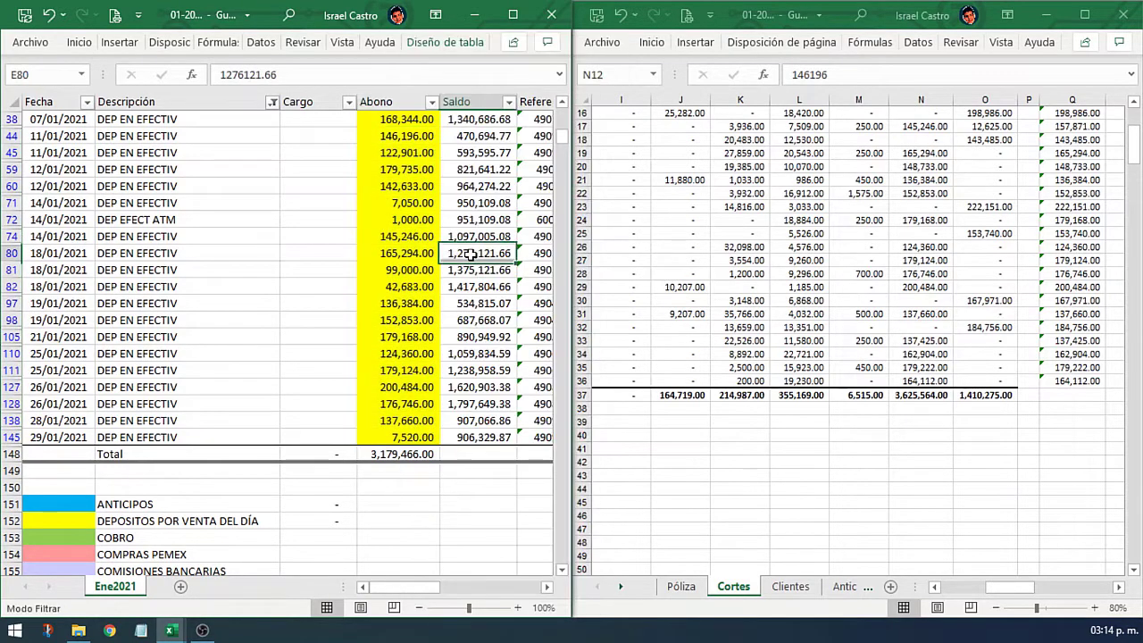
scroll(471, 254, up, 3)
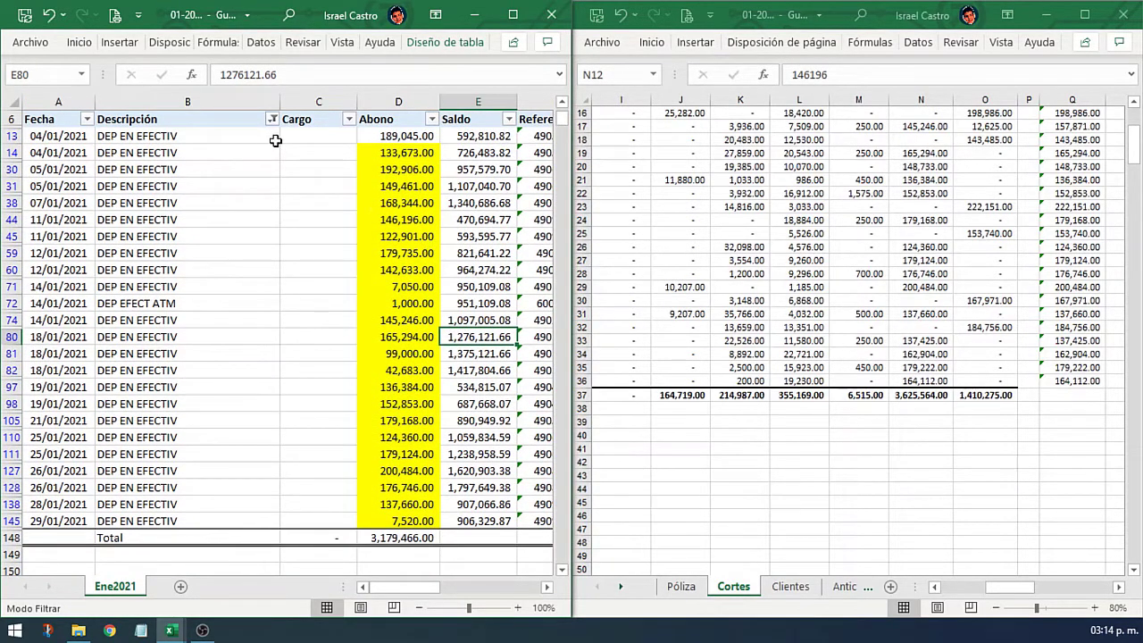
click(273, 120)
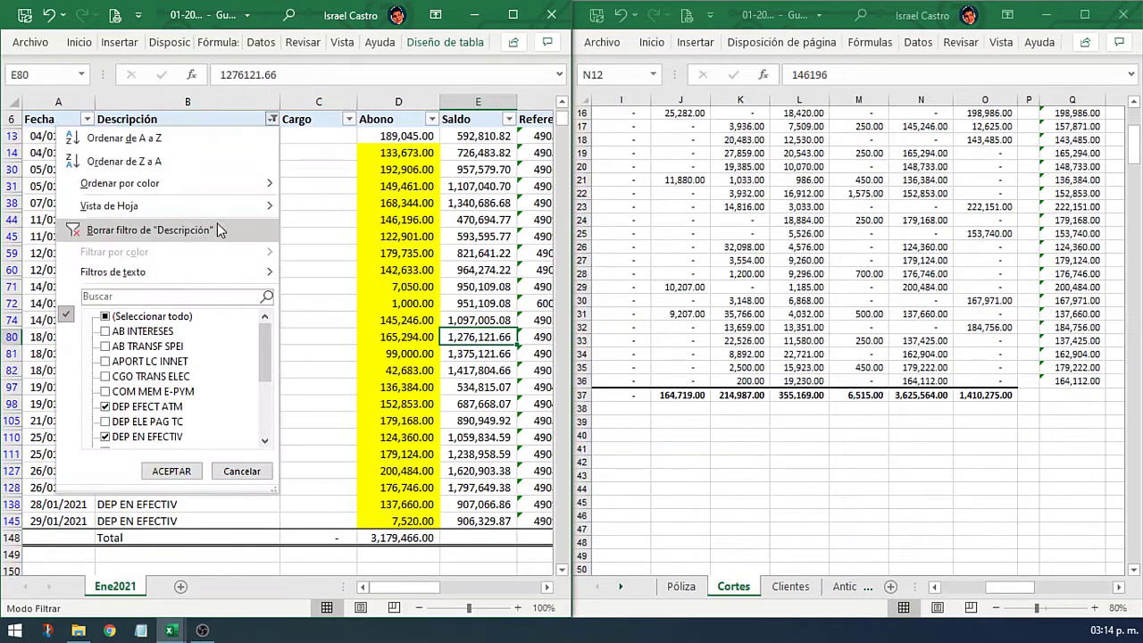
click(158, 232)
scroll(440, 304, down, 10)
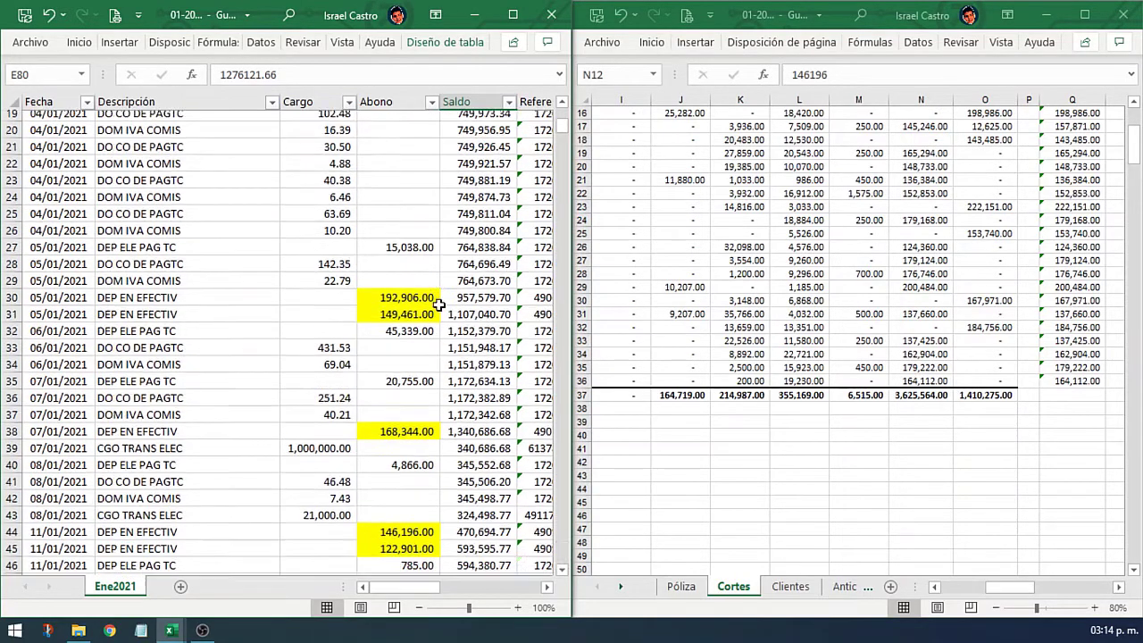
scroll(440, 305, down, 4)
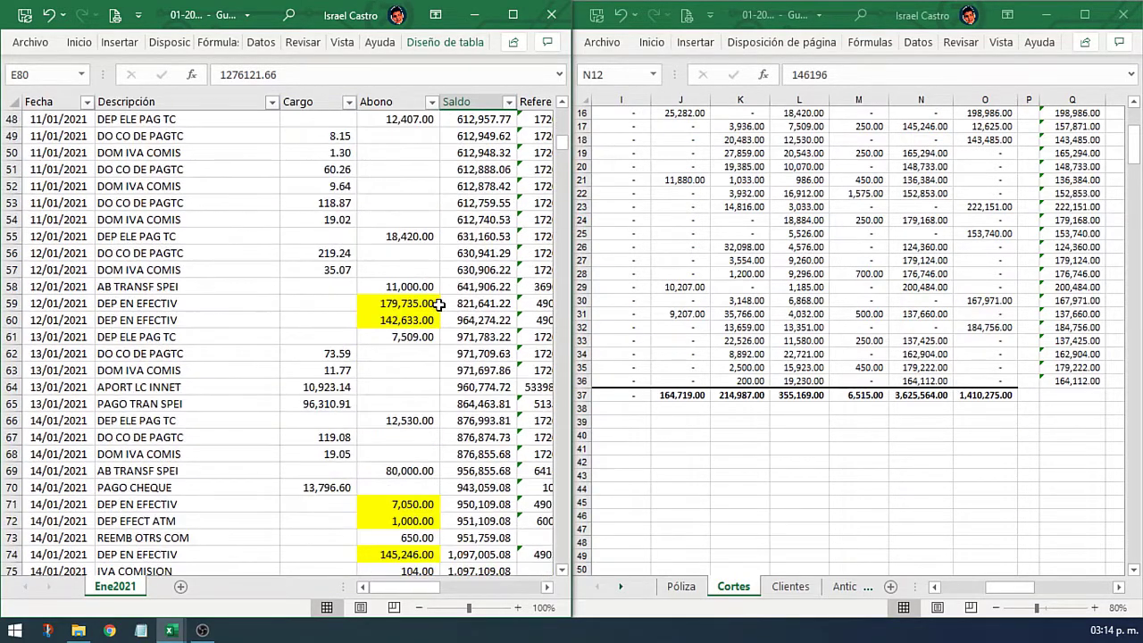
click(426, 304)
scroll(425, 325, up, 8)
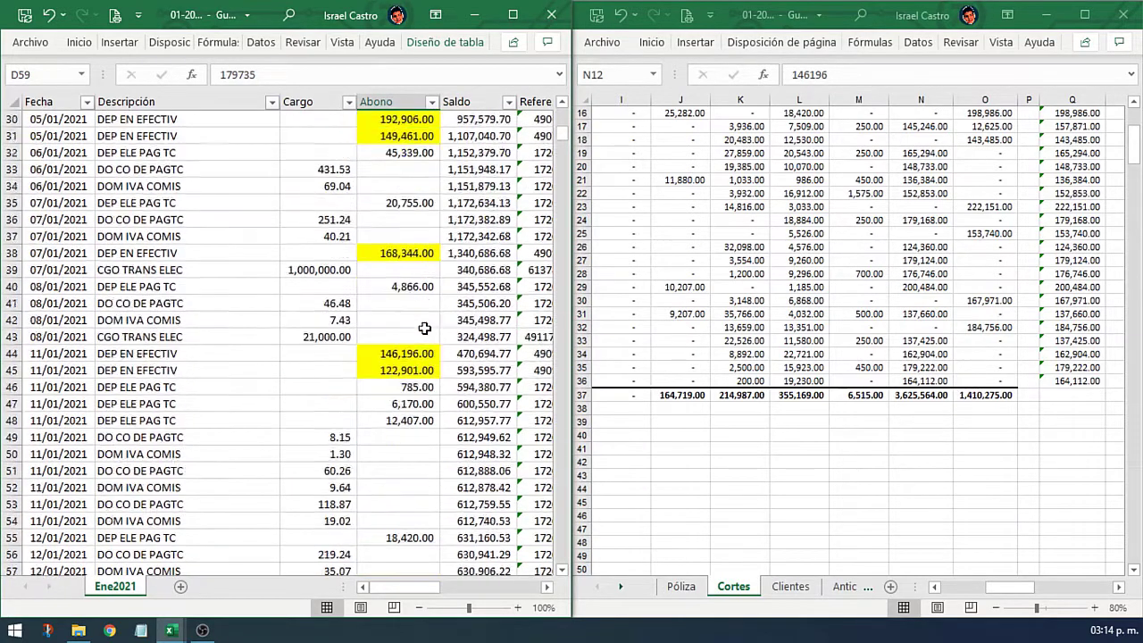
scroll(426, 329, down, 14)
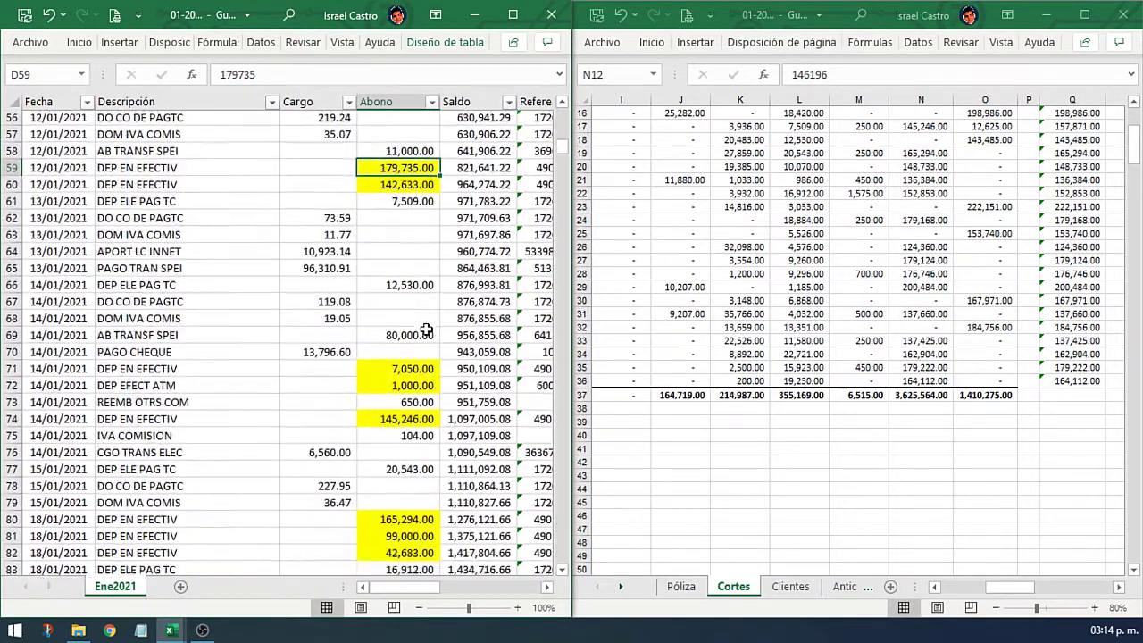
scroll(427, 329, down, 12)
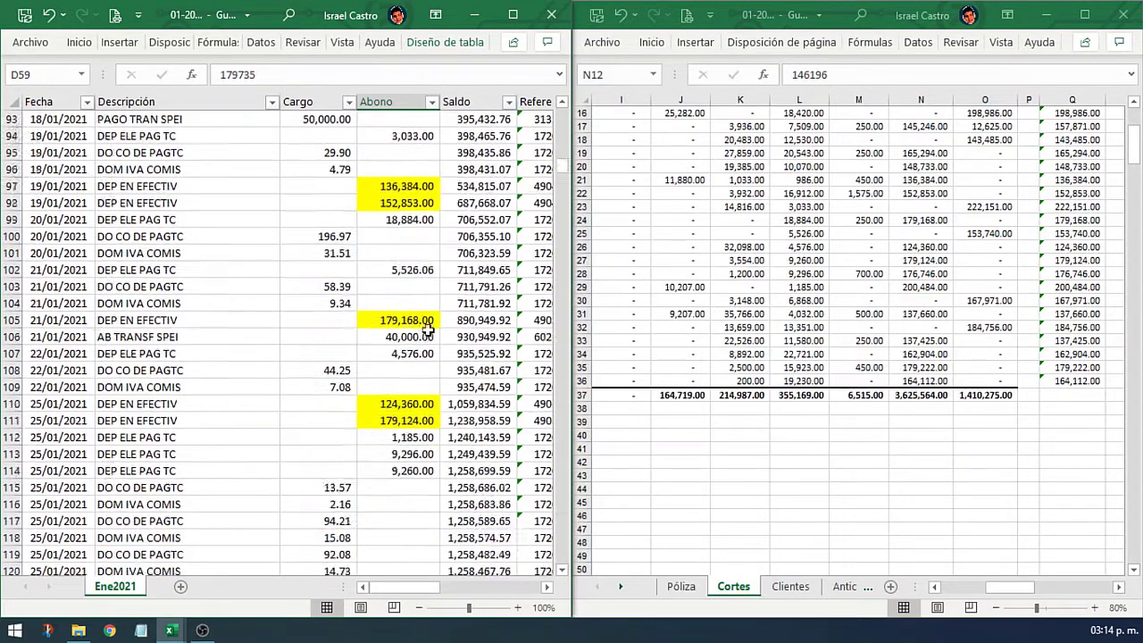
scroll(428, 330, down, 1)
scroll(782, 250, up, 5)
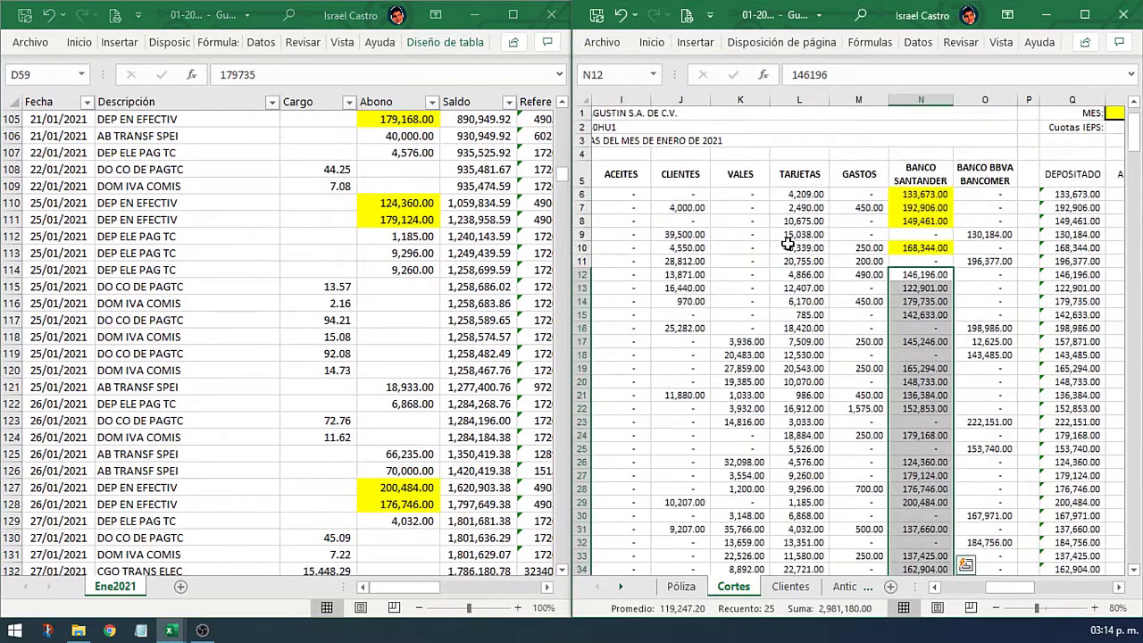
click(799, 183)
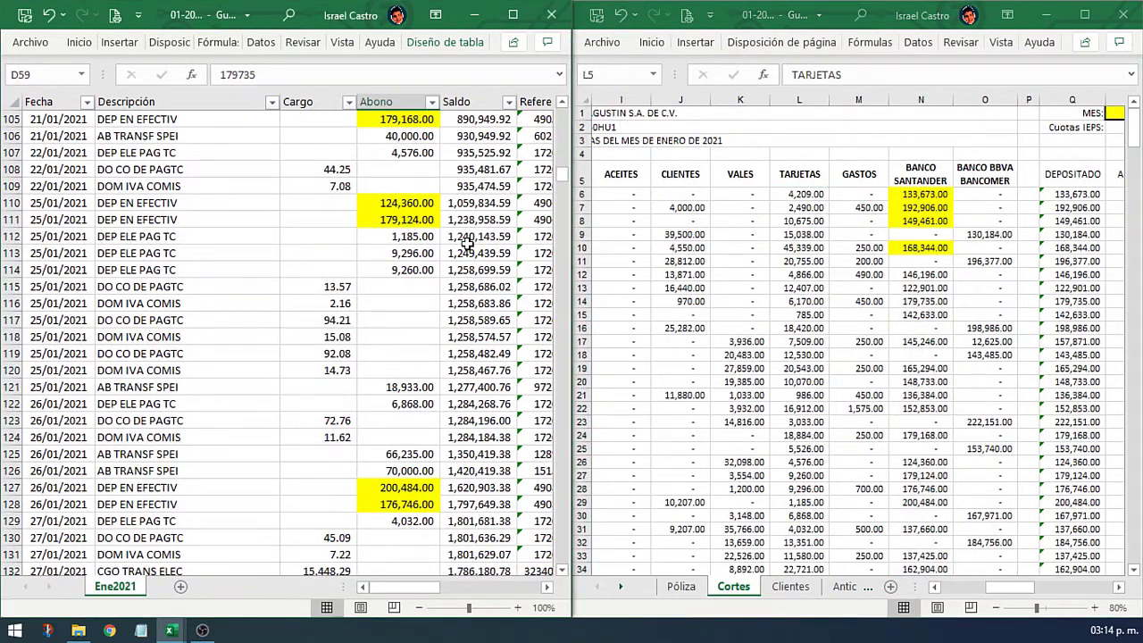
scroll(398, 224, up, 20)
scroll(265, 181, up, 7)
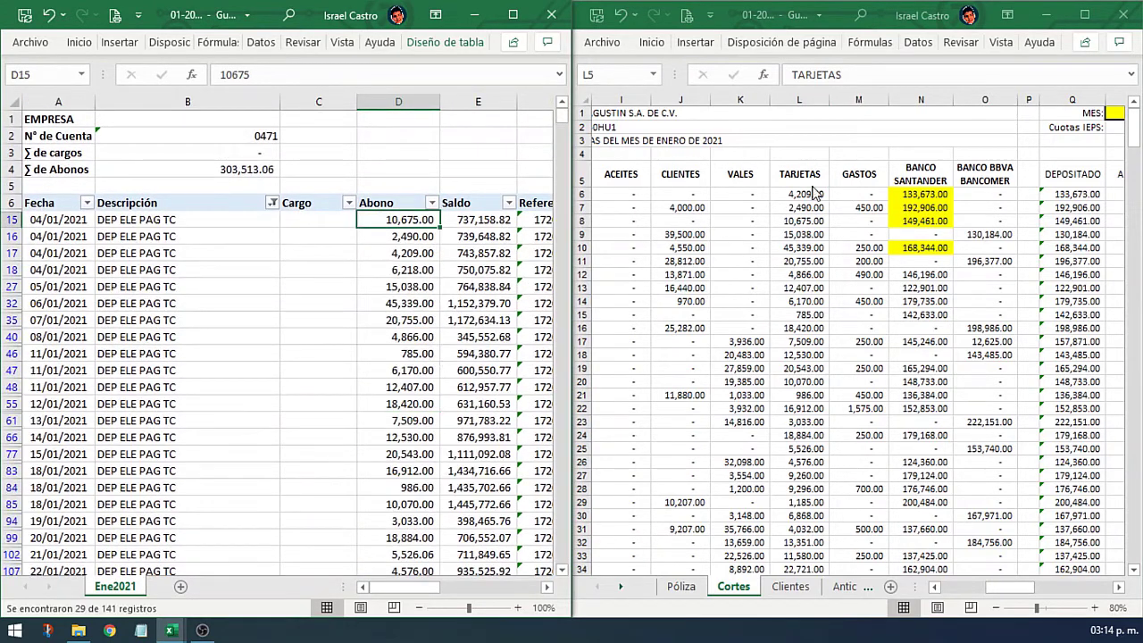
Step: Fill all filtered DEP ELE PAG TC Abono amounts yellow
click(803, 186)
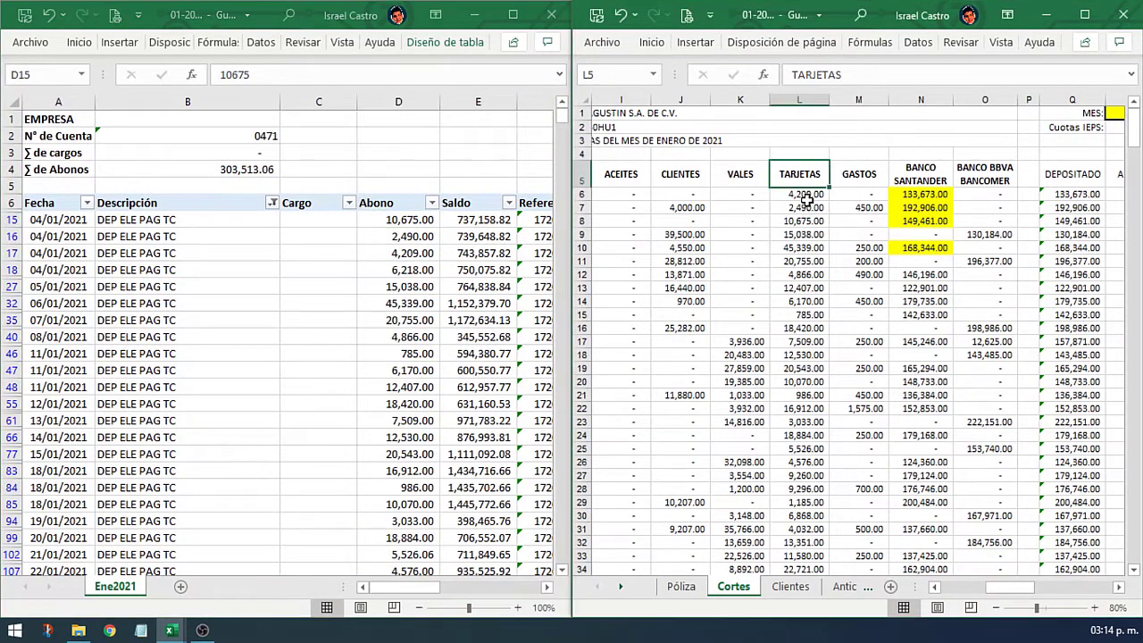
click(413, 225)
key(ctrl+shift+Down)
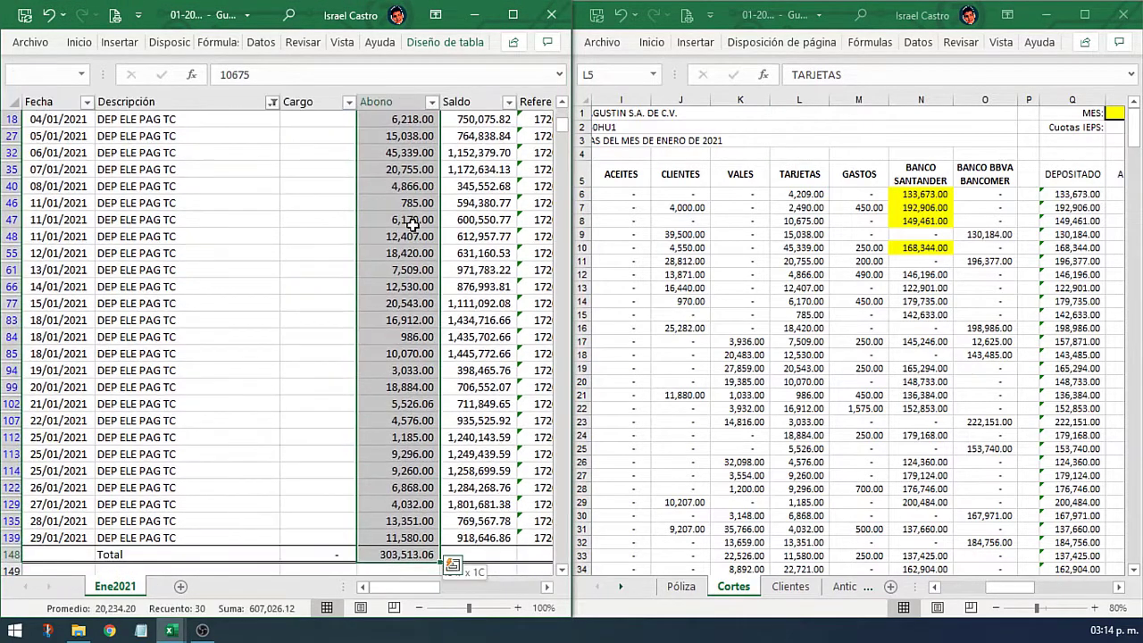
right_click(409, 219)
click(480, 70)
key(ctrl+Up)
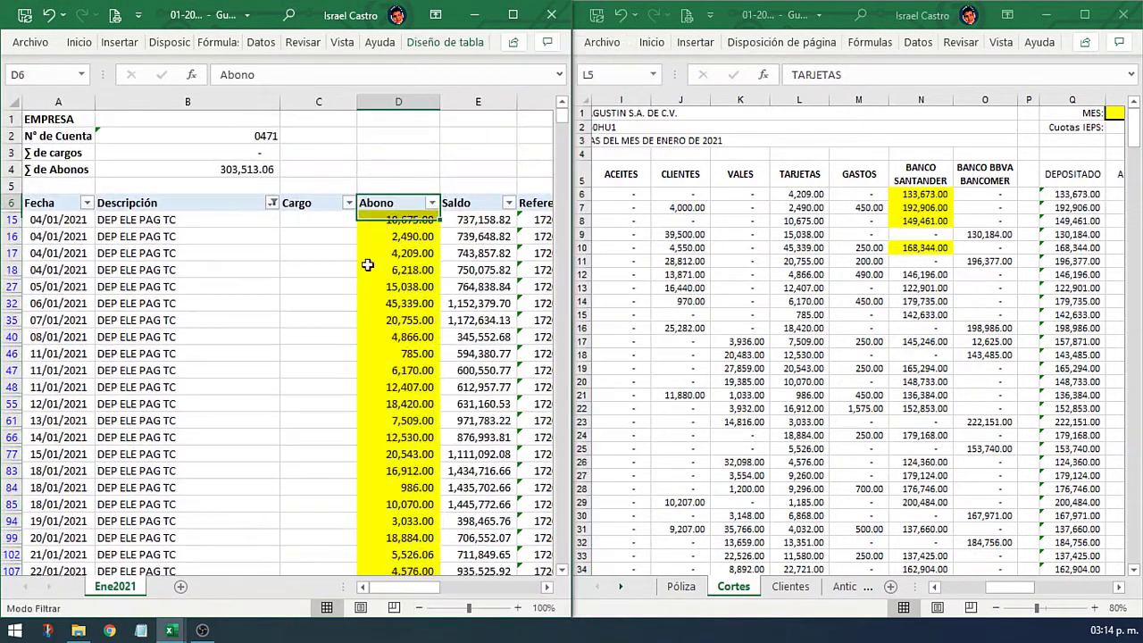
Step: Clear the Descripción filter and scroll through all statement rows
click(272, 203)
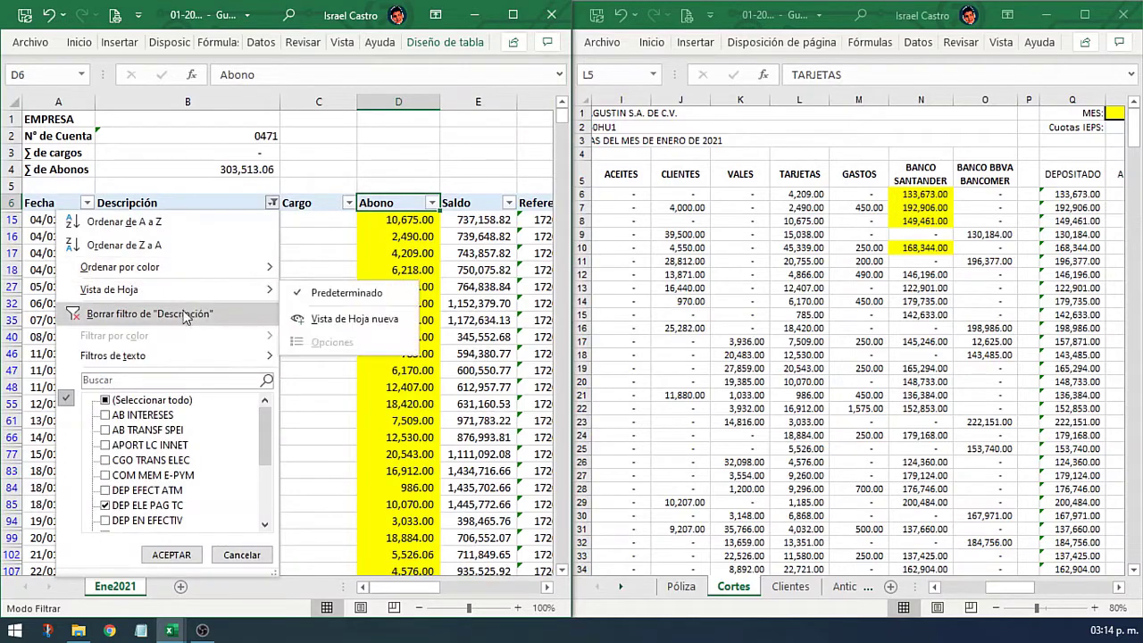
click(186, 317)
scroll(397, 299, down, 3)
scroll(397, 300, down, 20)
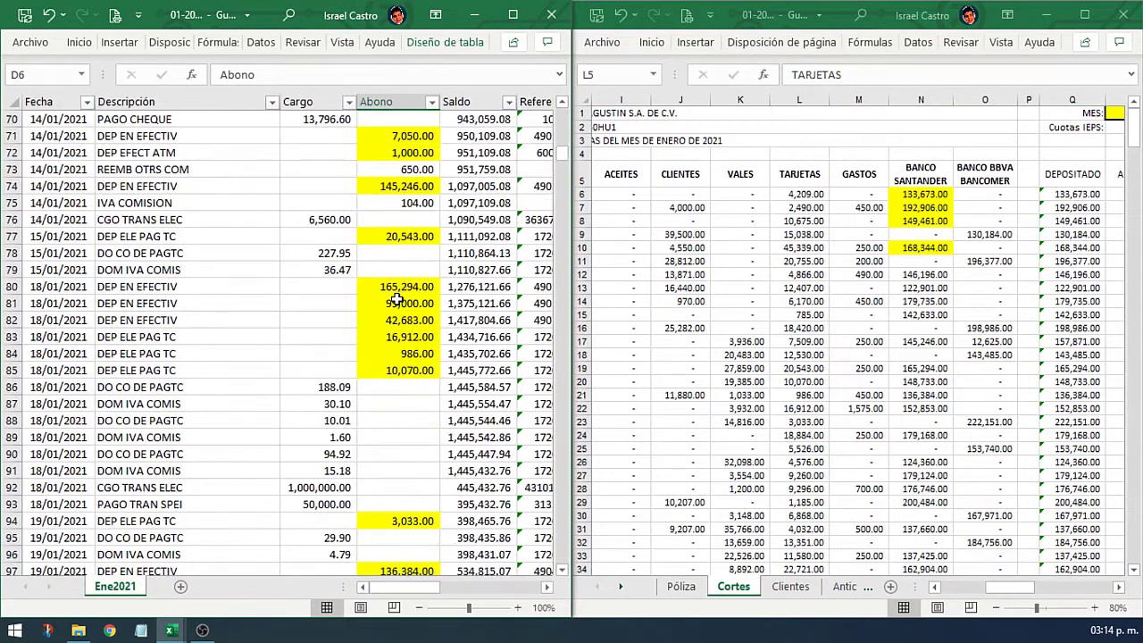
scroll(397, 297, down, 4)
scroll(402, 291, up, 15)
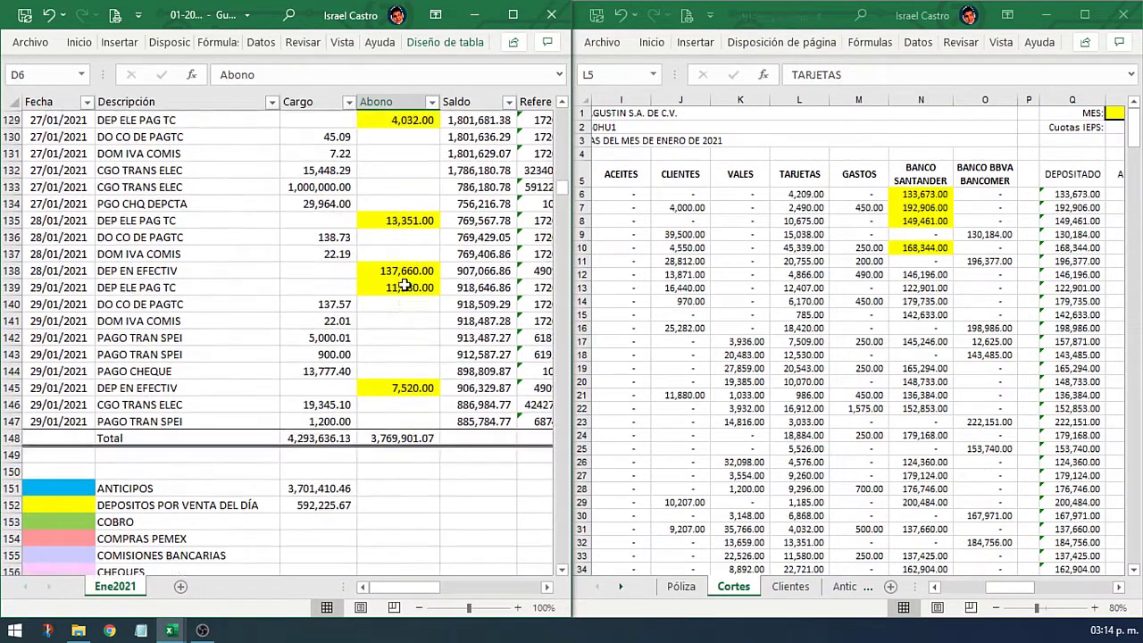
scroll(405, 284, up, 20)
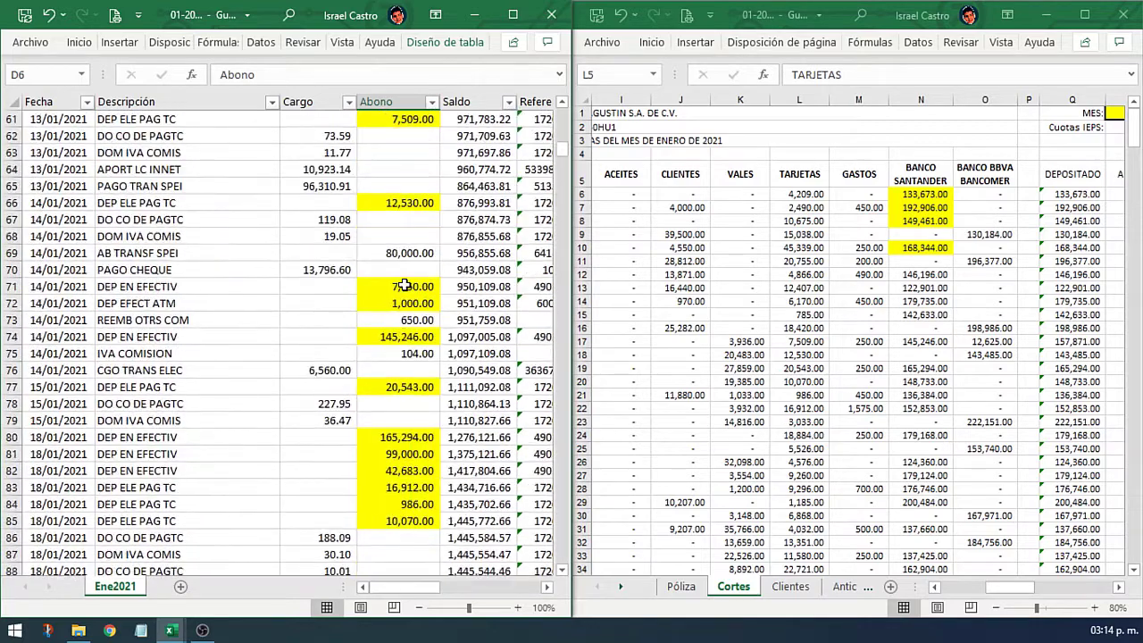
scroll(404, 284, up, 7)
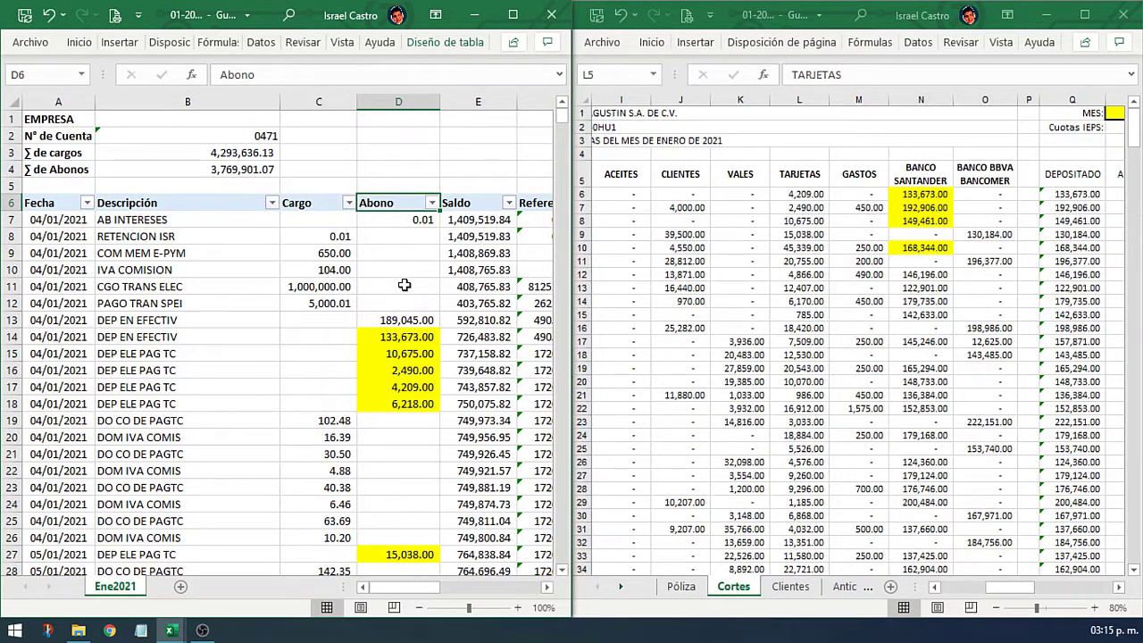
click(322, 222)
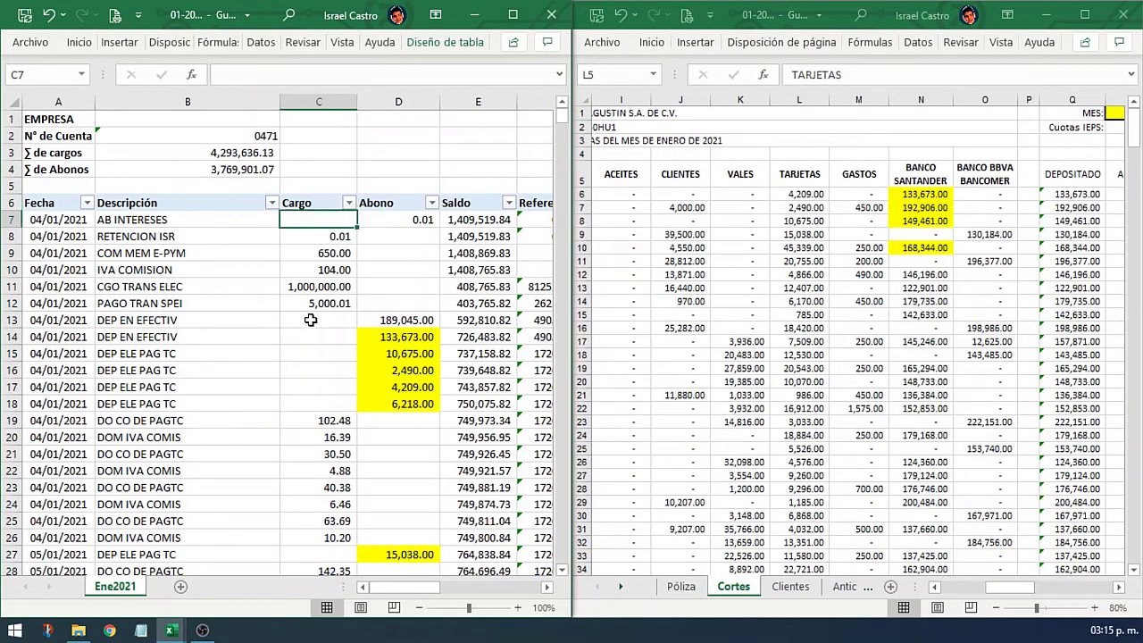
click(342, 289)
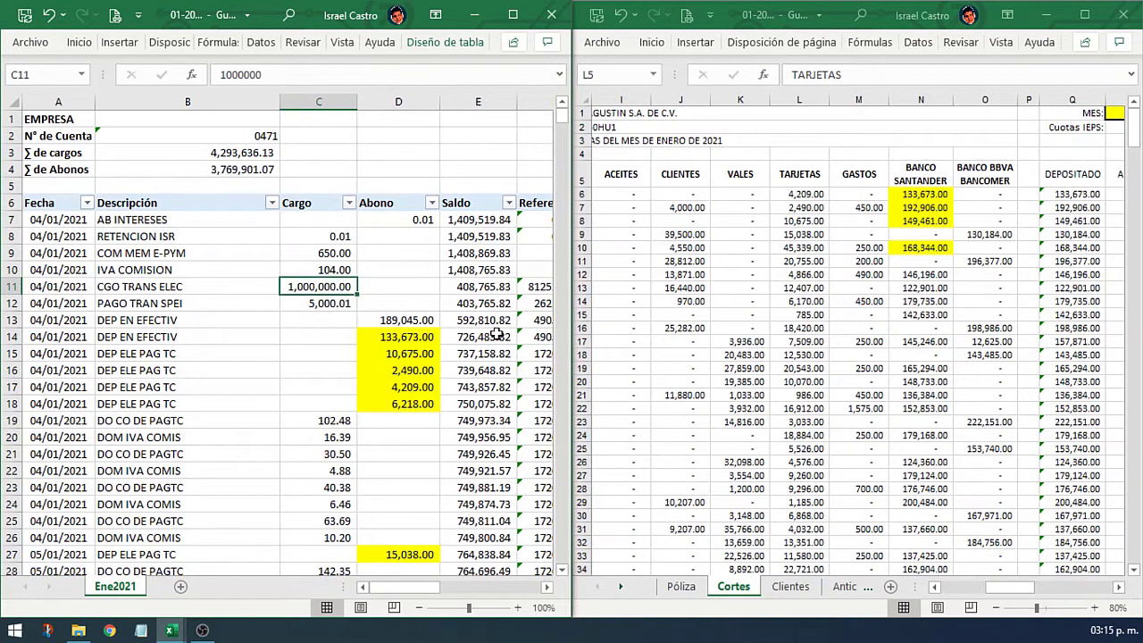
key(Right)
key(Right)
key(Right)
key(Right)
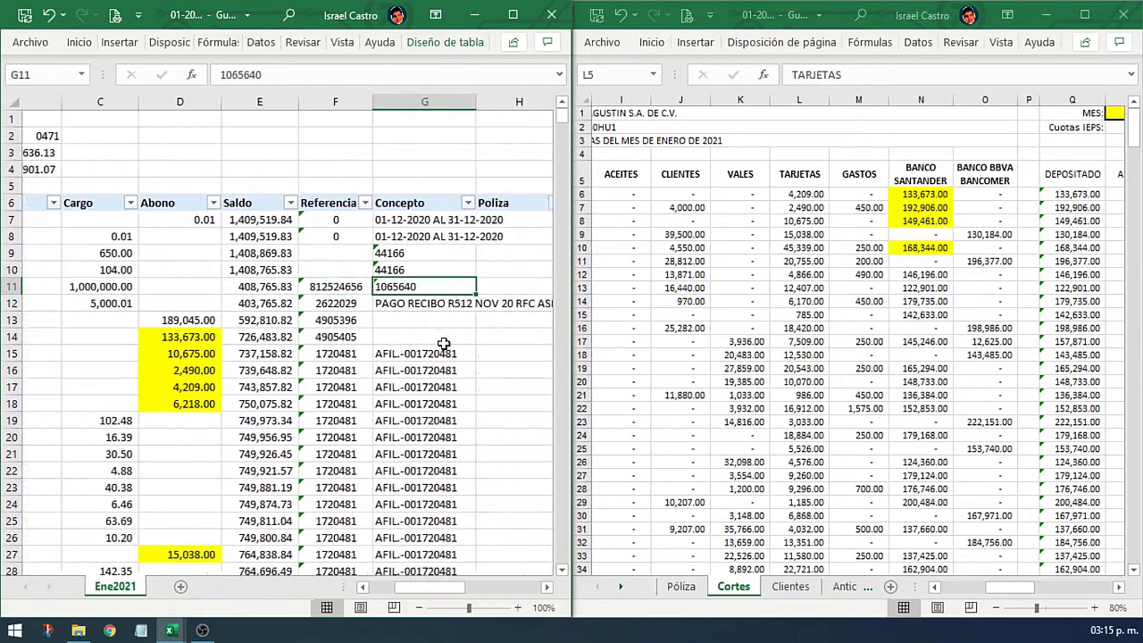
click(512, 14)
key(Left)
key(Left)
key(Left)
key(Left)
key(Left)
key(Left)
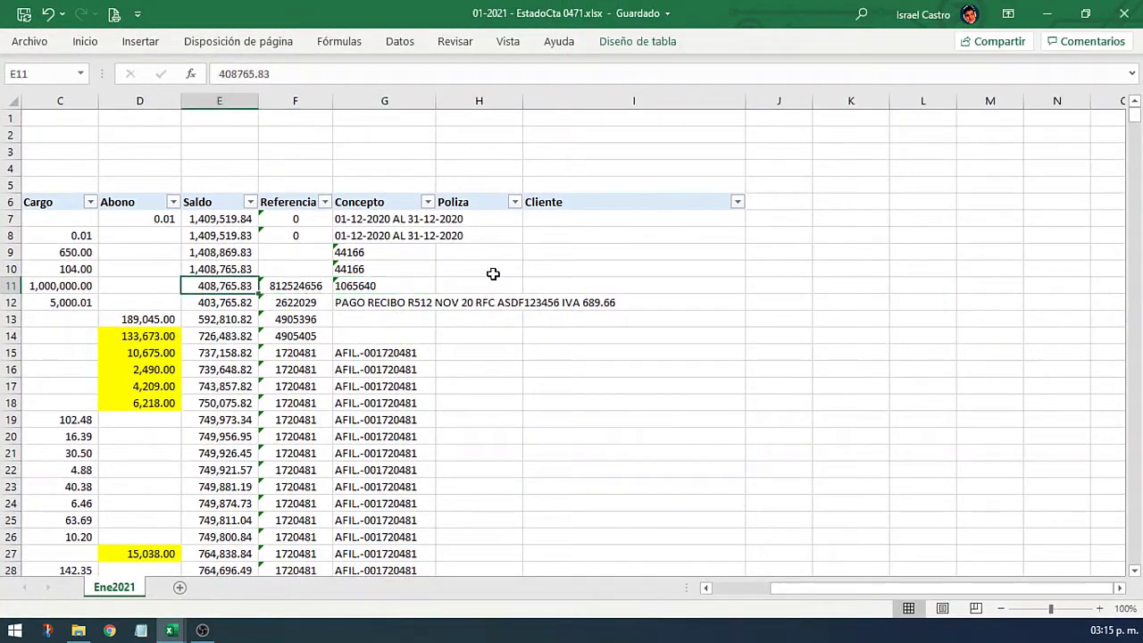
click(330, 290)
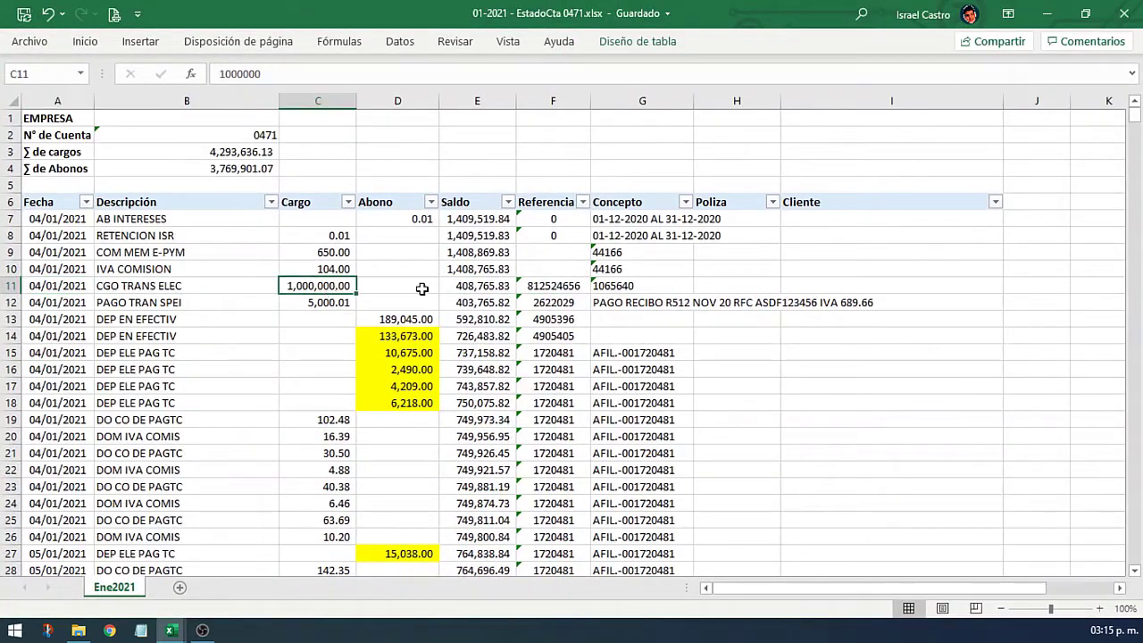
click(618, 288)
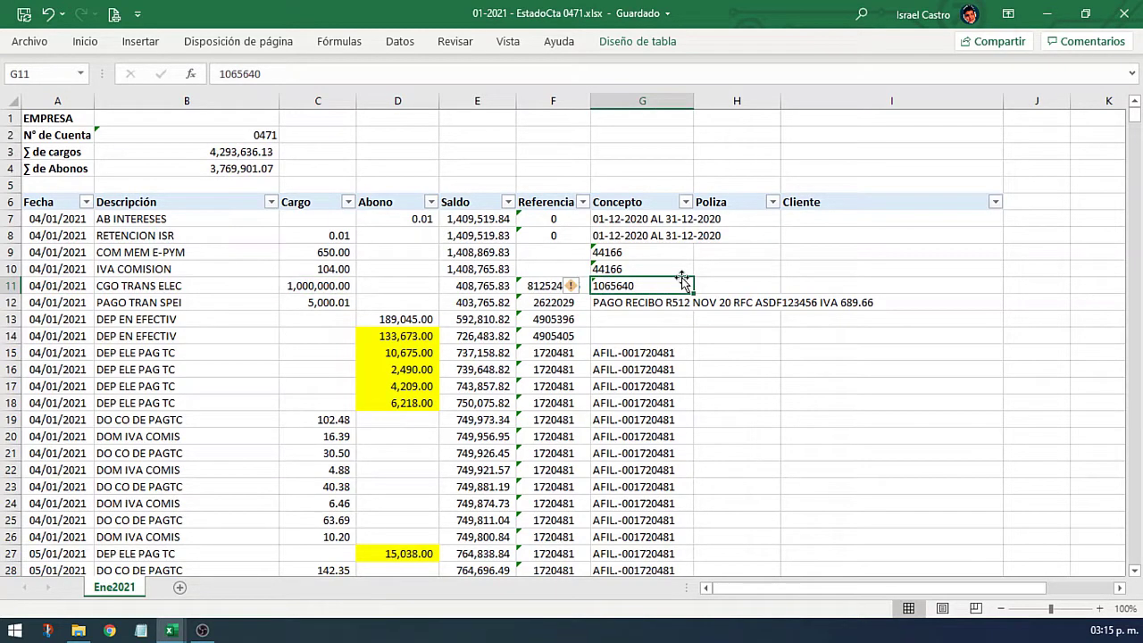
key(ctrl+c)
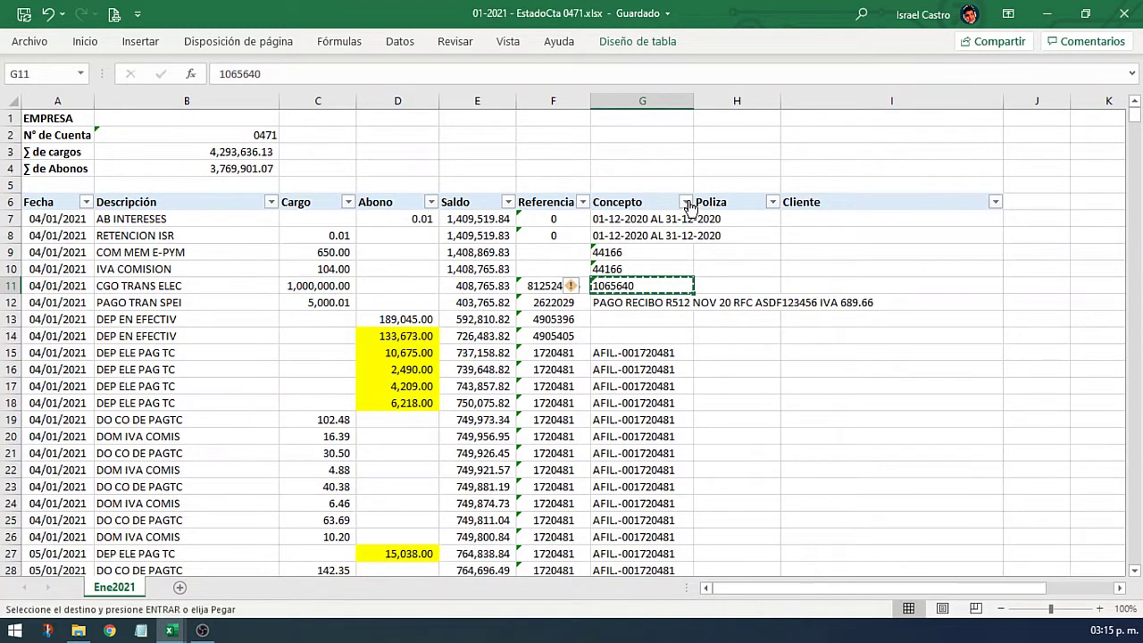
Step: Filter Concepto to 1065640, leaving the four 1,000,000.00 CGO TRANS ELEC charges
click(685, 202)
click(601, 381)
key(ctrl+v)
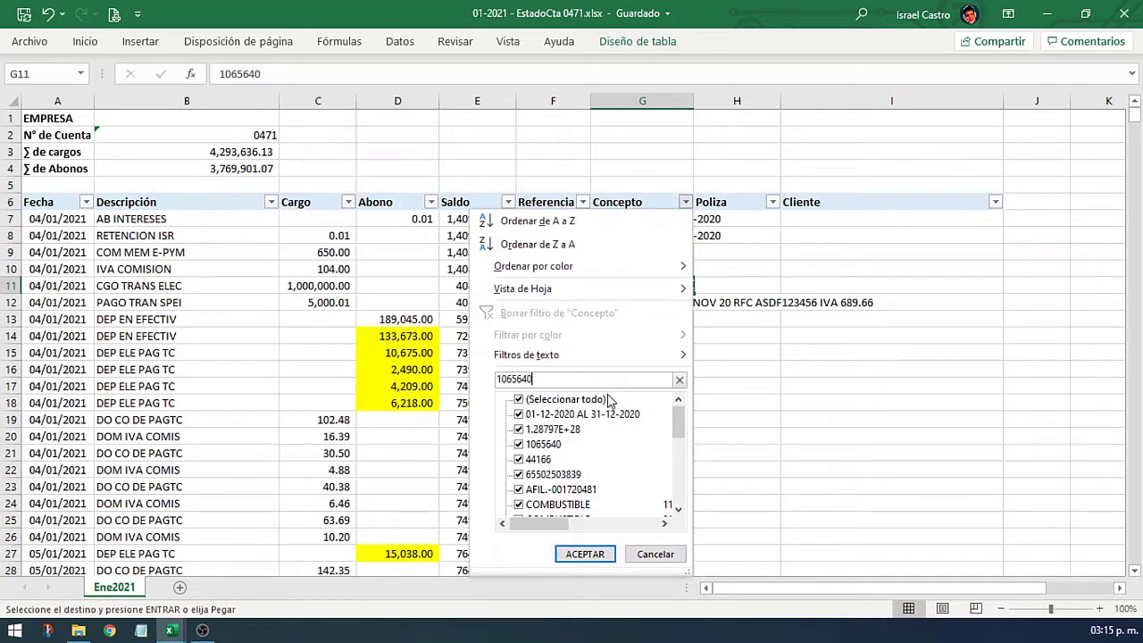
click(585, 553)
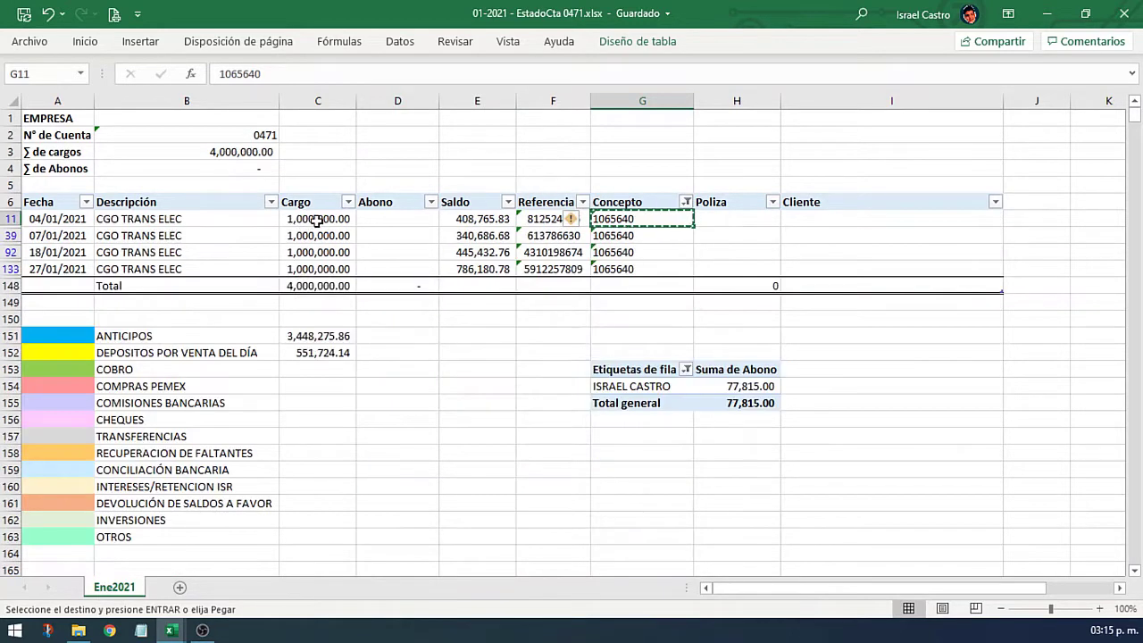
drag(316, 217, 319, 265)
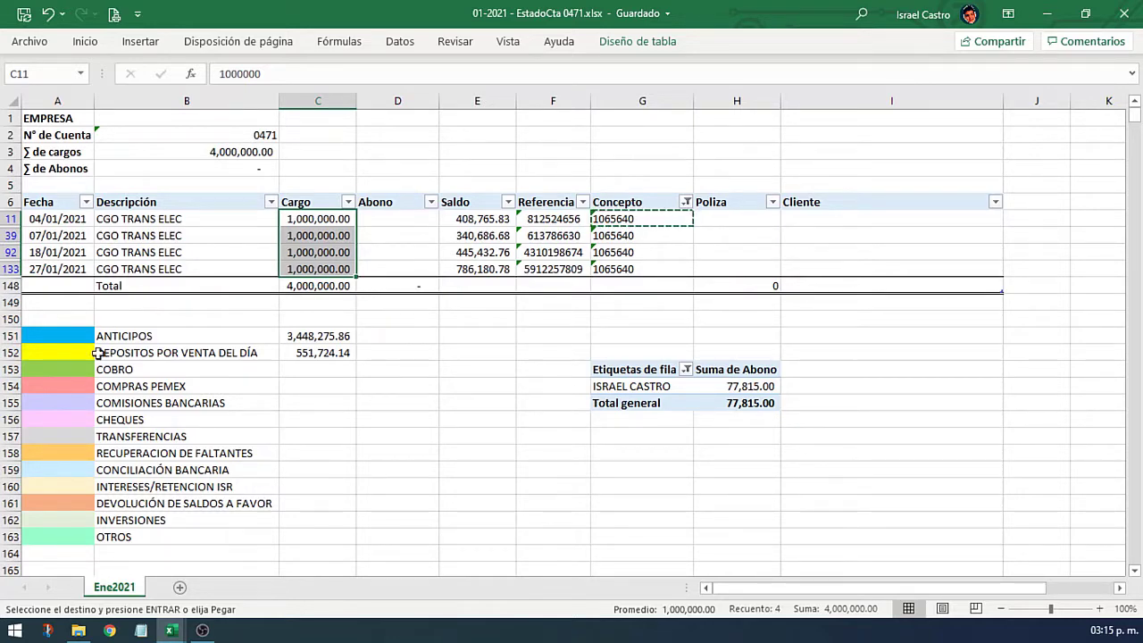
Step: Reapply the salmon fill to the COMPRAS PEMEX legend cell
click(73, 387)
right_click(72, 386)
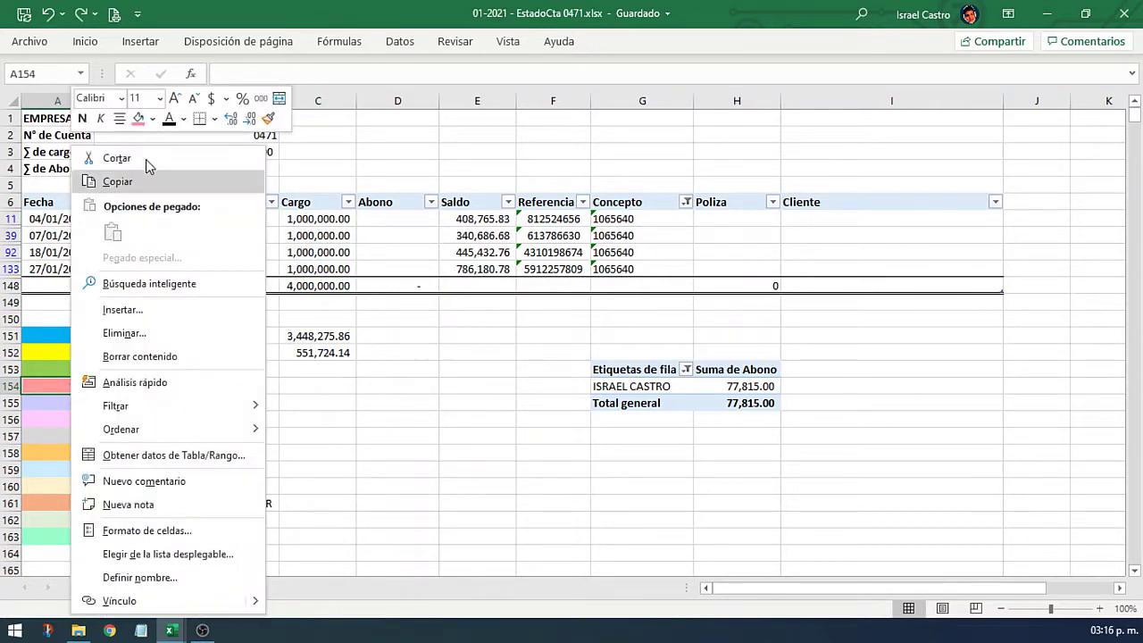
click(153, 118)
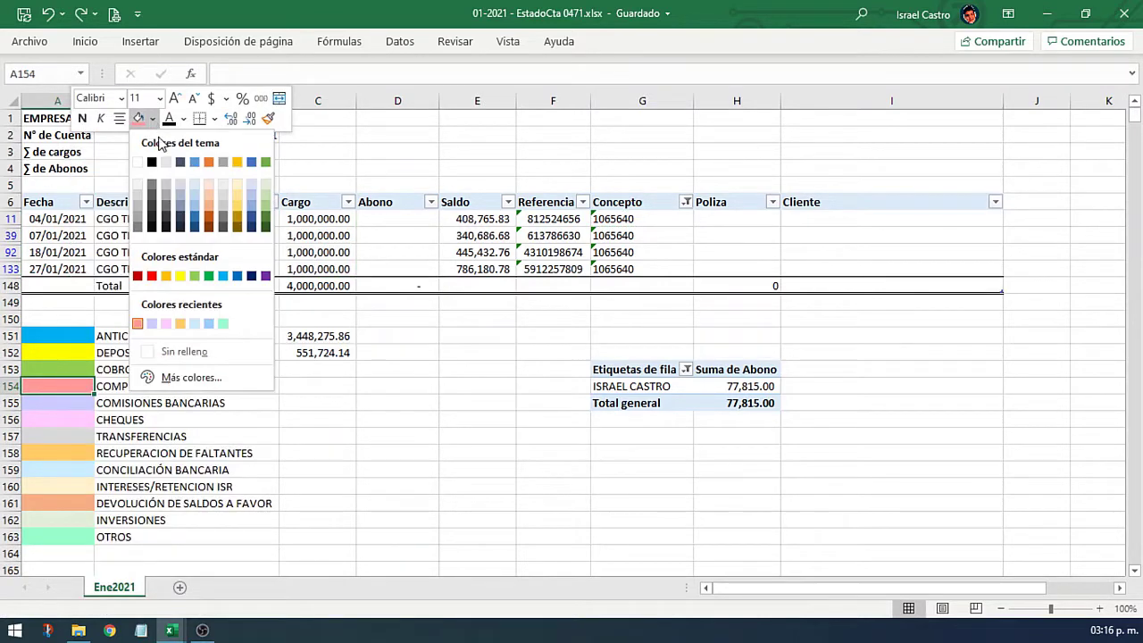
click(138, 324)
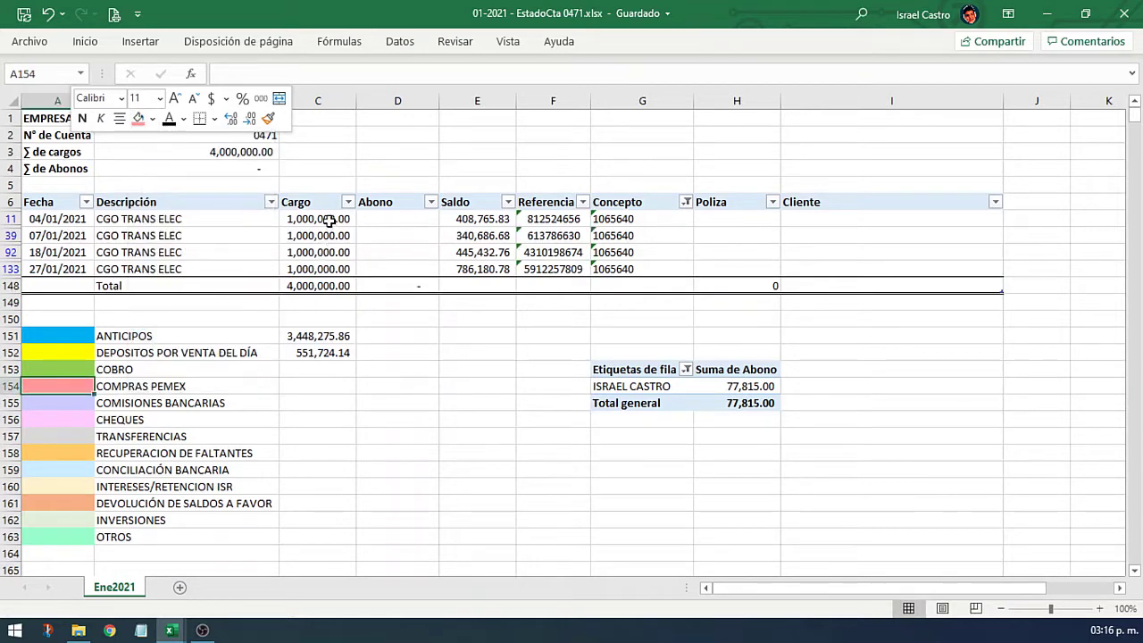
Step: Fill the four 1,000,000.00 charges salmon pink and clear the Concepto filter
drag(329, 220, 332, 264)
right_click(333, 268)
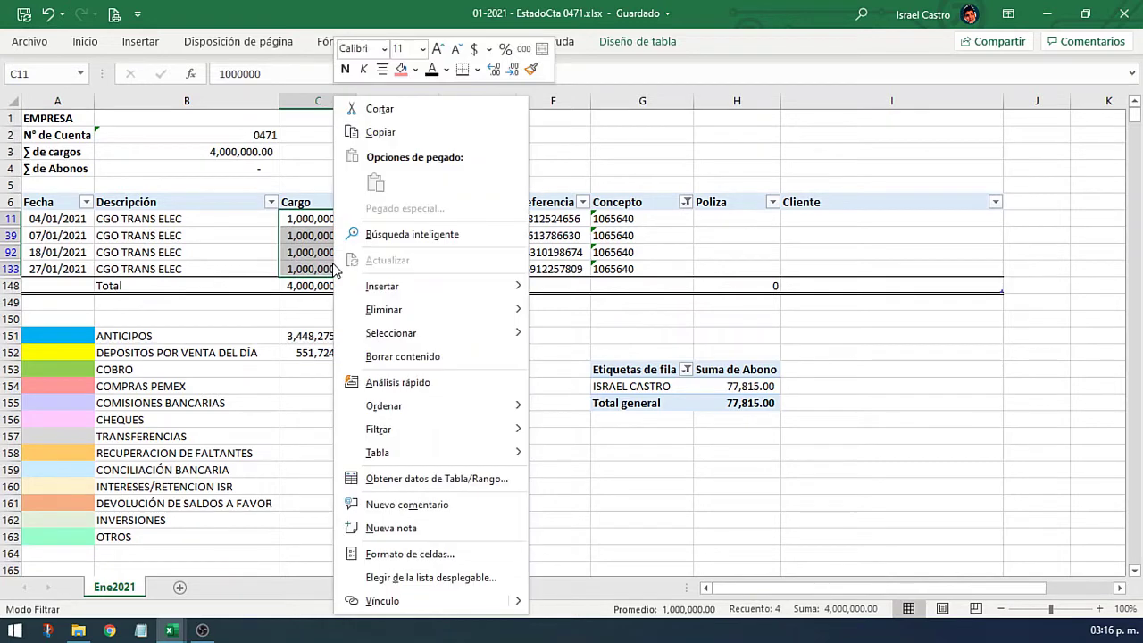
click(402, 71)
click(393, 253)
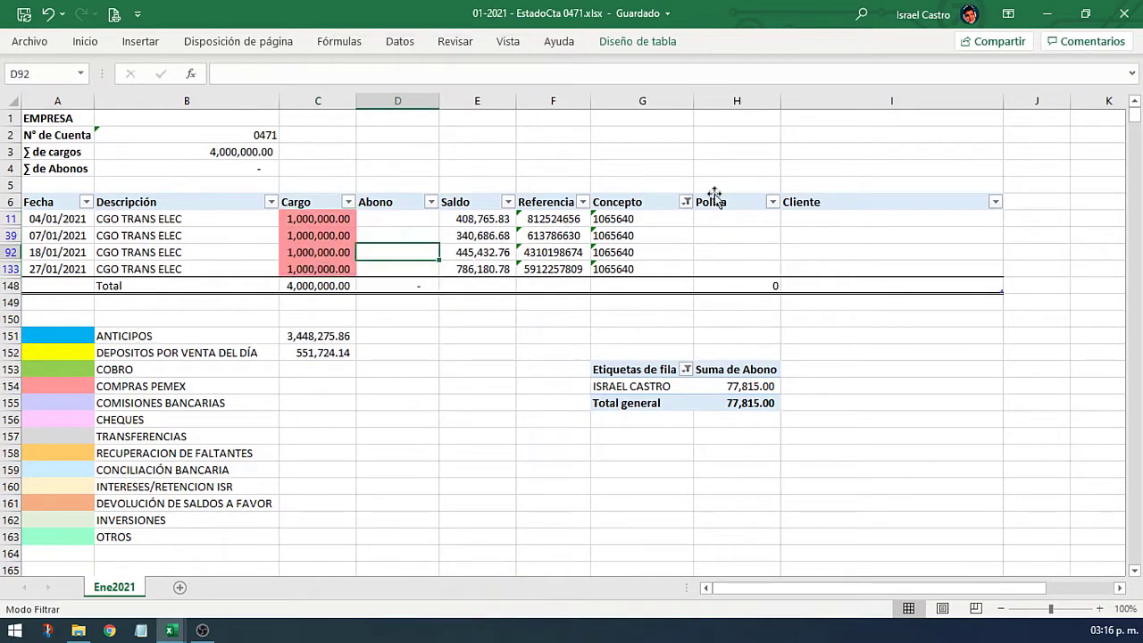
click(685, 202)
click(527, 307)
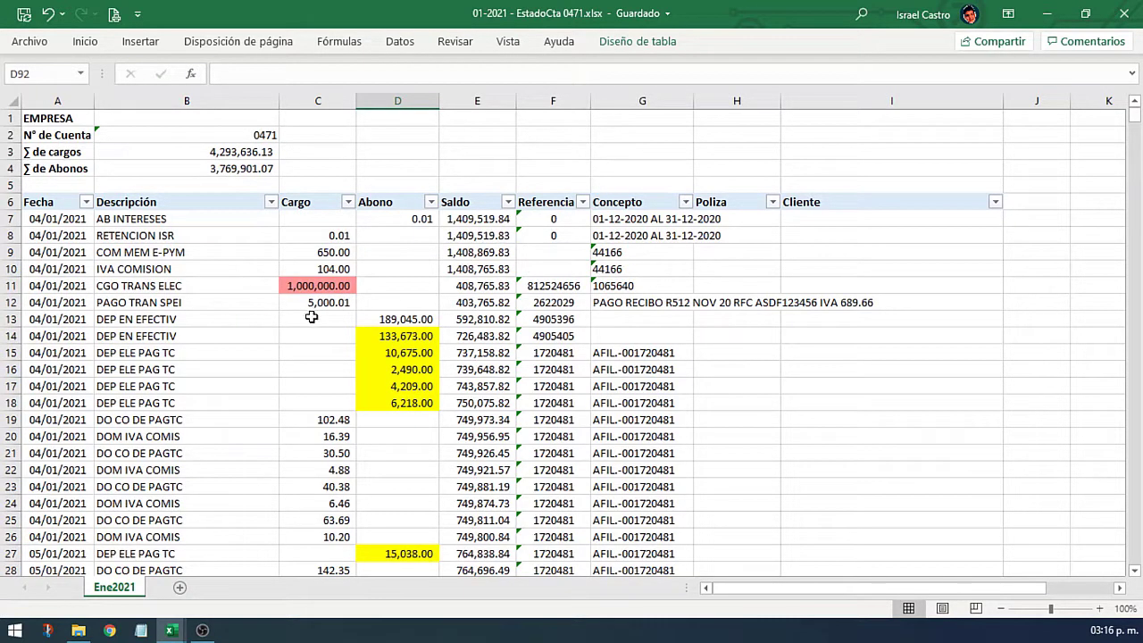
Step: Filter Referencia to only the cheque references 1043 to 1045
click(582, 203)
click(483, 399)
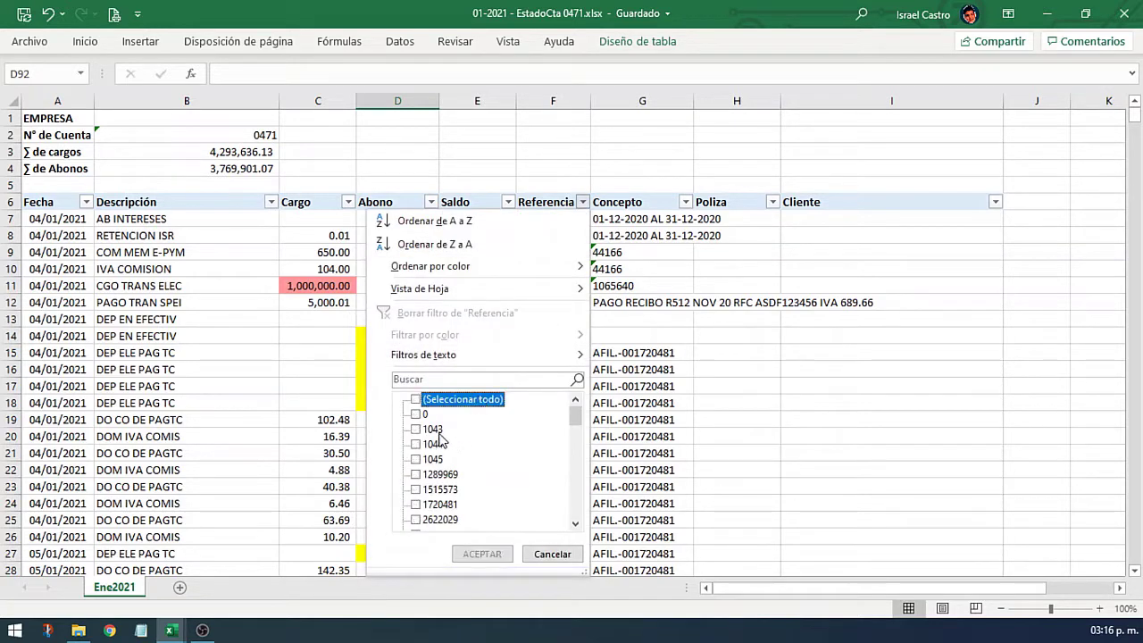
click(434, 430)
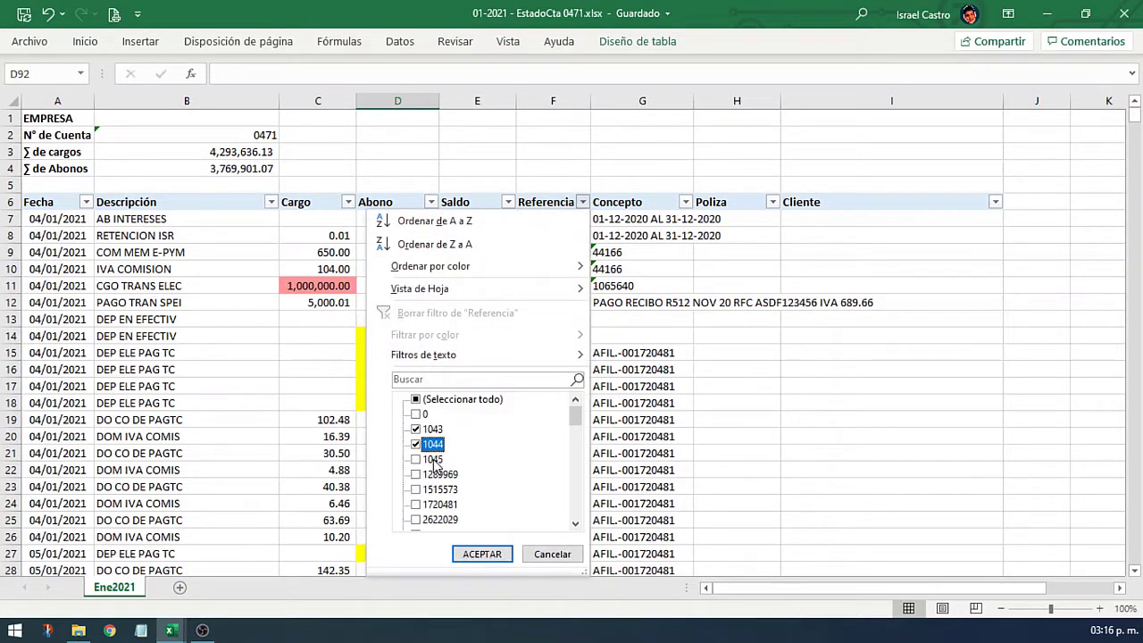
click(487, 555)
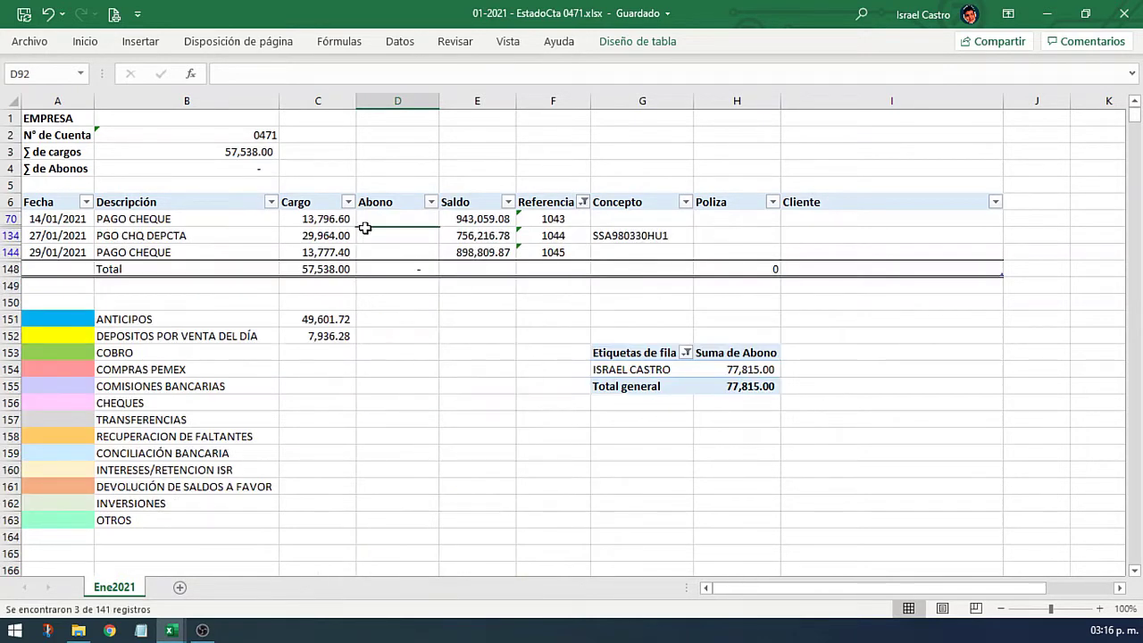
Step: Fill the three cheque charges with the CHEQUES legend pink and clear the Referencia filter
click(77, 407)
right_click(81, 407)
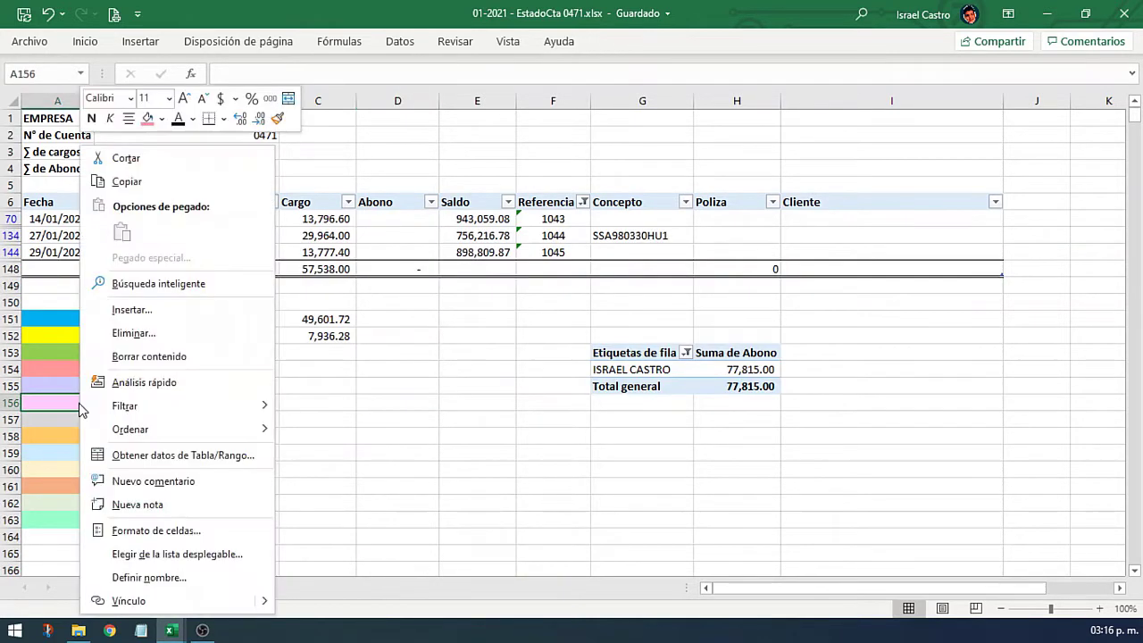
click(161, 119)
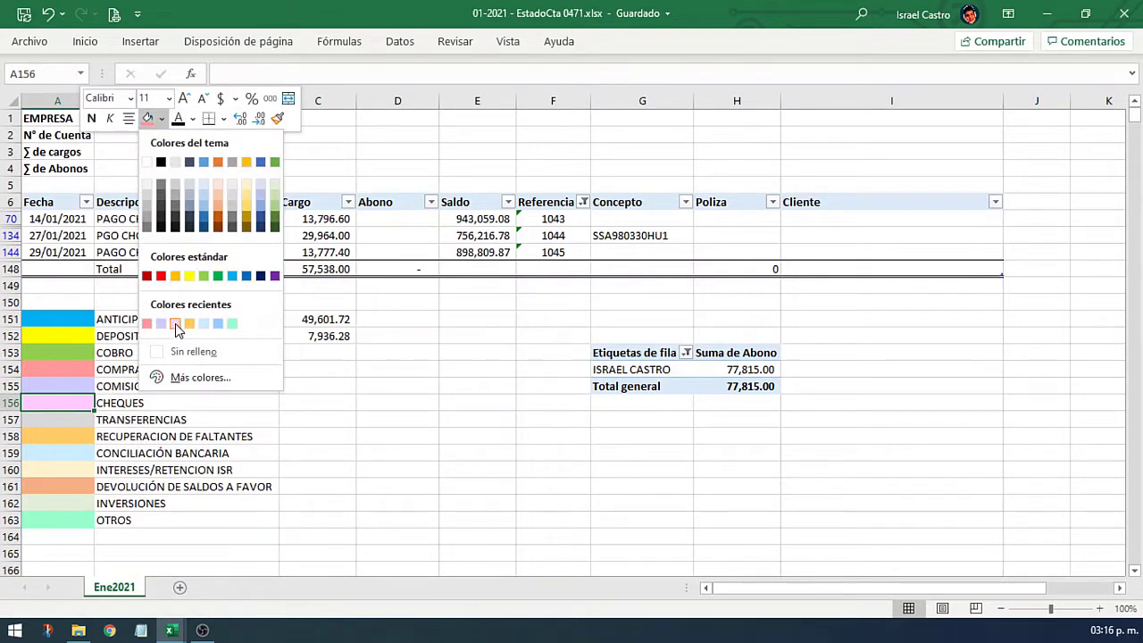
click(175, 325)
drag(319, 220, 319, 254)
right_click(333, 221)
click(401, 72)
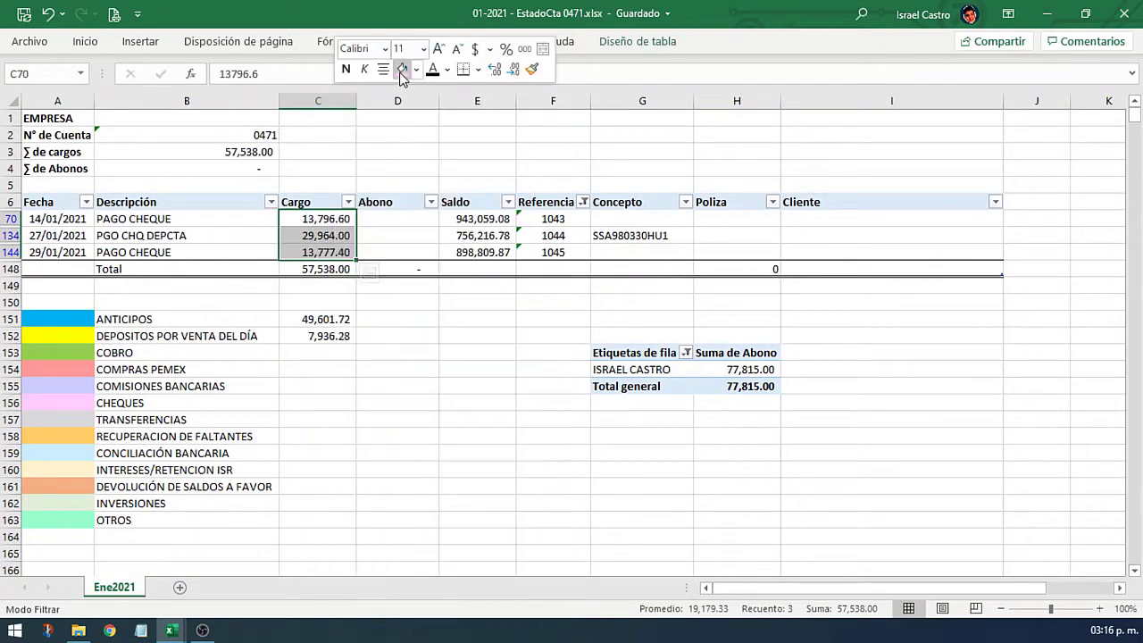
click(554, 235)
click(582, 204)
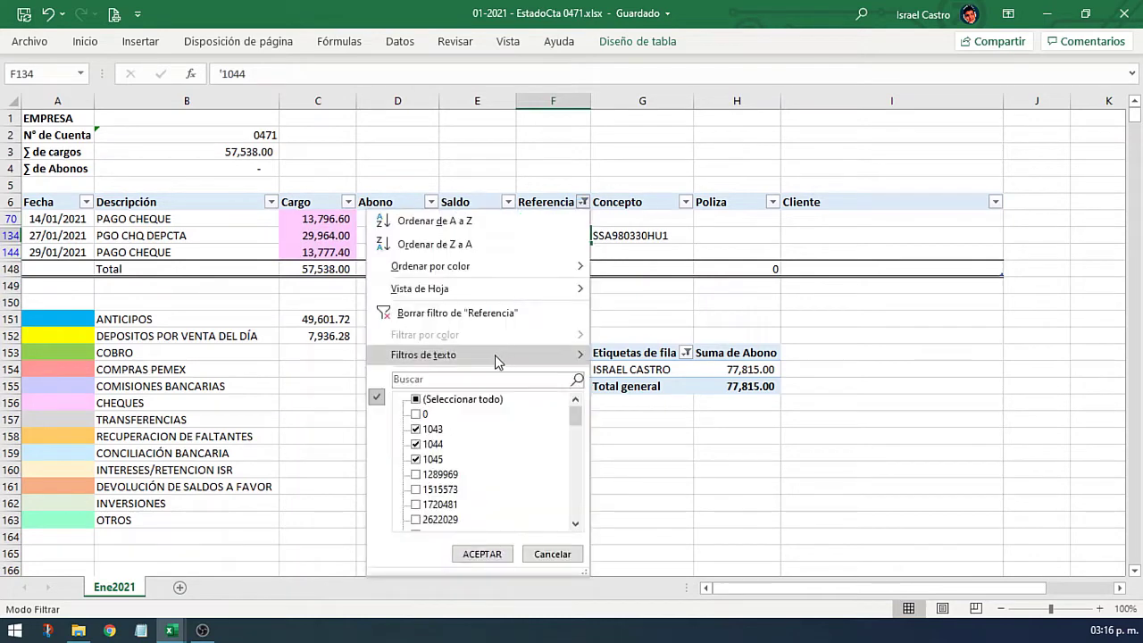
click(478, 314)
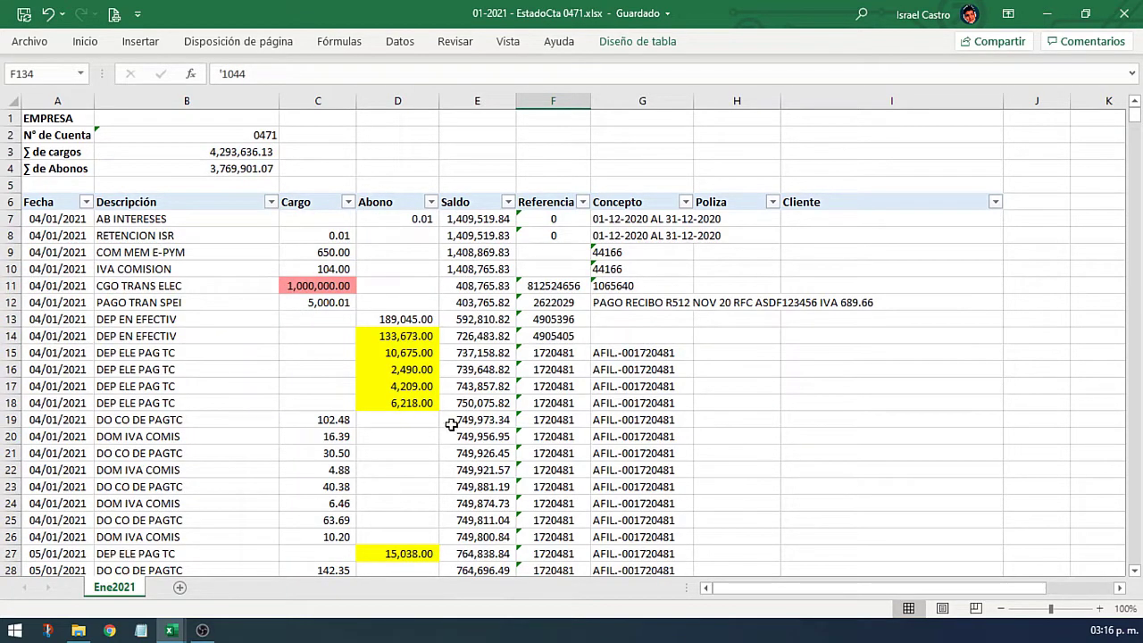
click(210, 425)
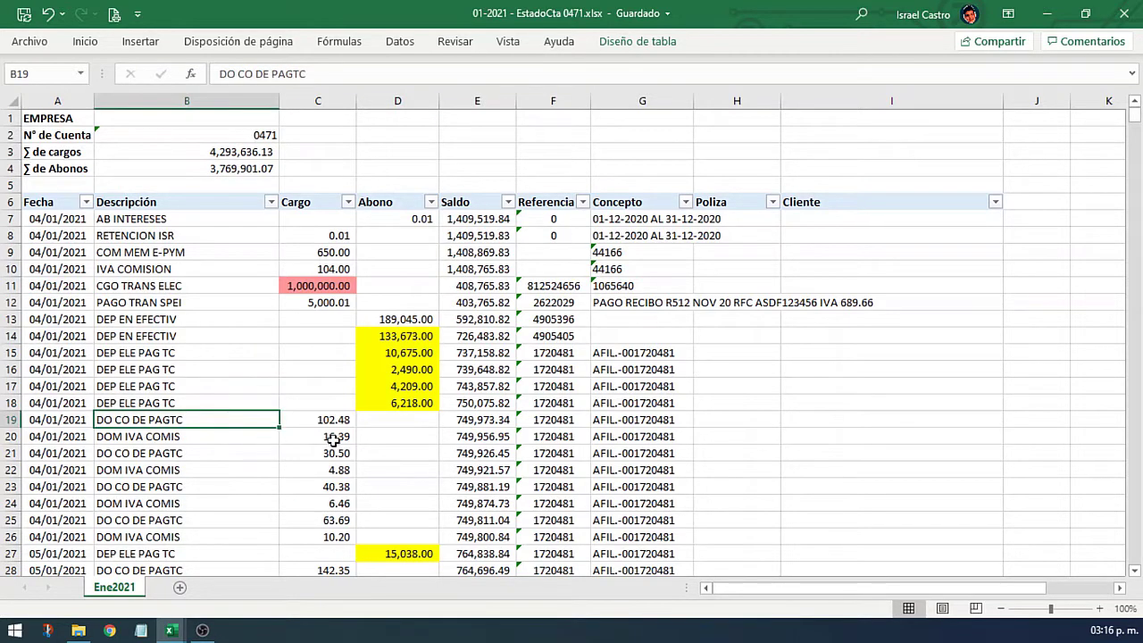
drag(214, 419, 282, 537)
click(643, 421)
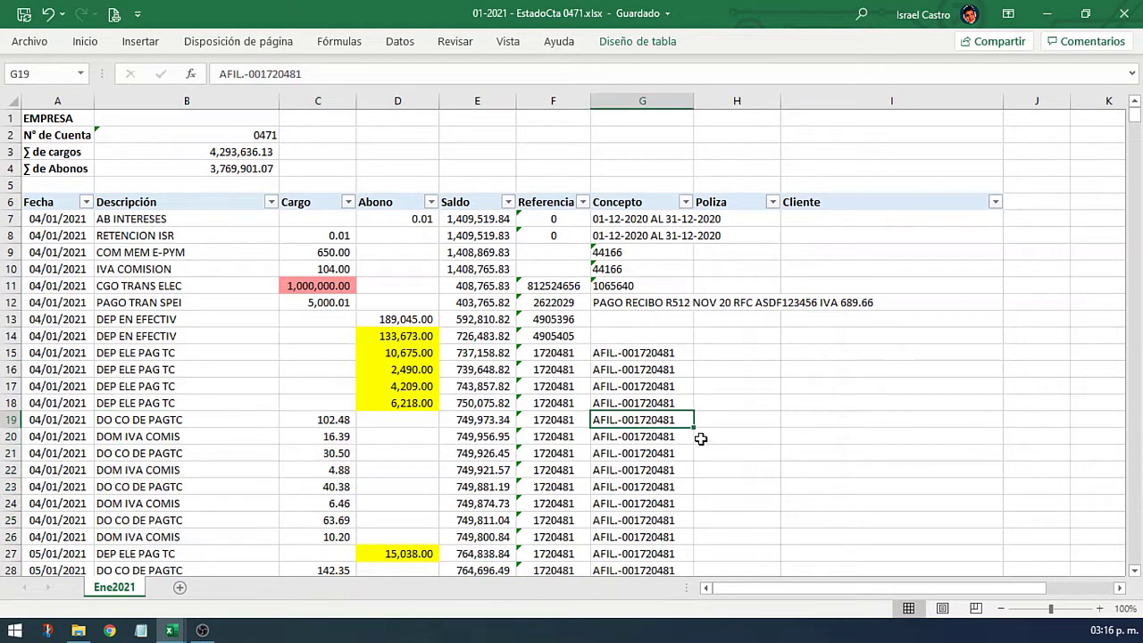
key(ctrl+c)
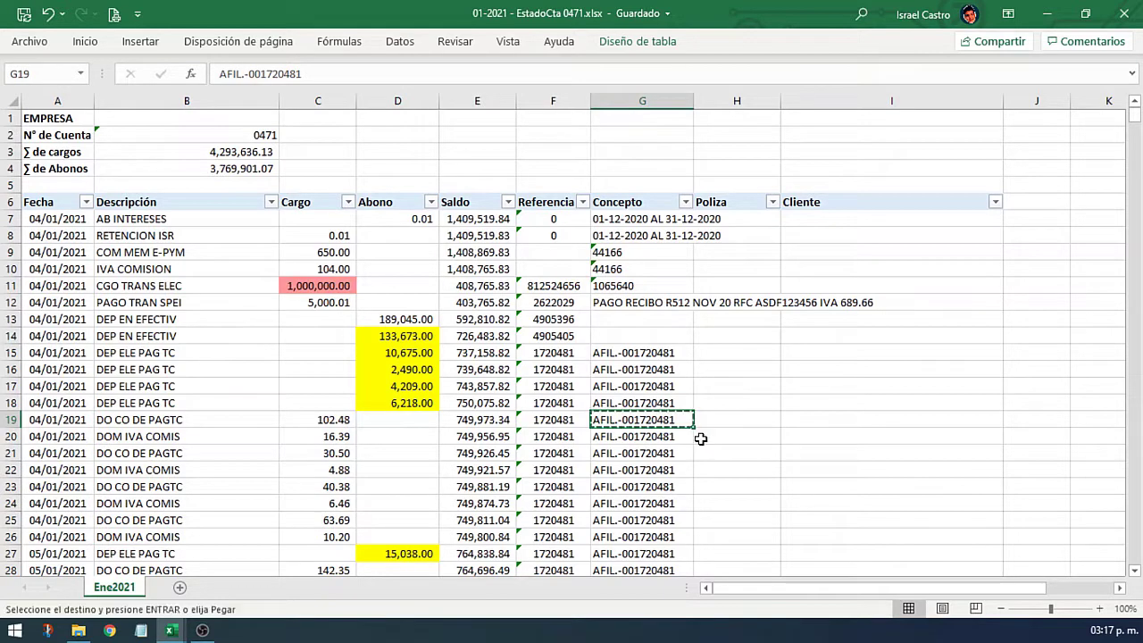
click(686, 202)
click(572, 380)
key(ctrl+v)
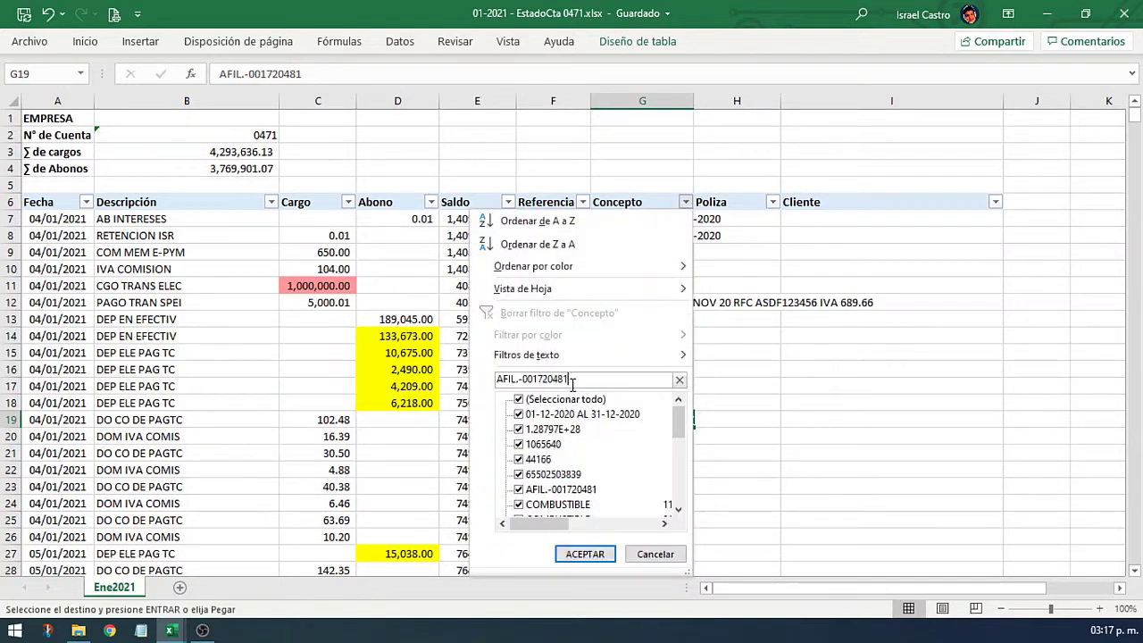
click(585, 554)
Step: Filter the Abono column to show only blank (Vacías) values
click(313, 319)
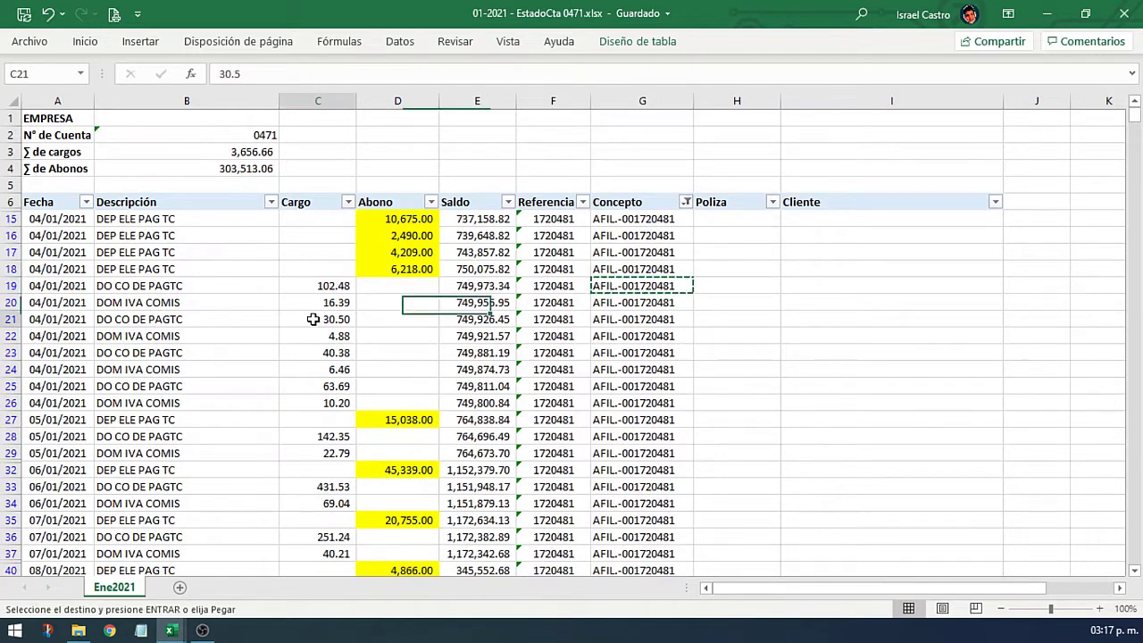
drag(402, 218, 409, 260)
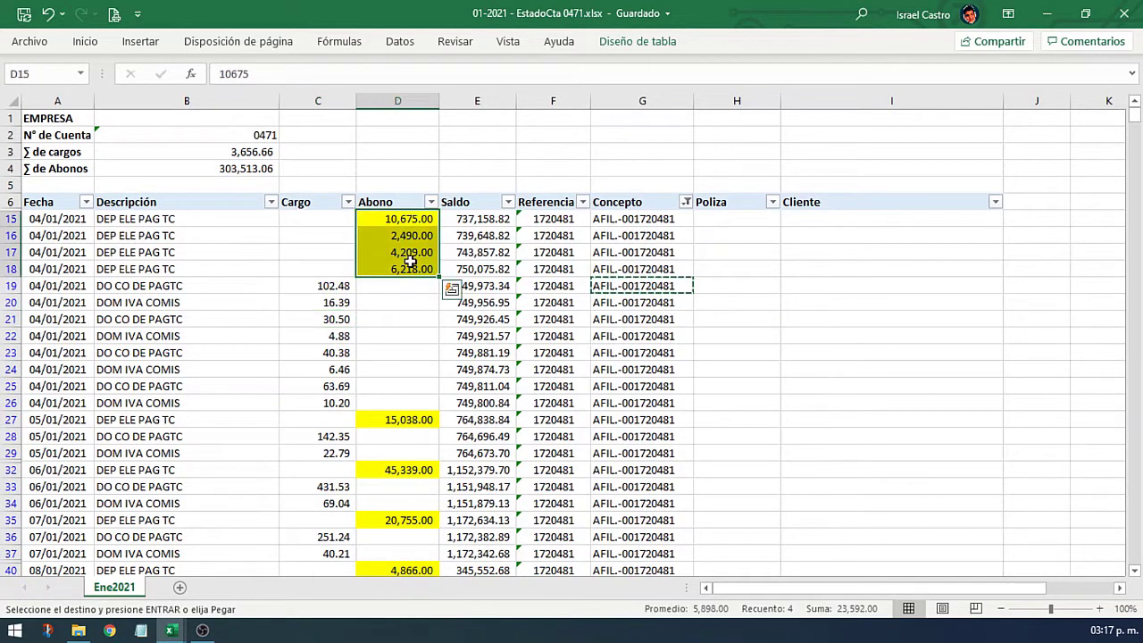
click(434, 204)
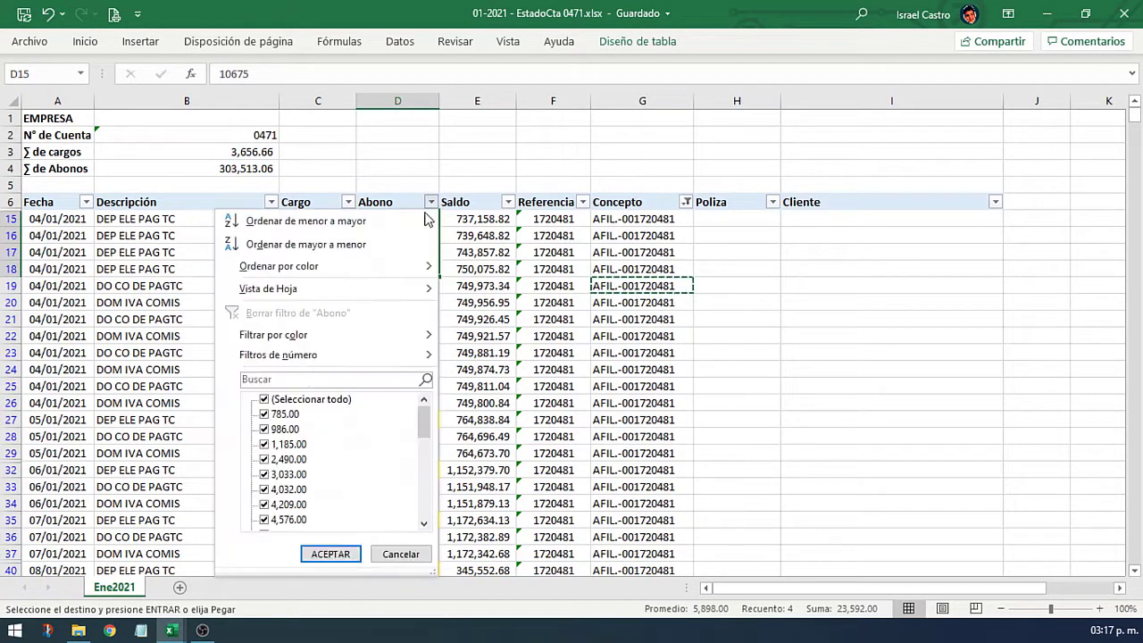
click(273, 398)
scroll(302, 464, down, 3)
scroll(301, 464, down, 3)
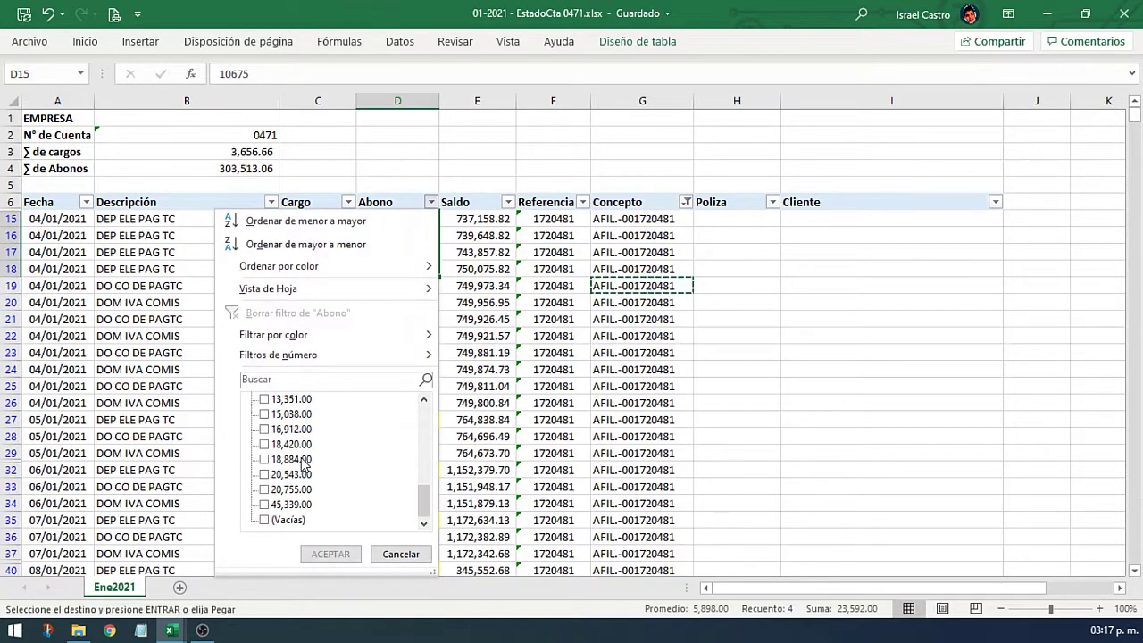
click(287, 520)
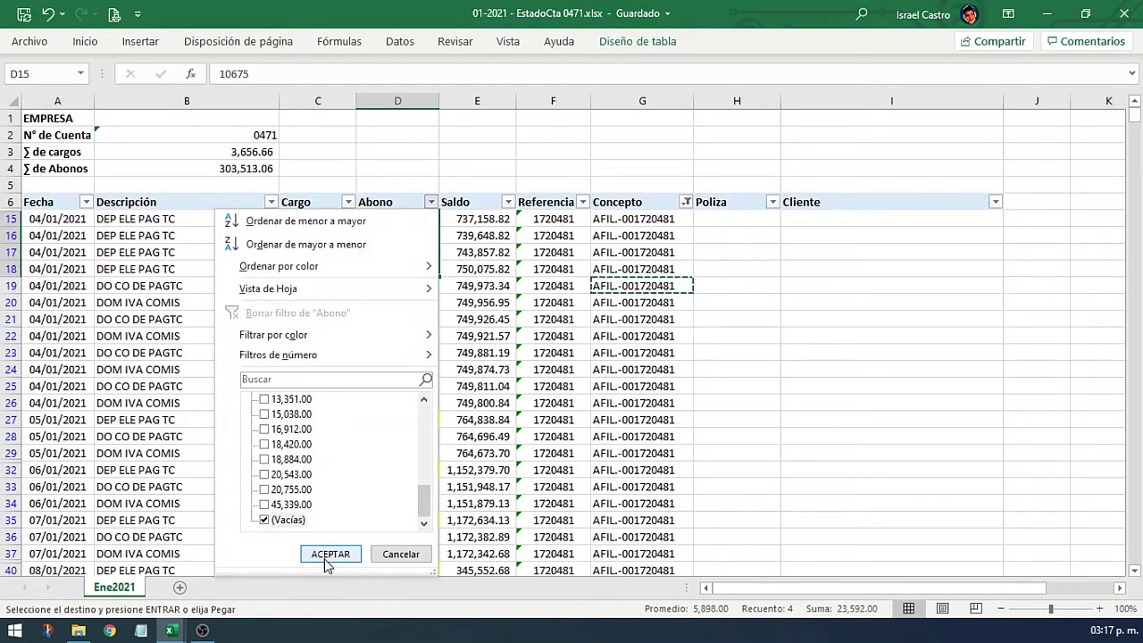
click(327, 554)
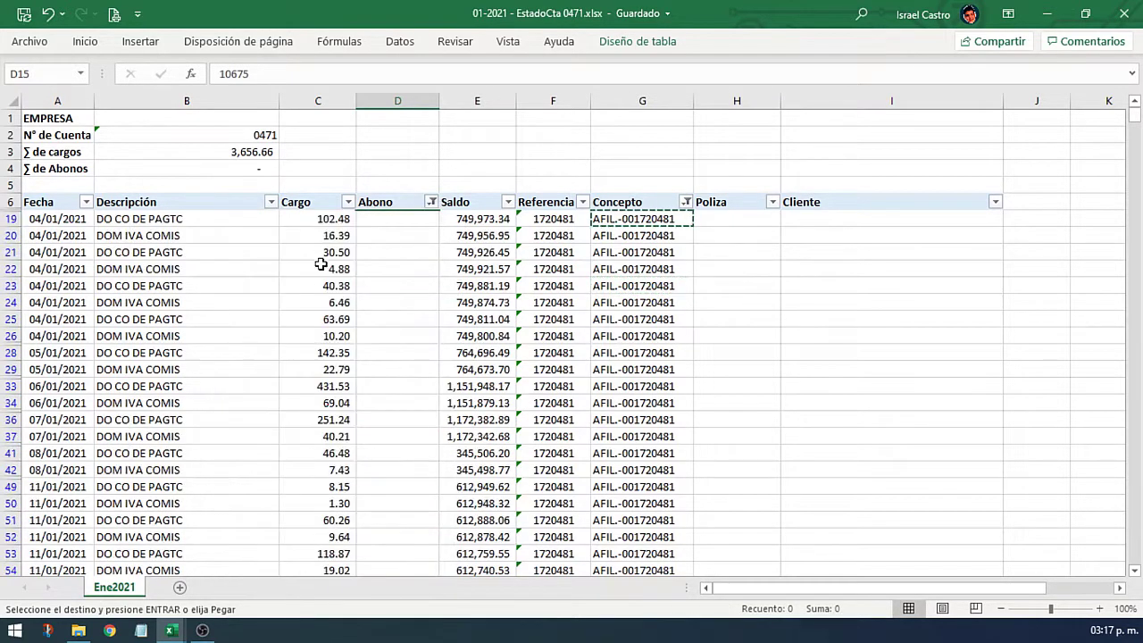
Step: Select the commission charges from C19 and pick up the COMISIONES BANCARIAS lavender
click(333, 220)
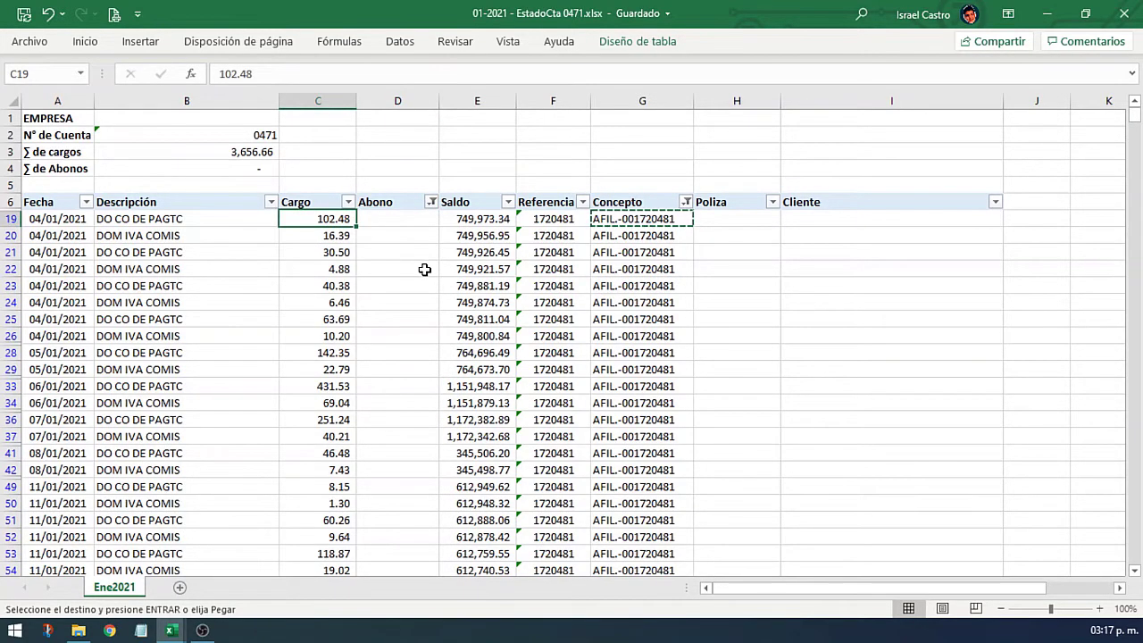
key(ctrl+shift+Down)
click(335, 307)
scroll(156, 493, down, 1)
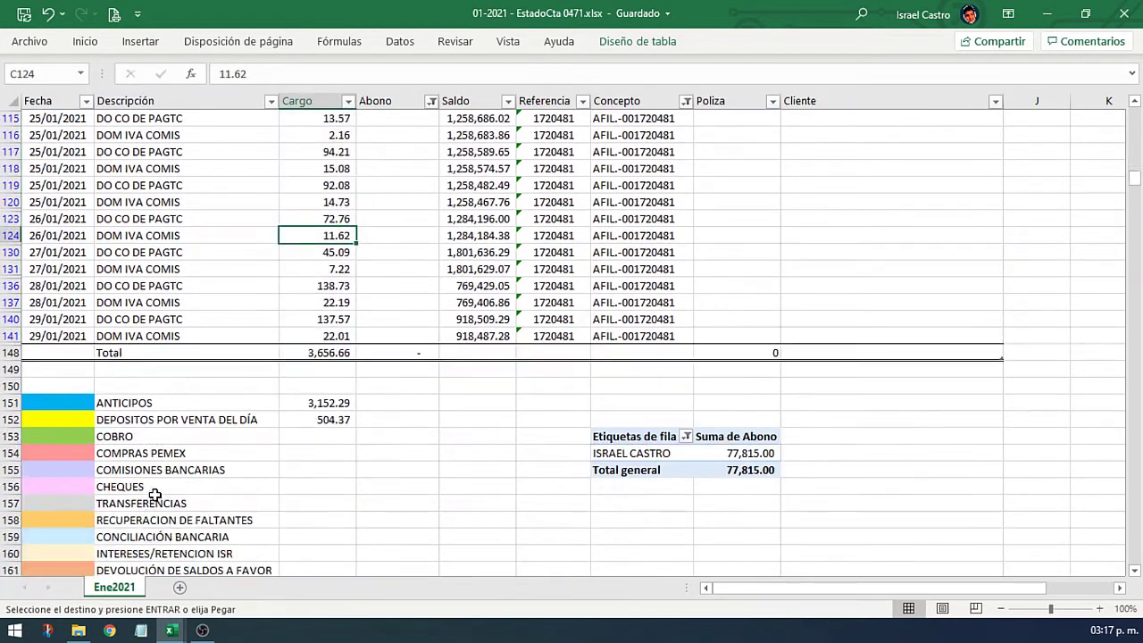
click(88, 469)
right_click(89, 469)
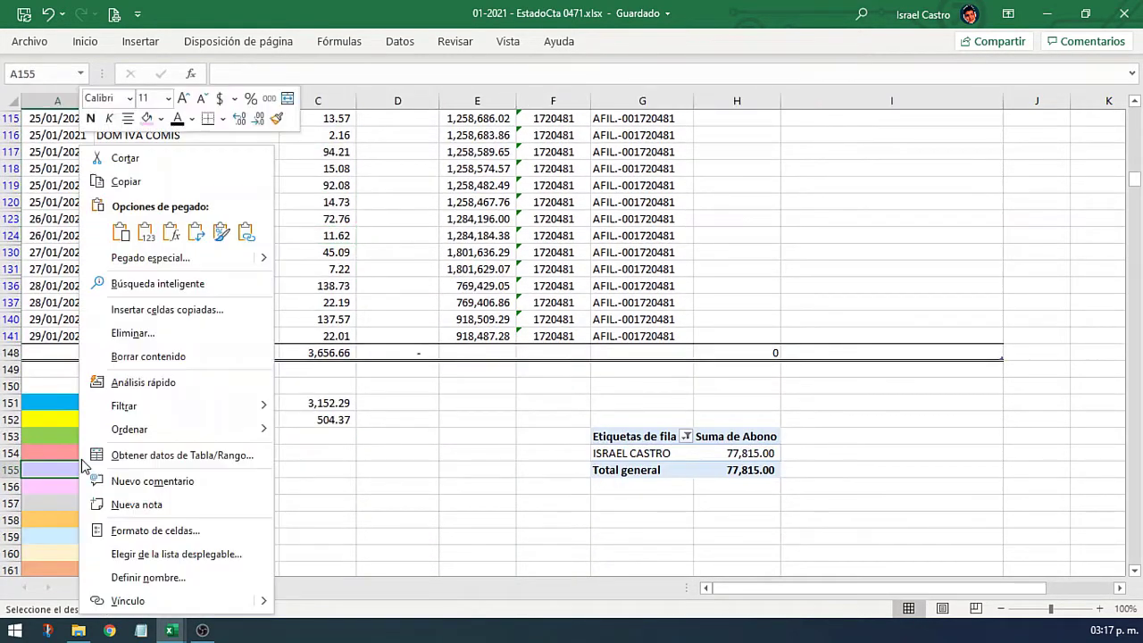
click(161, 118)
click(176, 323)
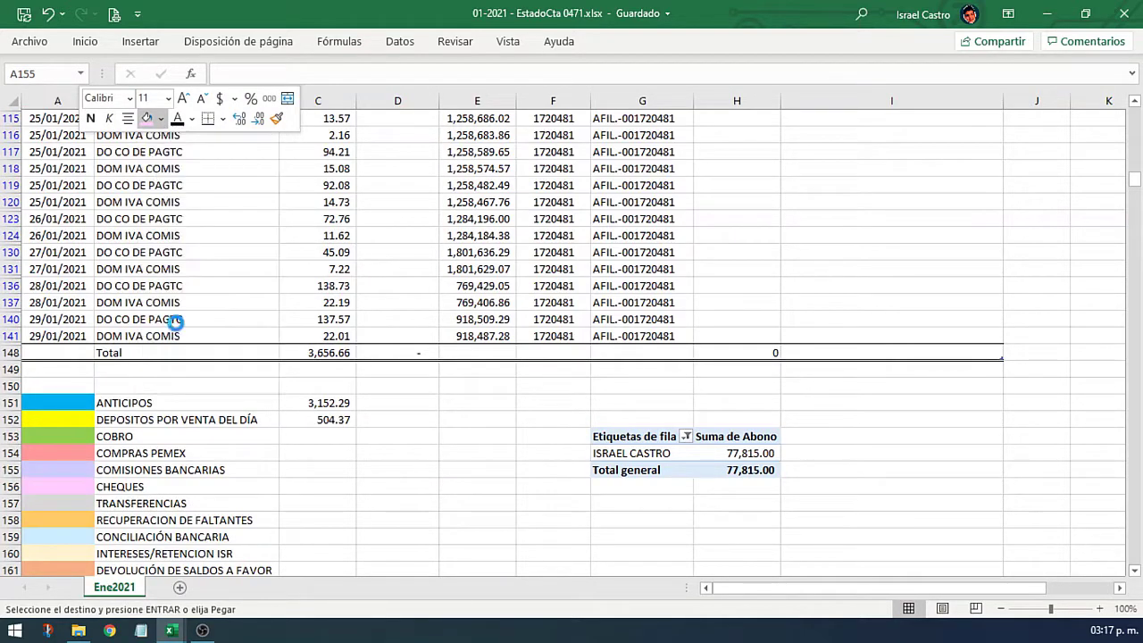
Step: Fill the Cargo charges C19 to C141 lavender
click(319, 302)
key(ctrl+Up)
key(Down)
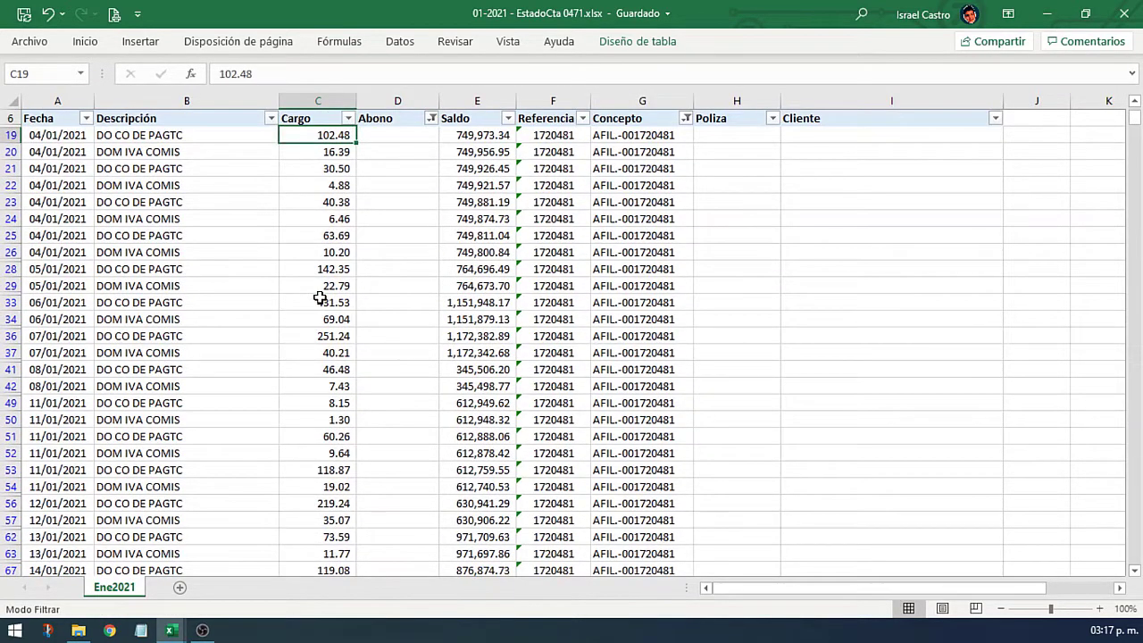
key(ctrl+shift+Down)
right_click(320, 298)
click(390, 70)
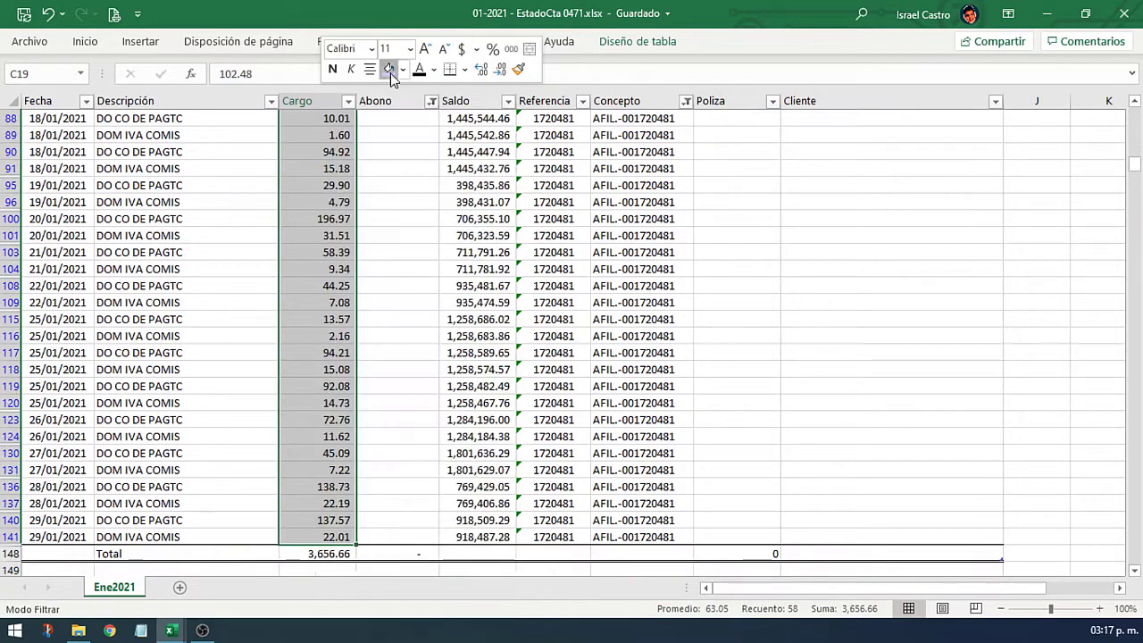
Step: Clear the Abono and Concepto filters to show all movements
scroll(402, 294, up, 15)
click(403, 301)
click(432, 204)
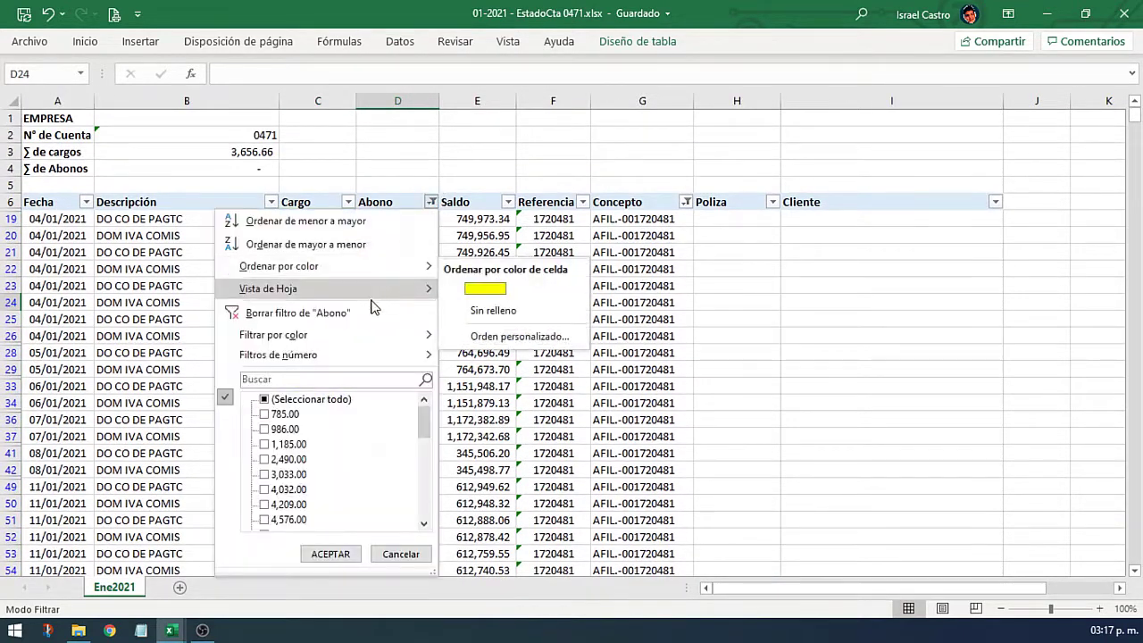
click(364, 309)
click(686, 203)
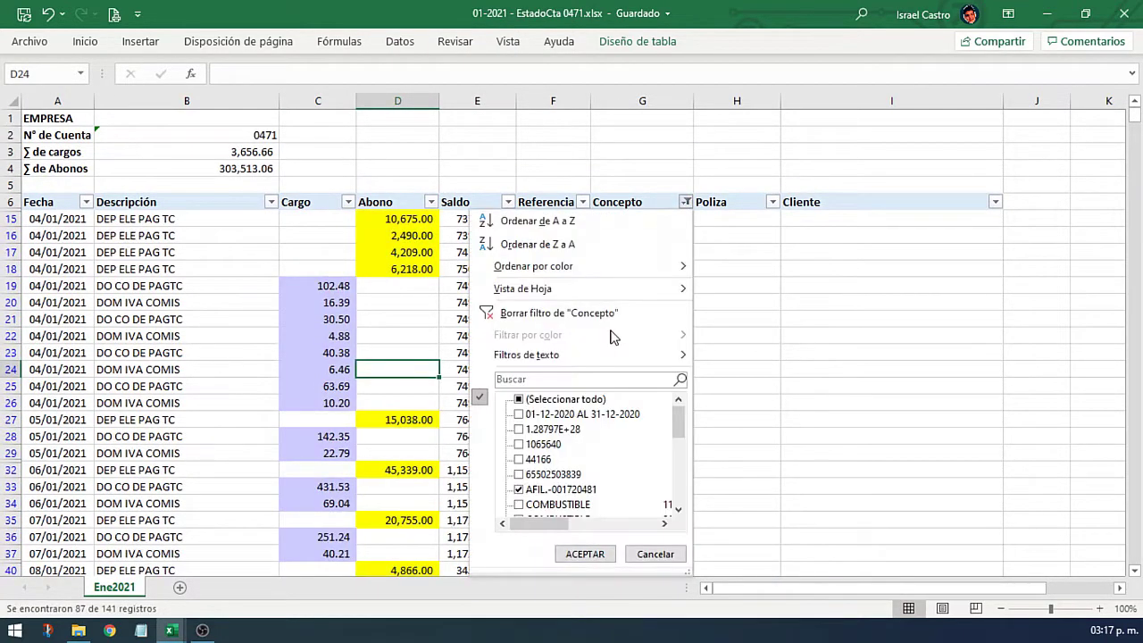
click(504, 306)
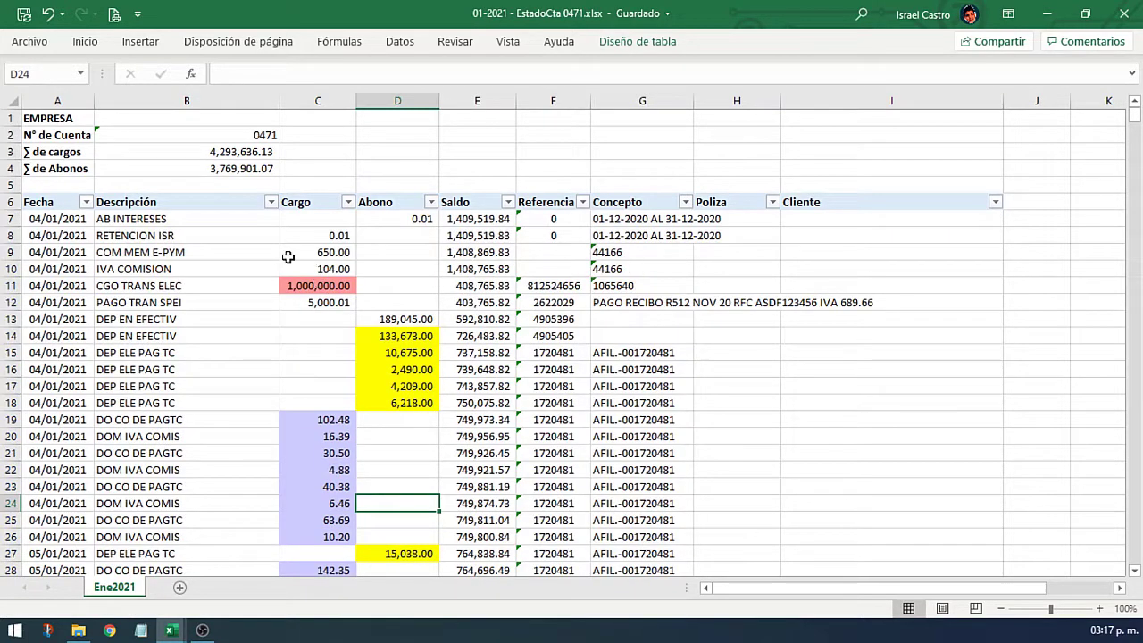
Step: Apply the lavender fill to the 650.00 and 104.00 commission charges
click(181, 267)
drag(321, 251, 322, 268)
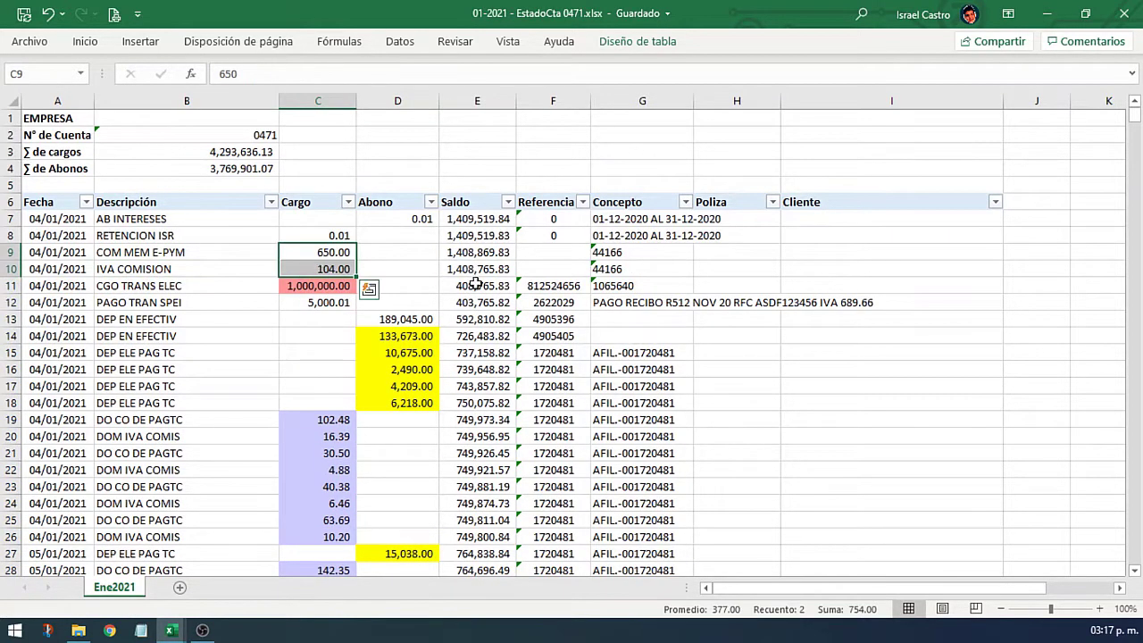
key(F4)
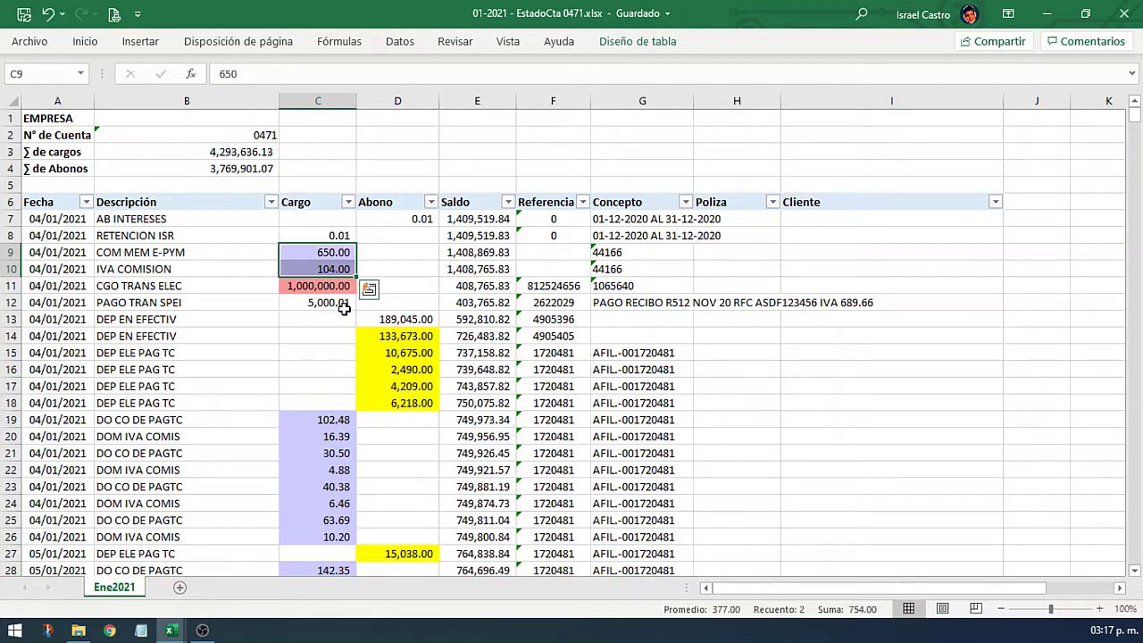
scroll(344, 308, down, 20)
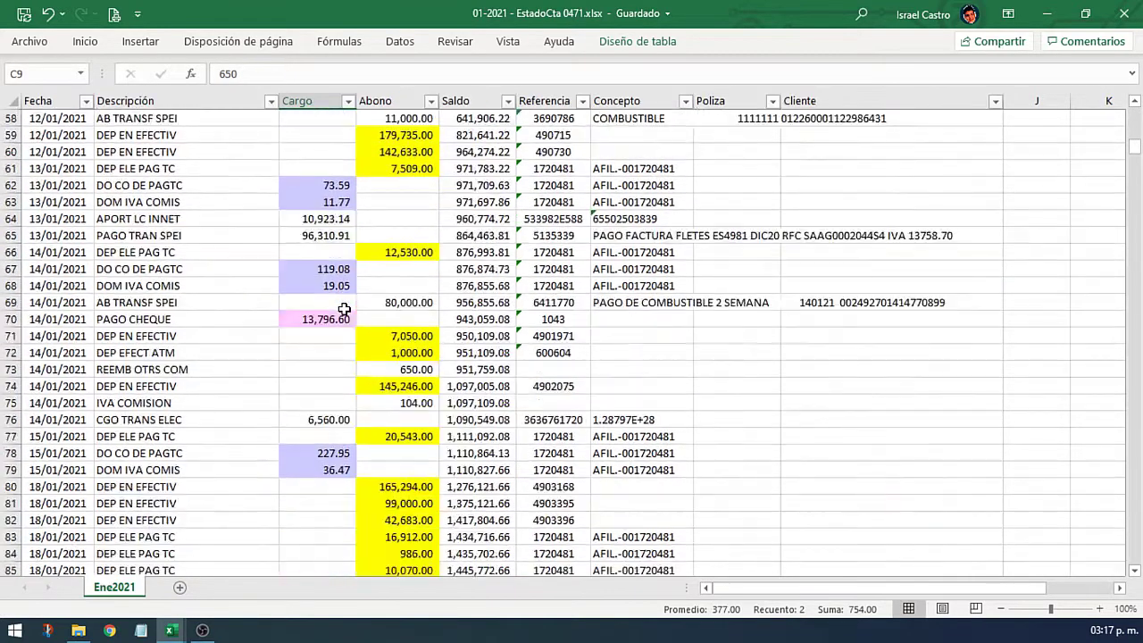
scroll(344, 309, down, 4)
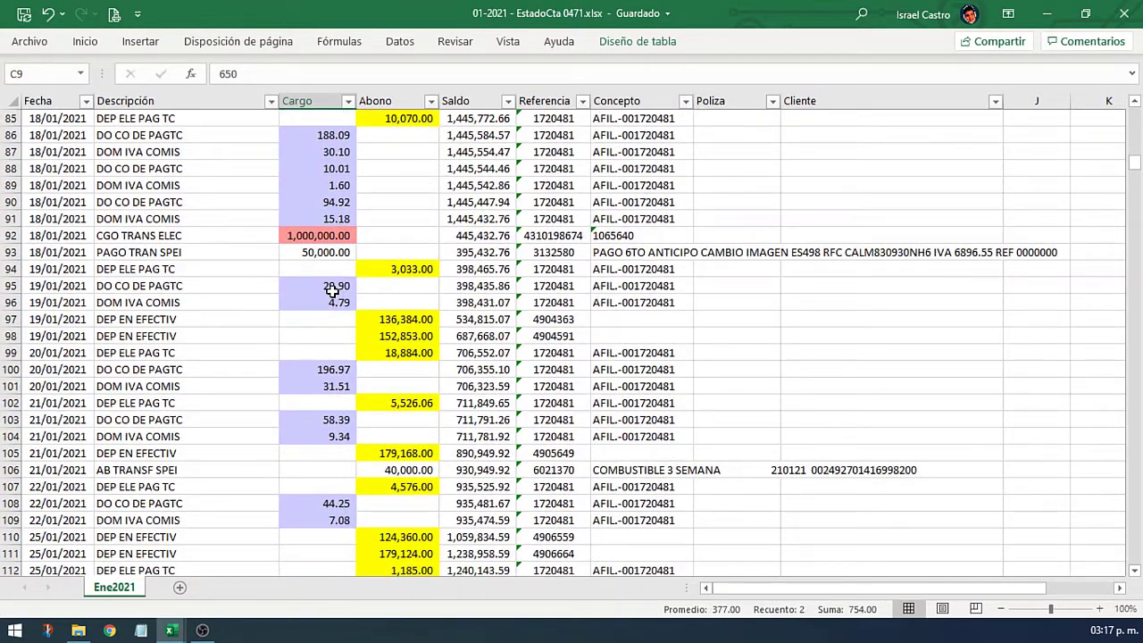
Step: Filter Cargo by colour 'Sin relleno' and Abono to (Vacías)
click(347, 101)
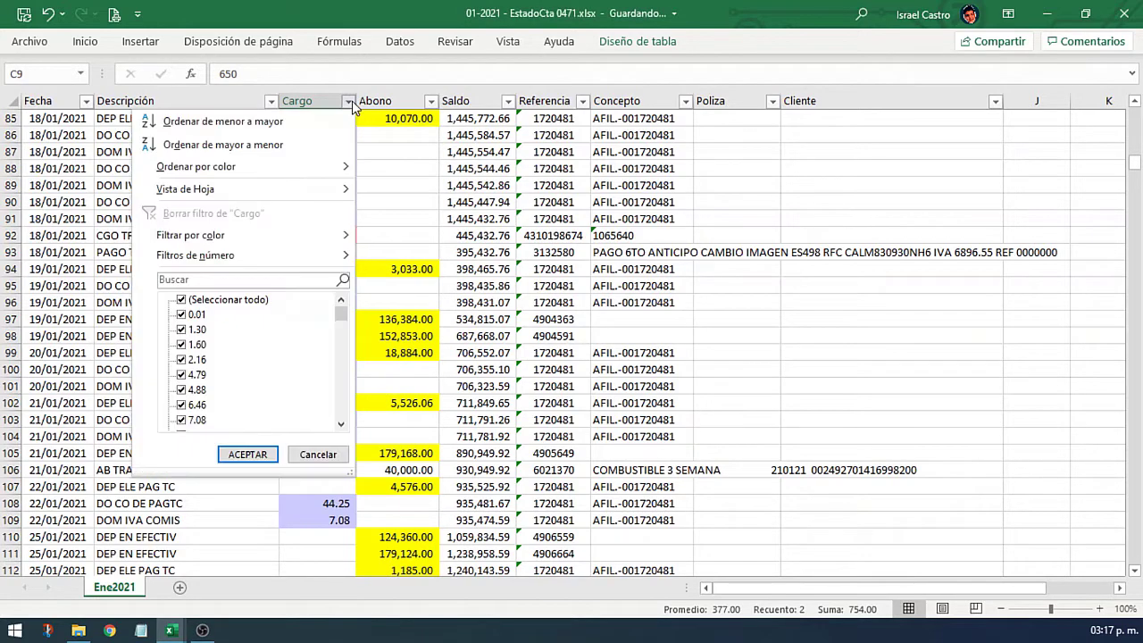
mouse_move(302, 243)
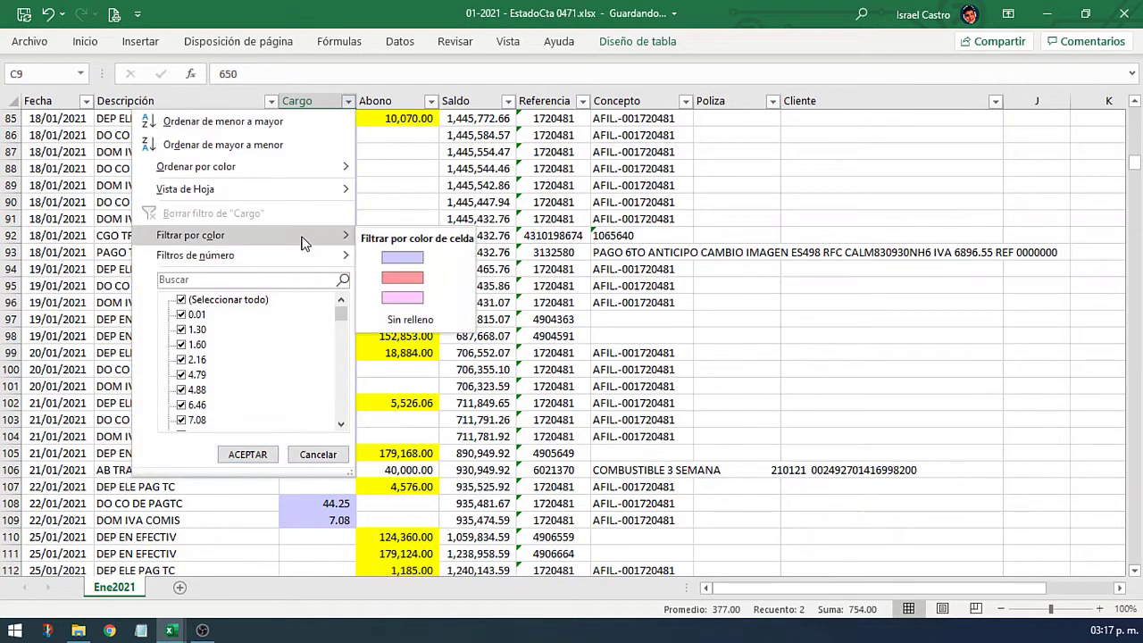
click(426, 320)
scroll(427, 319, up, 9)
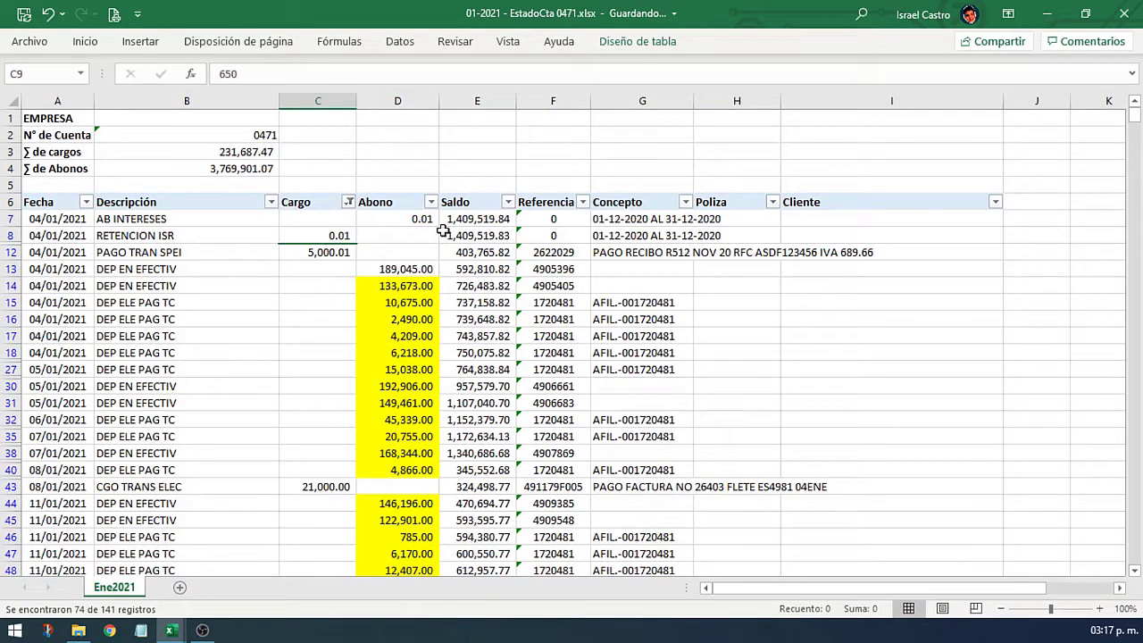
click(432, 202)
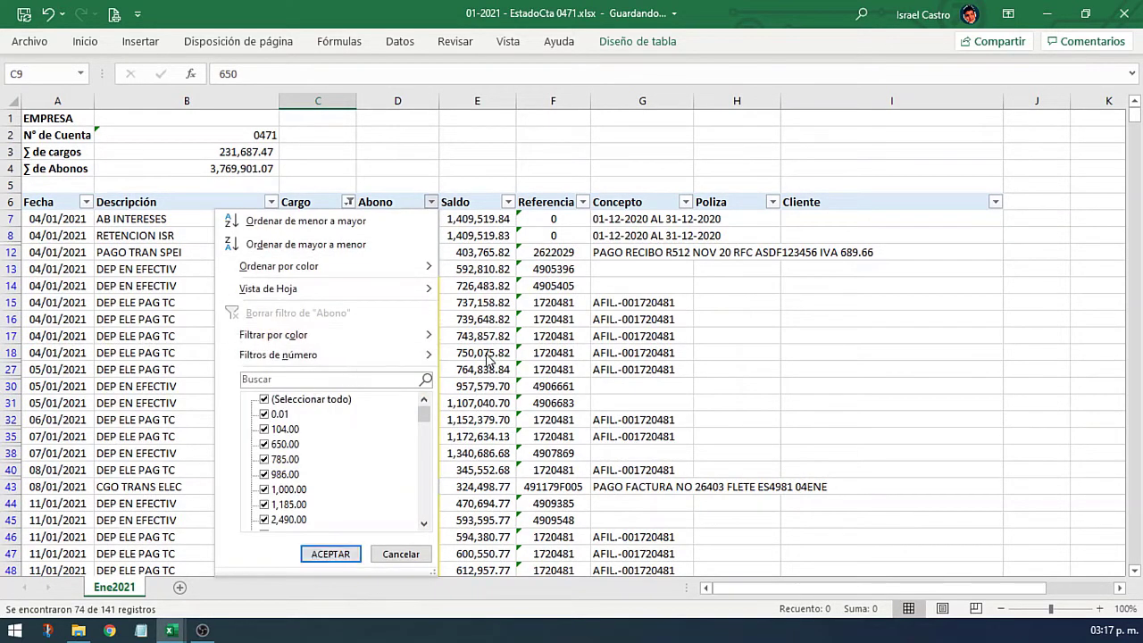
click(344, 408)
drag(425, 417, 416, 536)
click(288, 520)
click(329, 554)
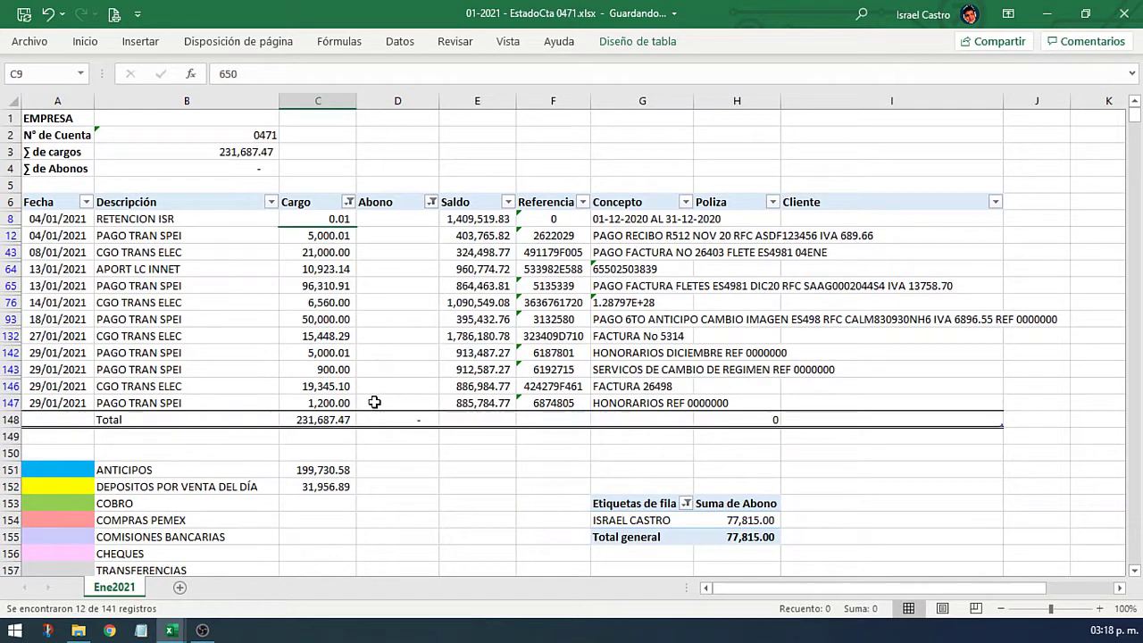
Step: Fill the INTERESES/RETENCION ISR legend swatch and the 0.01 charge in C8 light gold
click(216, 236)
click(212, 223)
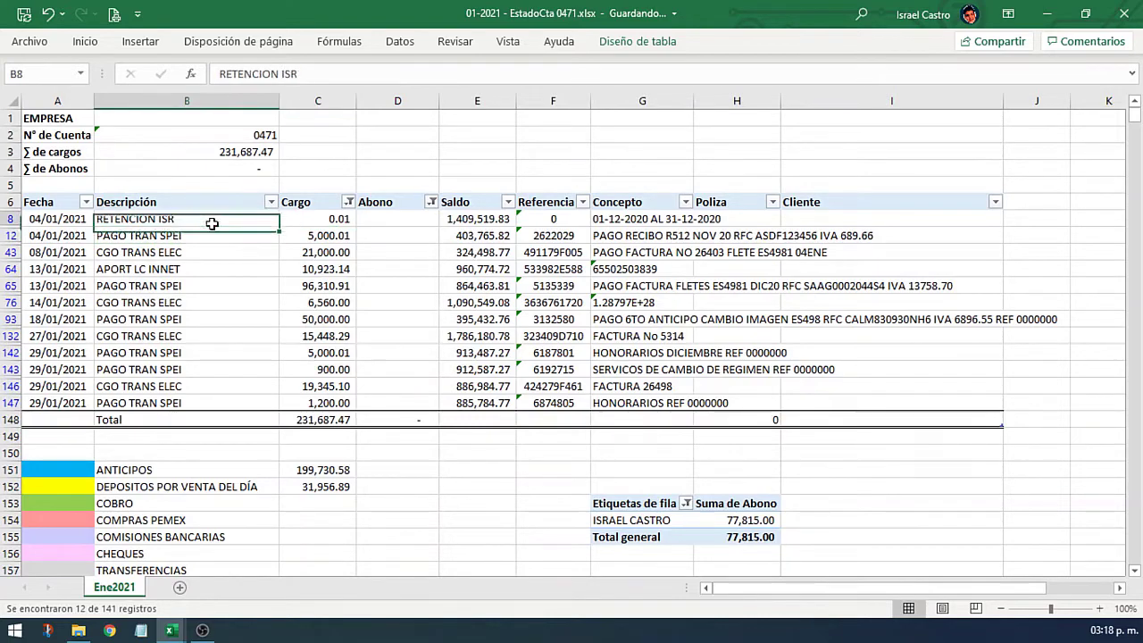
click(318, 223)
scroll(244, 496, down, 1)
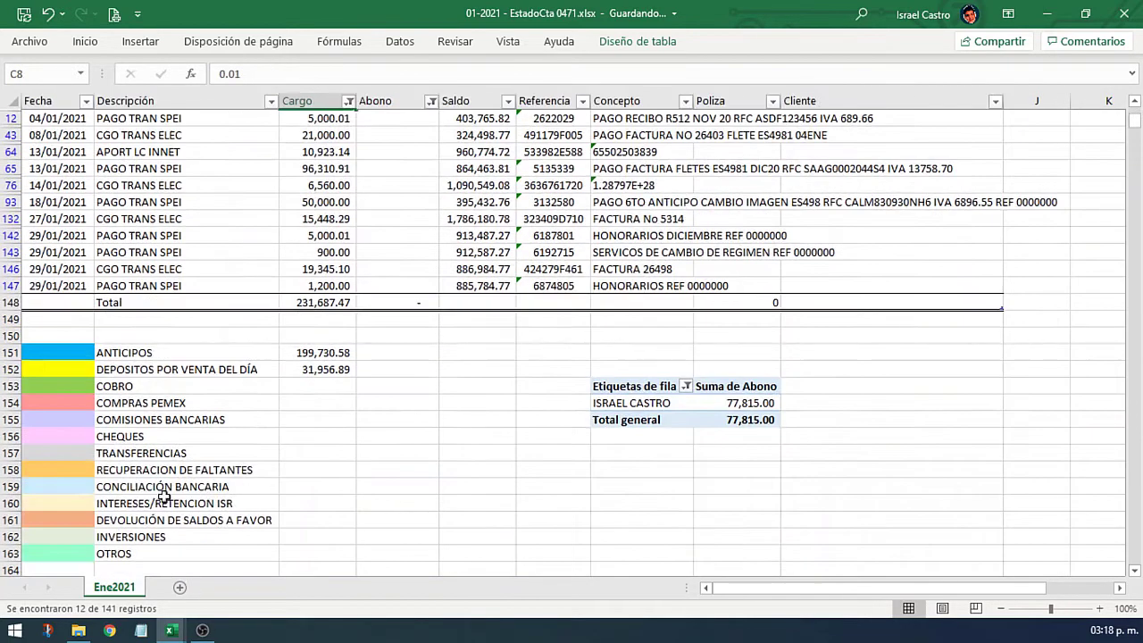
click(73, 505)
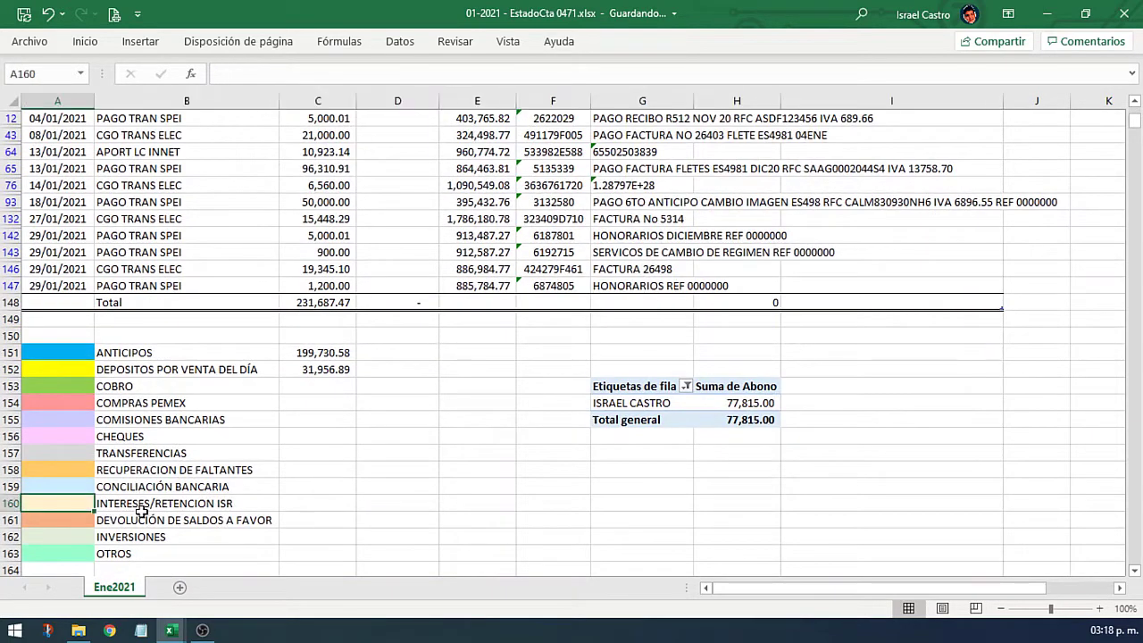
right_click(56, 506)
click(139, 551)
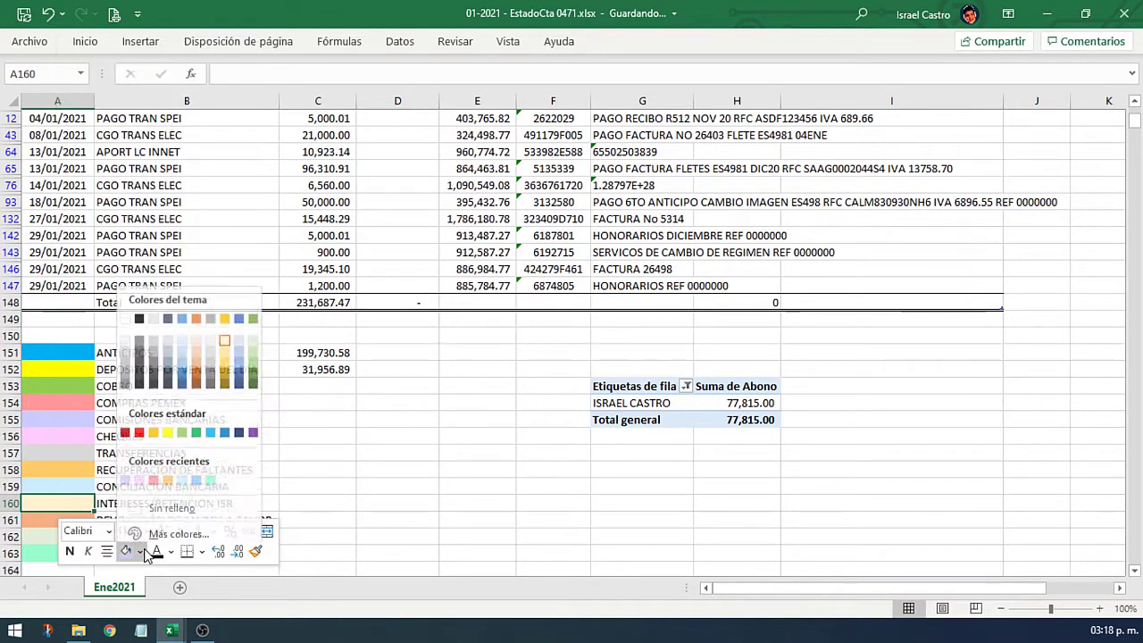
click(226, 337)
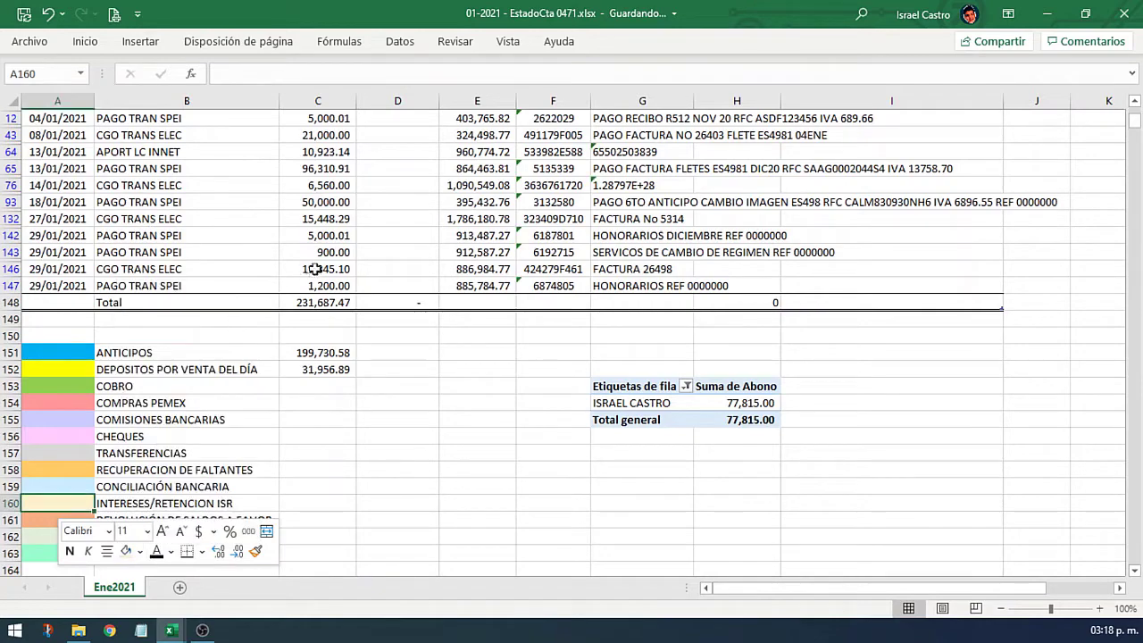
click(313, 268)
scroll(315, 259, up, 3)
right_click(333, 220)
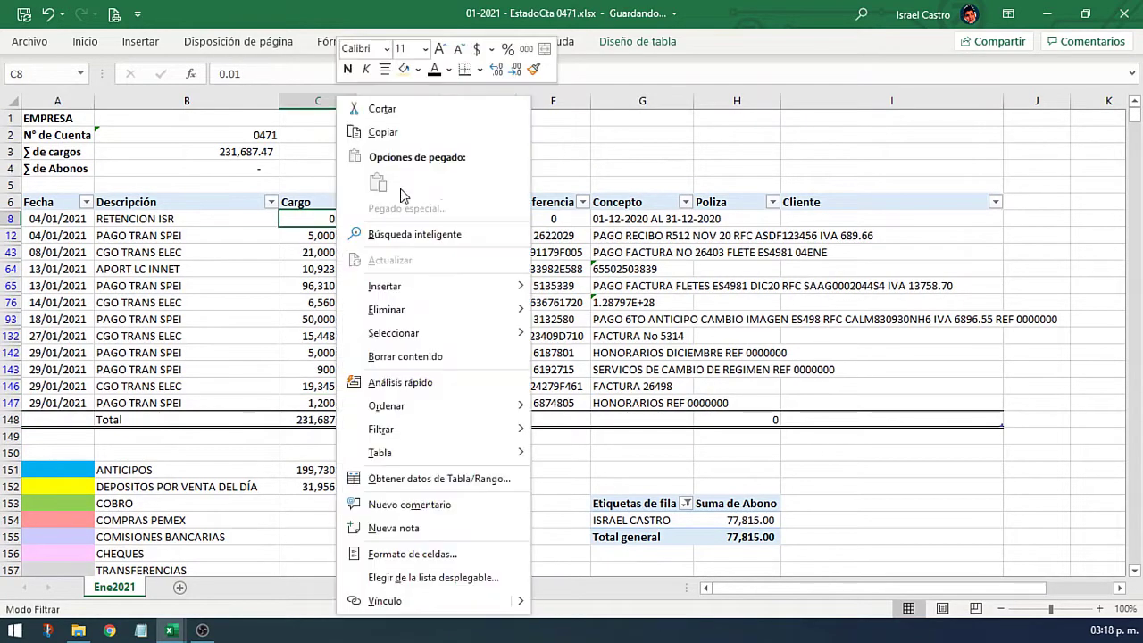
click(404, 69)
Step: Fill the filtered transfer charges in C12:C147 light grey
scroll(275, 287, down, 1)
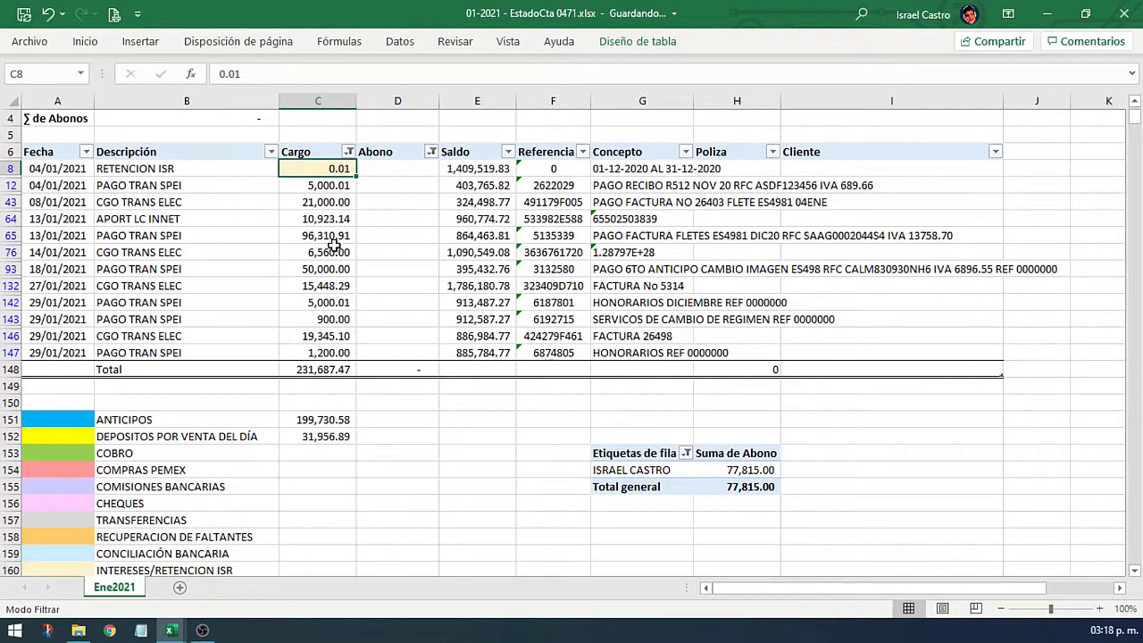
click(339, 185)
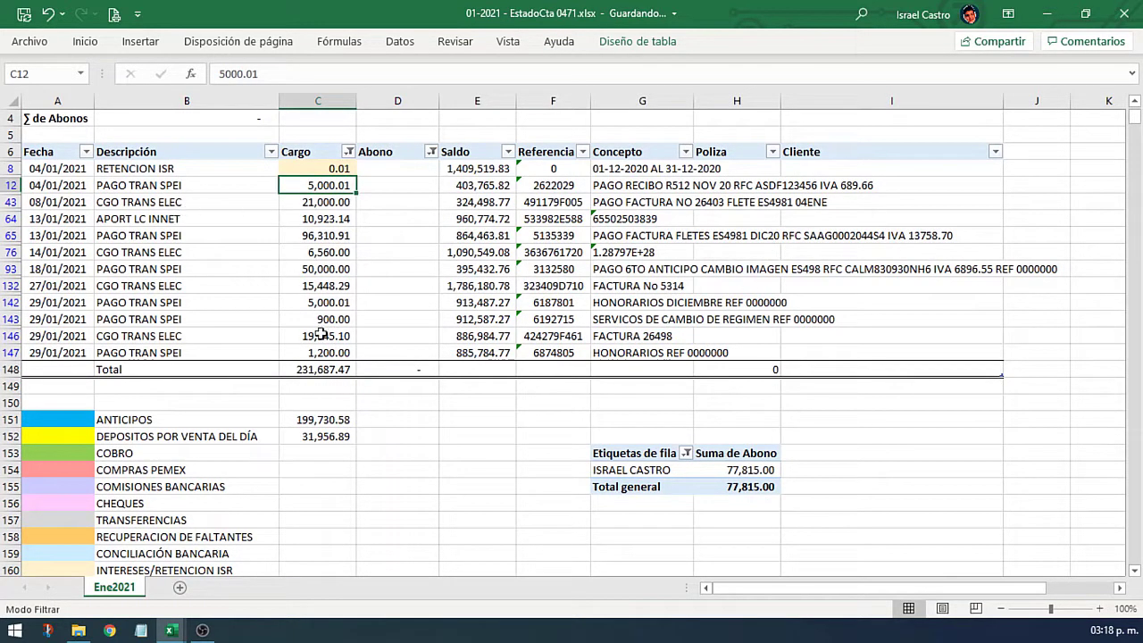
shift+click(328, 352)
scroll(140, 456, down, 1)
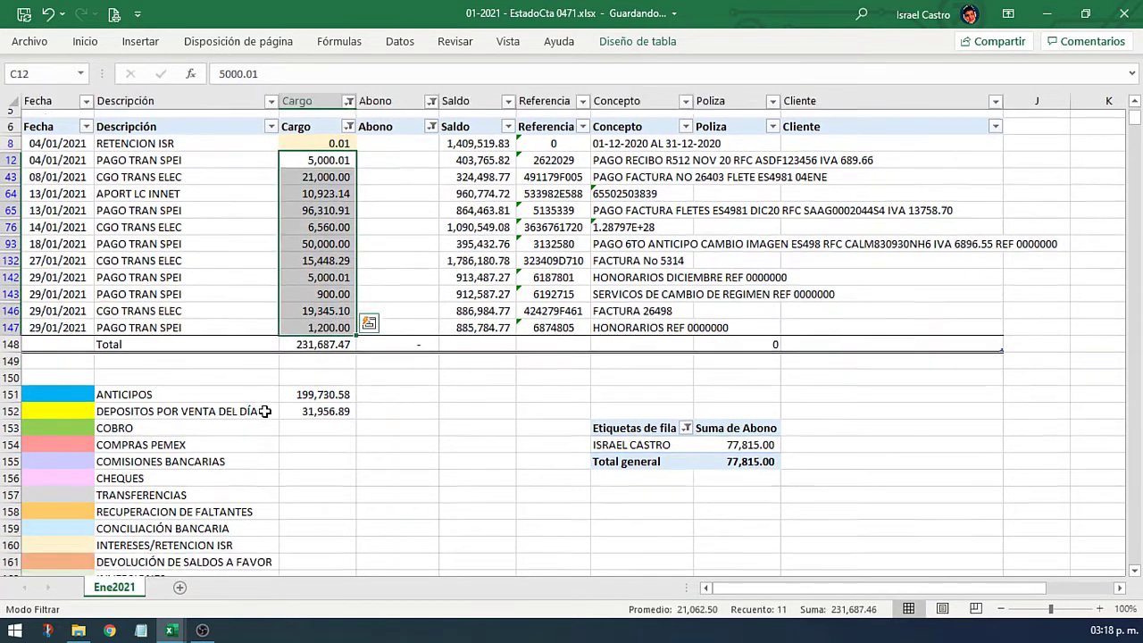
click(80, 470)
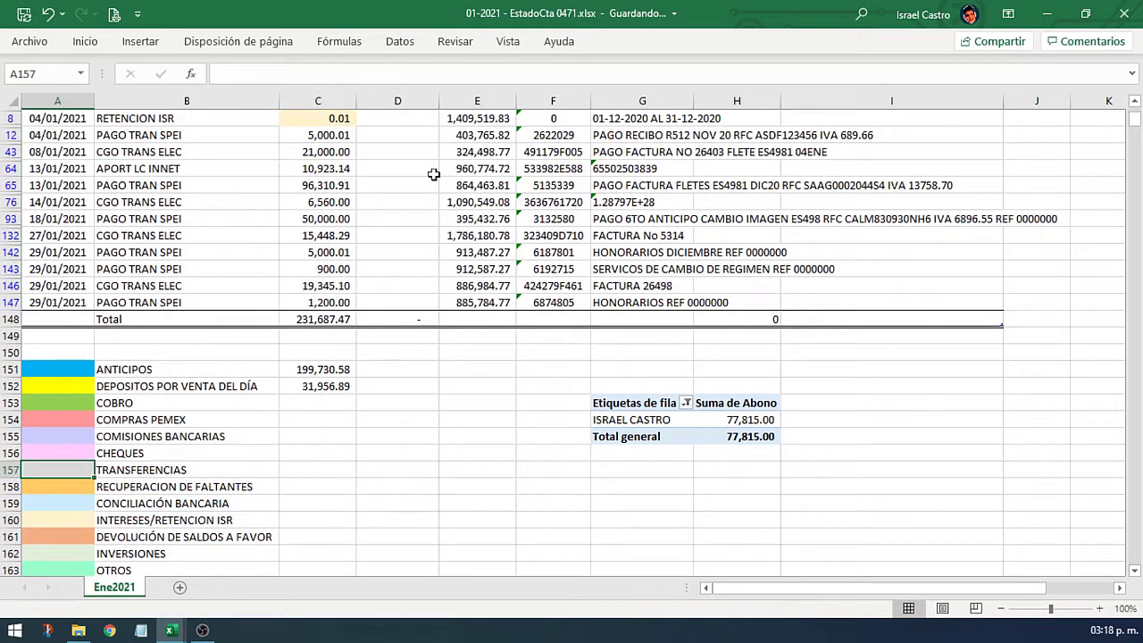
drag(343, 134, 352, 303)
right_click(332, 302)
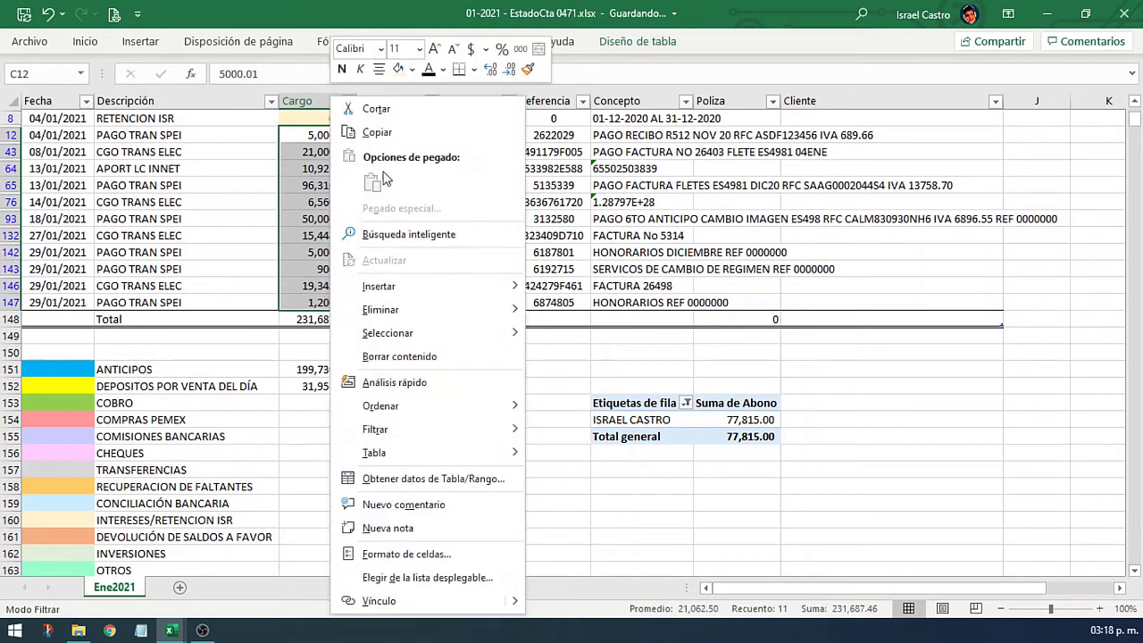
click(412, 71)
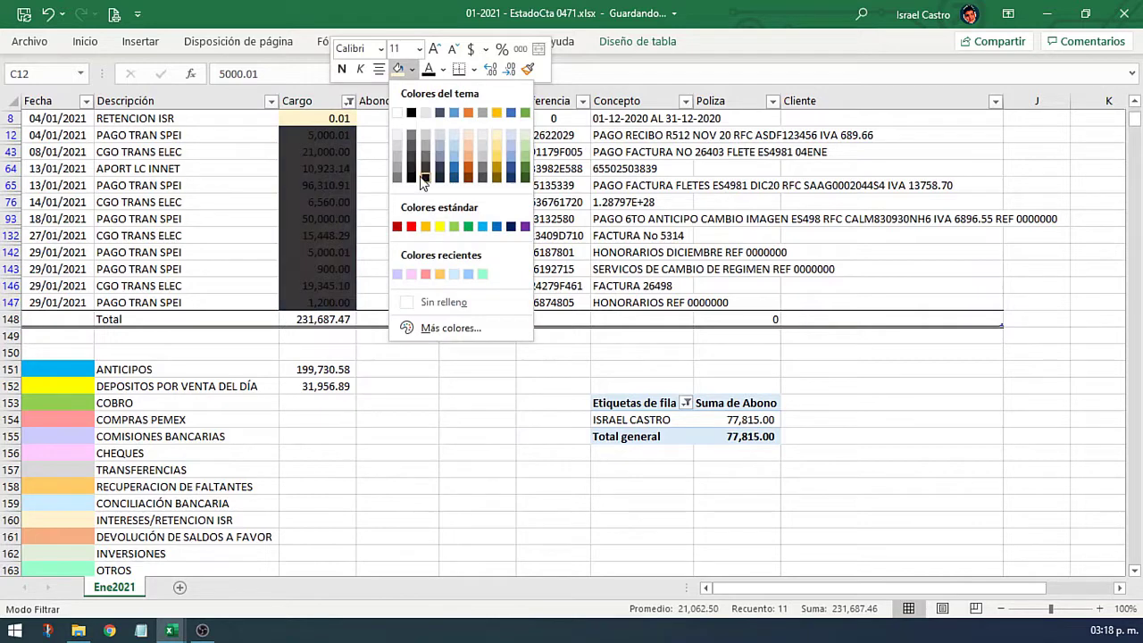
click(482, 143)
click(477, 168)
scroll(437, 196, up, 2)
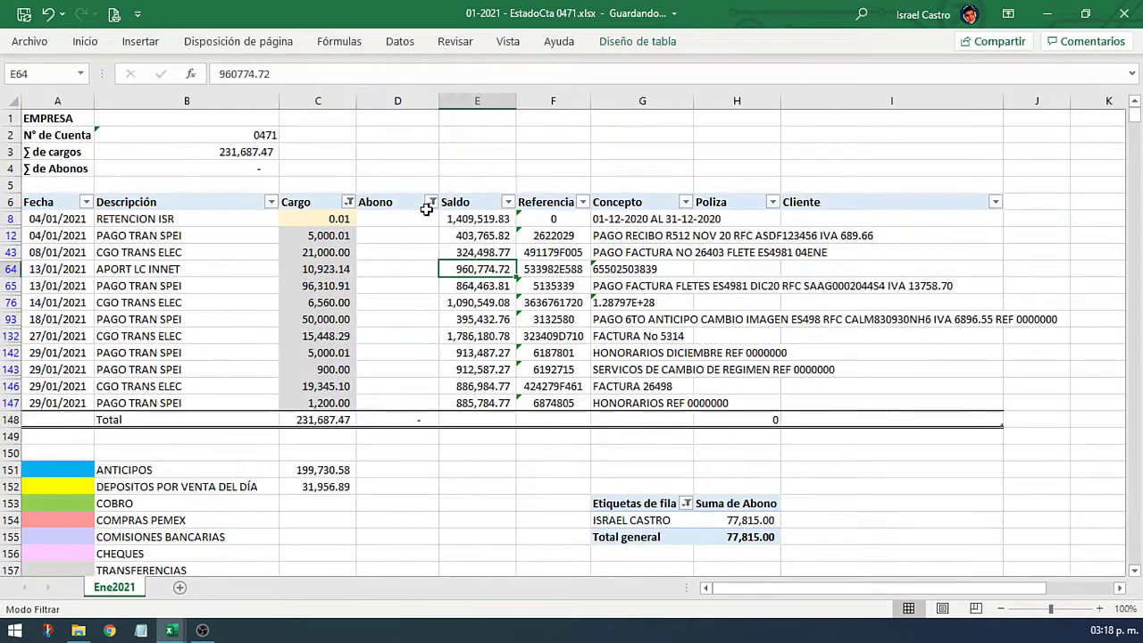
Step: Clear the Cargo and Abono filters so every movement shows again
click(432, 203)
click(348, 202)
click(348, 202)
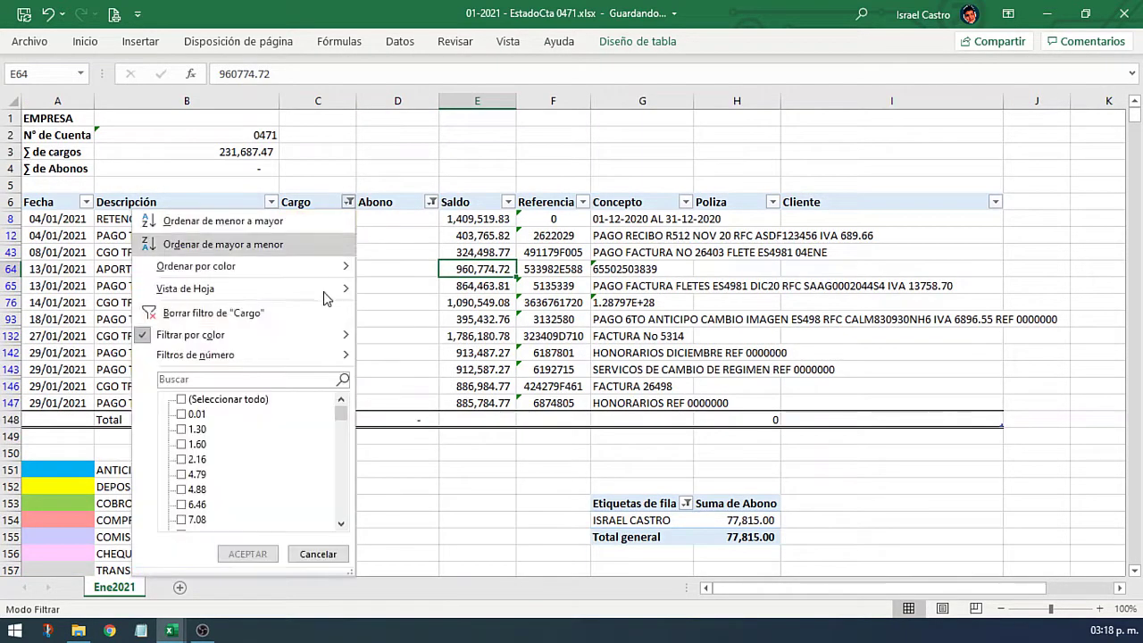
click(311, 314)
click(432, 203)
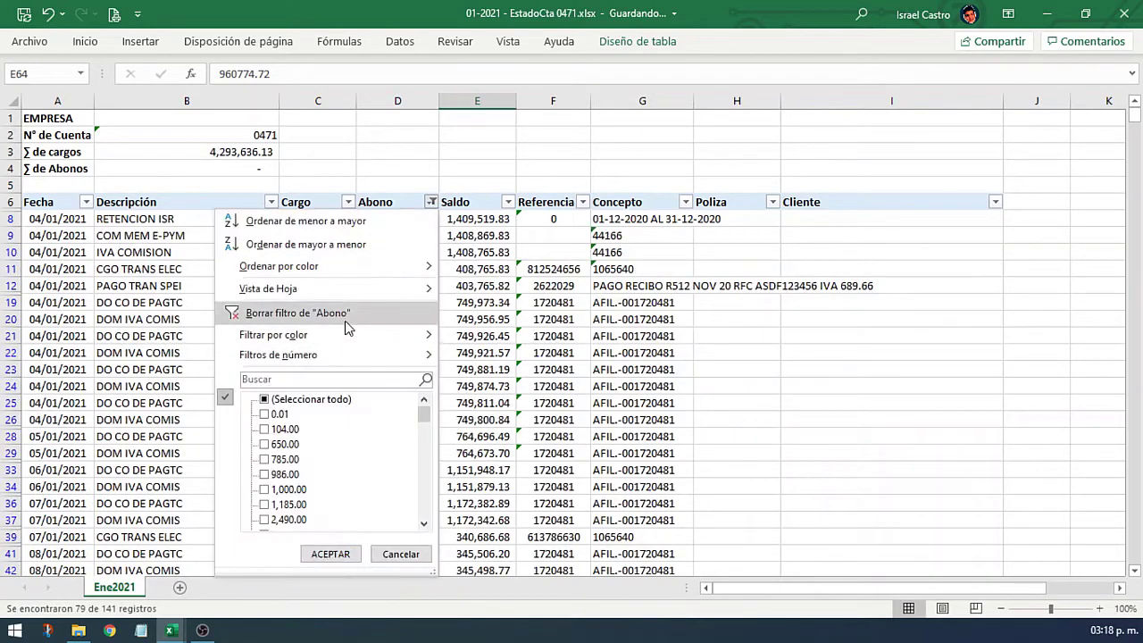
click(416, 309)
scroll(438, 354, down, 1)
scroll(438, 353, up, 1)
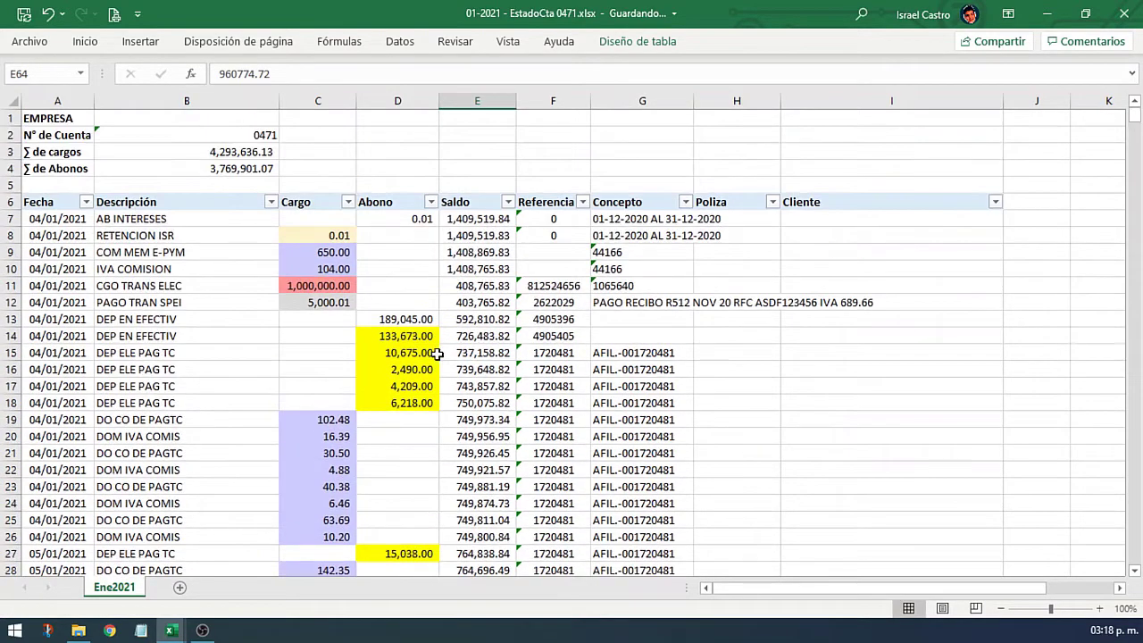
Step: Fill the CONCILIACIÓN BANCARIA legend swatch light blue
click(426, 324)
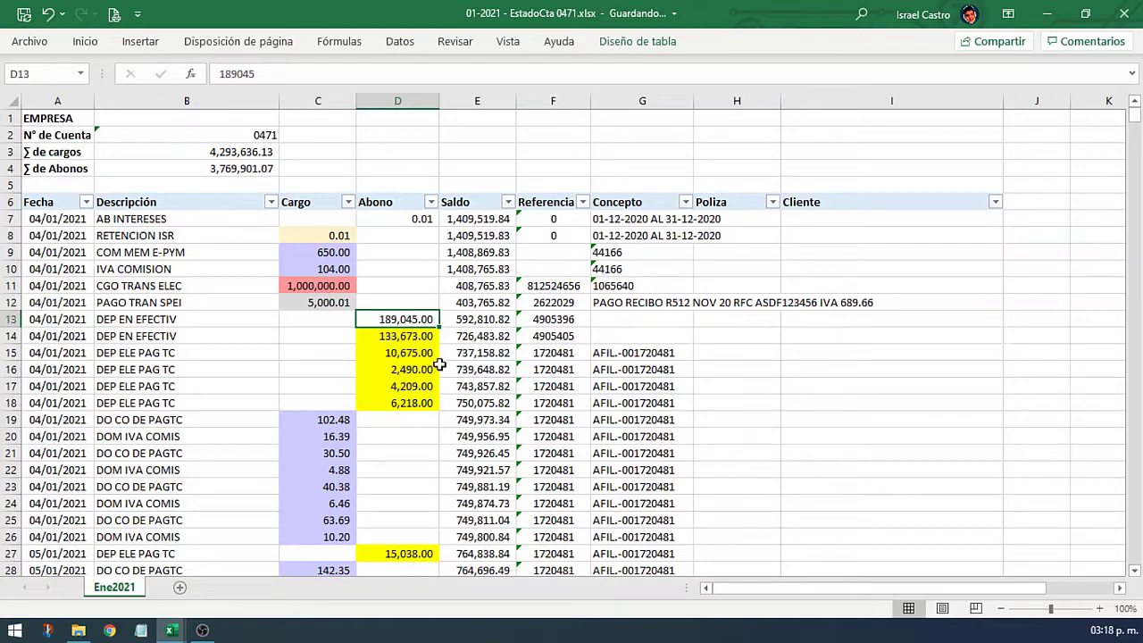
scroll(431, 348, down, 20)
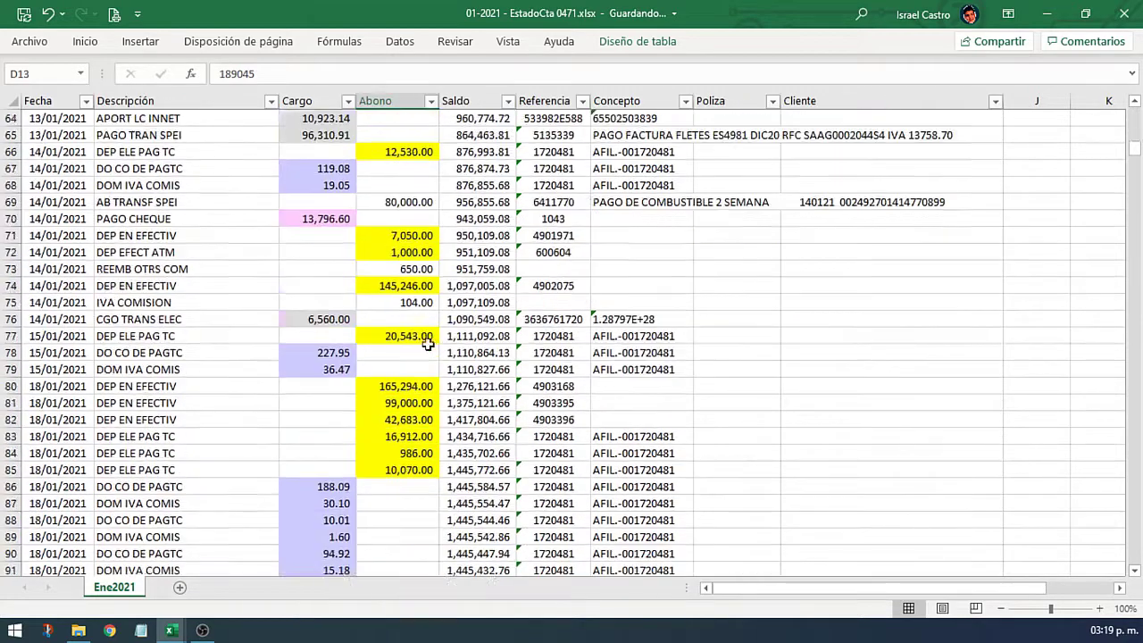
scroll(428, 344, down, 16)
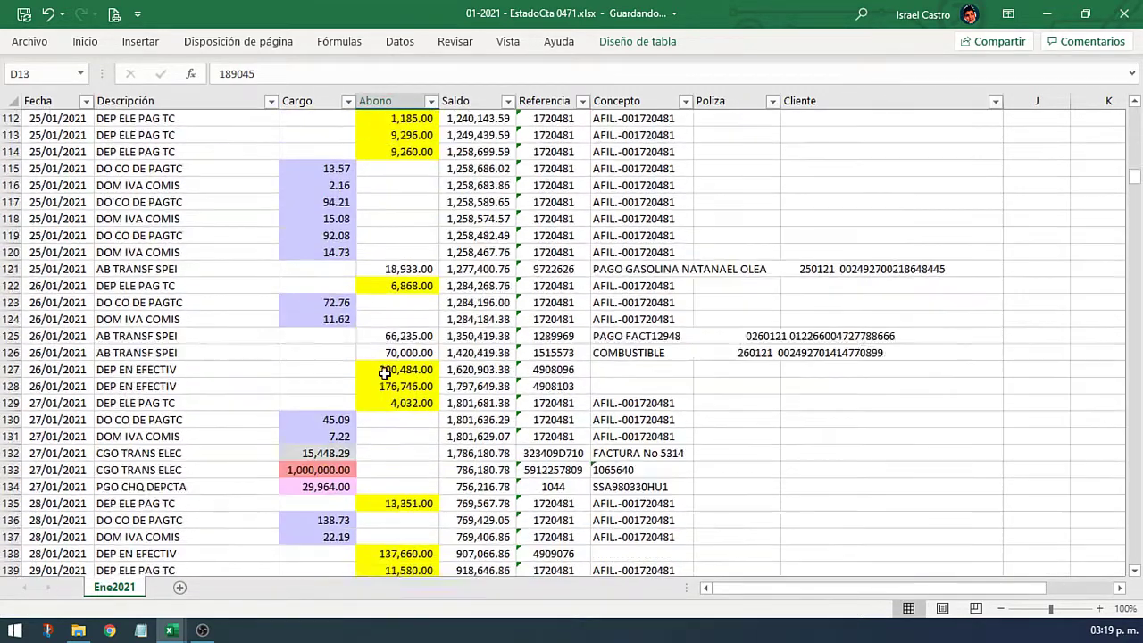
scroll(384, 371, down, 11)
click(67, 354)
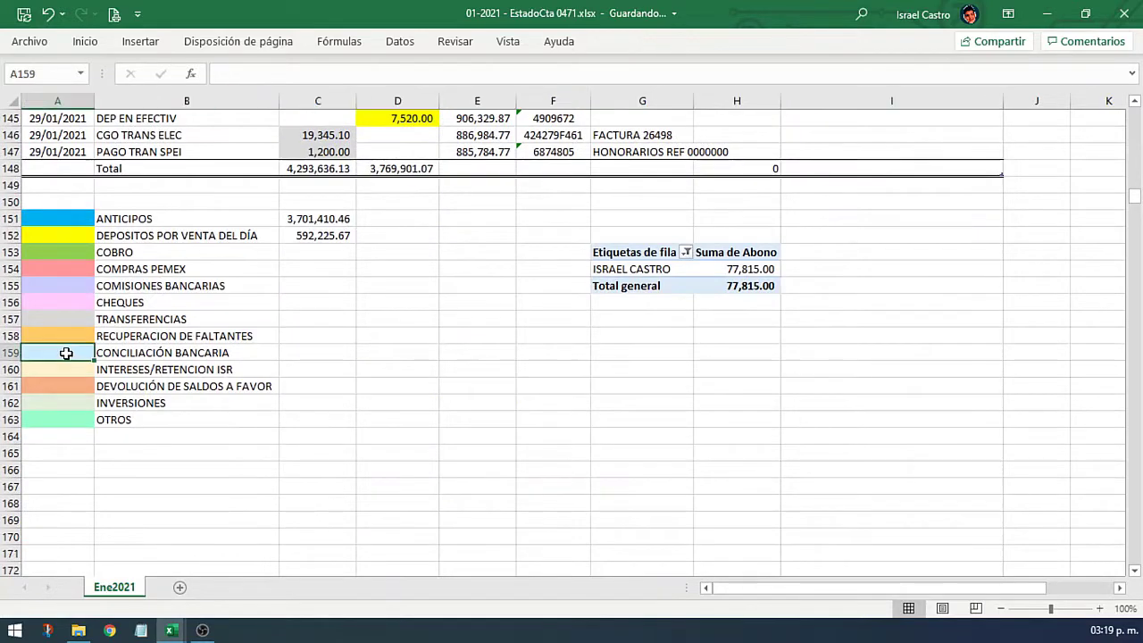
right_click(66, 354)
click(148, 118)
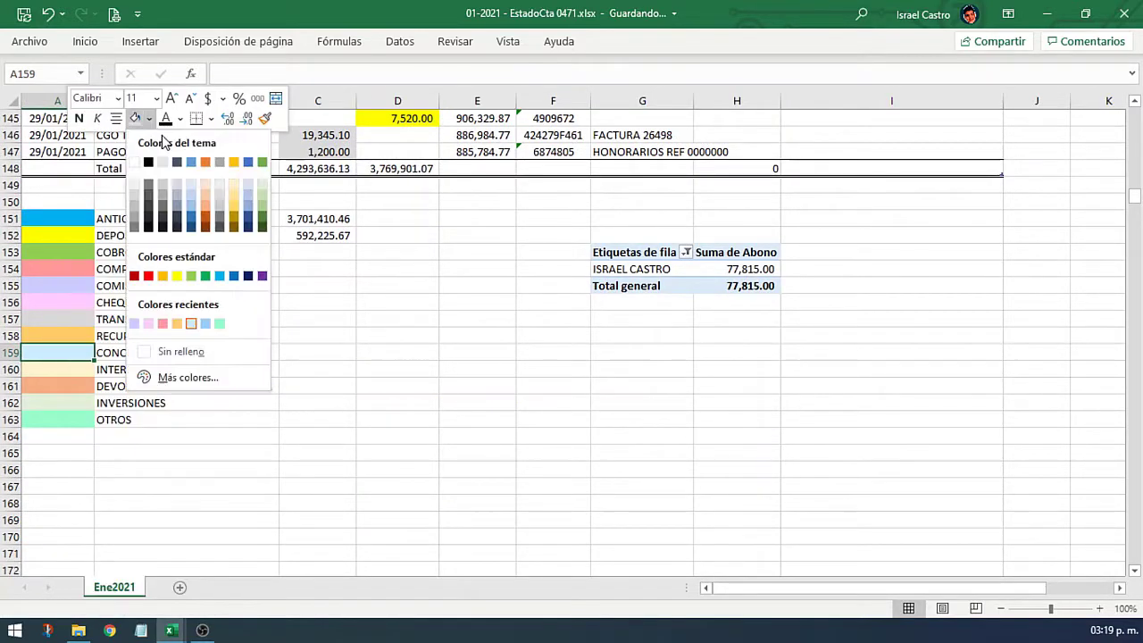
click(192, 322)
Step: Apply the same light blue fill to the 189,045.00 deposit in D13 with F4
click(482, 136)
key(ctrl+Up)
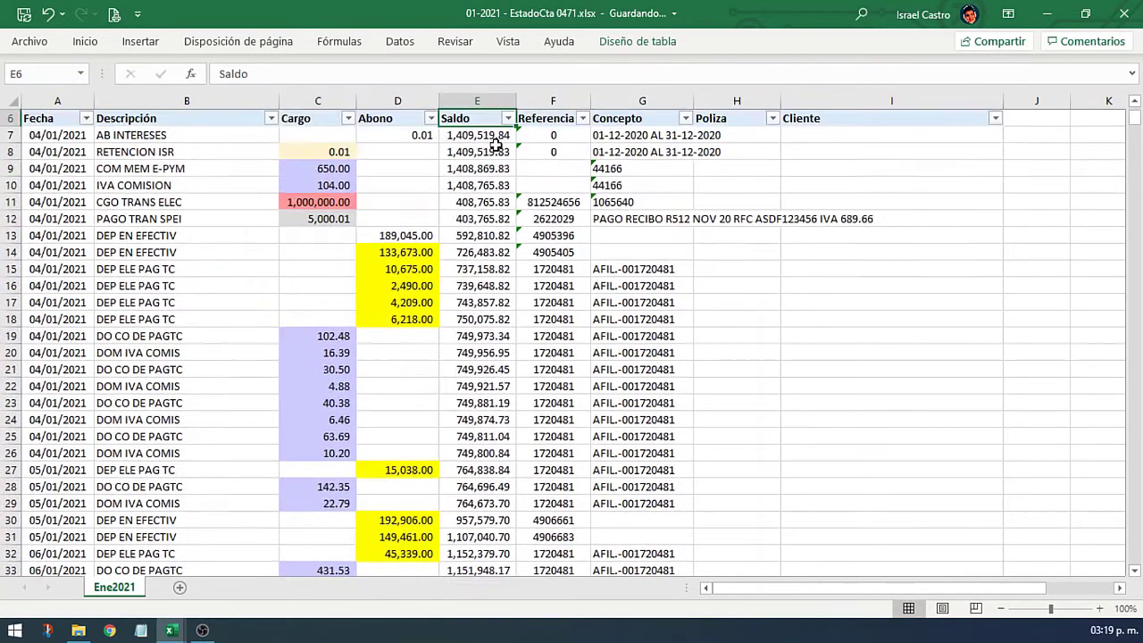
key(Down)
key(Left)
click(424, 231)
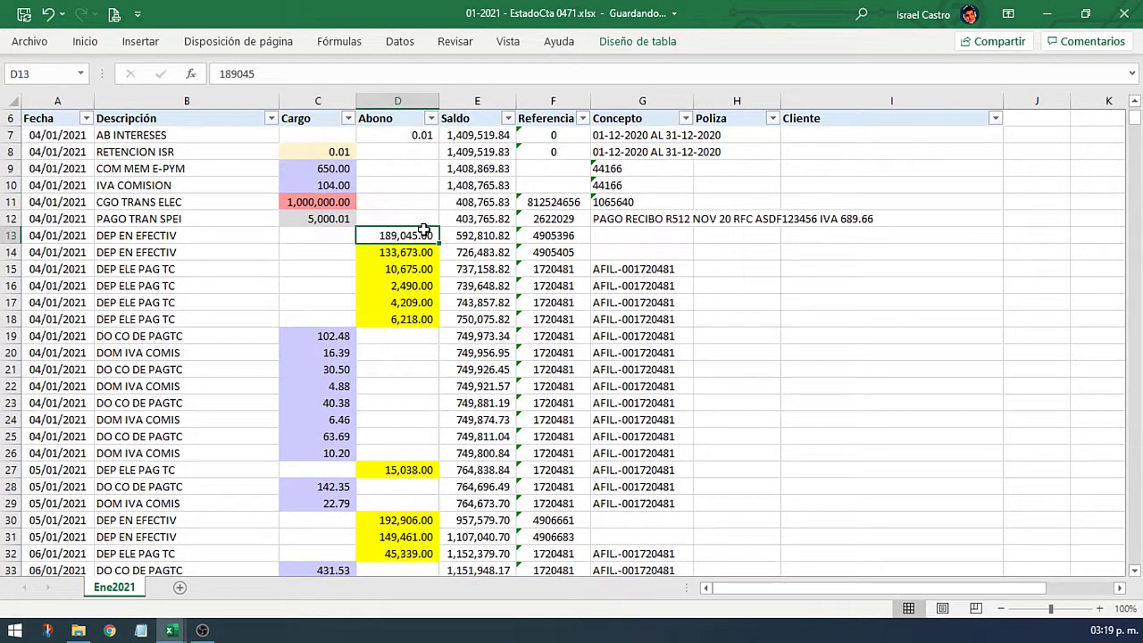
key(F4)
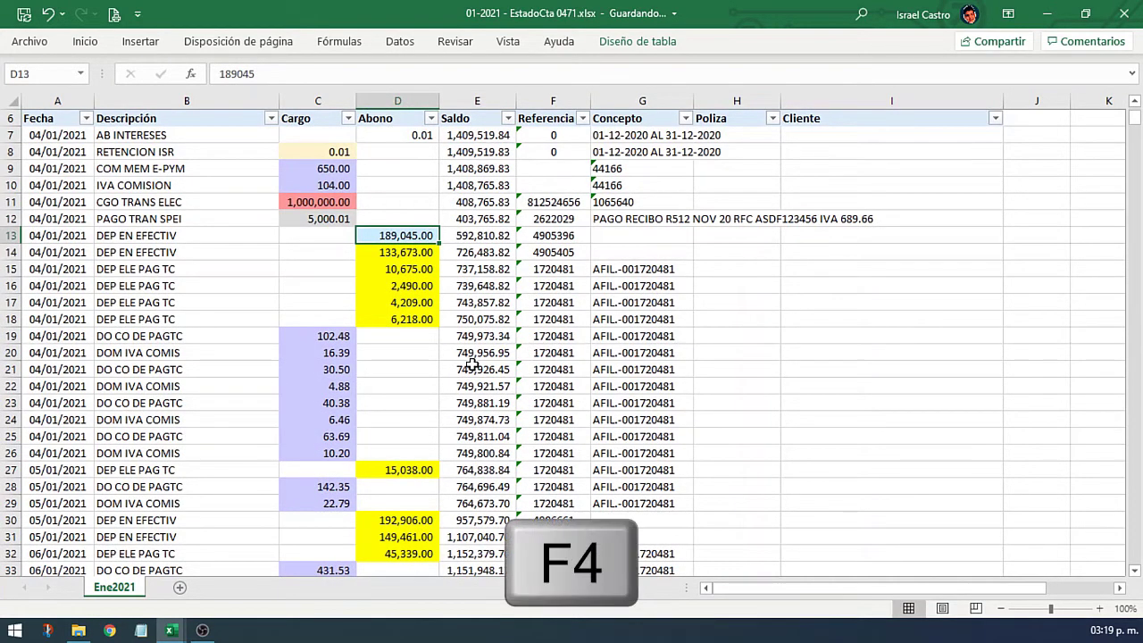
Step: Move down the table and select the 11,000.00 credit in D58
scroll(471, 365, down, 2)
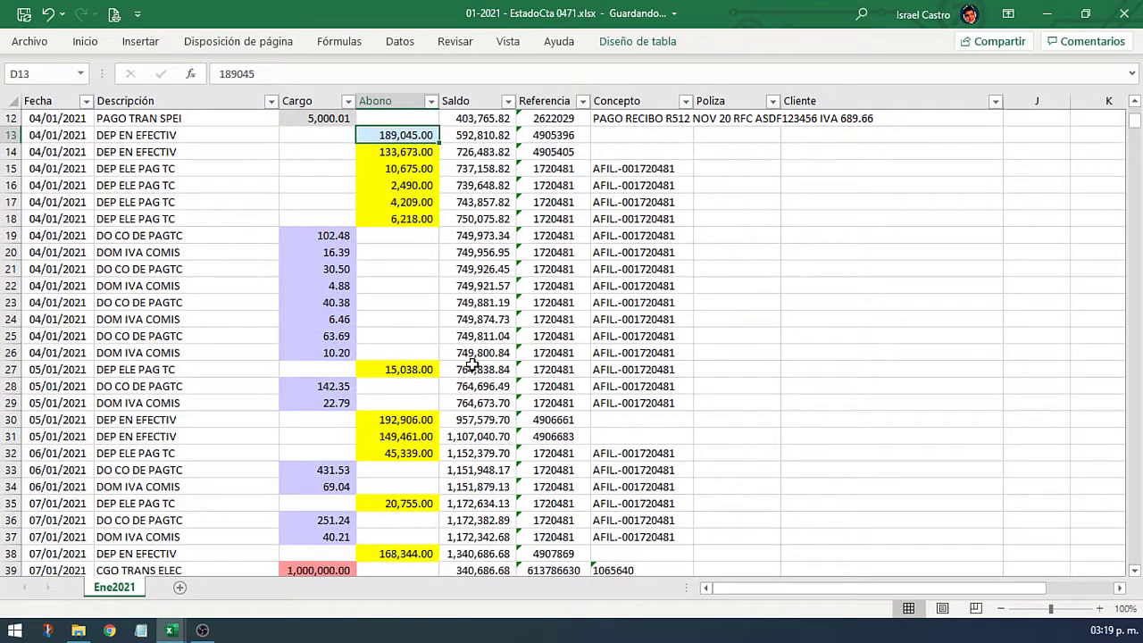
scroll(472, 364, down, 10)
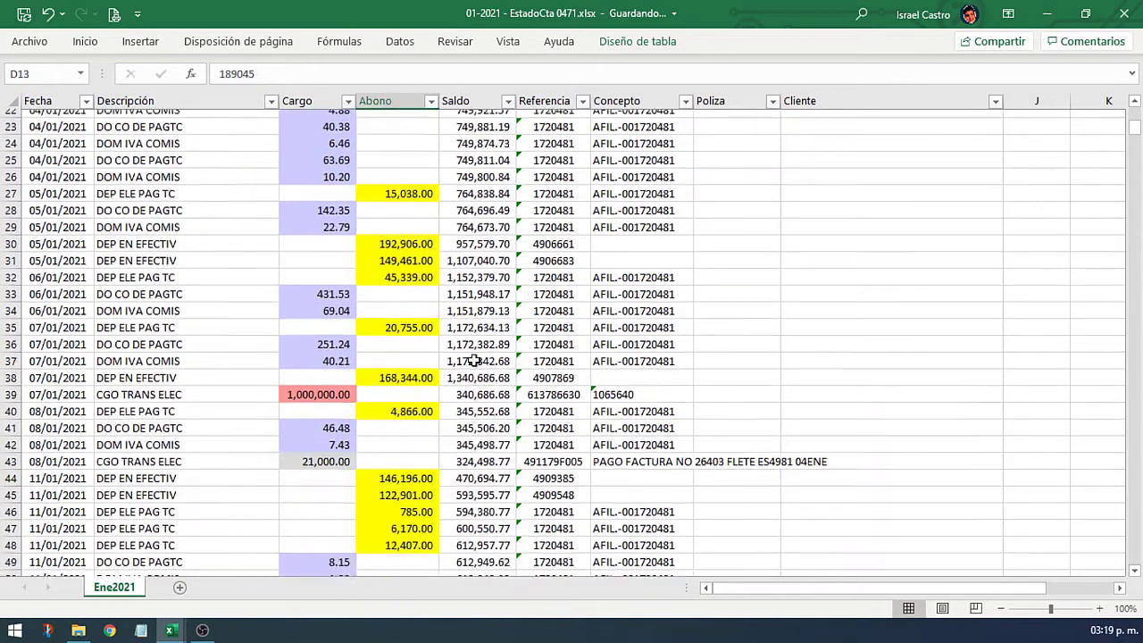
scroll(474, 361, down, 2)
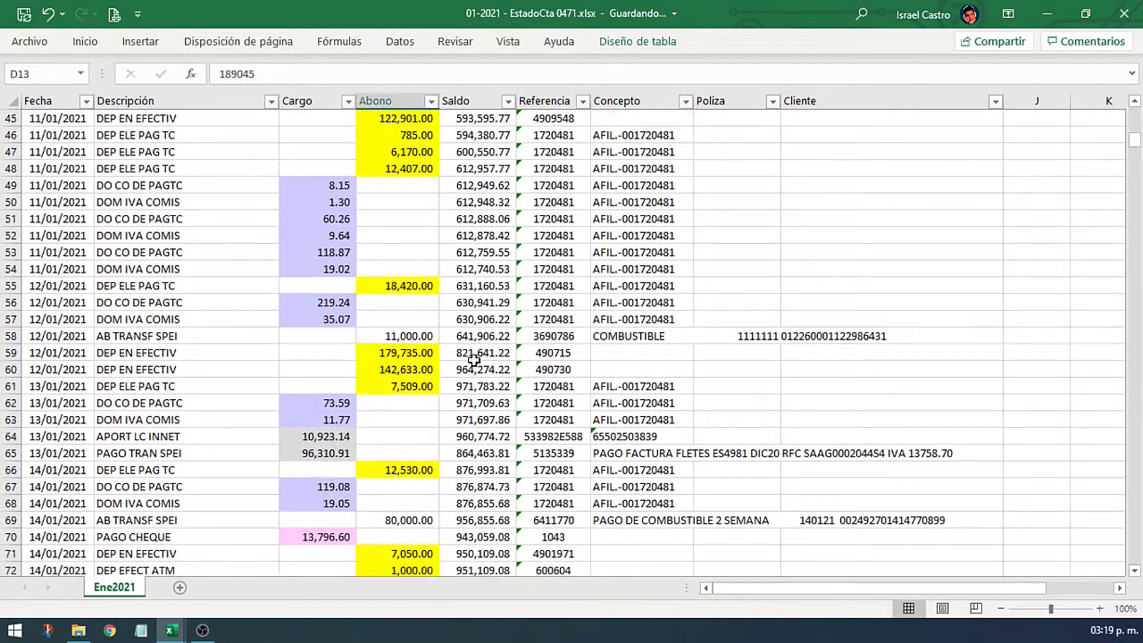
scroll(473, 360, down, 1)
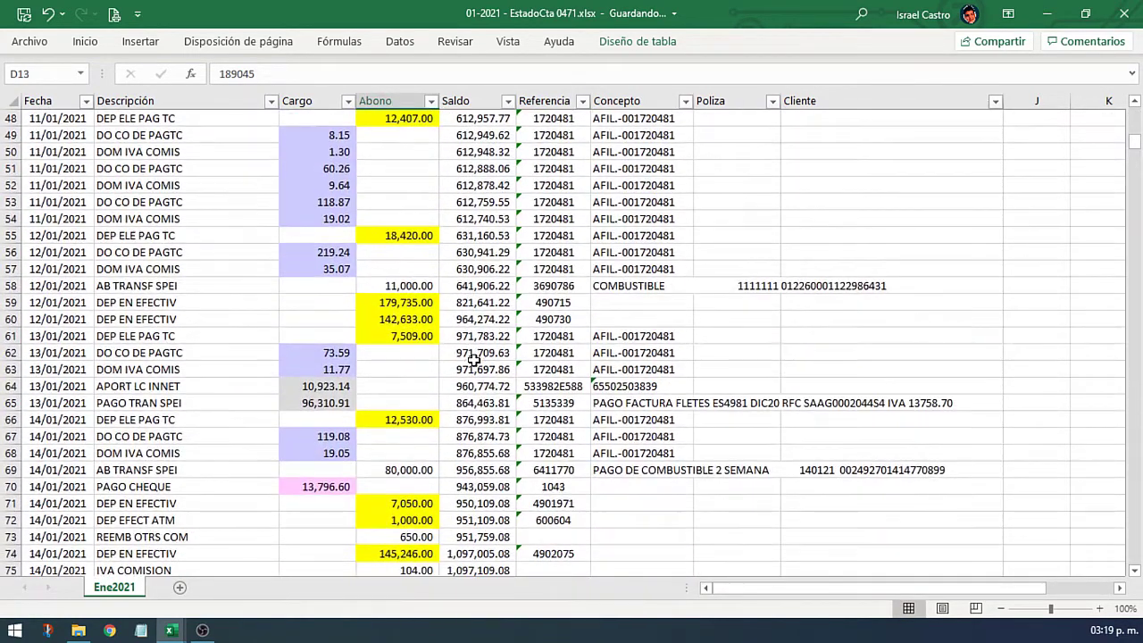
click(382, 285)
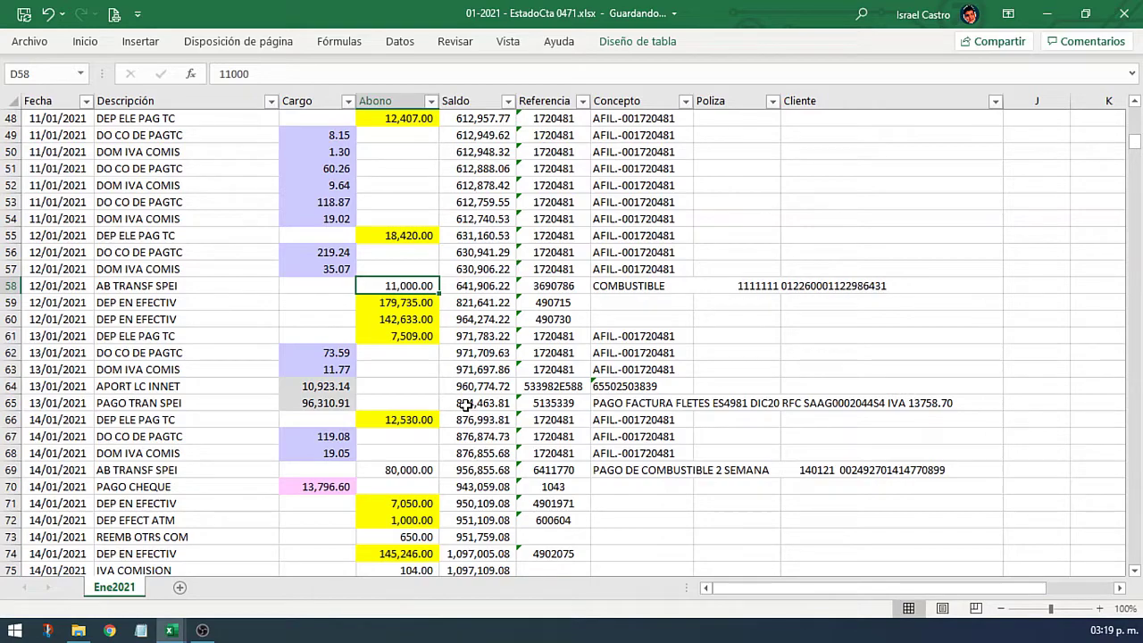
Step: Check the ANTICIPOS and COBRO legend colours
scroll(466, 405, down, 20)
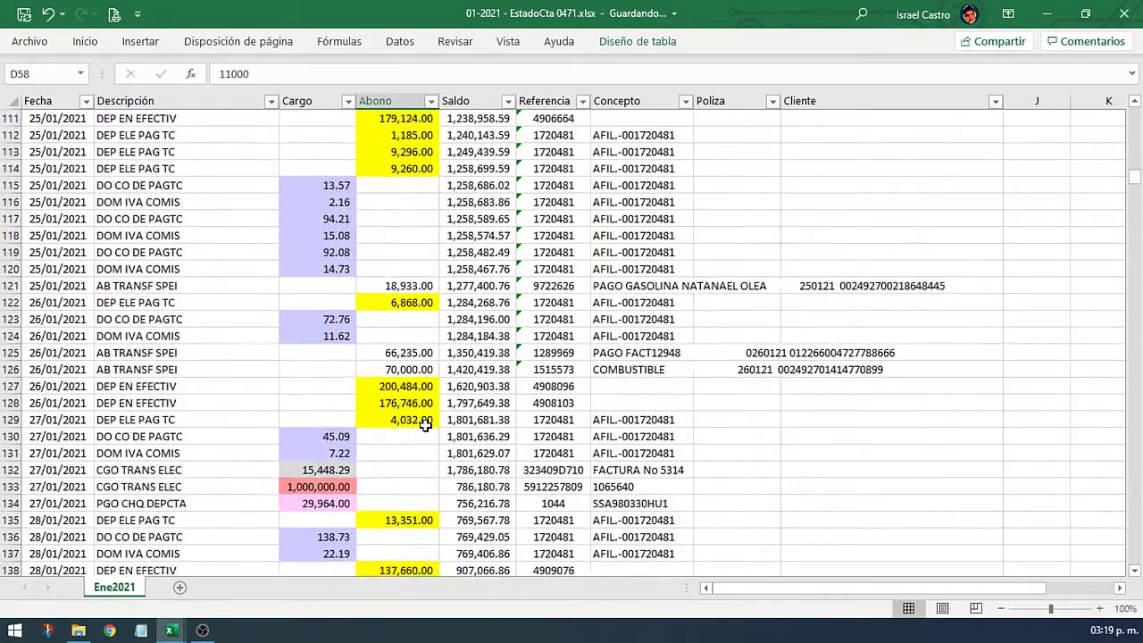
click(71, 338)
click(83, 369)
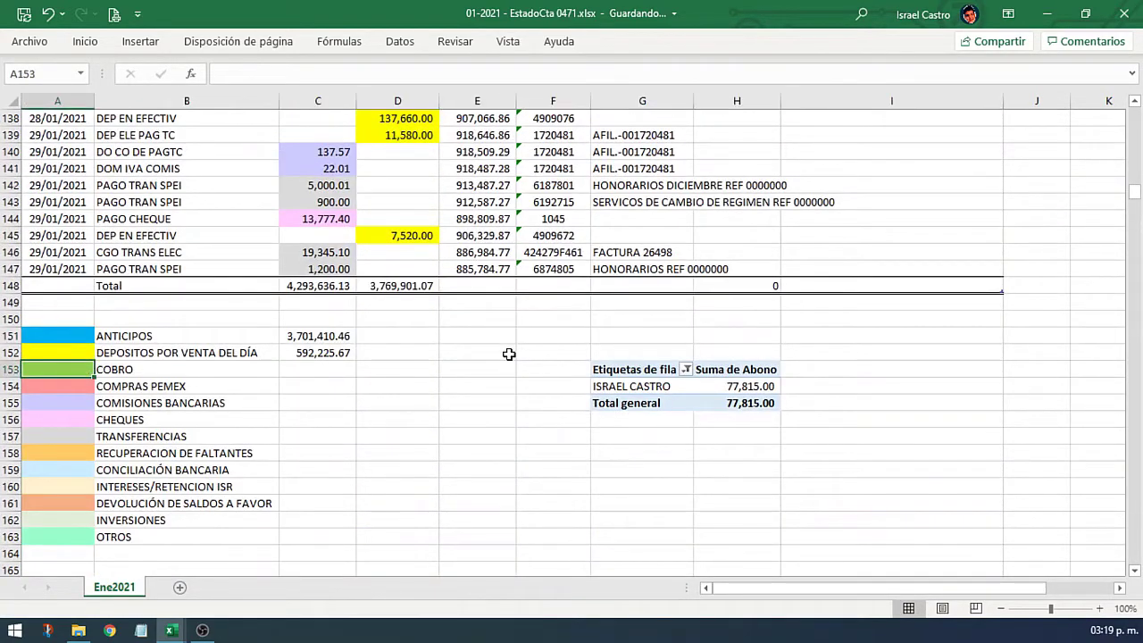
click(497, 250)
scroll(497, 245, up, 20)
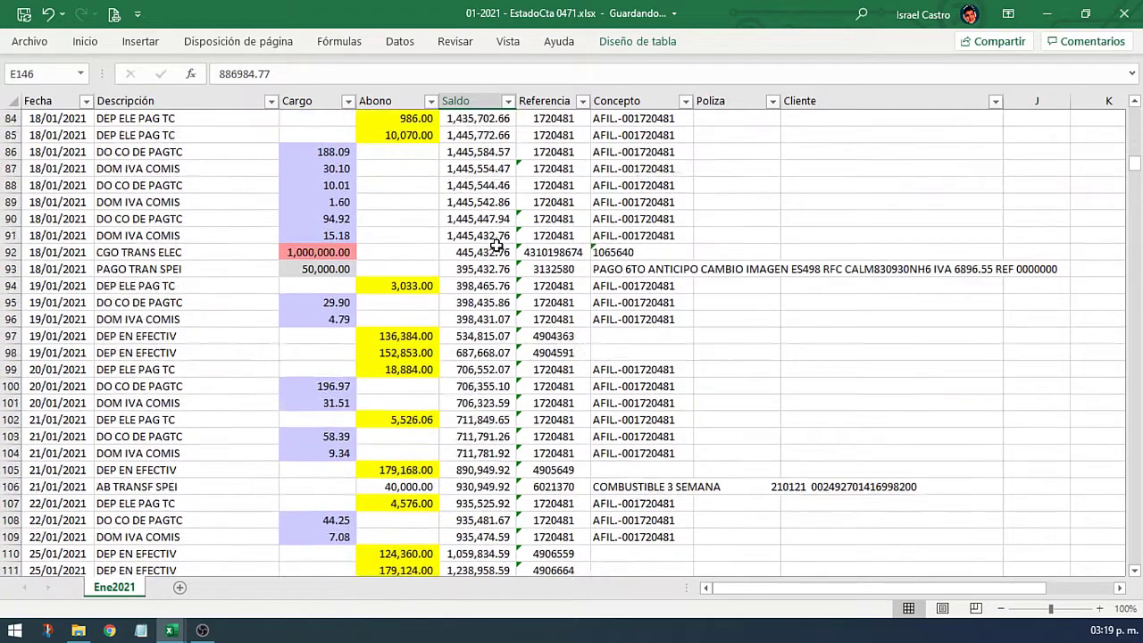
scroll(496, 246, up, 4)
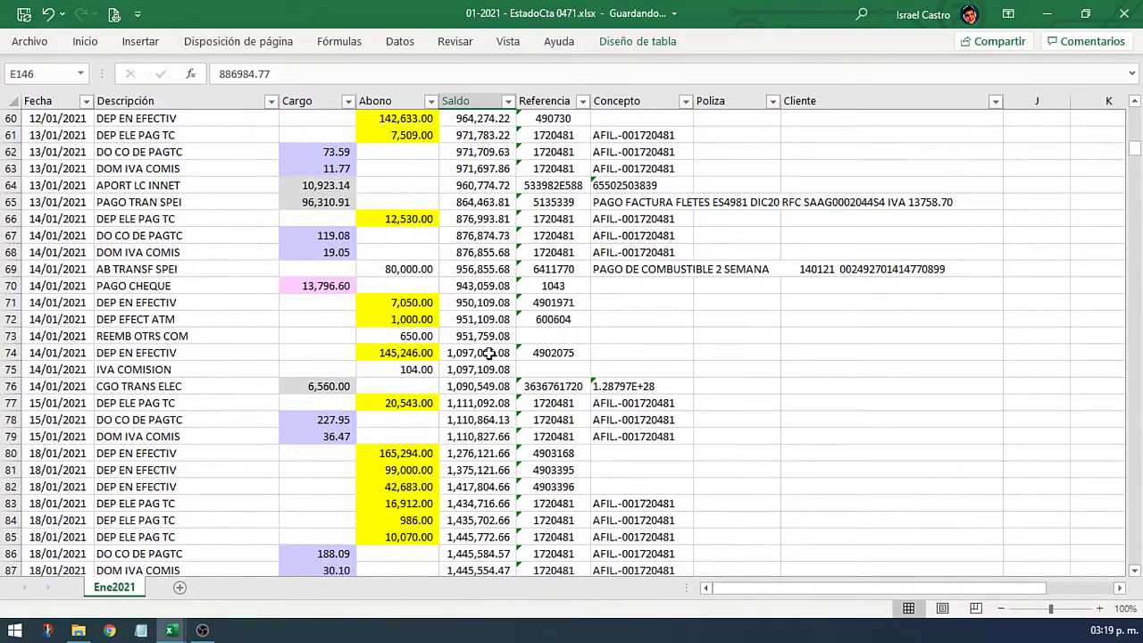
Step: Enter the client's name as Cliente for the 80,000.00 transfer (row 69) and 40,000.00 transfer (row 106)
click(422, 271)
key(Right)
key(Right)
key(Right)
key(Right)
key(Right)
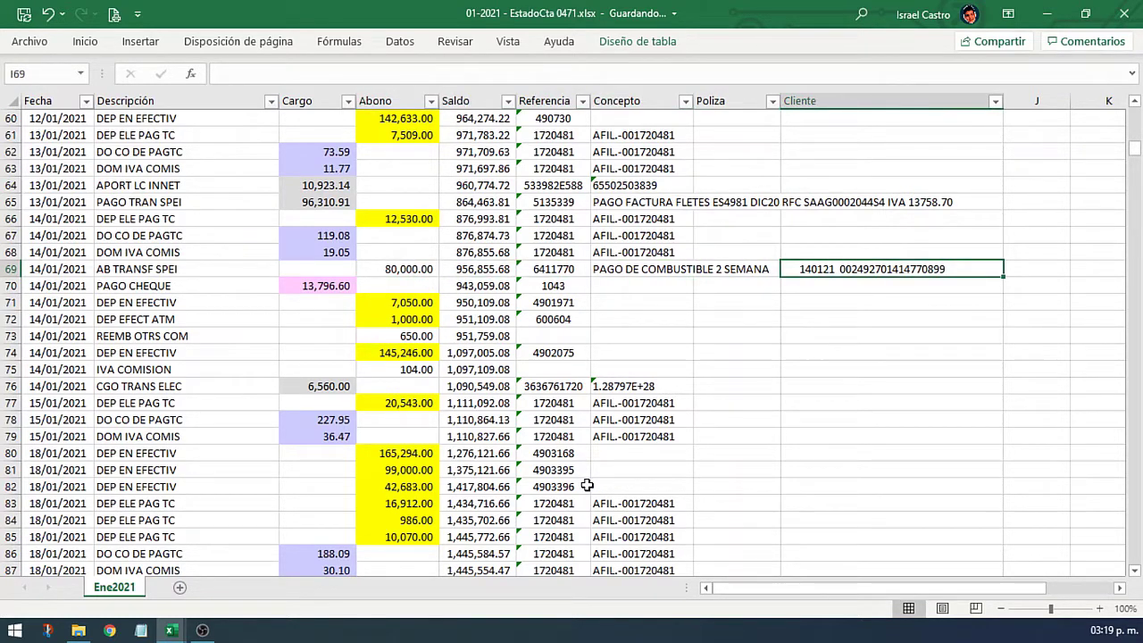
key(Delete)
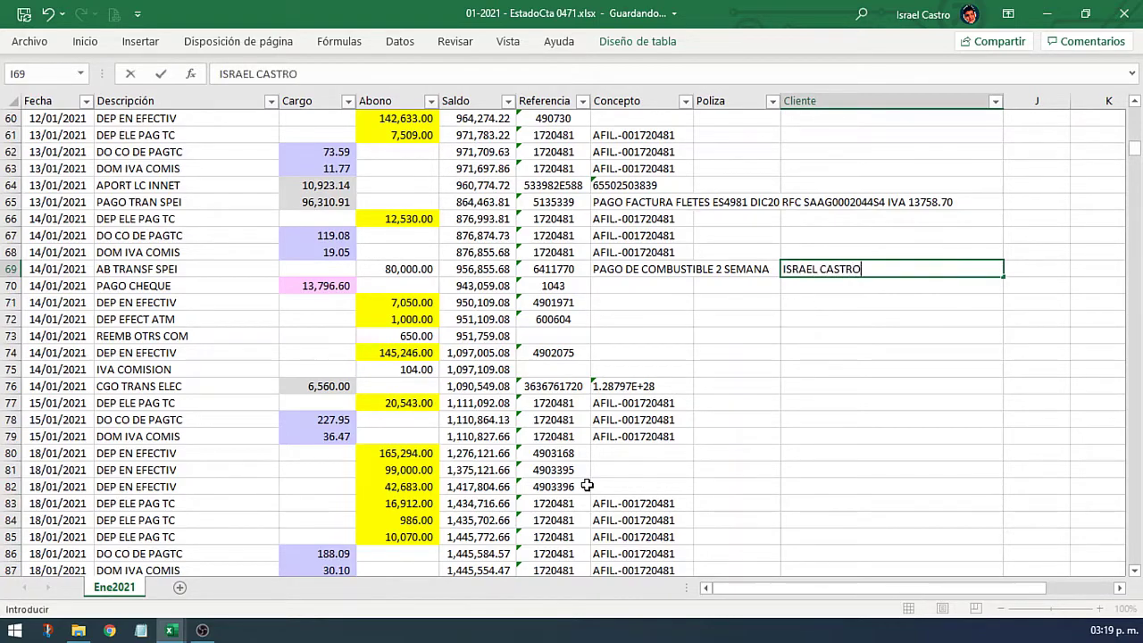
key(Return)
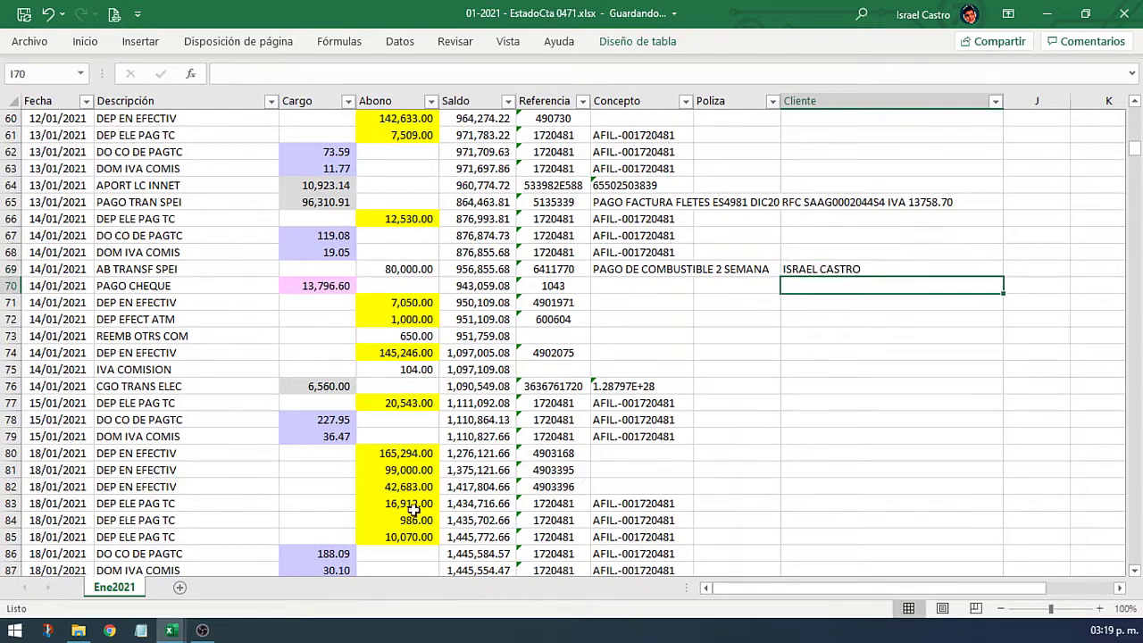
scroll(558, 419, down, 5)
scroll(558, 419, down, 5)
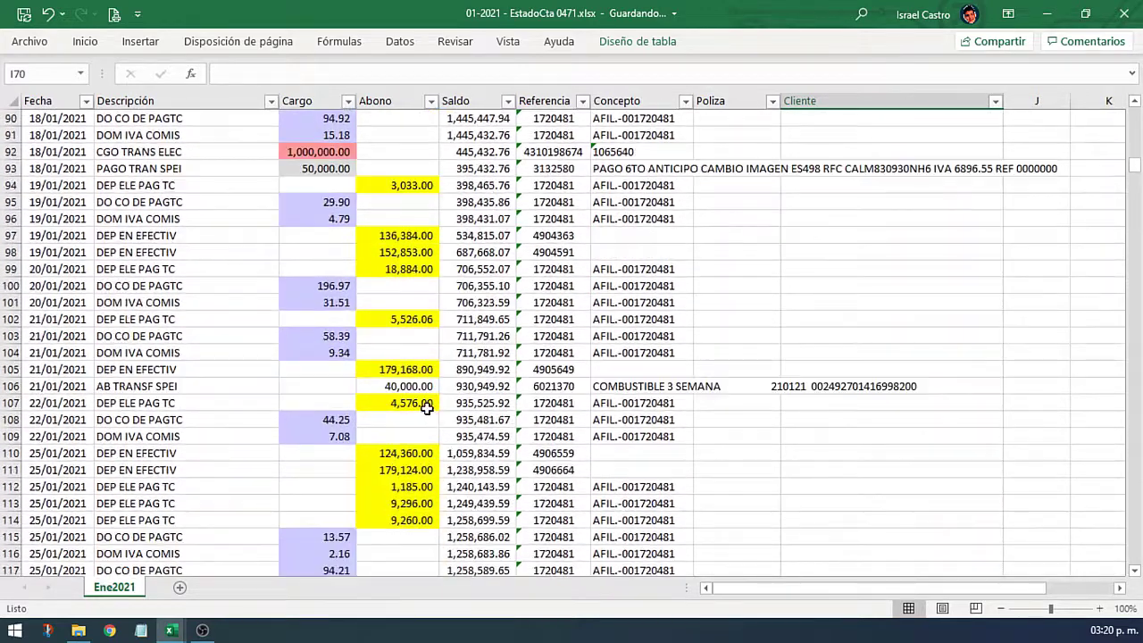
click(412, 390)
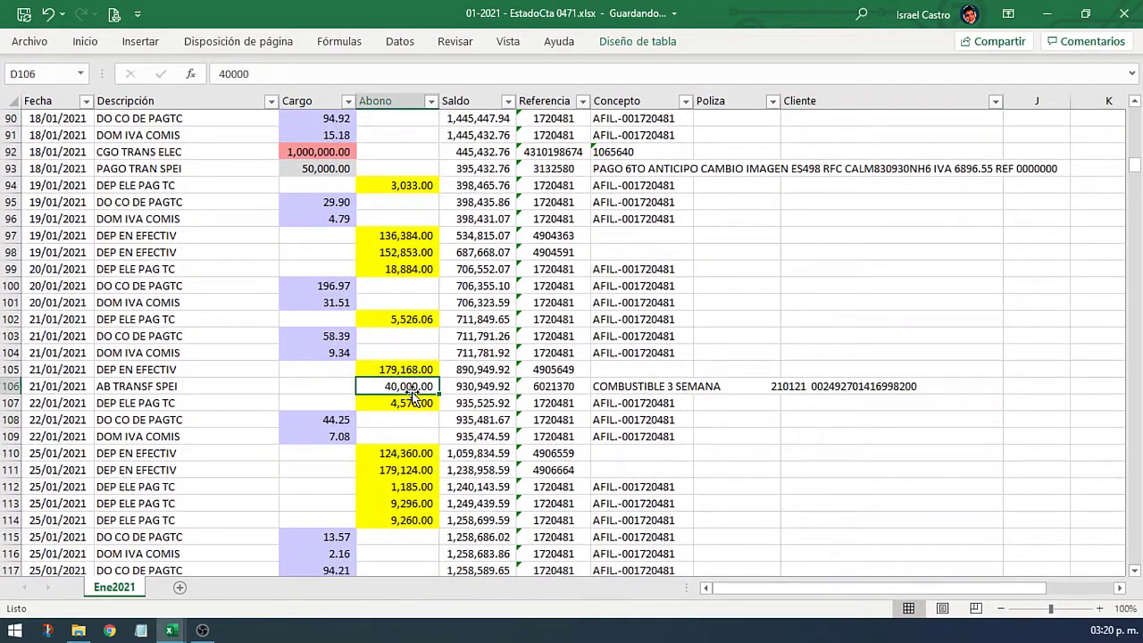
key(Right)
key(Right)
key(Right)
key(Right)
key(Right)
text(ISRAEL)
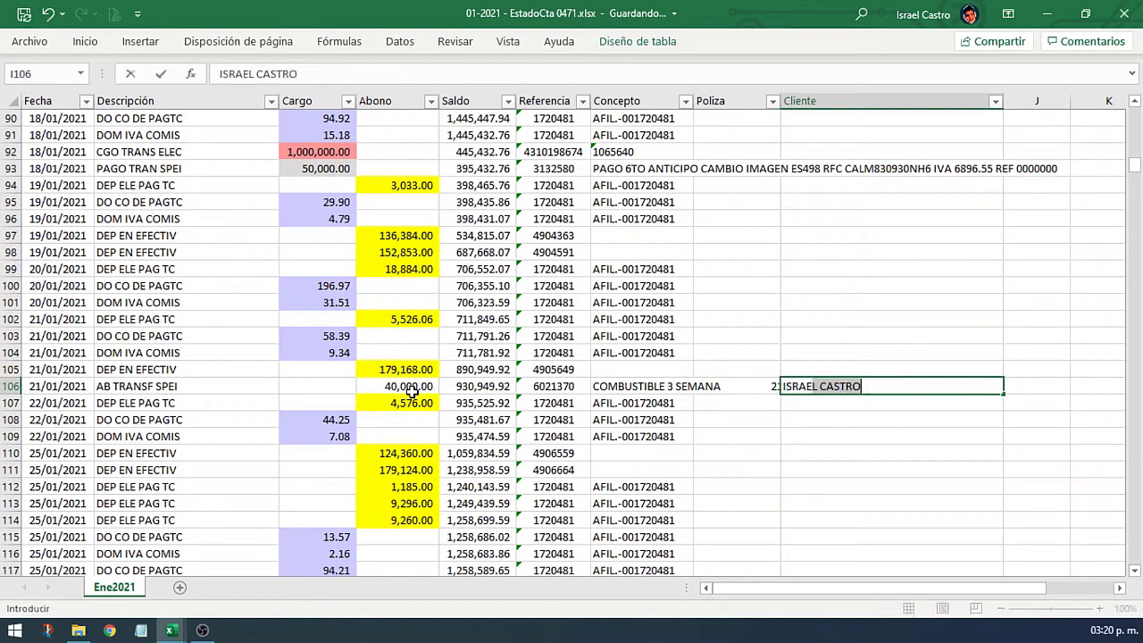
key(Return)
key(Up)
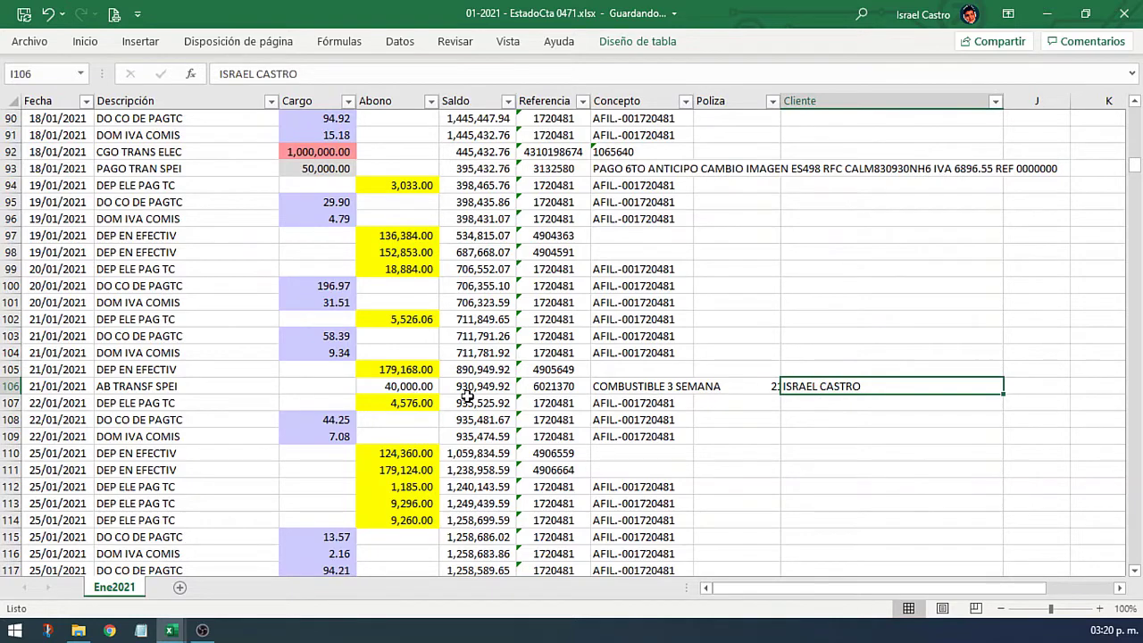
Step: Refresh the Abono pivot table so the client's total shows 120,000.00
scroll(467, 397, down, 1)
click(649, 42)
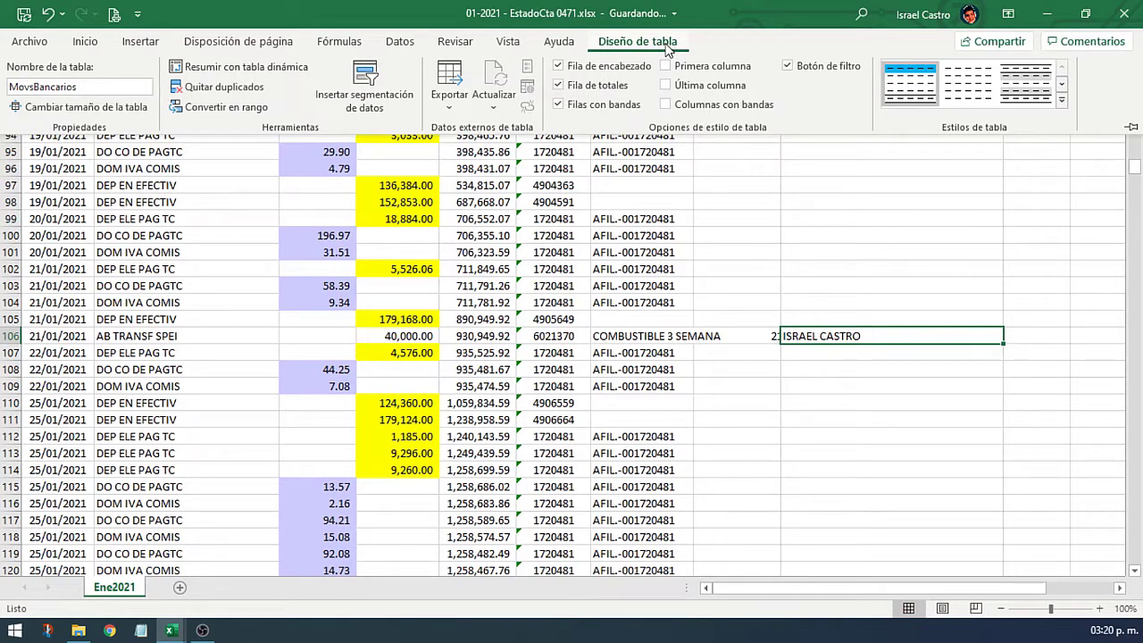
click(556, 273)
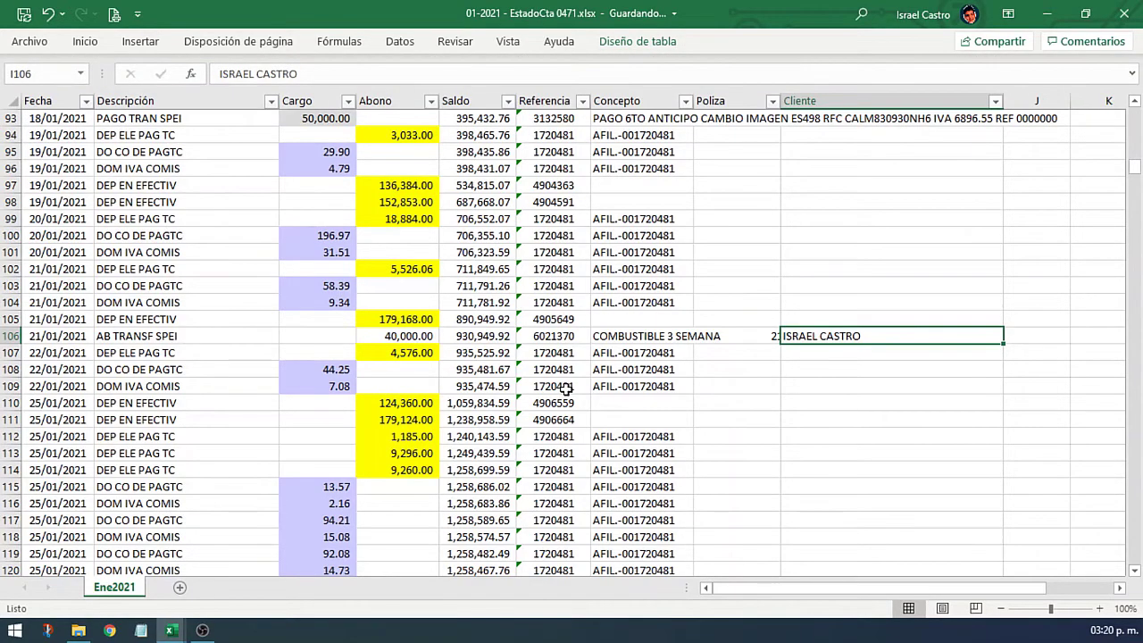
scroll(566, 390, down, 16)
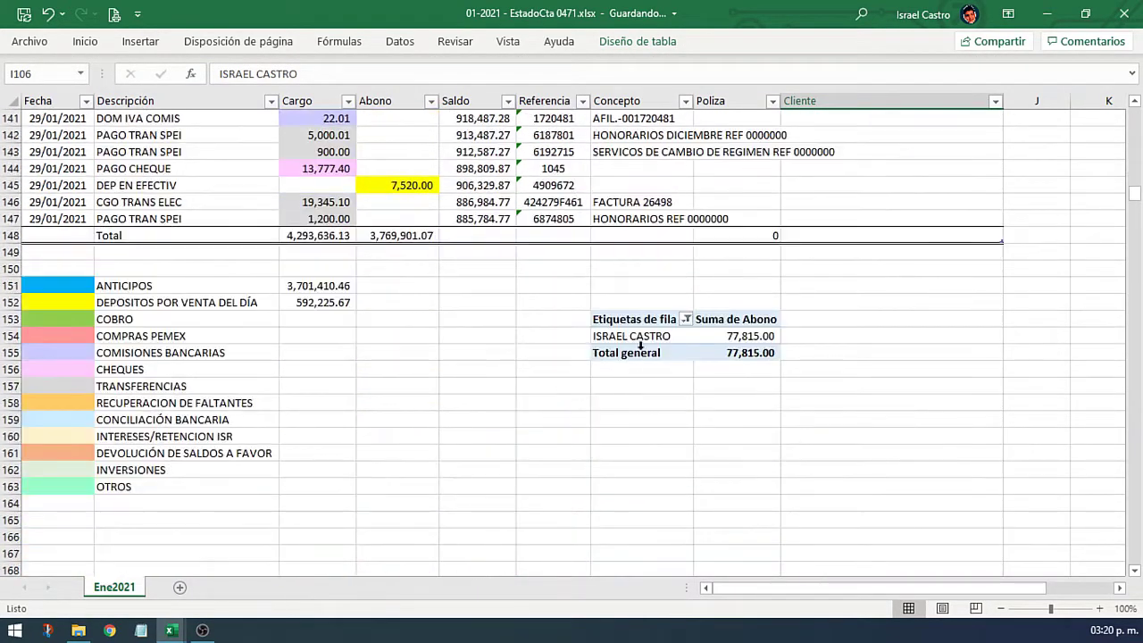
click(641, 338)
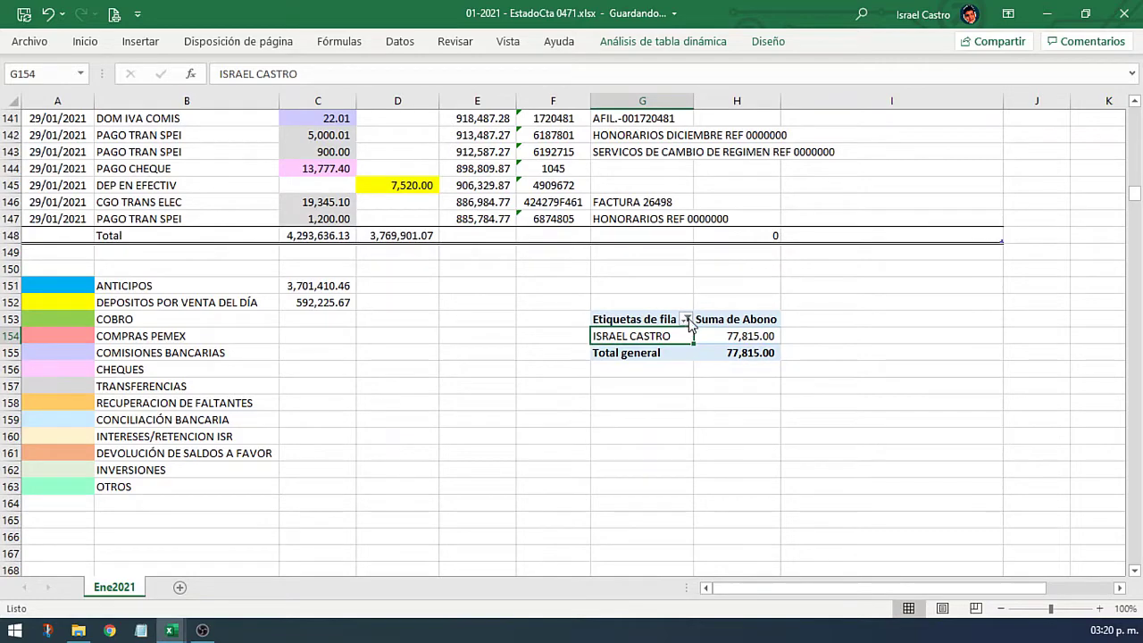
right_click(661, 332)
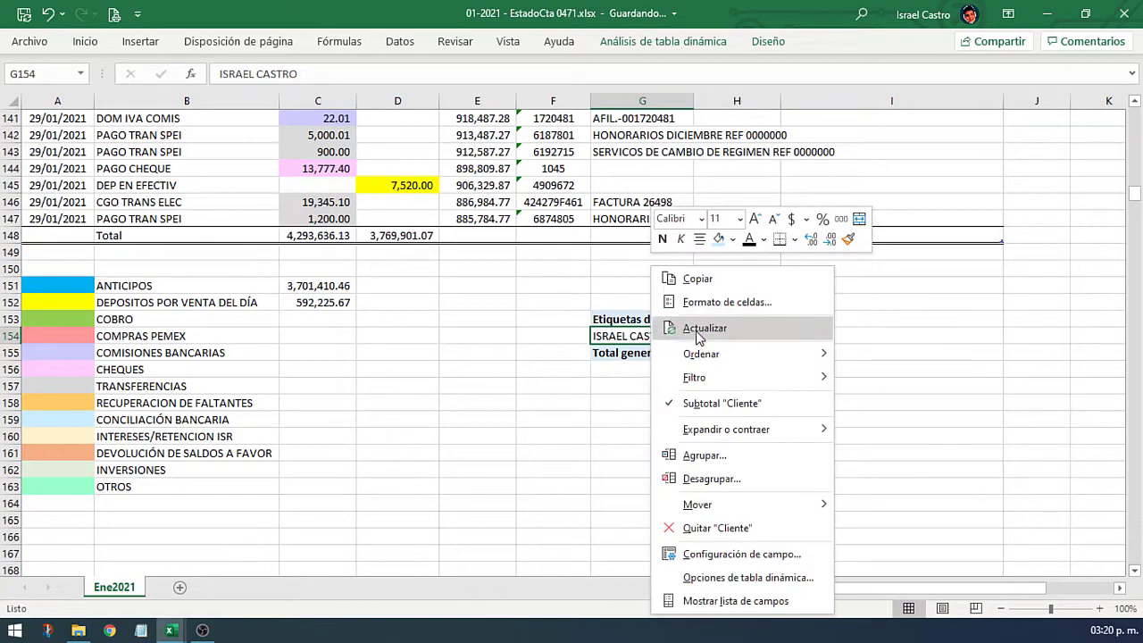
click(698, 329)
click(728, 336)
scroll(732, 313, up, 1)
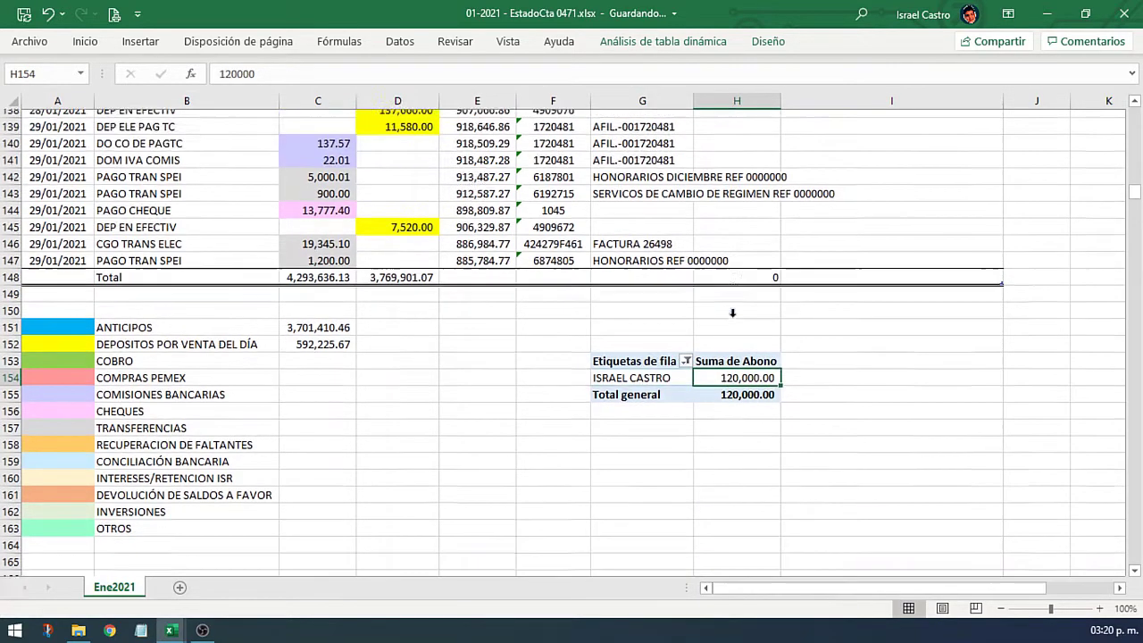
scroll(733, 312, up, 1)
click(892, 302)
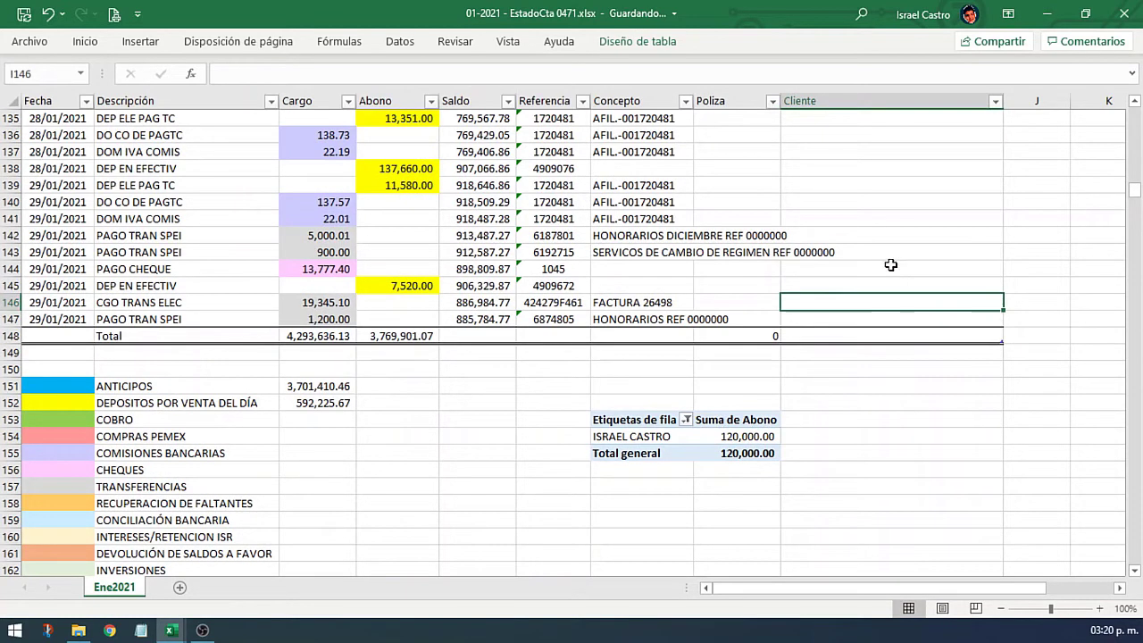
Step: Filter the Cliente column to show only the client's rows
click(995, 101)
click(880, 300)
click(873, 315)
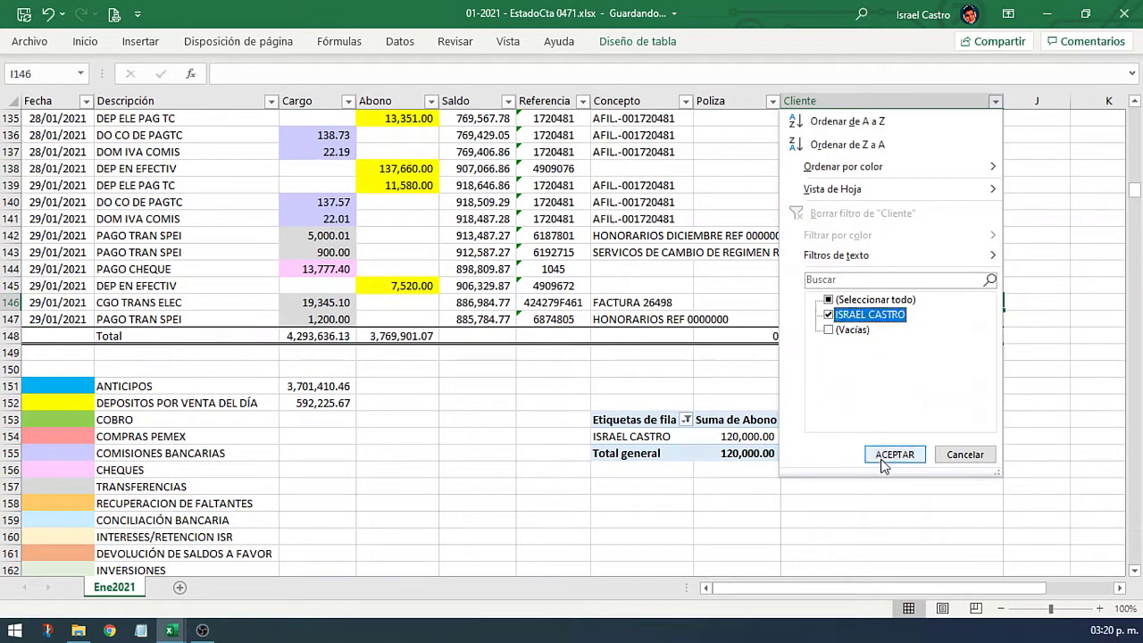
click(895, 454)
Step: Fill the 80,000.00 and 40,000.00 Abono amounts light blue, then clear the Cliente filter
drag(411, 219, 406, 236)
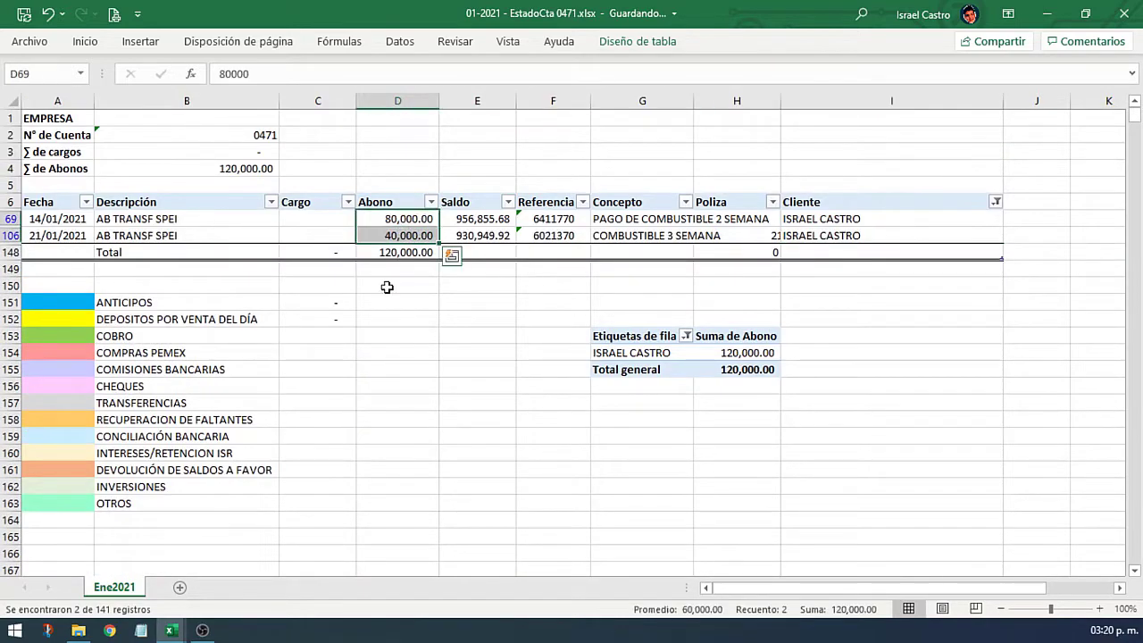
right_click(406, 227)
click(488, 69)
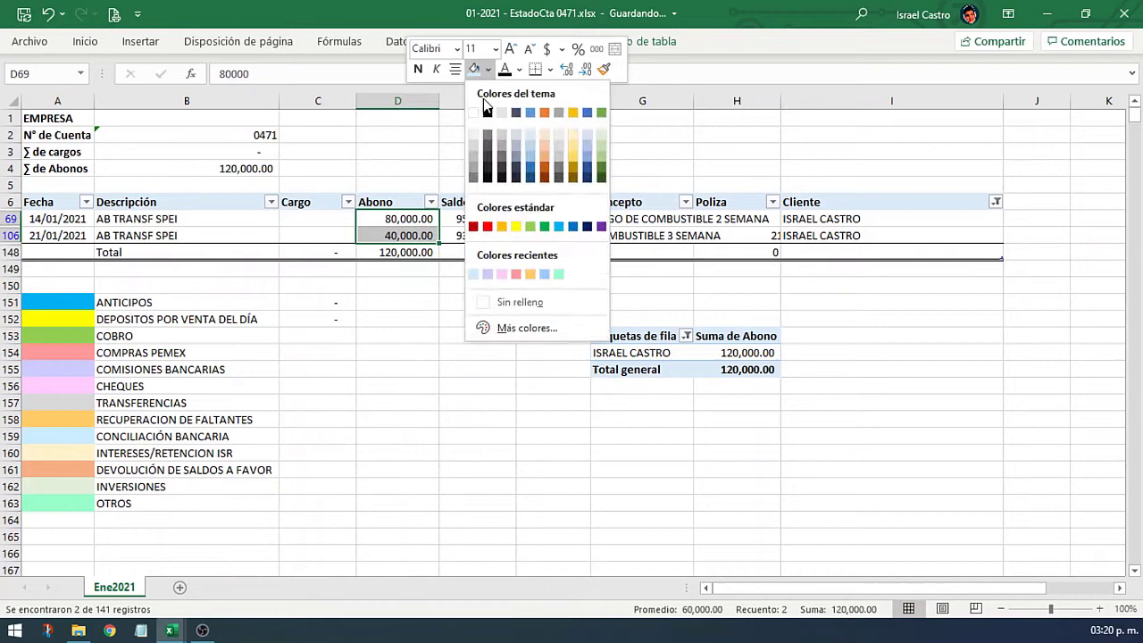
click(560, 226)
click(554, 235)
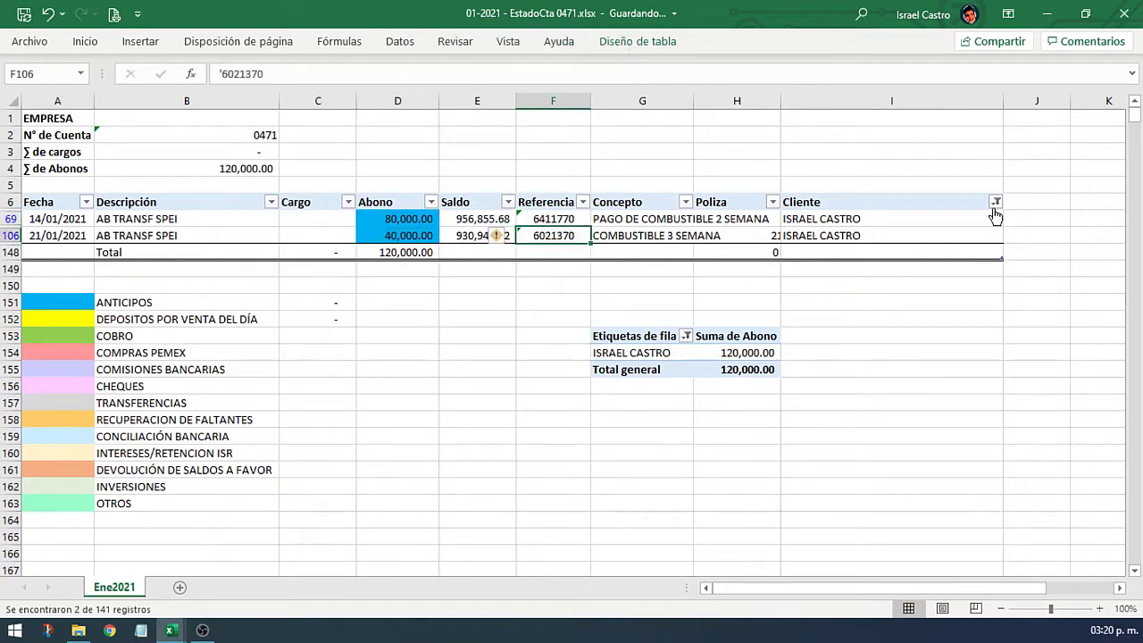
click(996, 216)
click(820, 312)
click(469, 302)
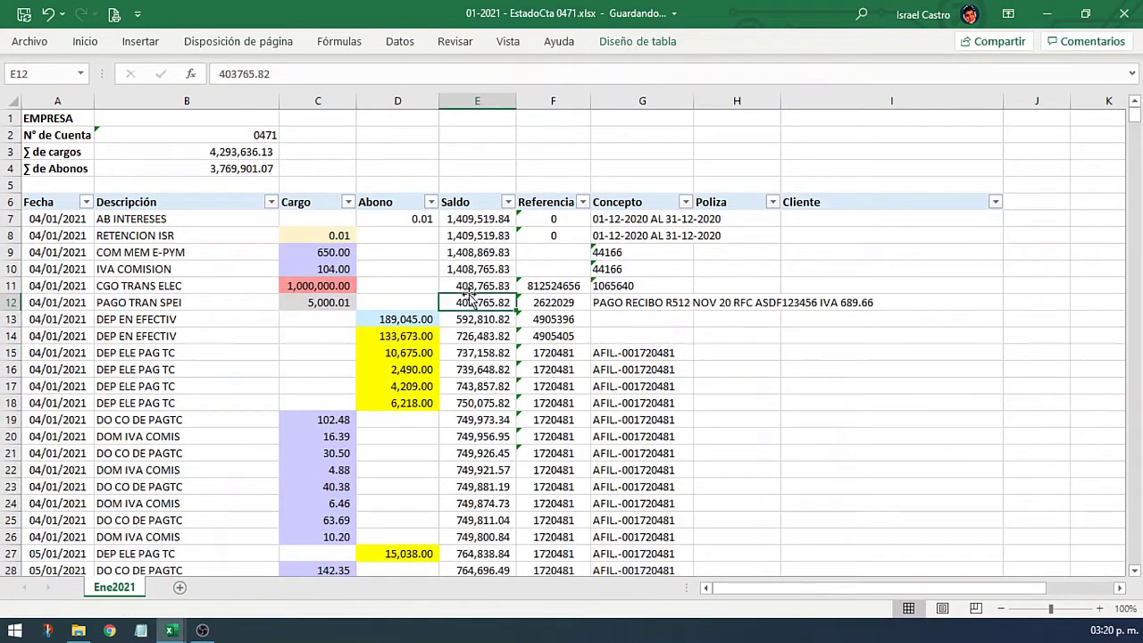
Step: Filter the Abono column to rows with no fill colour
scroll(469, 312, down, 13)
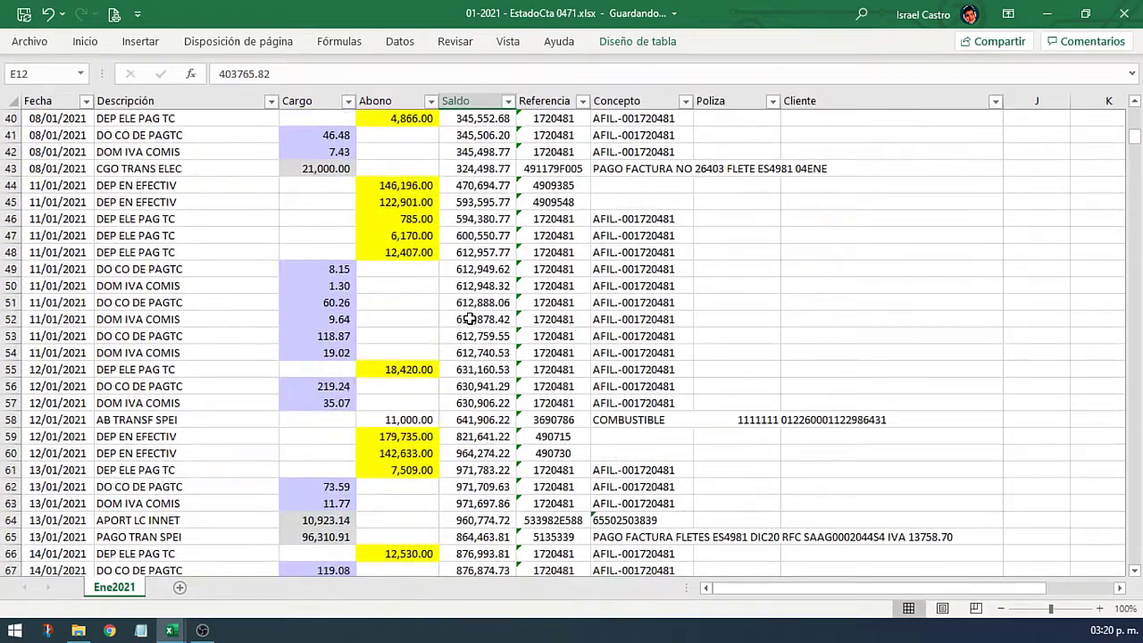
scroll(469, 319, down, 3)
scroll(468, 319, up, 2)
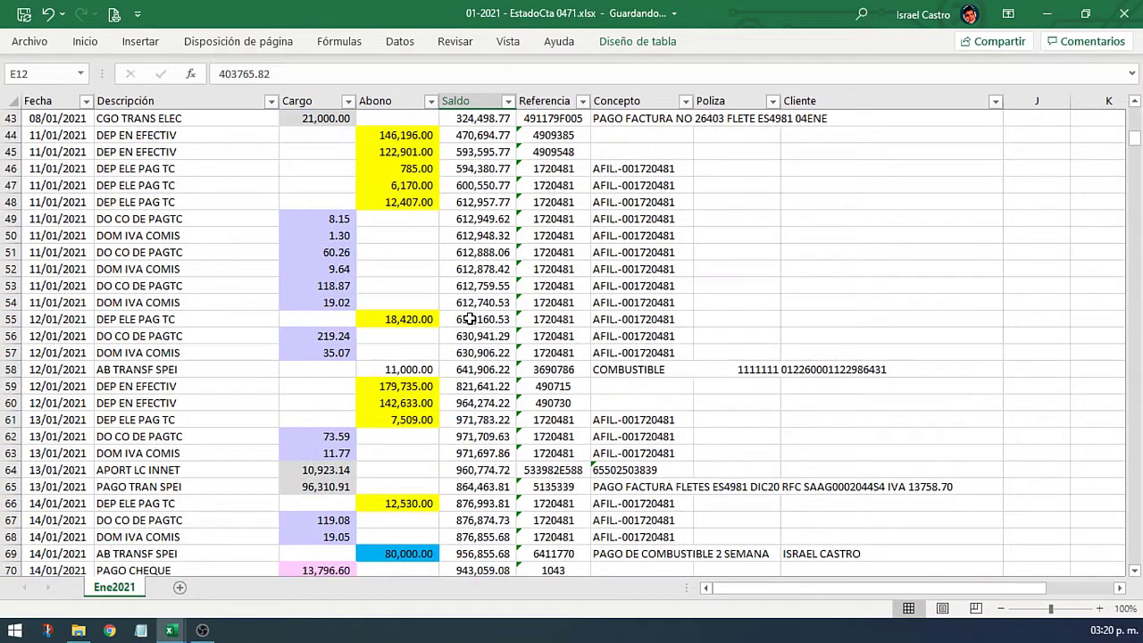
scroll(468, 319, up, 14)
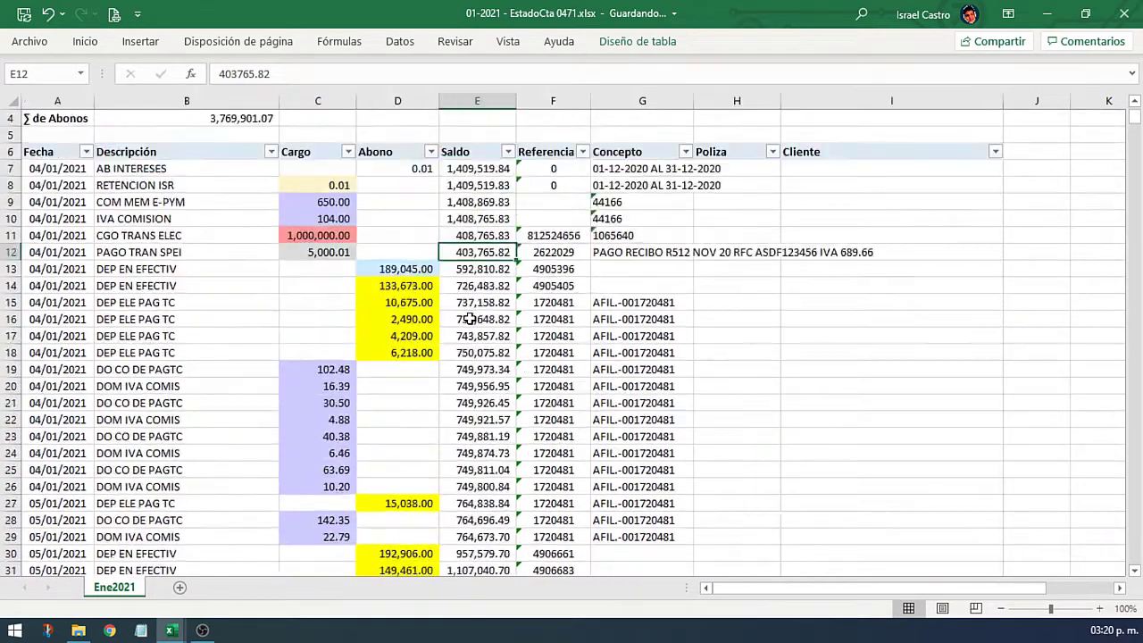
click(431, 202)
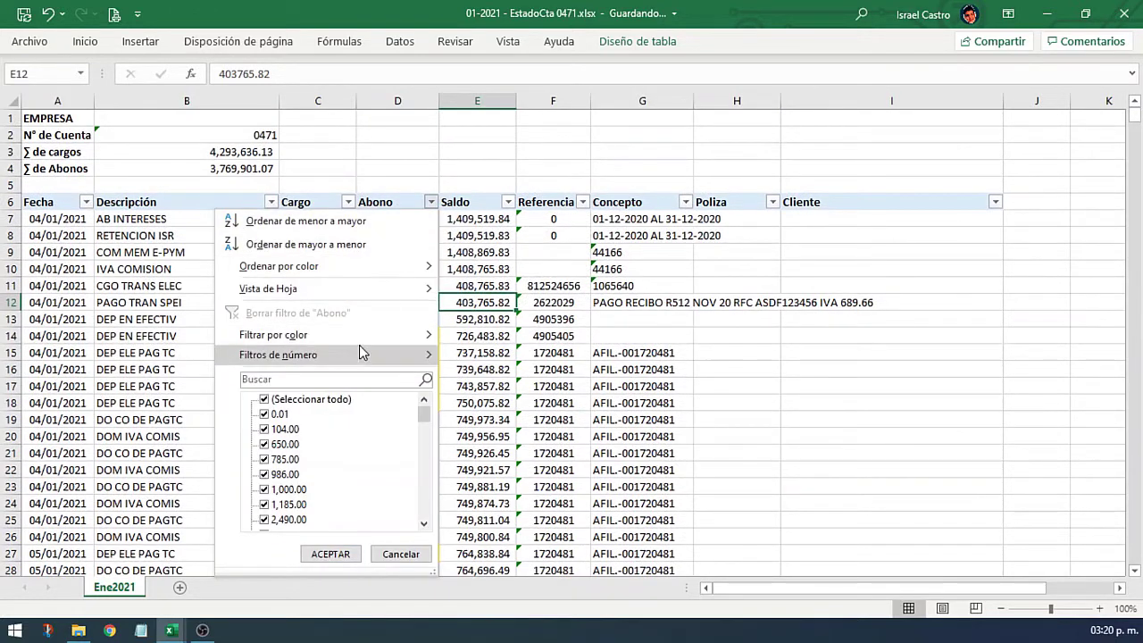
mouse_move(364, 343)
click(509, 418)
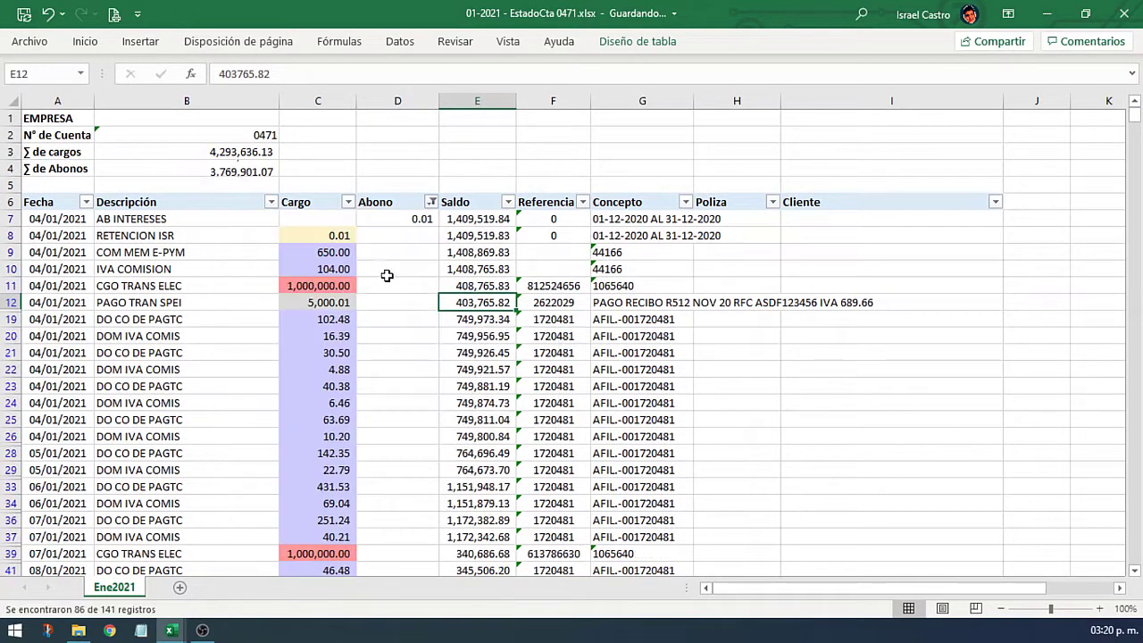
Step: Filter the Cargo column to only (Vacías), leaving 7 uncoloured deposit rows
click(347, 202)
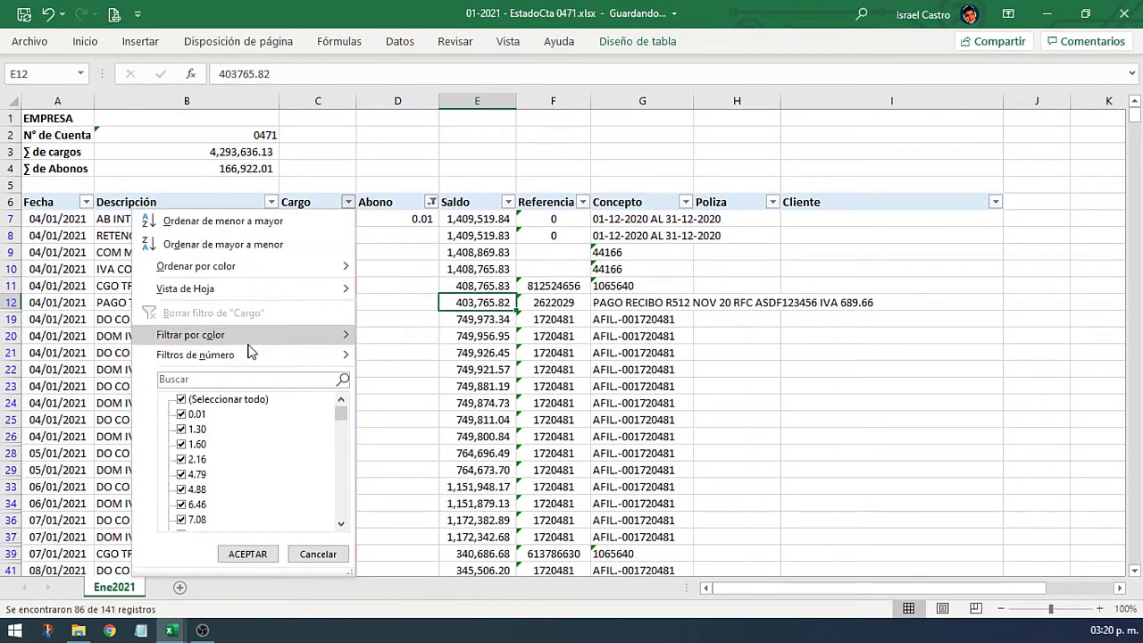
click(243, 402)
click(242, 405)
scroll(229, 468, down, 10)
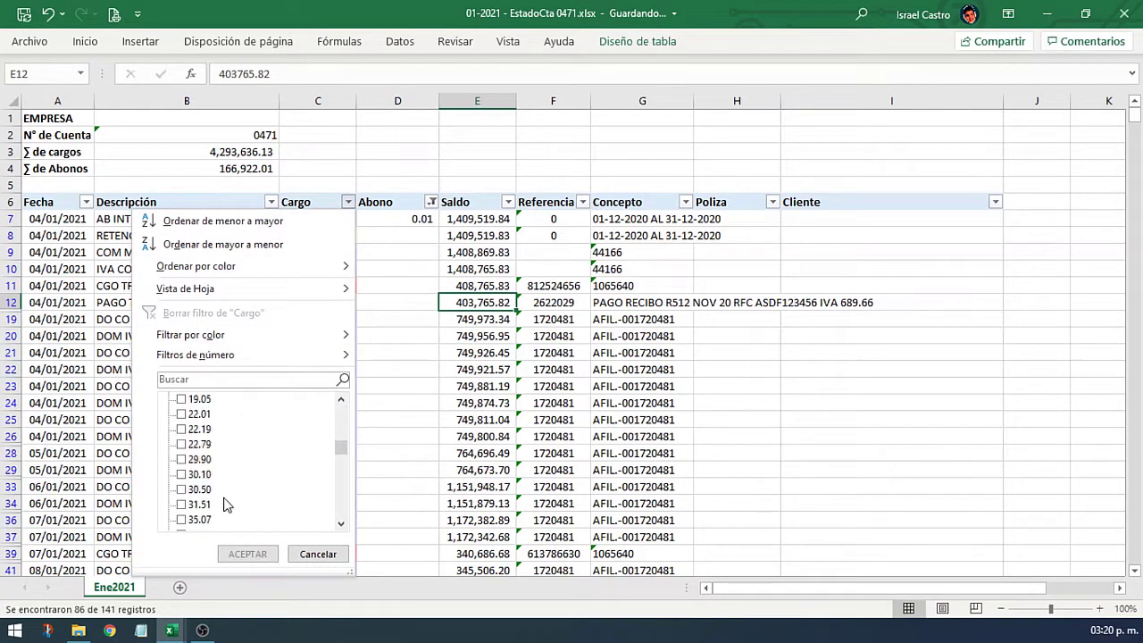
scroll(215, 500, down, 15)
click(192, 520)
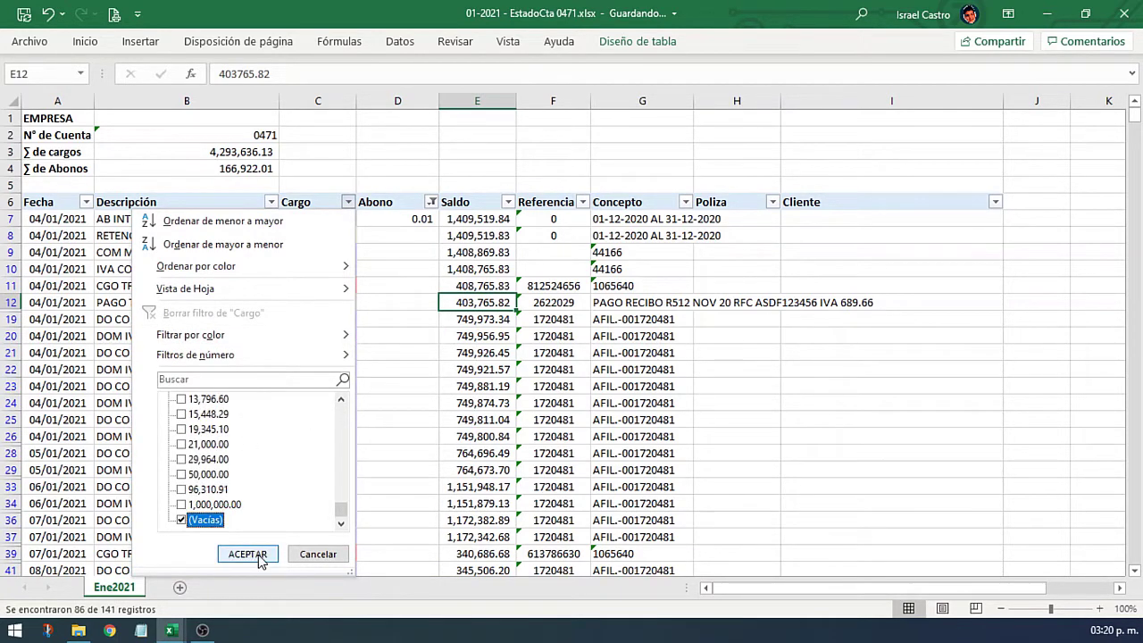
click(247, 553)
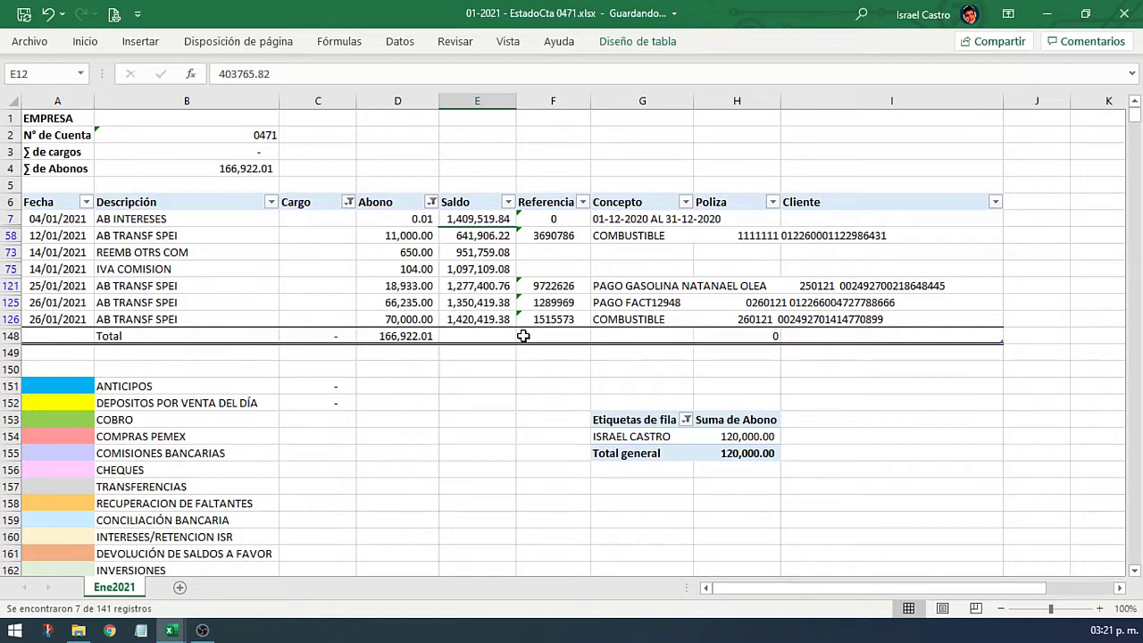
click(433, 237)
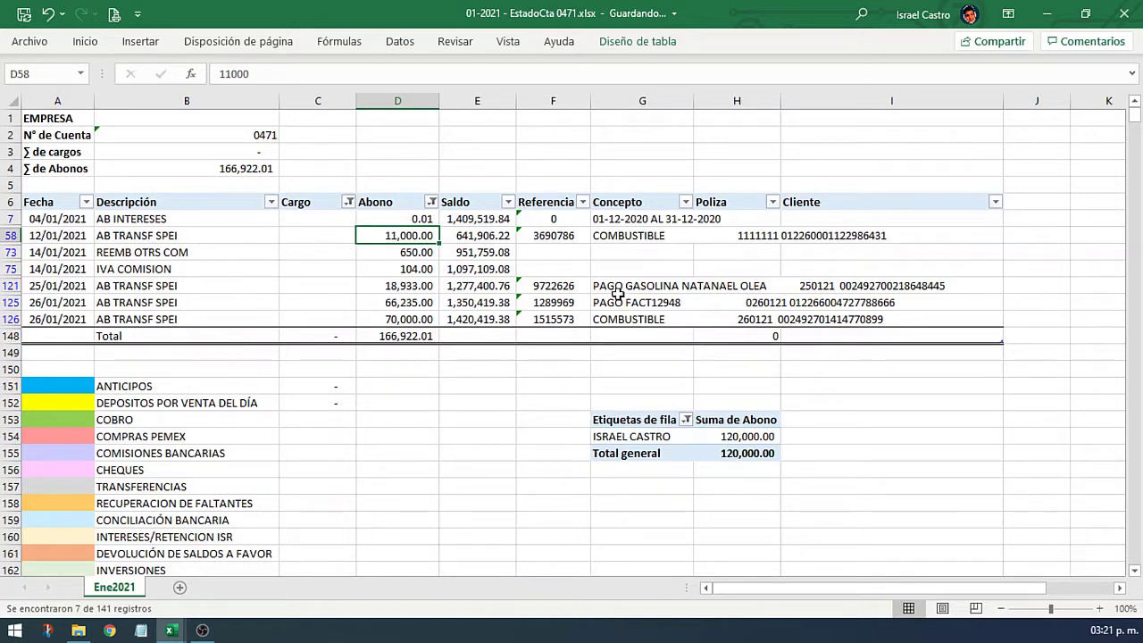
click(431, 202)
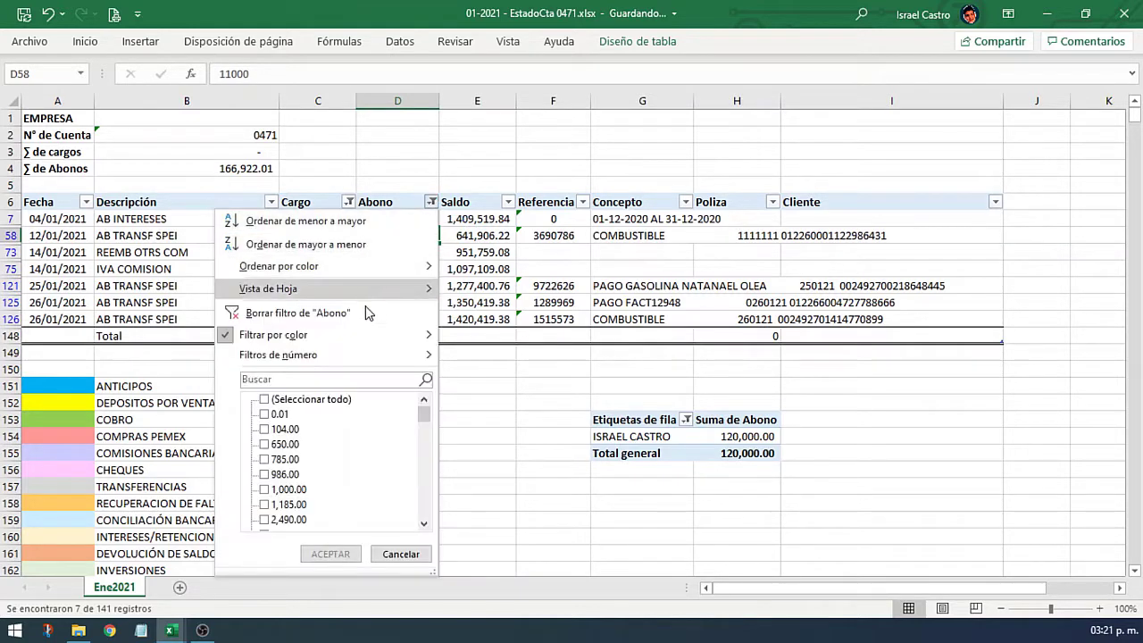
Step: Clear the Abono and Cargo filters and enter Poliza E-1 for the 1,000,000.00 charge in row 11
click(355, 306)
click(349, 202)
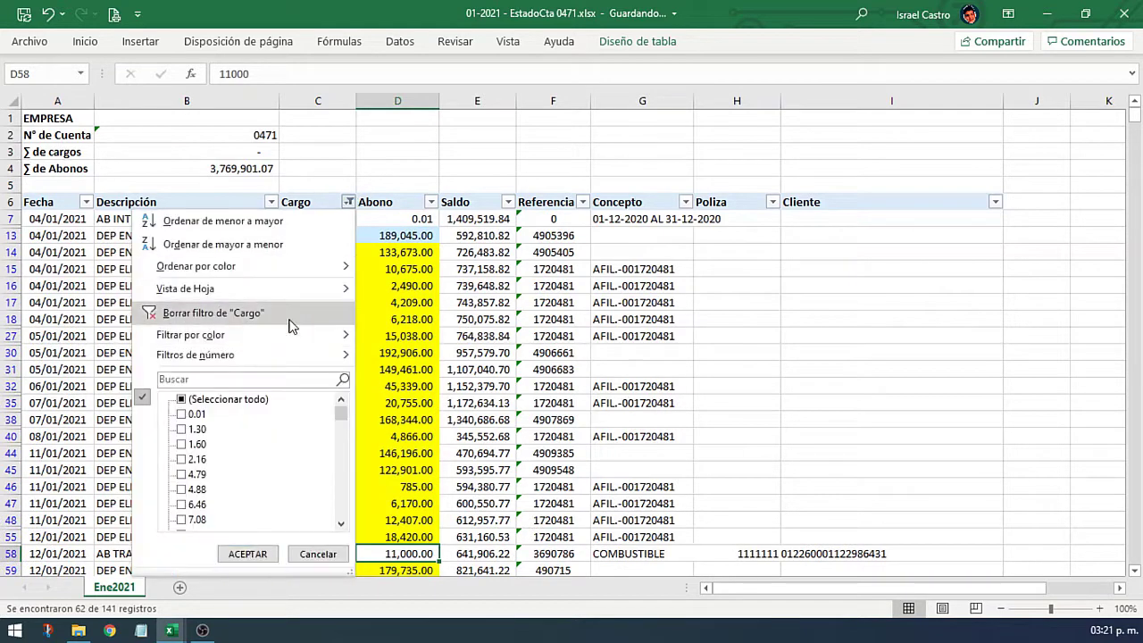
click(295, 326)
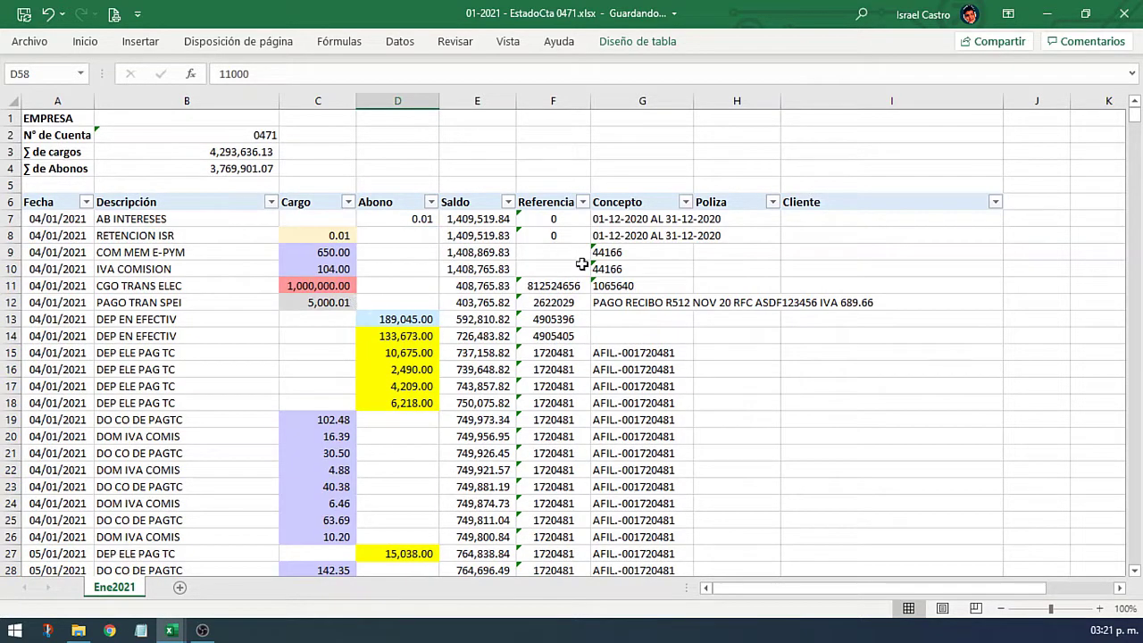
click(719, 216)
click(318, 285)
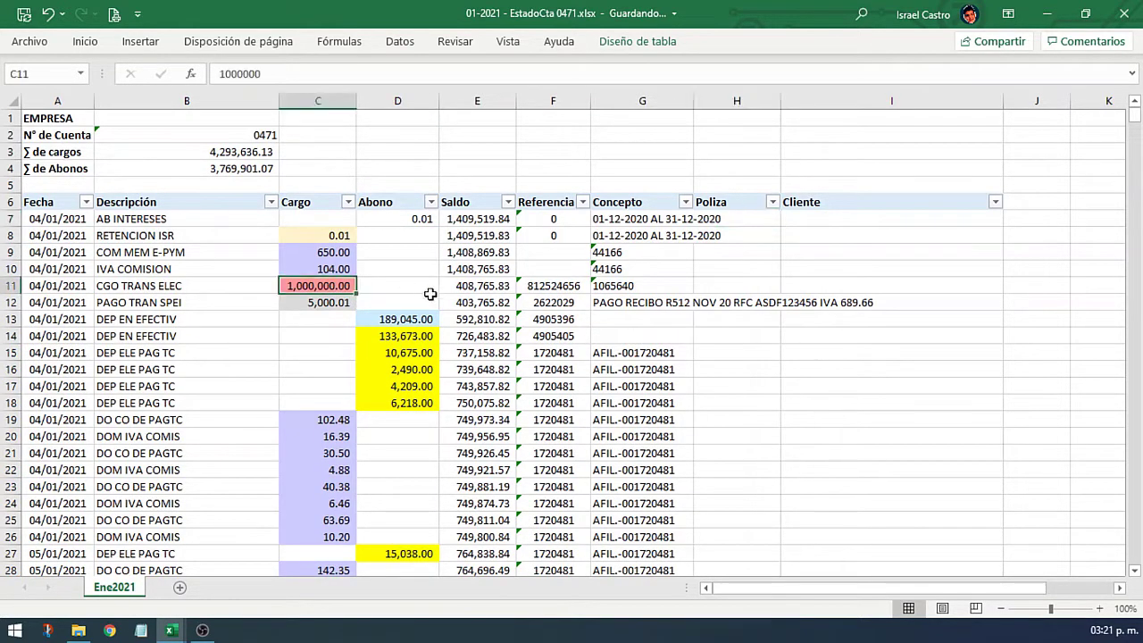
click(748, 287)
text(E-1)
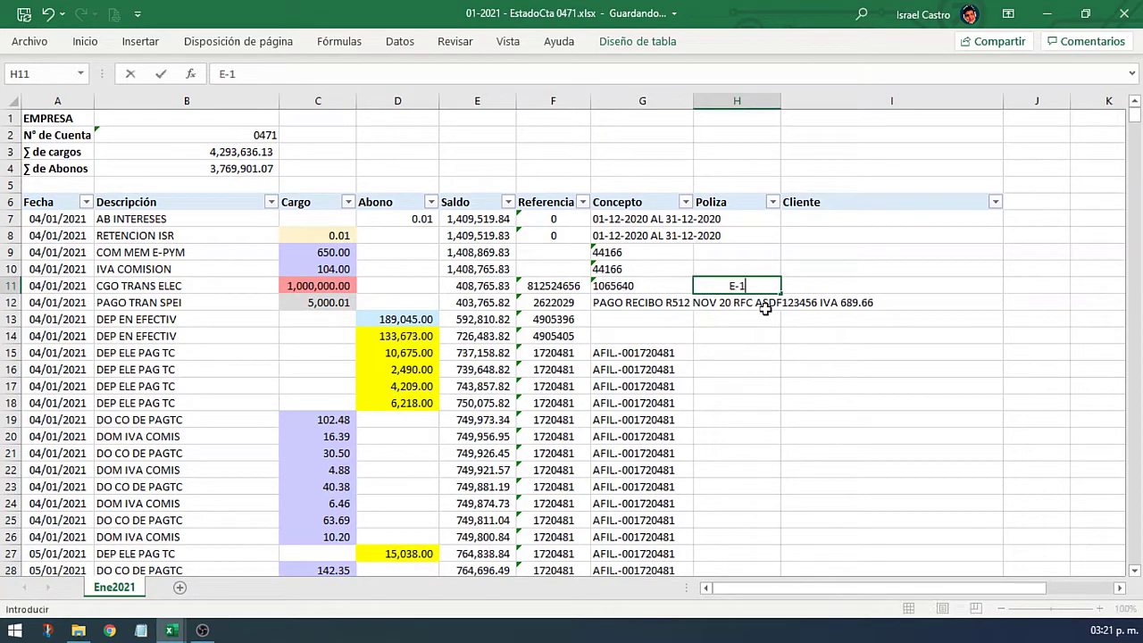
key(Return)
Step: Filter Cargo to red cells and number the remaining red charges Poliza E-2, E-3 and E-4
click(348, 202)
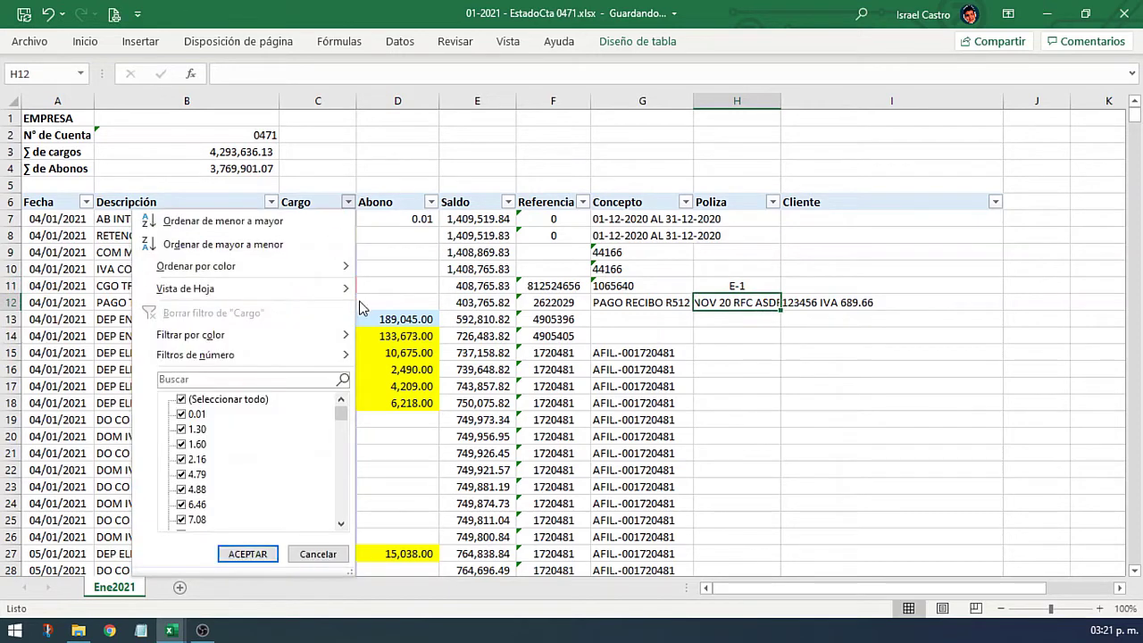
mouse_move(268, 335)
click(416, 397)
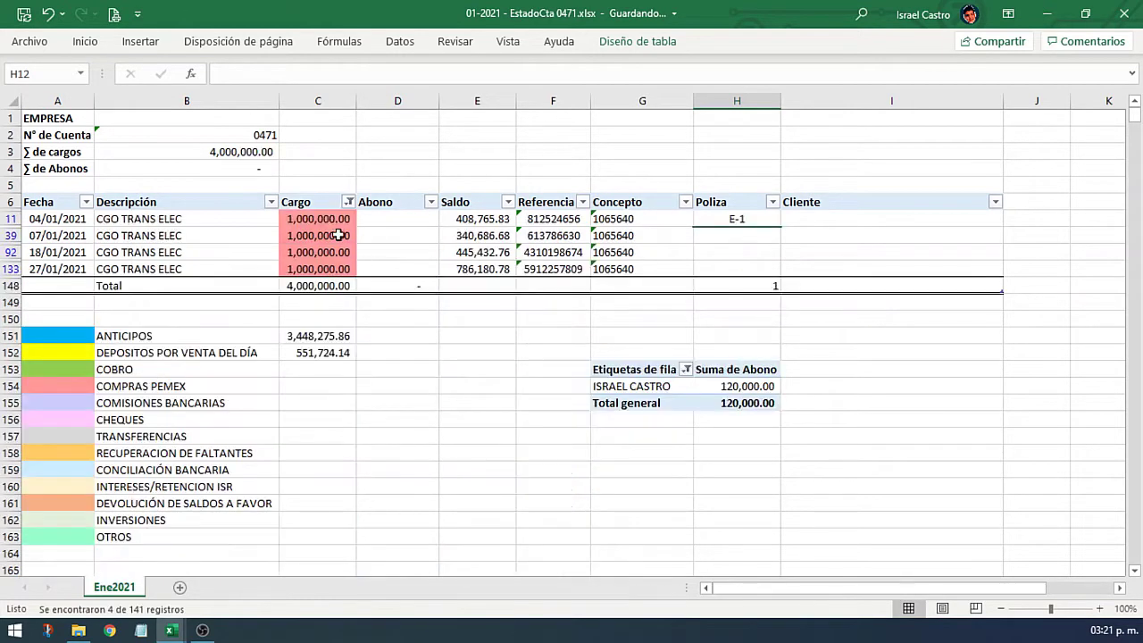
key(Right)
key(Right)
key(Down)
key(Right)
key(Right)
key(Right)
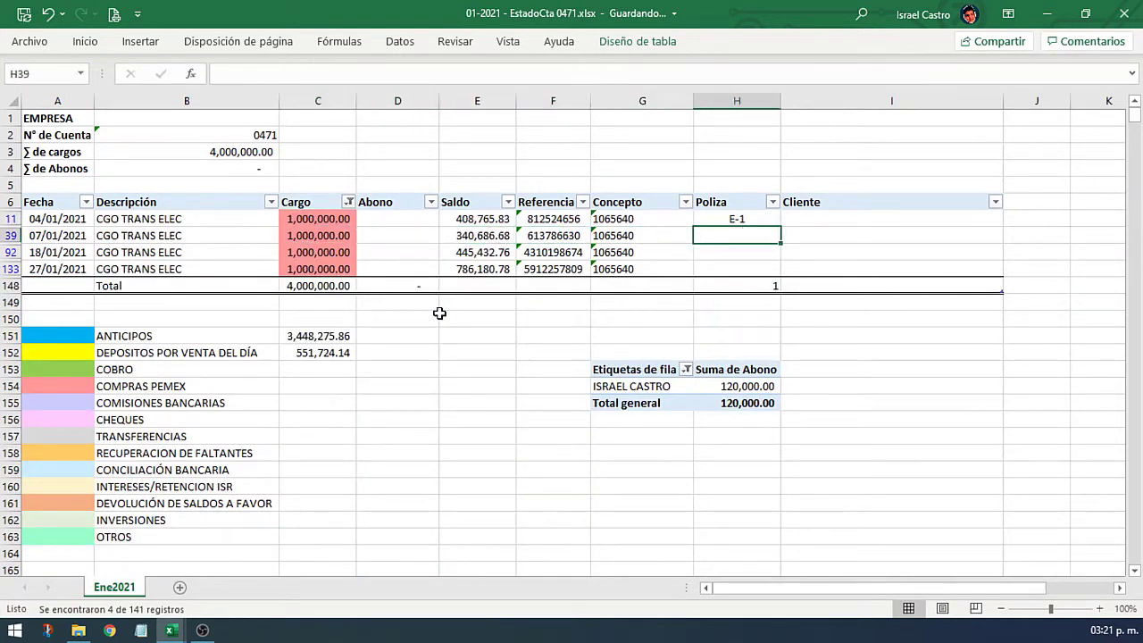
text(E-2)
key(Return)
text(E-3)
key(Return)
text(E-4)
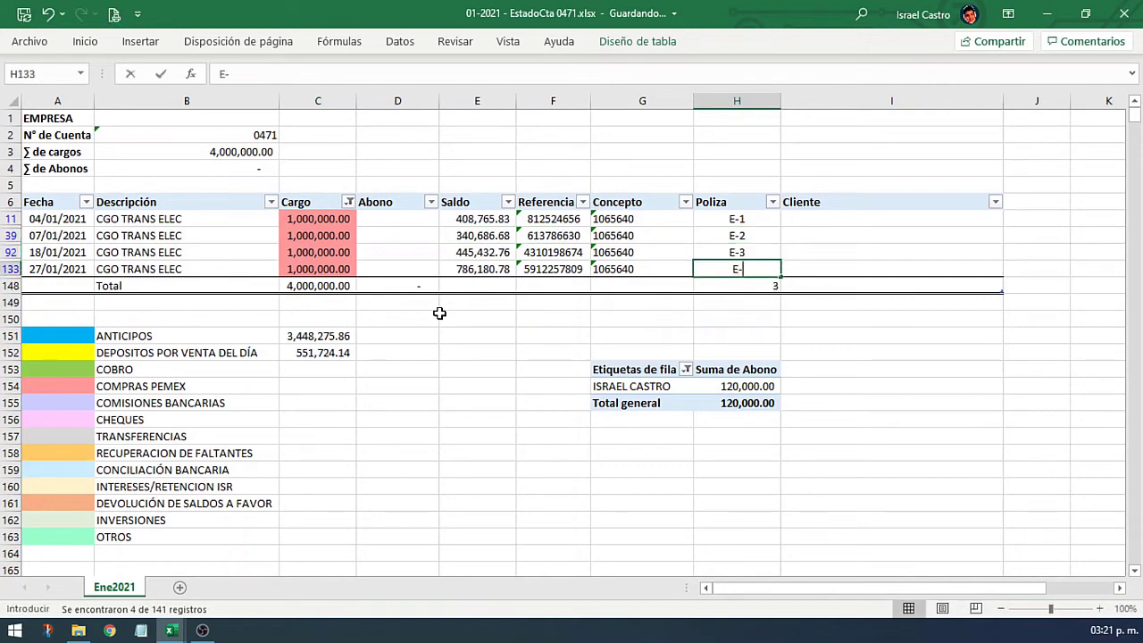
key(Return)
click(348, 203)
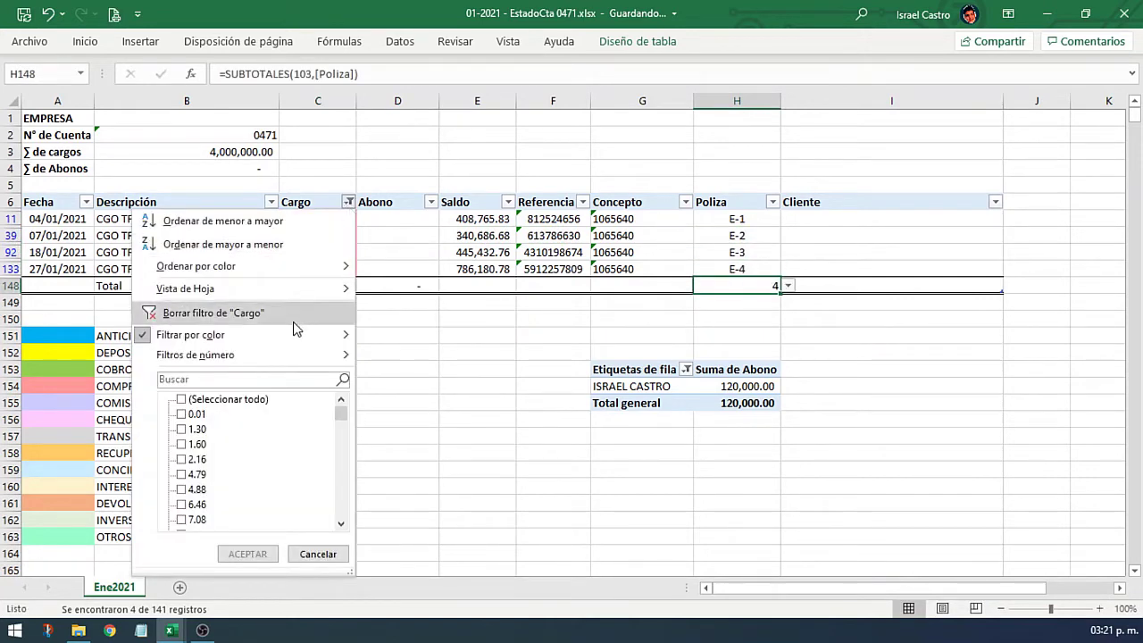
Step: Filter Cargo to grey cells and enter Poliza E-5 through E-10 down the column
mouse_move(306, 340)
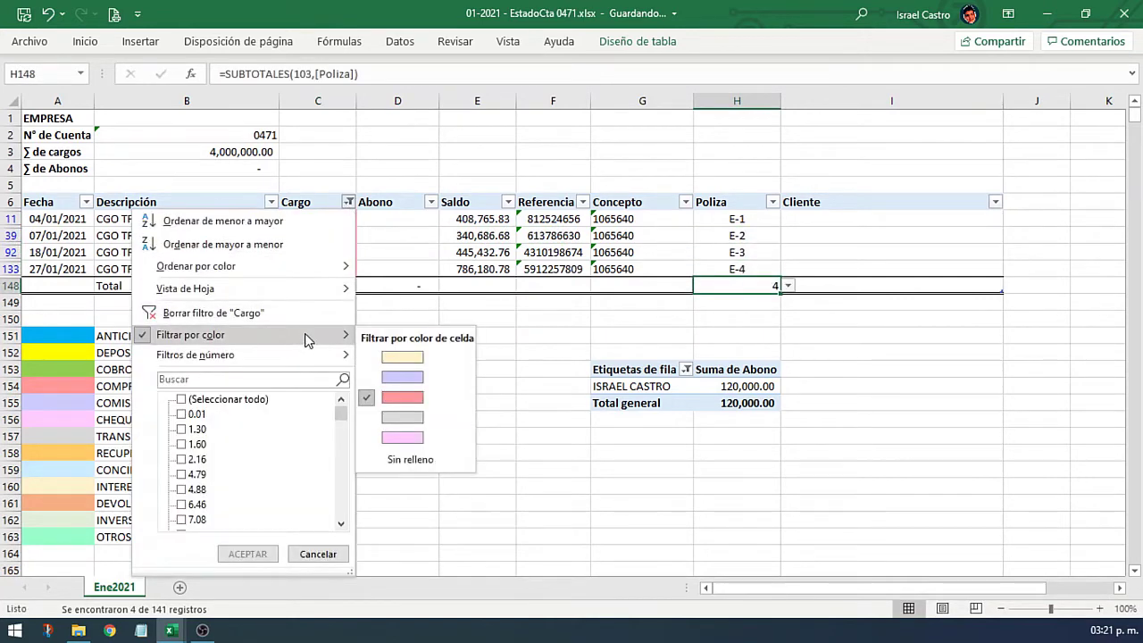
click(428, 417)
click(741, 219)
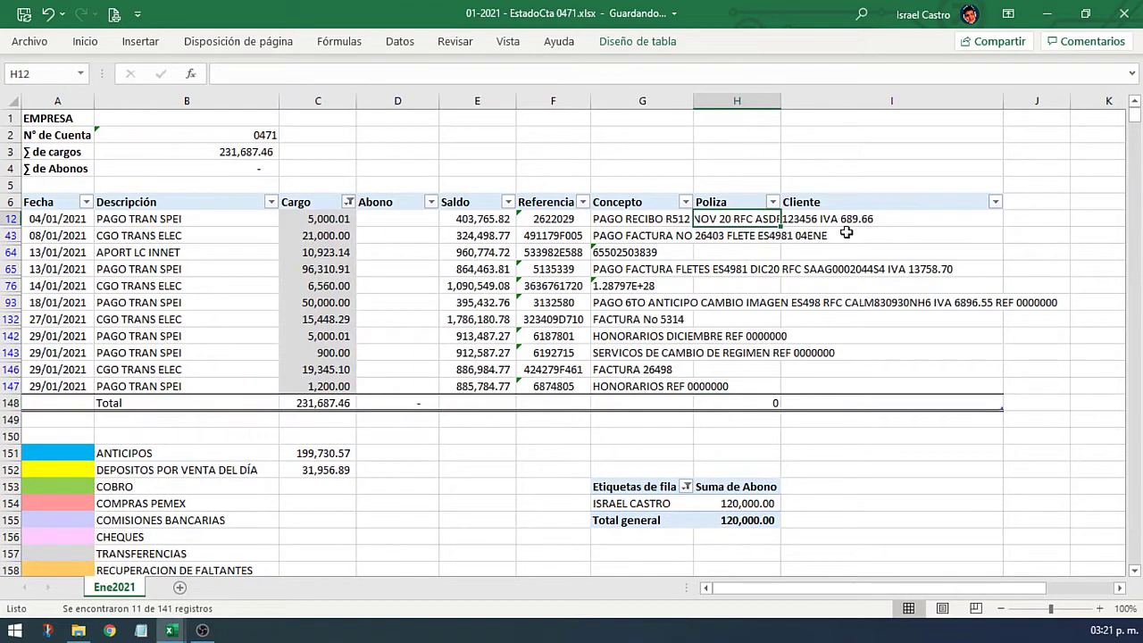
text(E-5)
key(Return)
text(E-6)
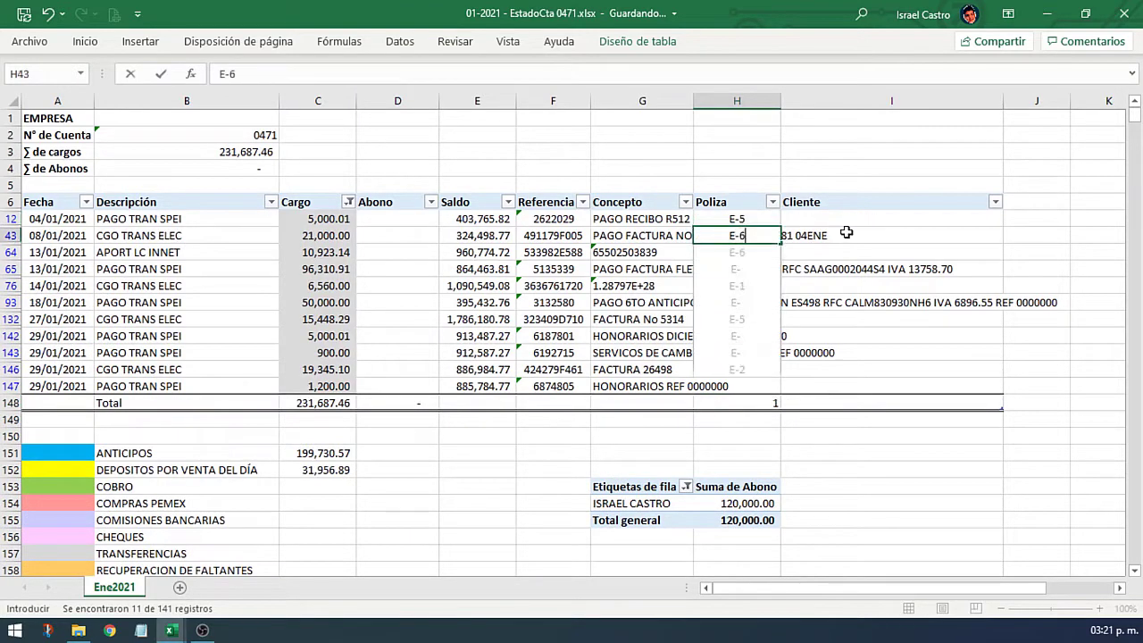
key(Return)
text(-)
key(BackSpace)
text(E-7)
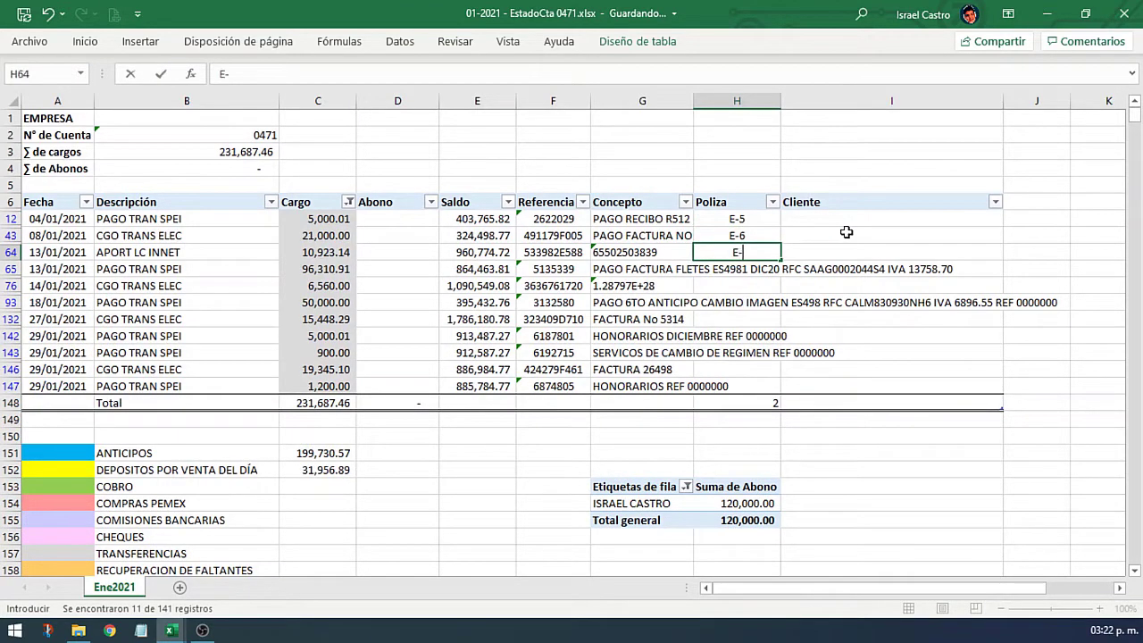
key(Return)
text(E-8)
key(Return)
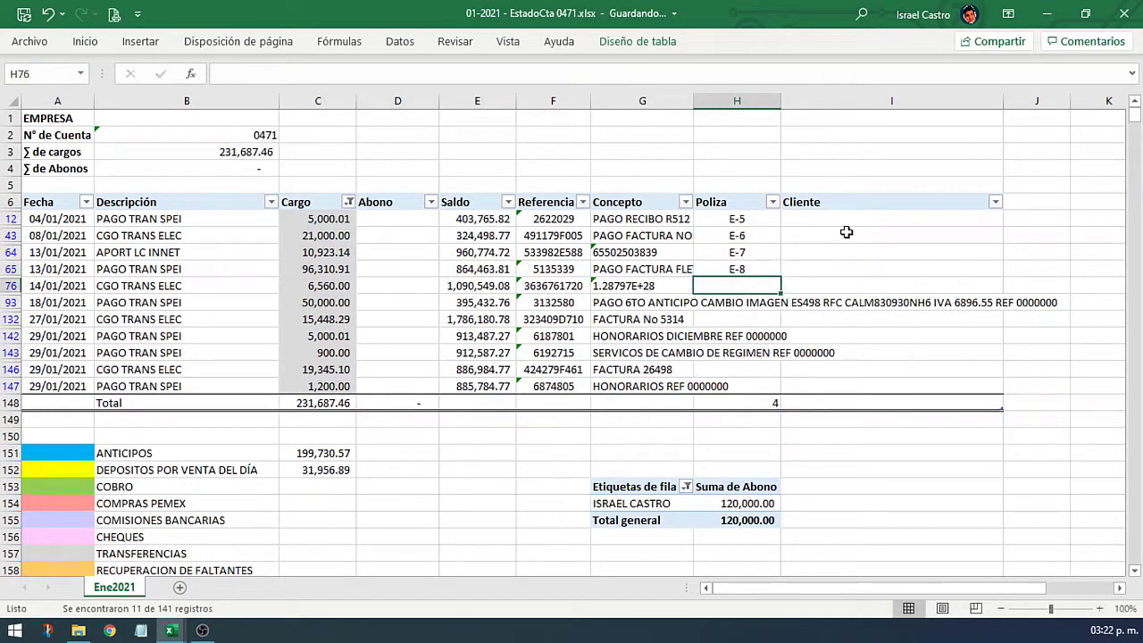
text(E)
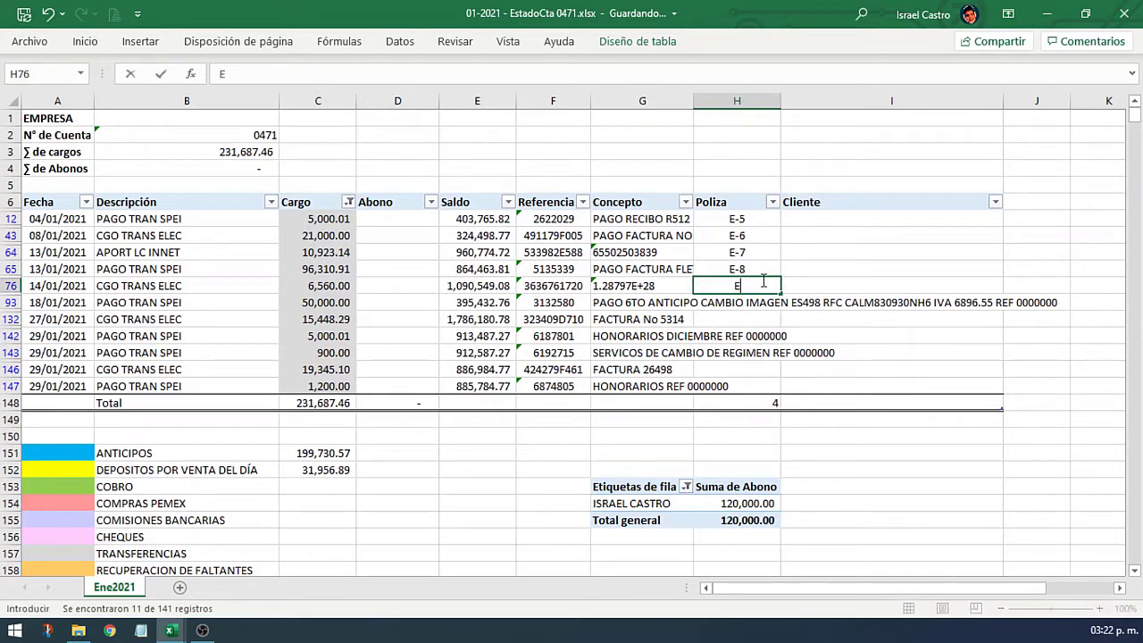
text(-9)
key(Return)
text(E-10)
key(Return)
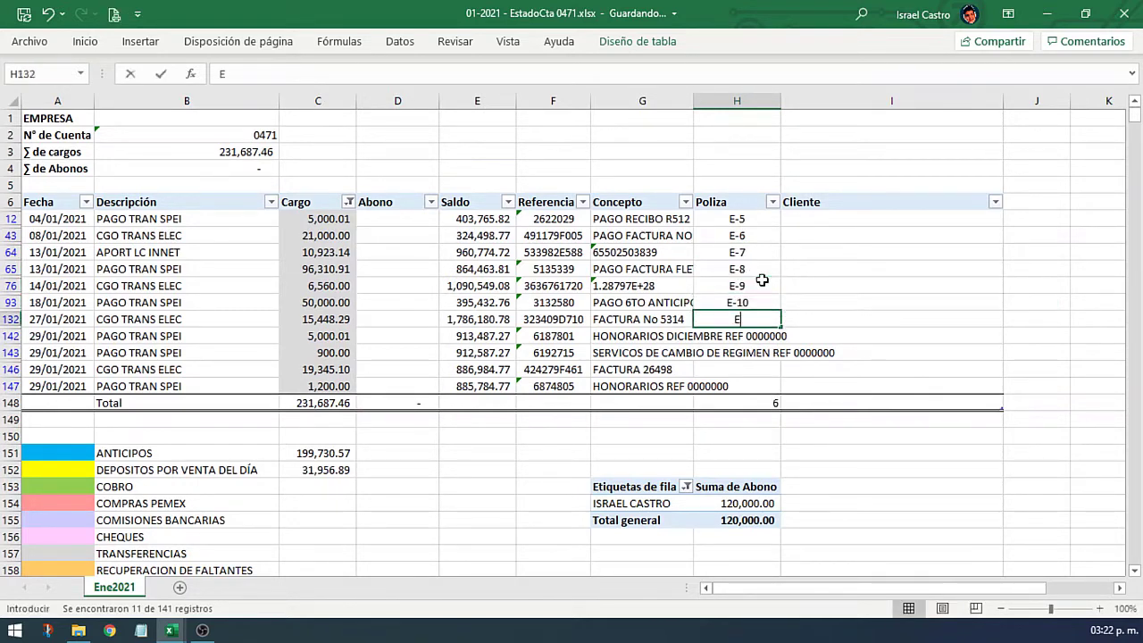
Step: Continue with Poliza E-11 through E-15 for the remaining grey charges
text(E-11)
key(Return)
text(E-12)
key(Return)
text(E-)
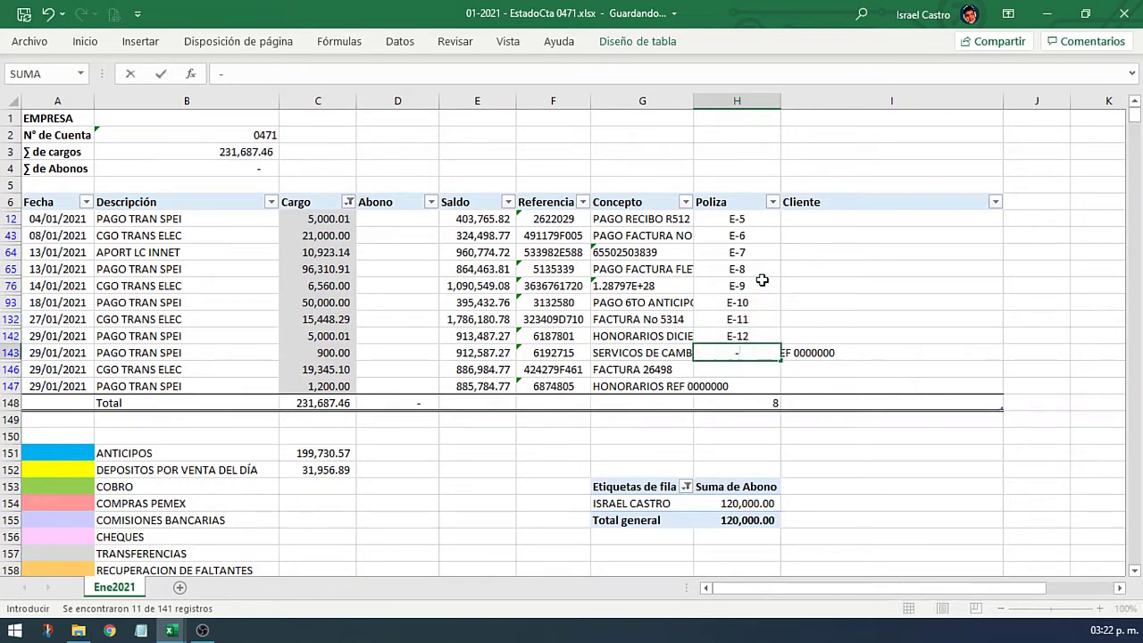
text(13)
key(Return)
text(E-14)
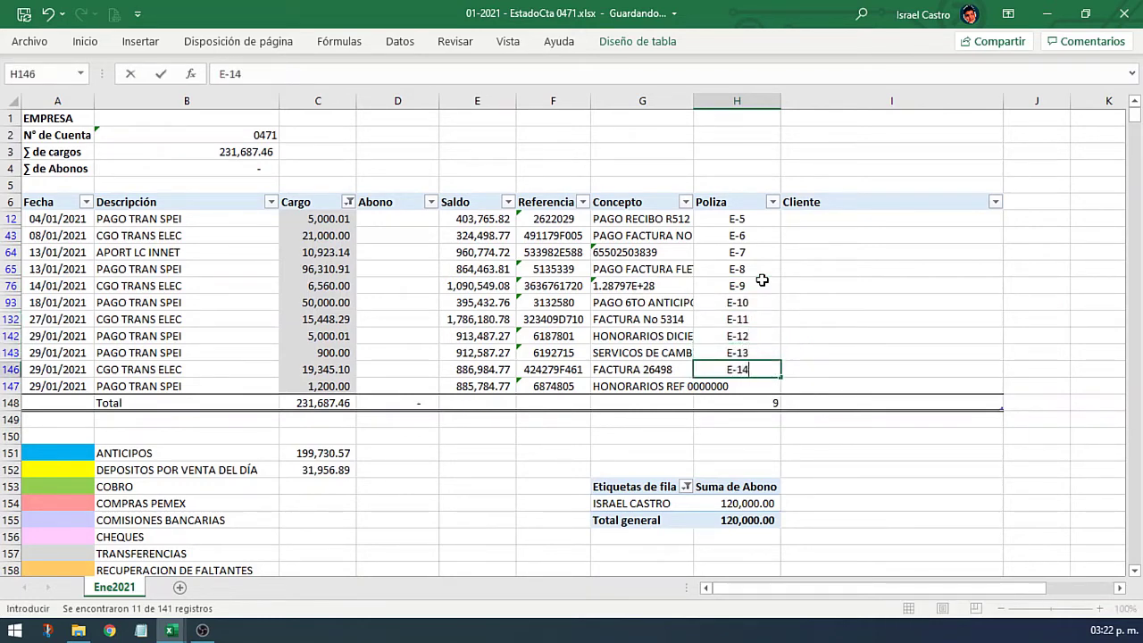
key(Return)
text(E-15)
key(Return)
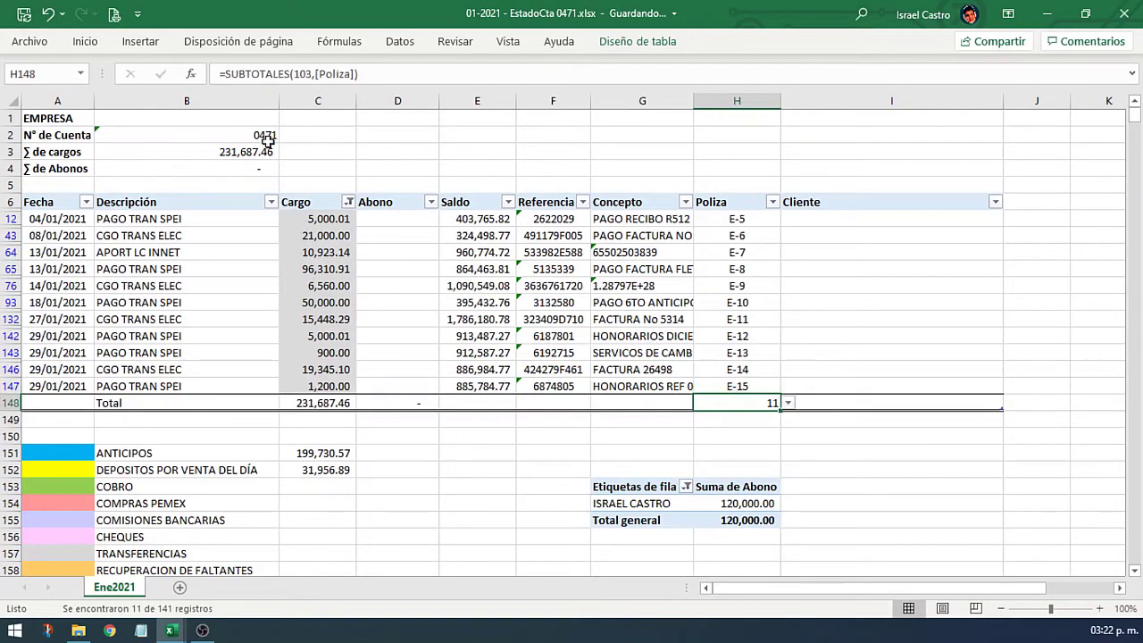
click(349, 208)
Step: Clear the Cargo filter and scroll the full statement to review the E-1 to E-15 Poliza entries
click(288, 308)
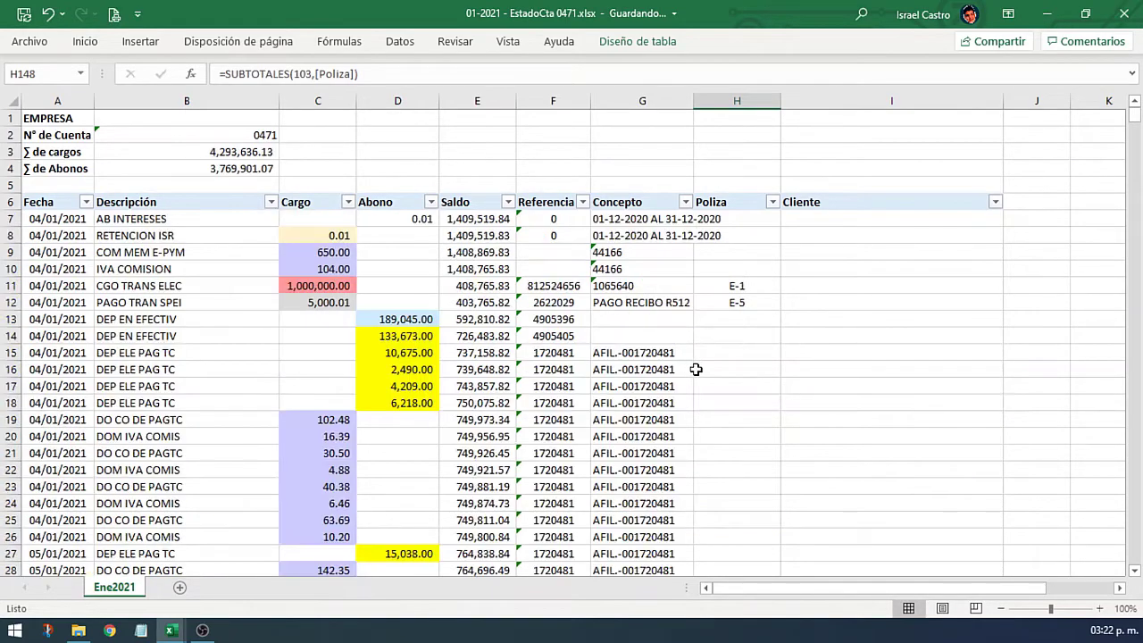
scroll(705, 362, down, 2)
scroll(704, 362, down, 17)
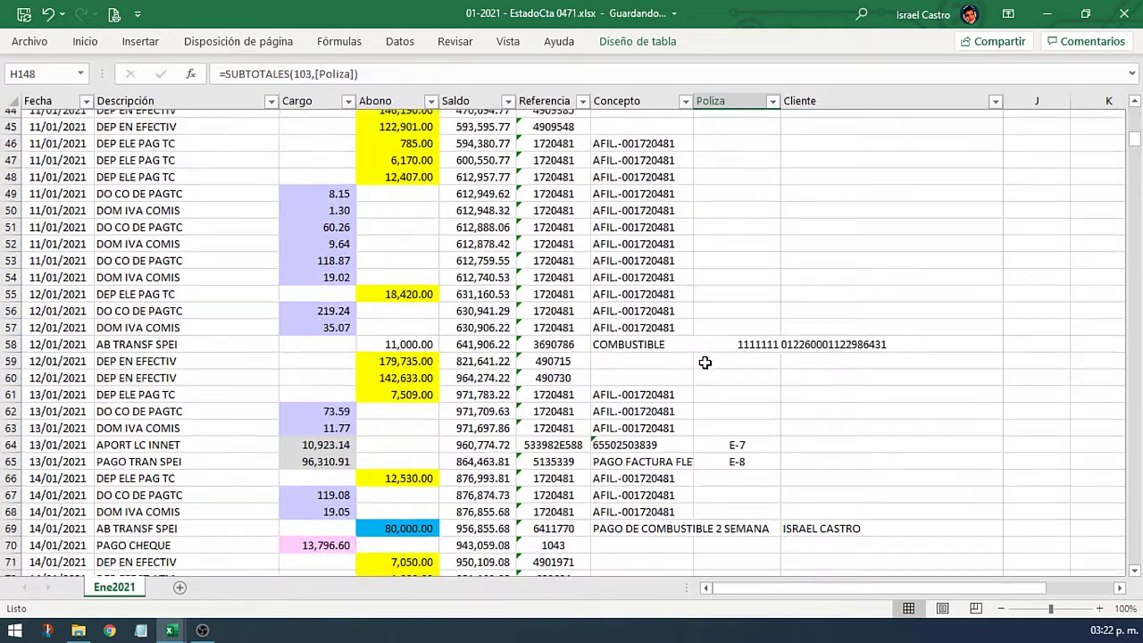
scroll(704, 362, down, 6)
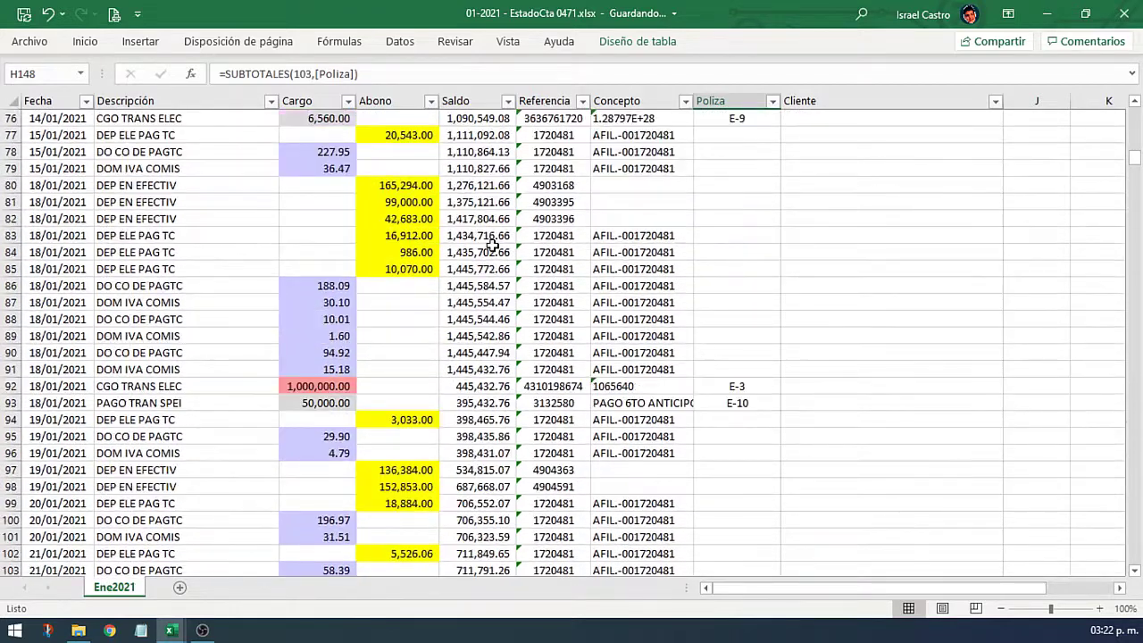
drag(412, 184, 413, 268)
click(743, 237)
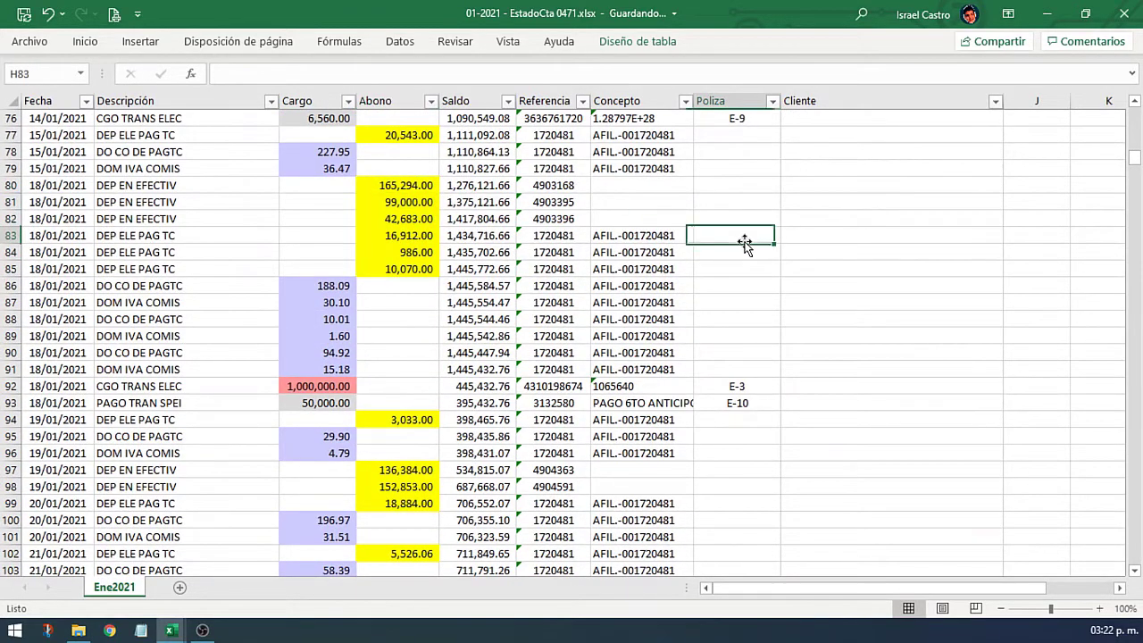
scroll(744, 241, up, 12)
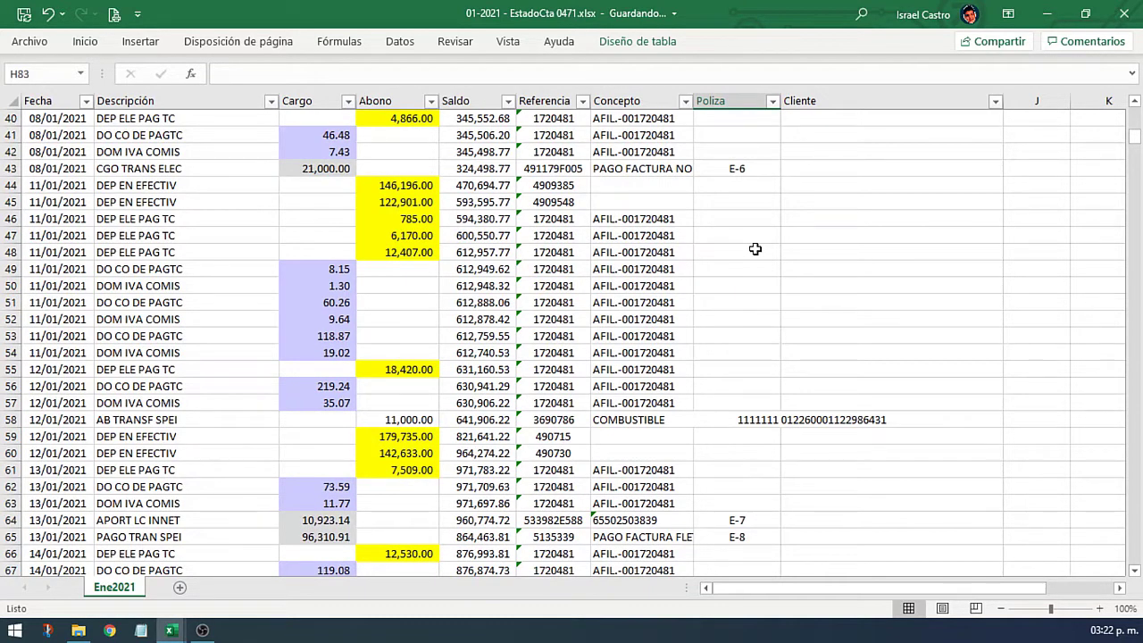
scroll(757, 246, up, 13)
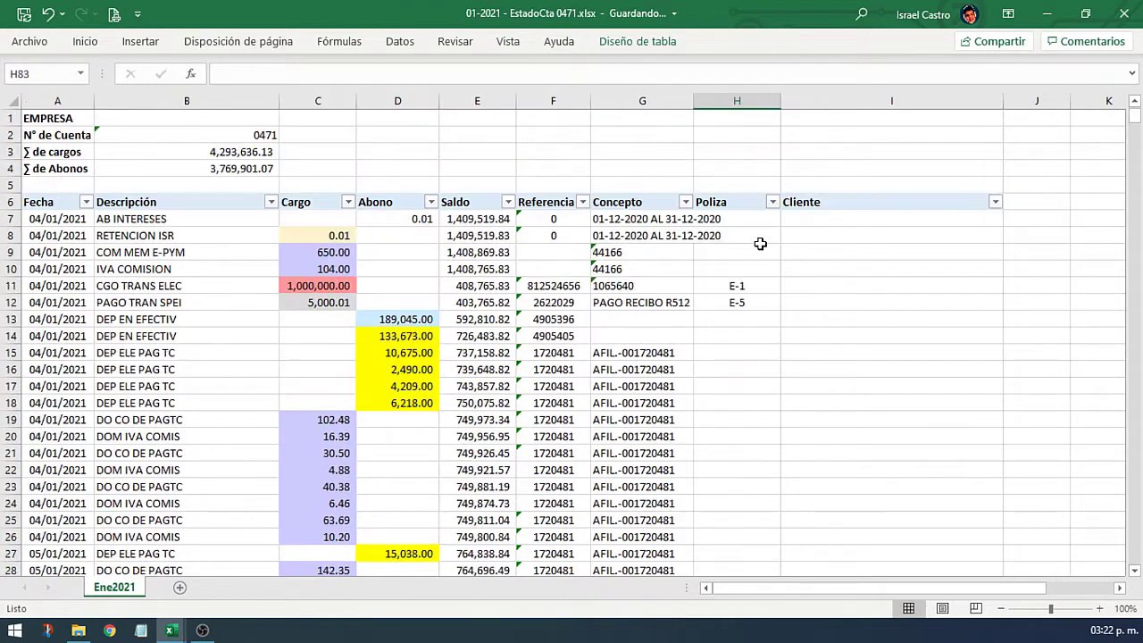